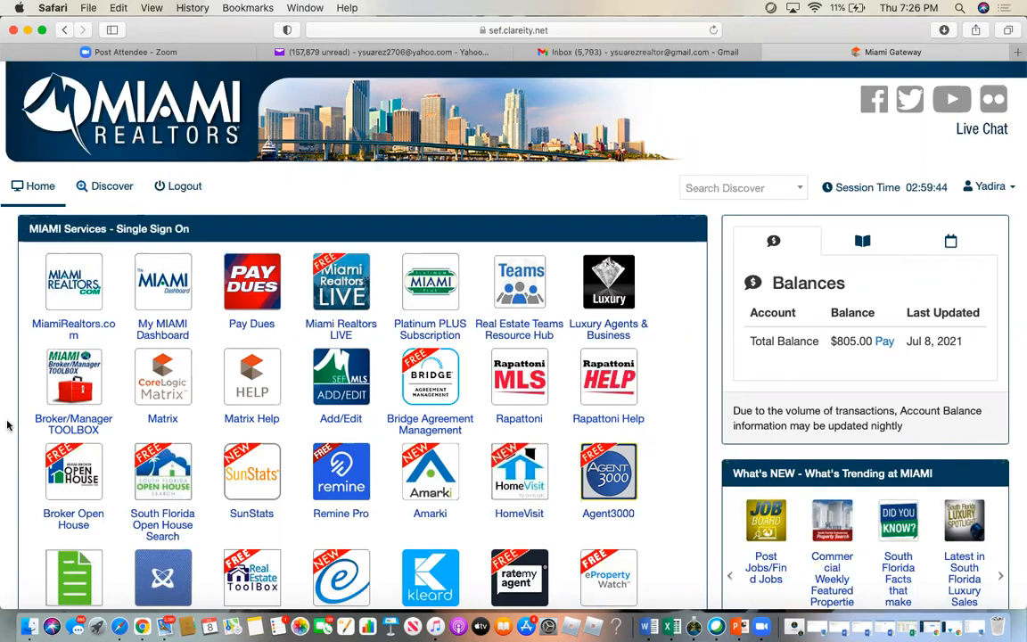
- Open Matrix MLS in a new browser tab
{"action": "scroll", "coordinate": [294, 437], "scroll_direction": "down", "scroll_amount": 5}
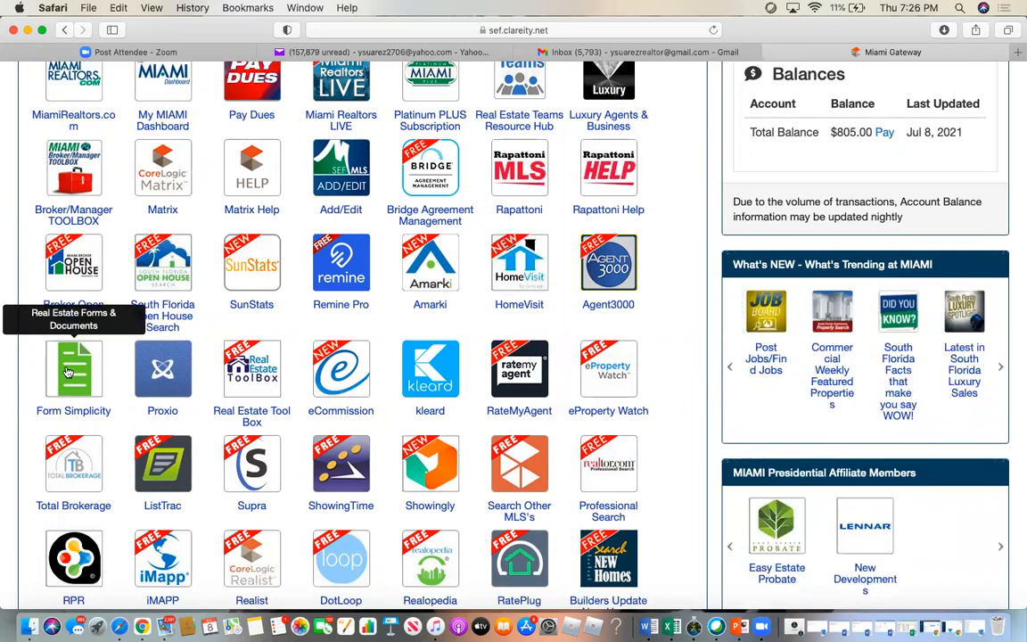
{"action": "scroll", "coordinate": [67, 372], "scroll_direction": "up", "scroll_amount": 3}
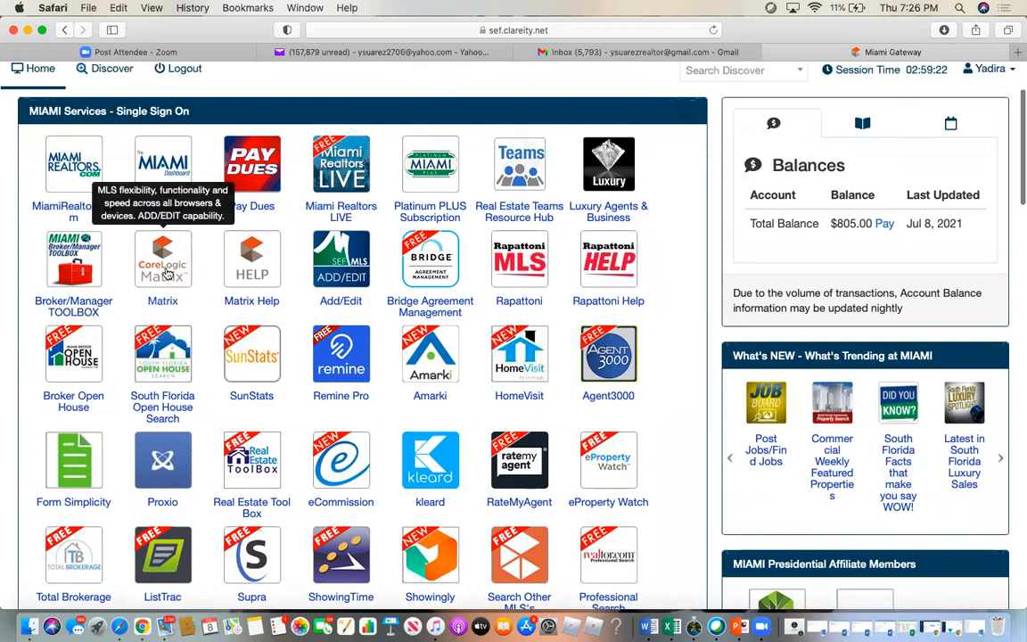
{"action": "left_click", "coordinate": [165, 272]}
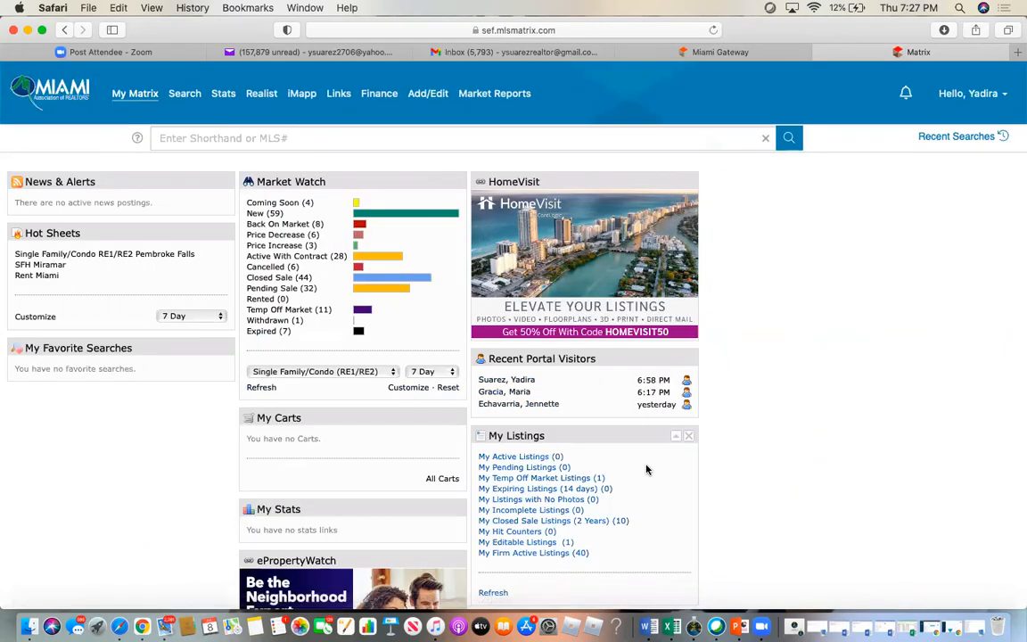
- Open My Firm Active Listings (40) from the Matrix dashboard's My Listings panel
{"action": "scroll", "coordinate": [647, 470], "scroll_direction": "down", "scroll_amount": 10}
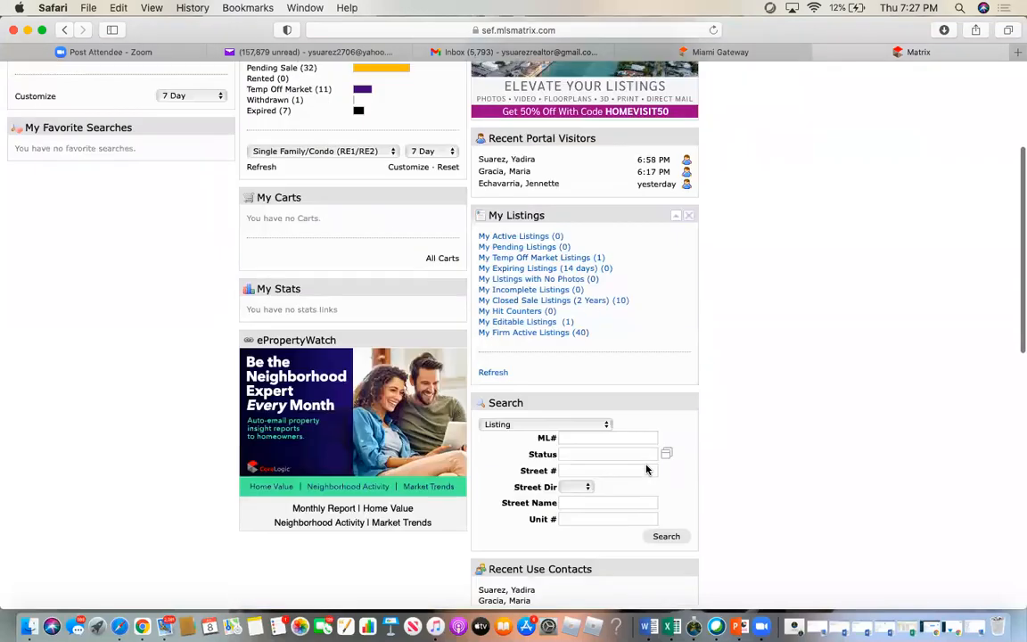
{"action": "scroll", "coordinate": [648, 470], "scroll_direction": "down", "scroll_amount": 5}
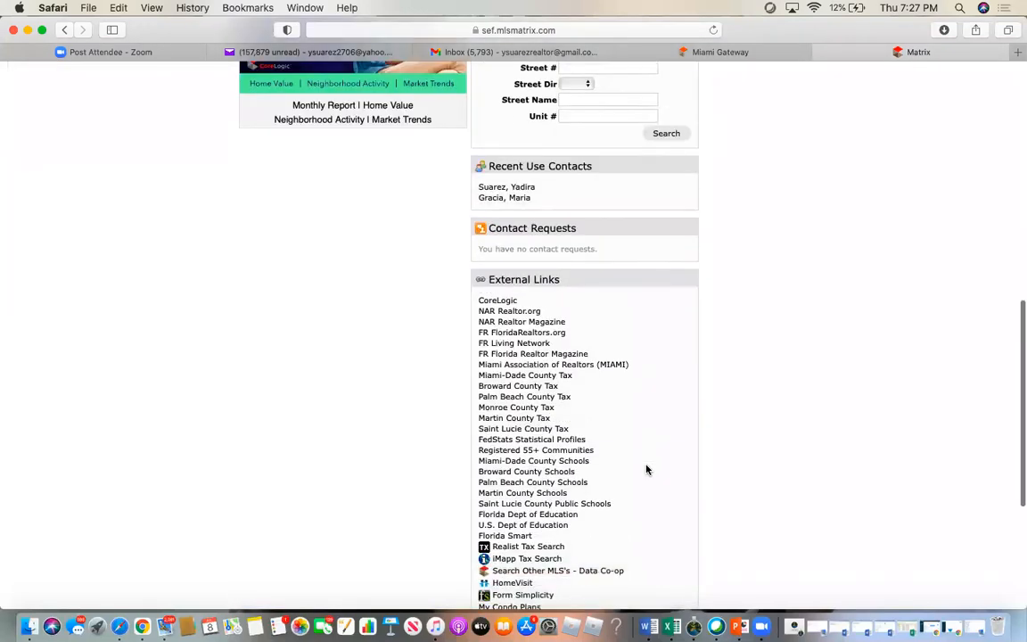
{"action": "scroll", "coordinate": [647, 469], "scroll_direction": "up", "scroll_amount": 15}
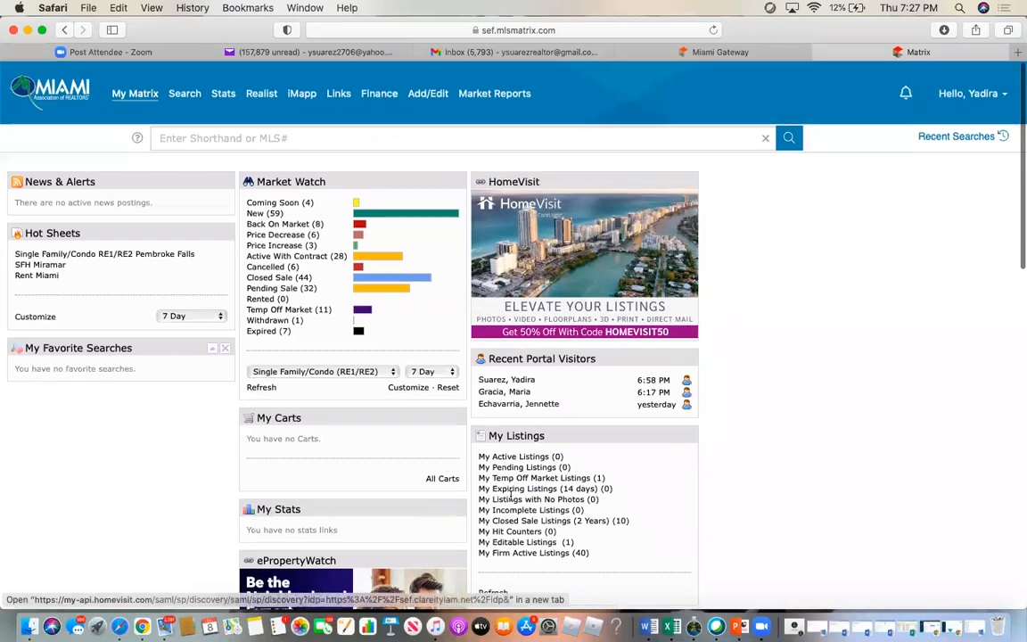
{"action": "scroll", "coordinate": [627, 473], "scroll_direction": "down", "scroll_amount": 20}
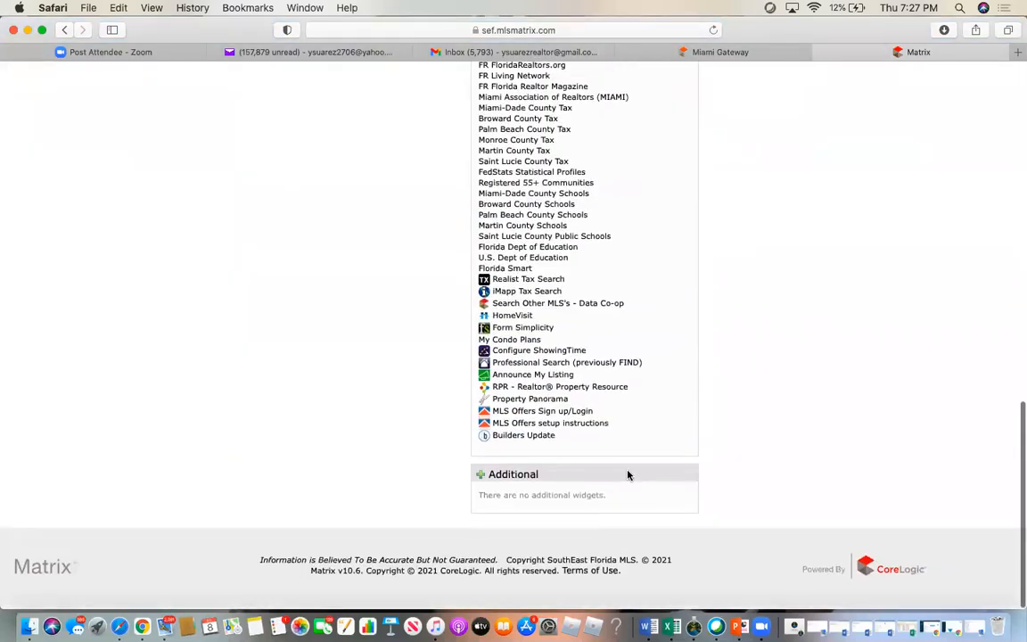
{"action": "scroll", "coordinate": [628, 469], "scroll_direction": "up", "scroll_amount": 3}
{"action": "scroll", "coordinate": [628, 469], "scroll_direction": "down", "scroll_amount": 4}
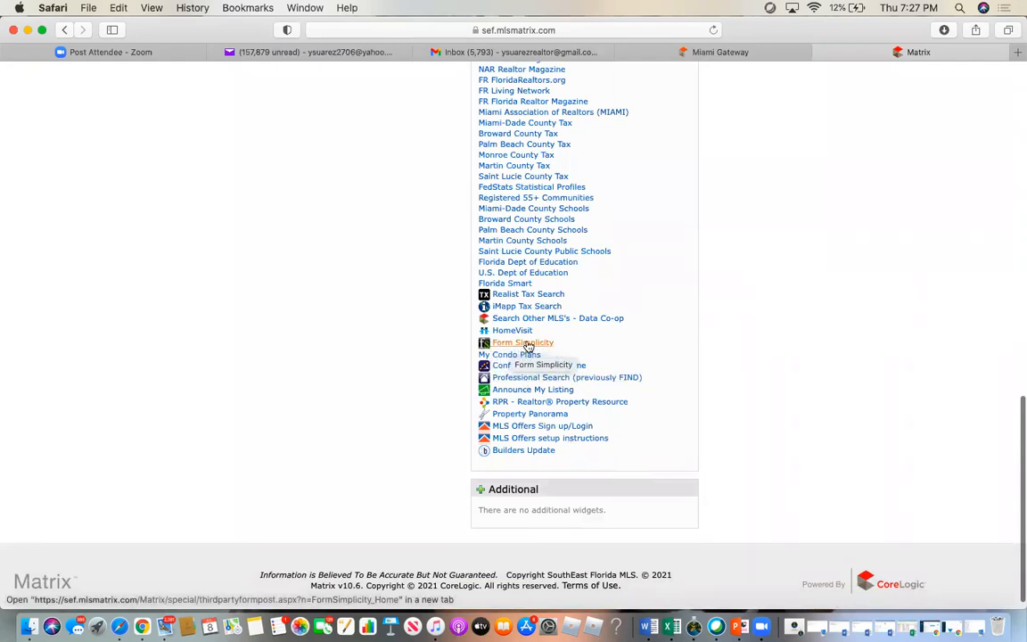
{"action": "scroll", "coordinate": [632, 257], "scroll_direction": "up", "scroll_amount": 10}
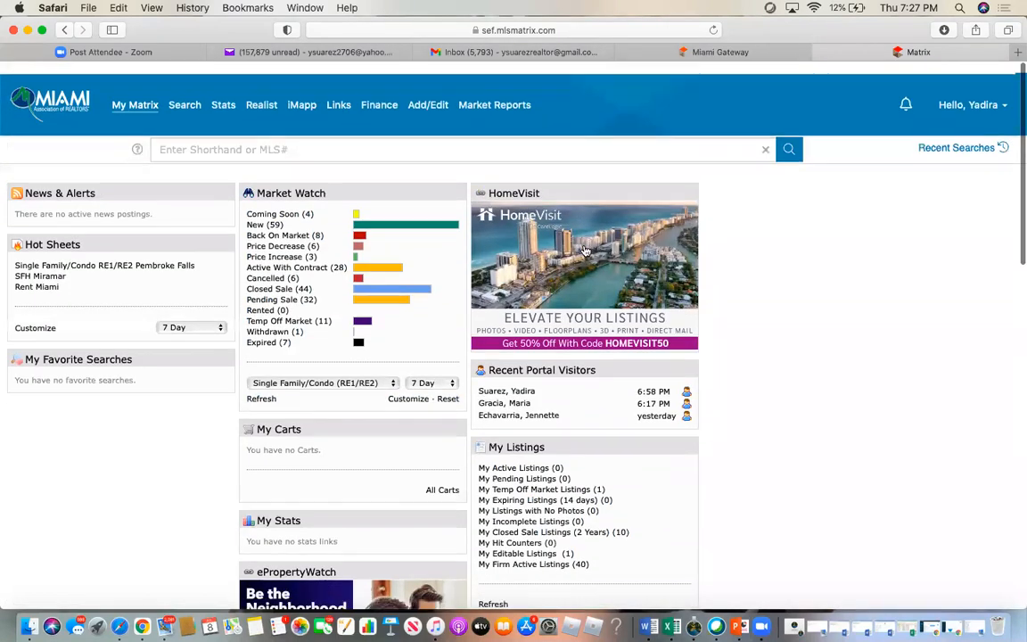
{"action": "left_click", "coordinate": [559, 554]}
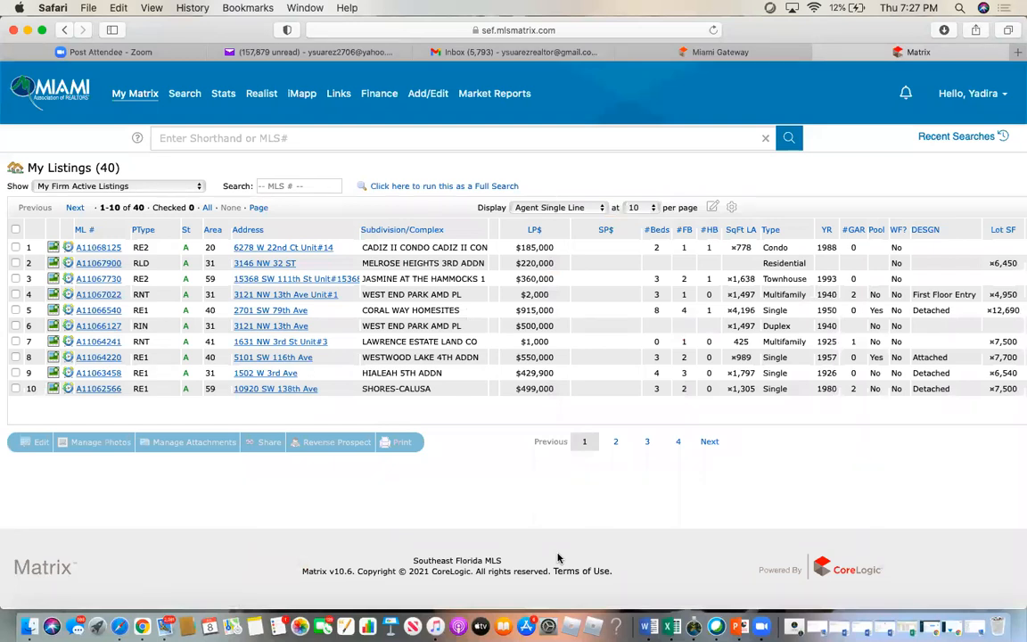
{"action": "left_click", "coordinate": [534, 230]}
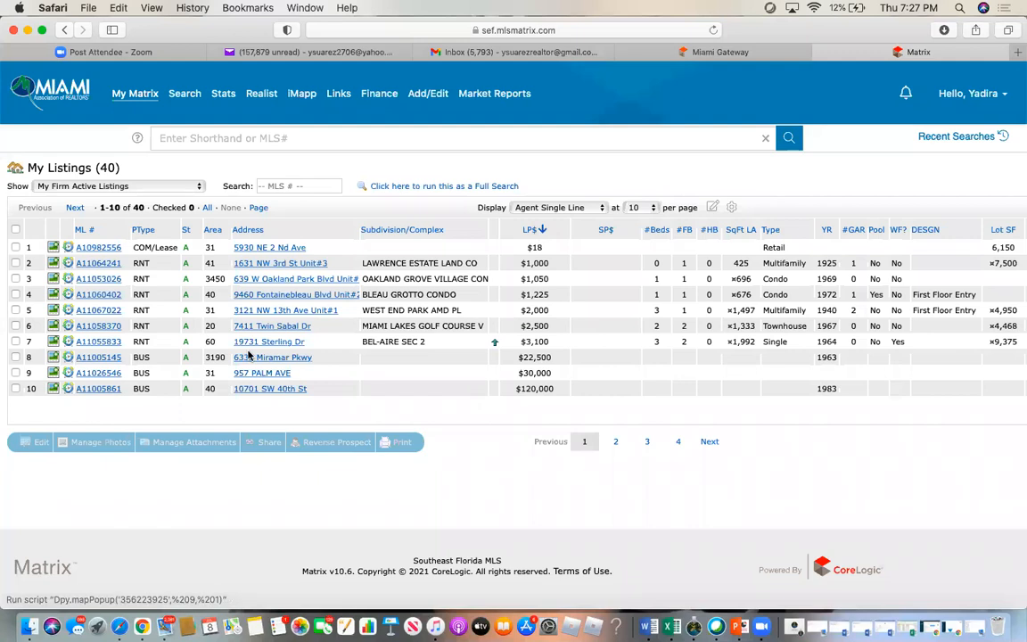
{"action": "left_click", "coordinate": [98, 342]}
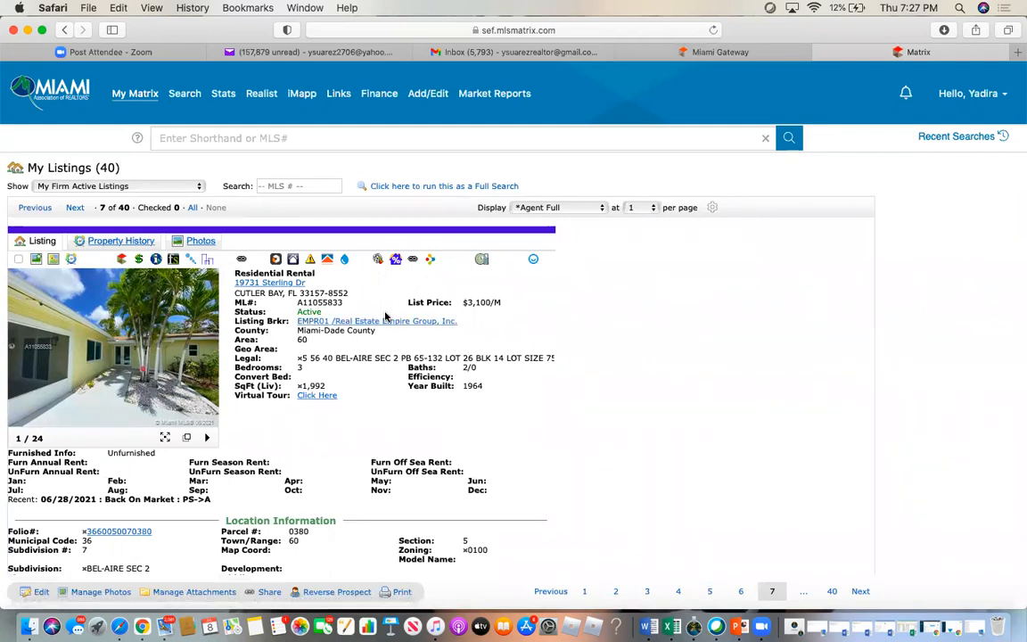
{"action": "triple_click", "coordinate": [314, 283]}
{"action": "right_click", "coordinate": [317, 282]}
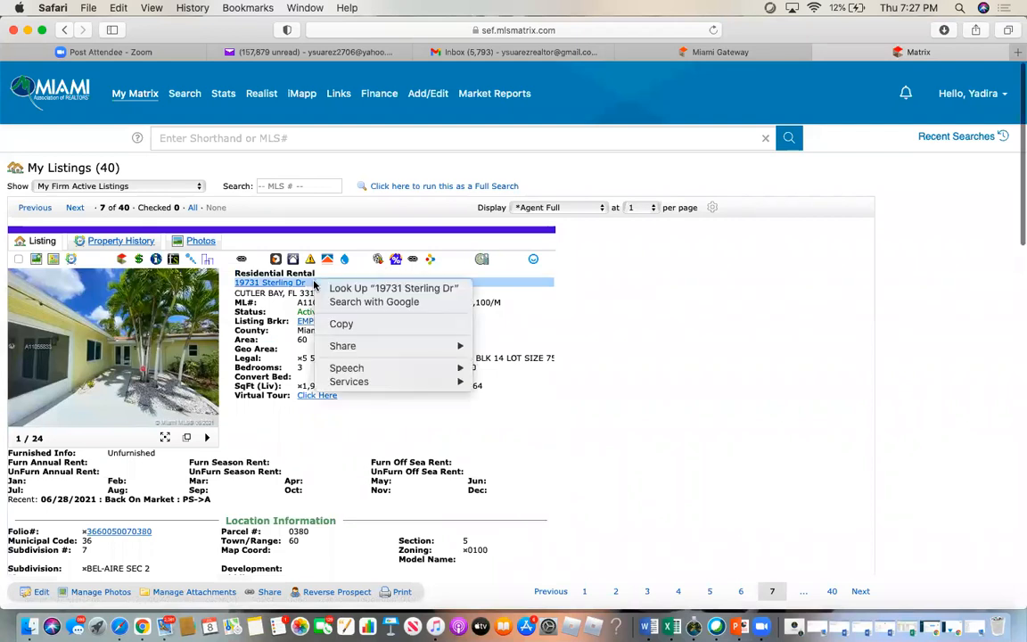
{"action": "left_click", "coordinate": [353, 325]}
{"action": "left_click", "coordinate": [668, 354]}
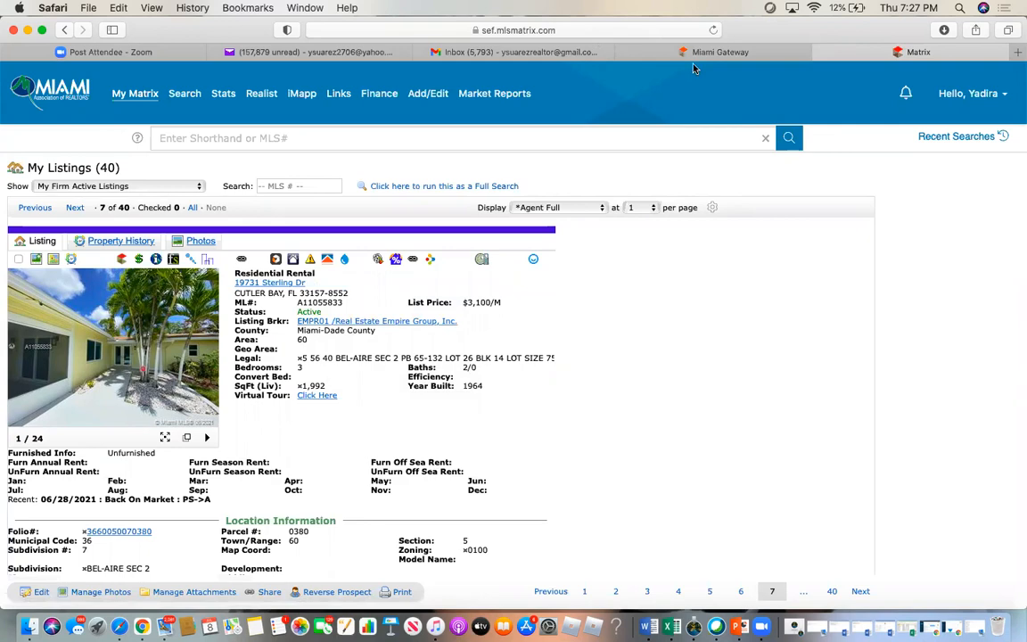
- Launch Form Simplicity in a new tab from the Miami Gateway services page
{"action": "left_click", "coordinate": [761, 55]}
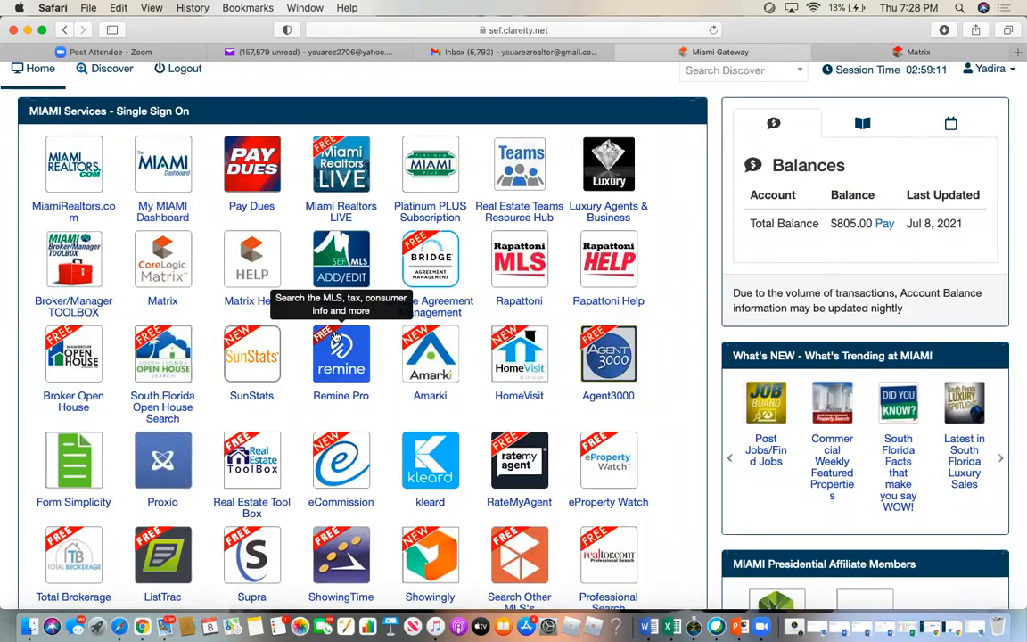
{"action": "scroll", "coordinate": [337, 337], "scroll_direction": "down", "scroll_amount": 3}
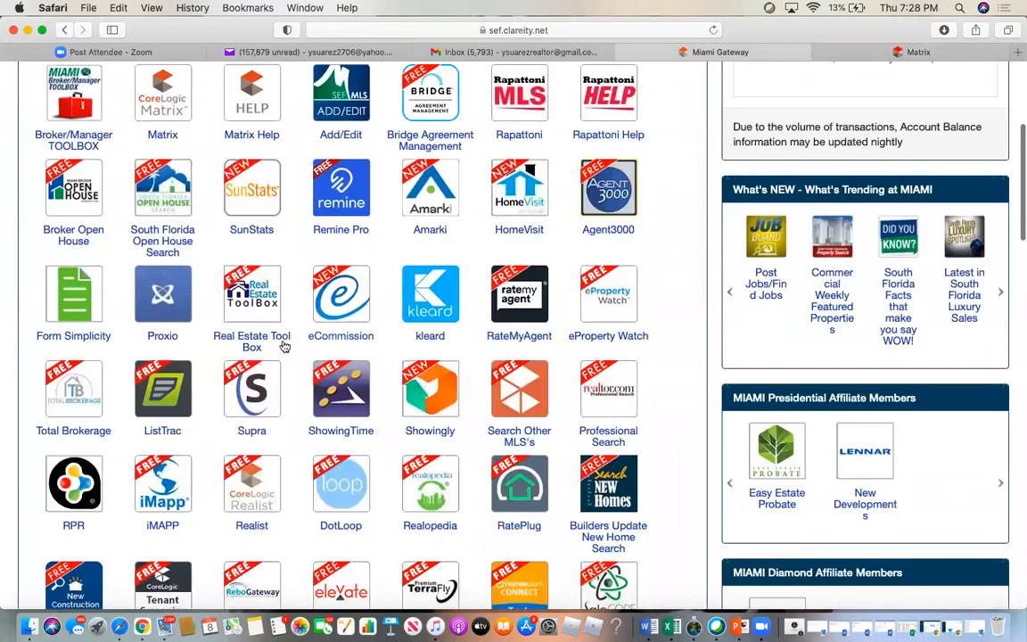
{"action": "left_click", "coordinate": [73, 301]}
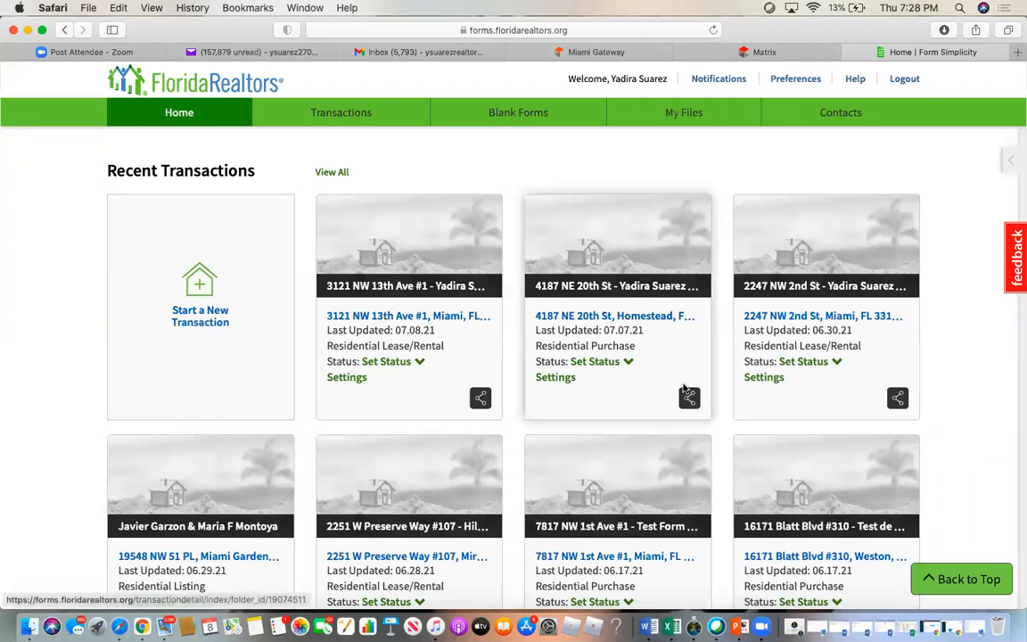
- Review Transactions in table and card layouts, then go to the Blank Forms library
{"action": "scroll", "coordinate": [683, 389], "scroll_direction": "down", "scroll_amount": 7}
{"action": "scroll", "coordinate": [684, 388], "scroll_direction": "up", "scroll_amount": 5}
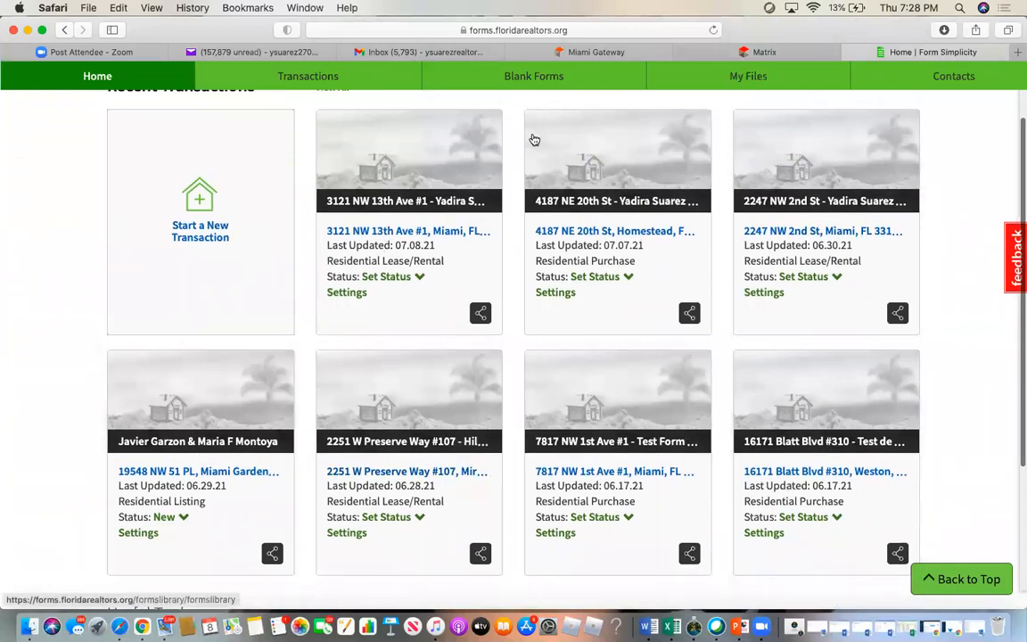
{"action": "scroll", "coordinate": [618, 329], "scroll_direction": "up", "scroll_amount": 2}
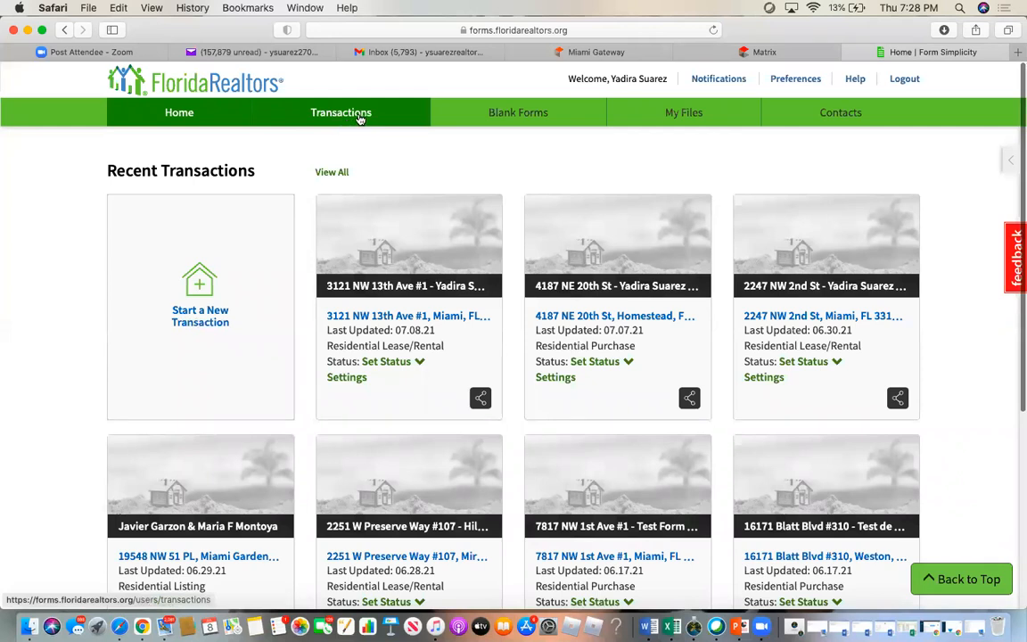
{"action": "left_click", "coordinate": [361, 118]}
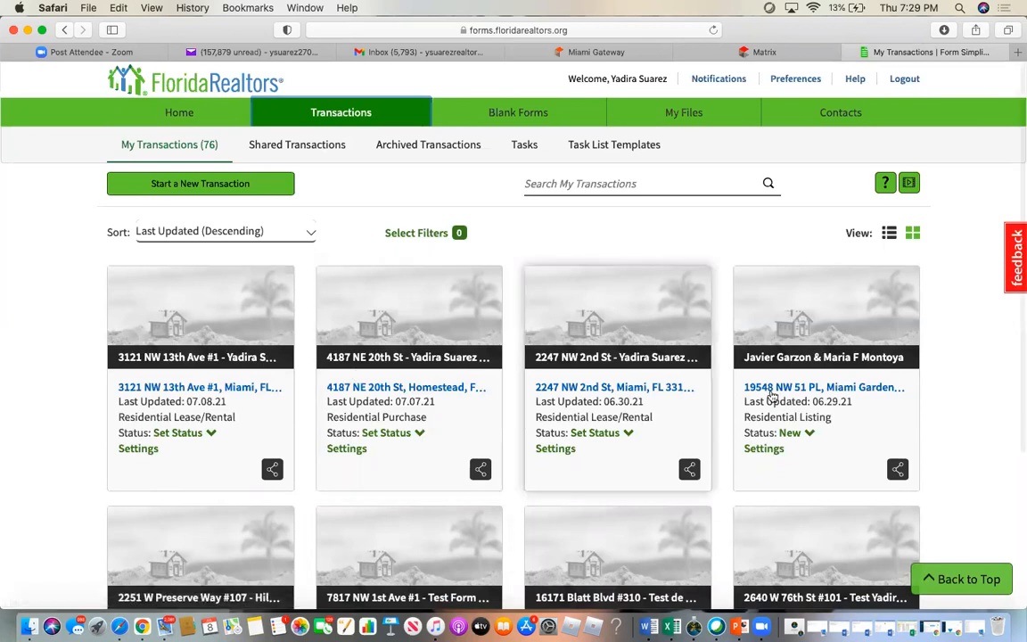
{"action": "left_click", "coordinate": [889, 233]}
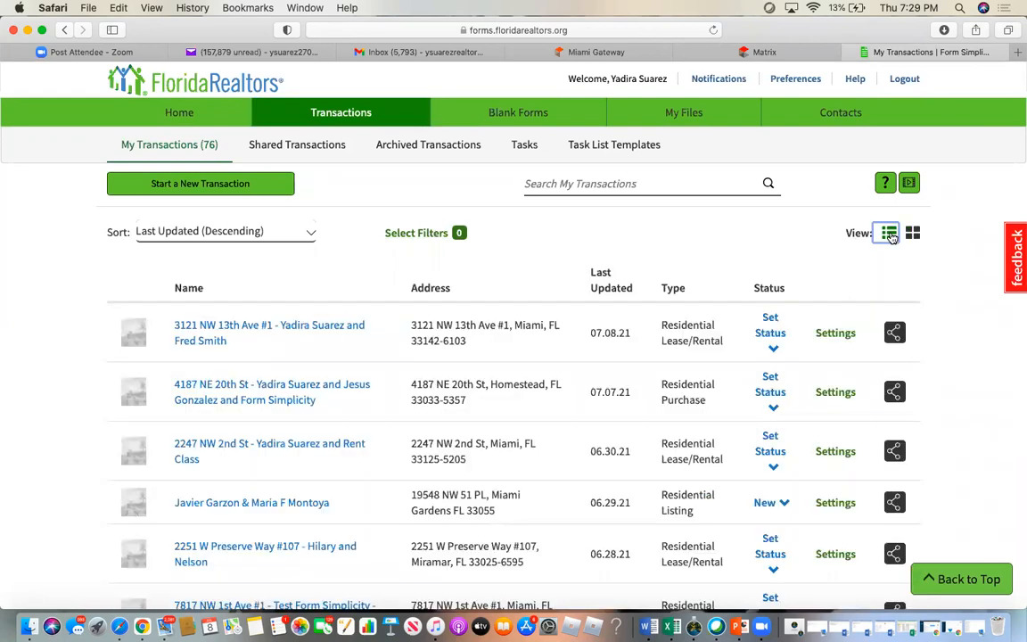
{"action": "scroll", "coordinate": [263, 526], "scroll_direction": "down", "scroll_amount": 5}
{"action": "scroll", "coordinate": [262, 526], "scroll_direction": "up", "scroll_amount": 5}
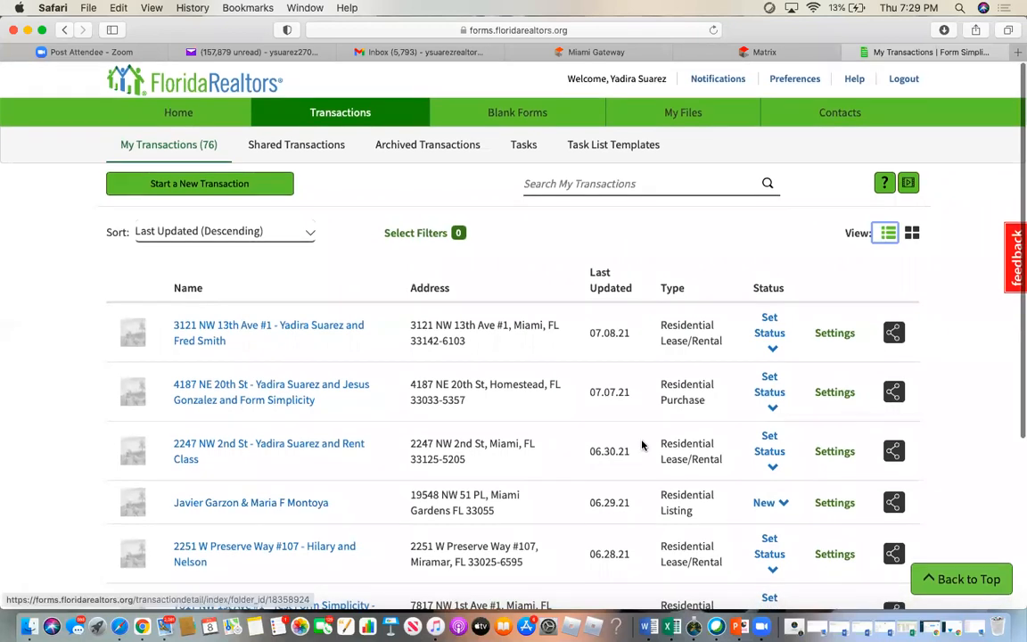
{"action": "left_click", "coordinate": [912, 233]}
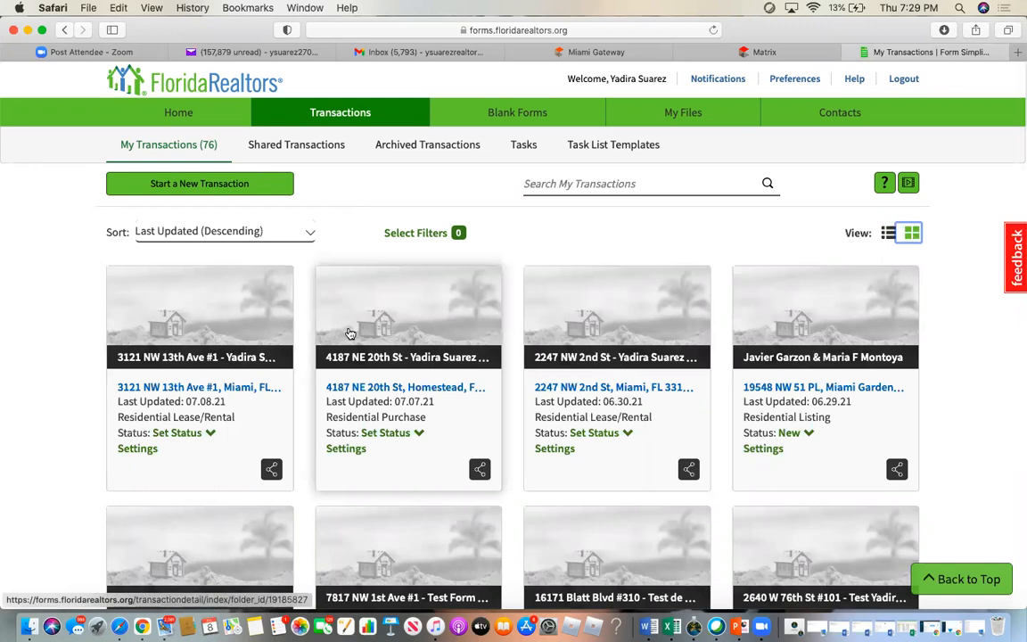
{"action": "left_click", "coordinate": [521, 120]}
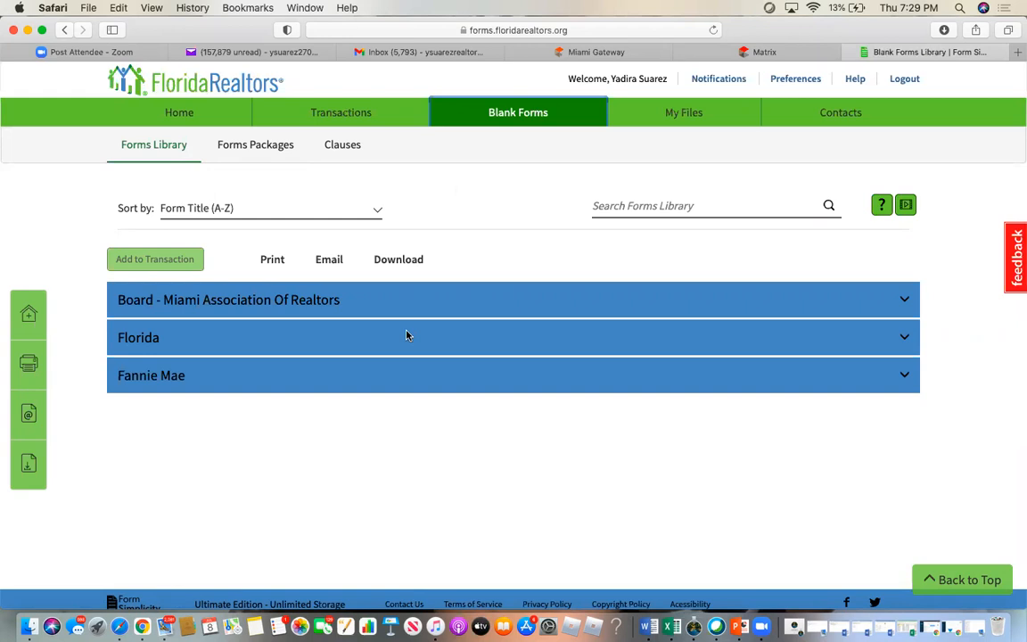
- Expand the Florida forms group and search the forms library for 'as is'
{"action": "left_click", "coordinate": [143, 339]}
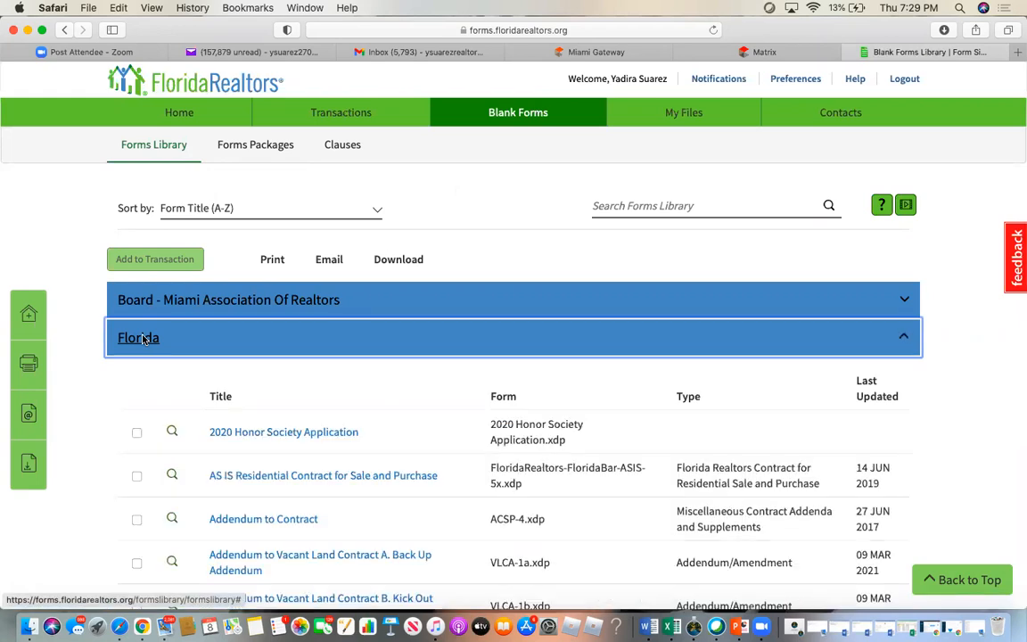
{"action": "left_click", "coordinate": [656, 197]}
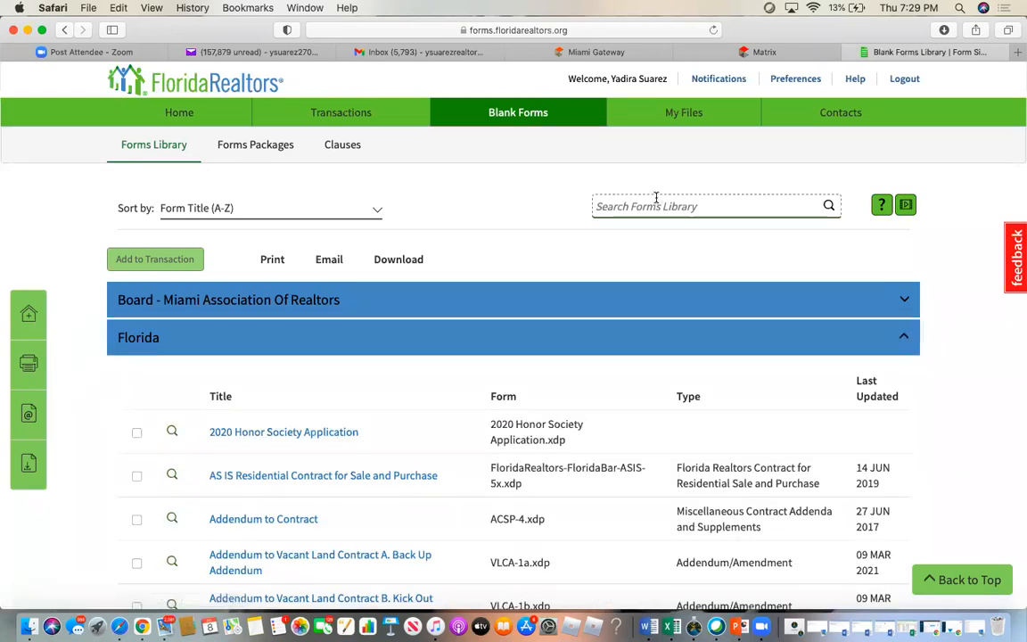
{"action": "type", "text": "as is"}
{"action": "key", "text": "Return"}
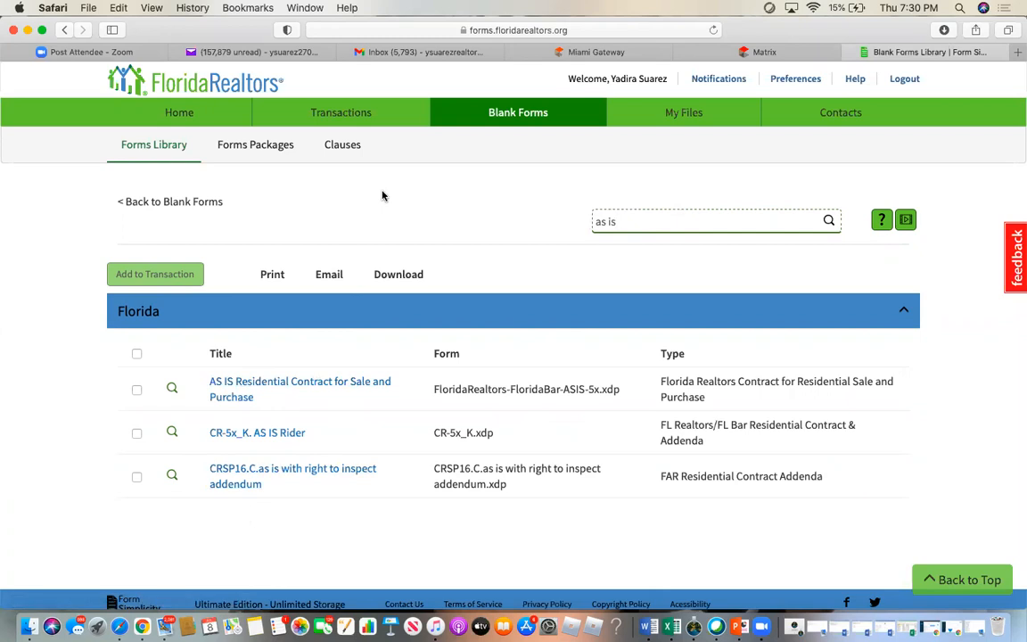
- Look through the Forms Packages page, then switch to the Clauses page
{"action": "left_click", "coordinate": [250, 149]}
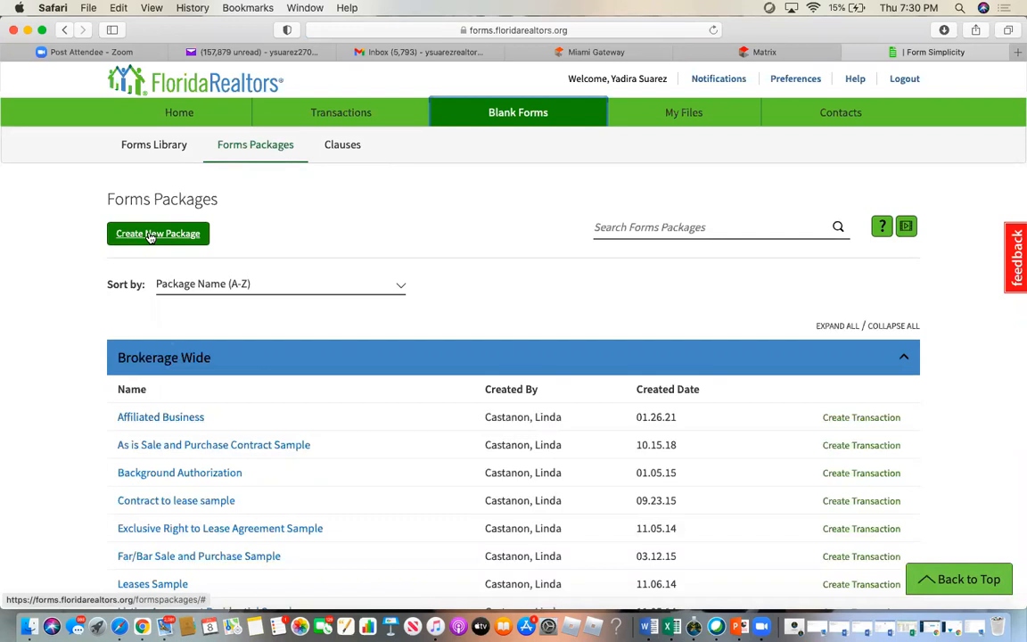
{"action": "scroll", "coordinate": [362, 499], "scroll_direction": "down", "scroll_amount": 3}
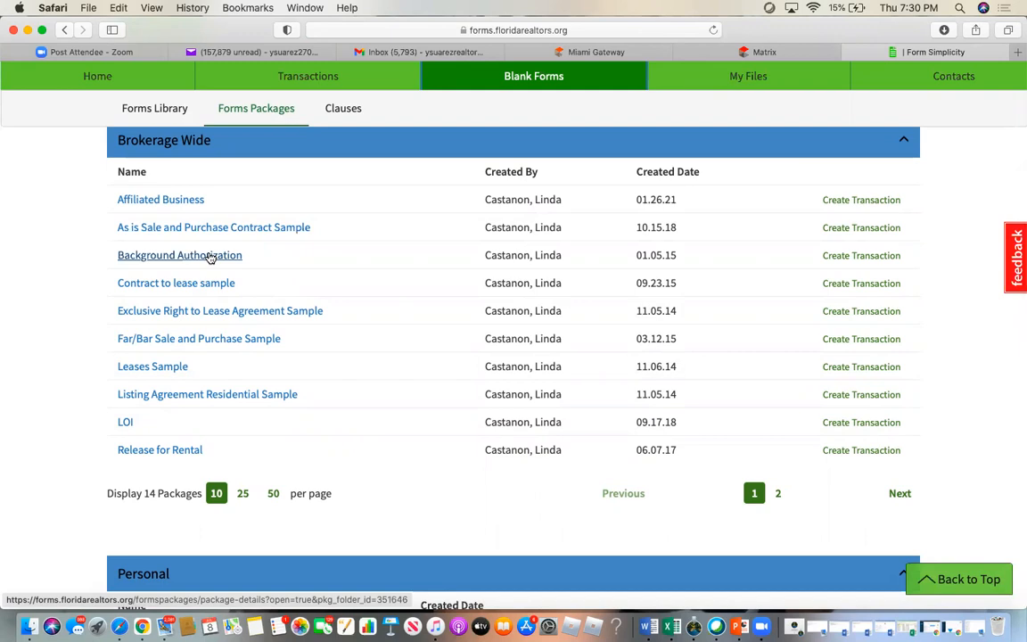
{"action": "scroll", "coordinate": [210, 258], "scroll_direction": "up", "scroll_amount": 3}
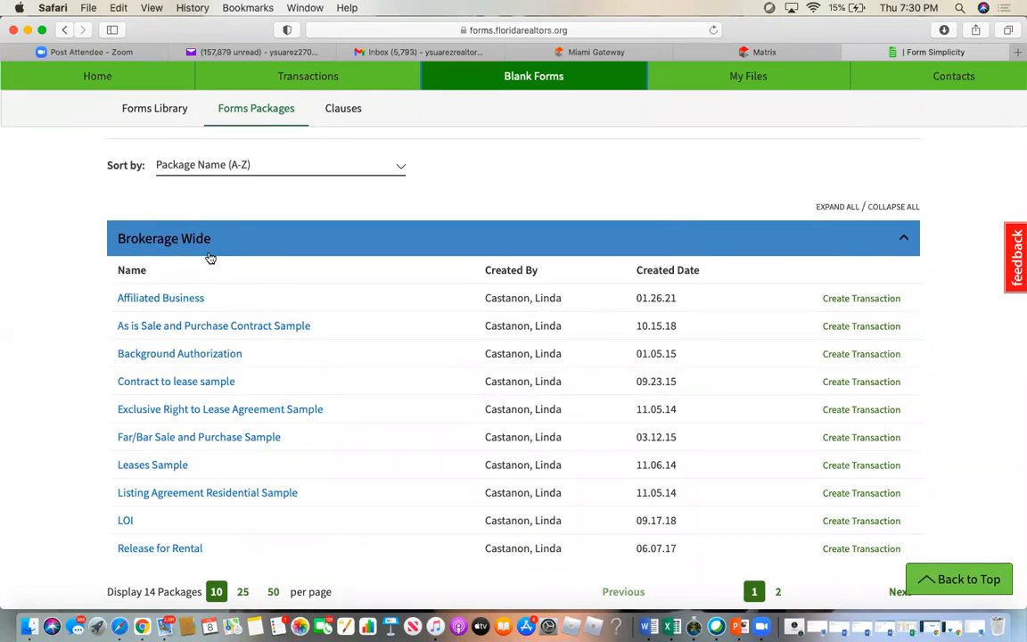
{"action": "scroll", "coordinate": [210, 257], "scroll_direction": "up", "scroll_amount": 3}
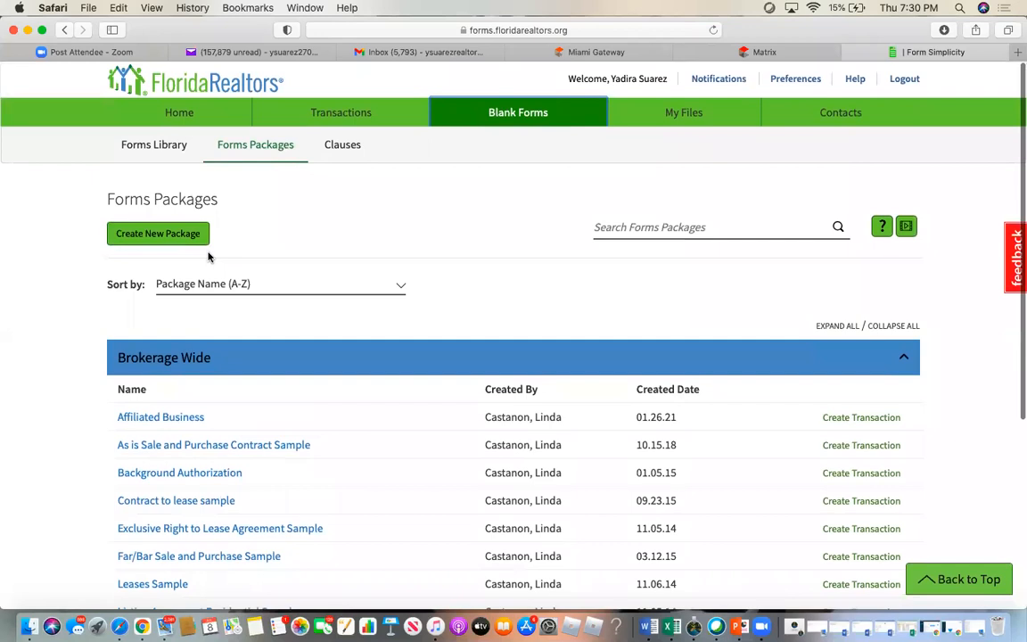
{"action": "left_click", "coordinate": [344, 146]}
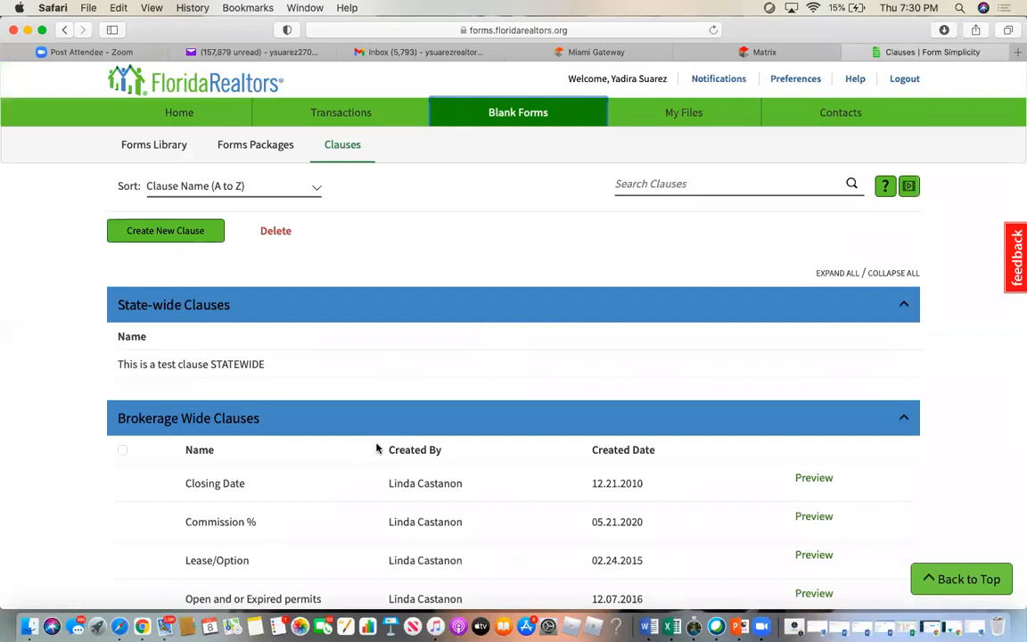
- Scroll through the clauses list and go to the My Files storage page
{"action": "scroll", "coordinate": [378, 446], "scroll_direction": "down", "scroll_amount": 5}
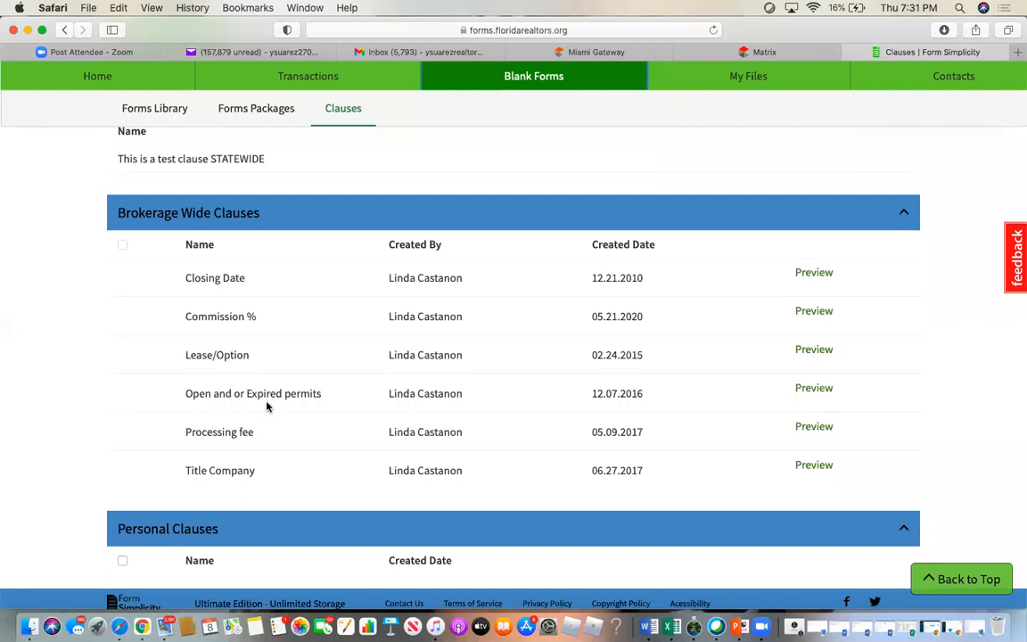
{"action": "scroll", "coordinate": [265, 406], "scroll_direction": "up", "scroll_amount": 5}
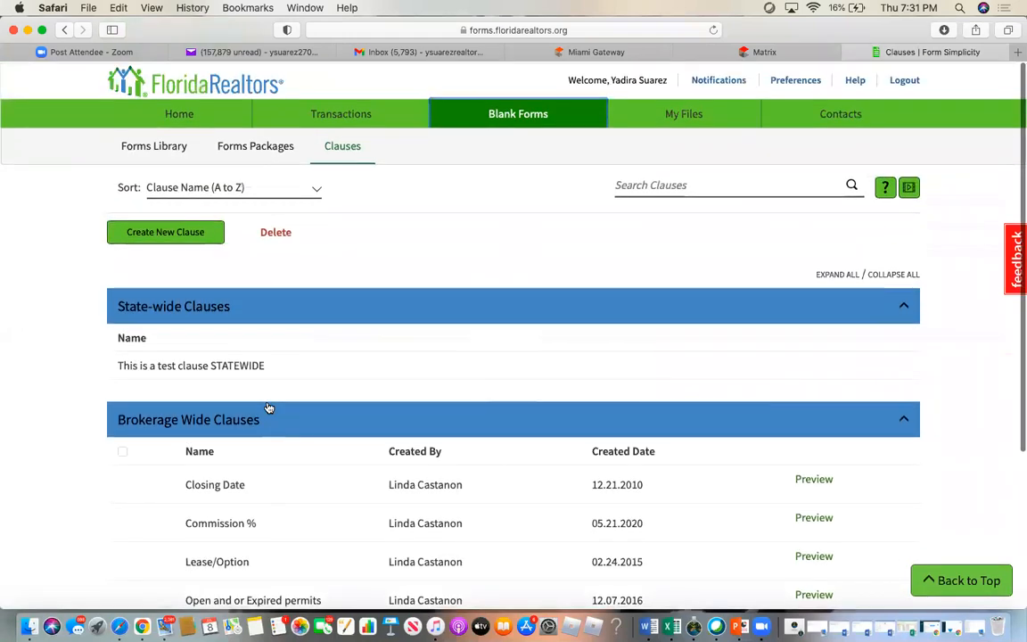
{"action": "left_click", "coordinate": [684, 113]}
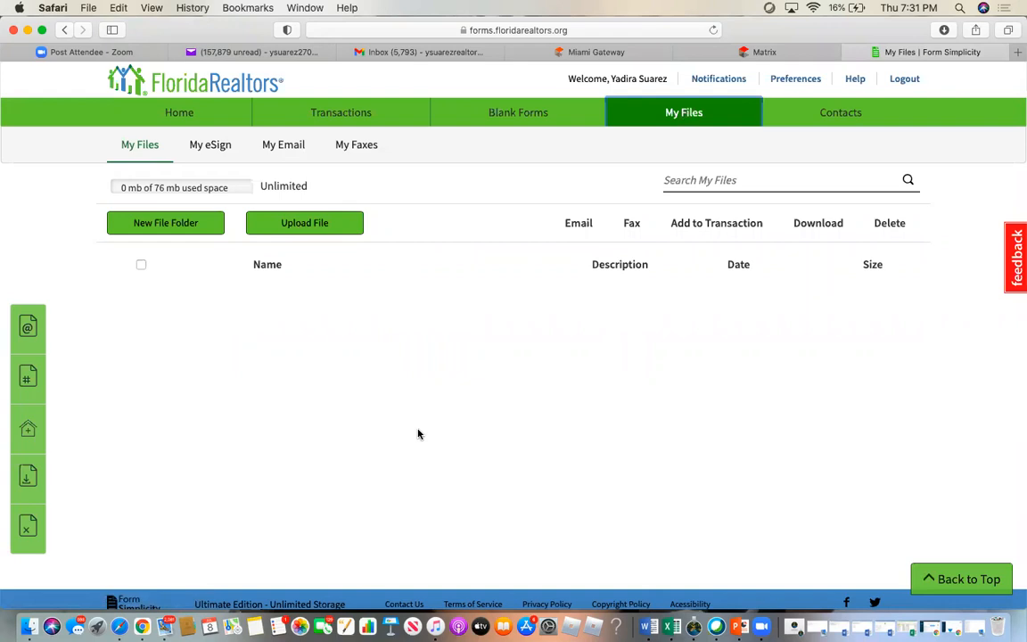
- Check the My Email, My Faxes and My eSign lists, then go to Contacts
{"action": "left_click", "coordinate": [283, 154]}
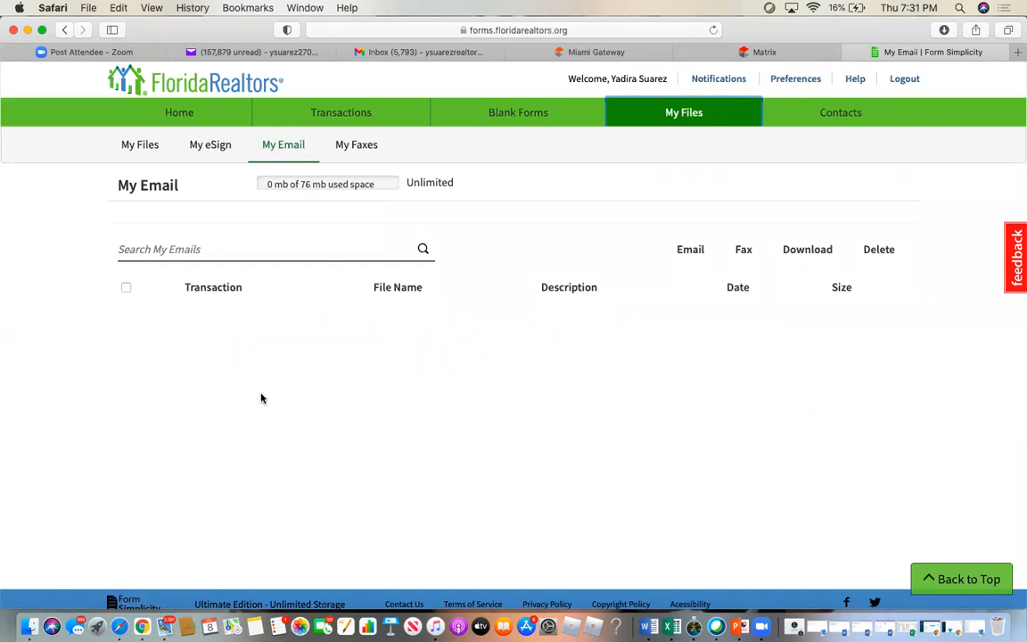
{"action": "left_click", "coordinate": [357, 144]}
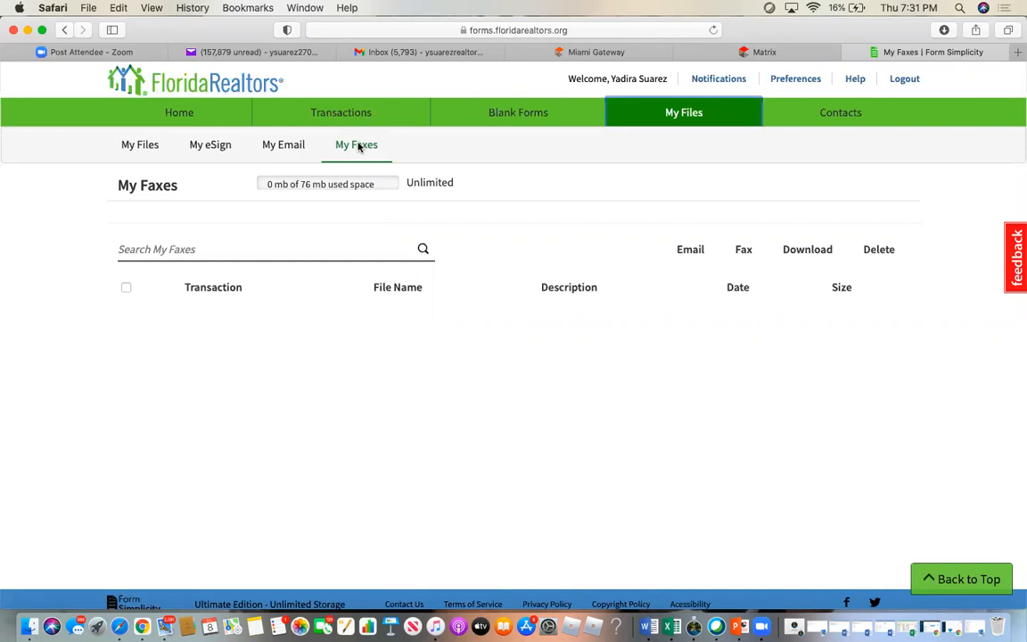
{"action": "left_click", "coordinate": [210, 144]}
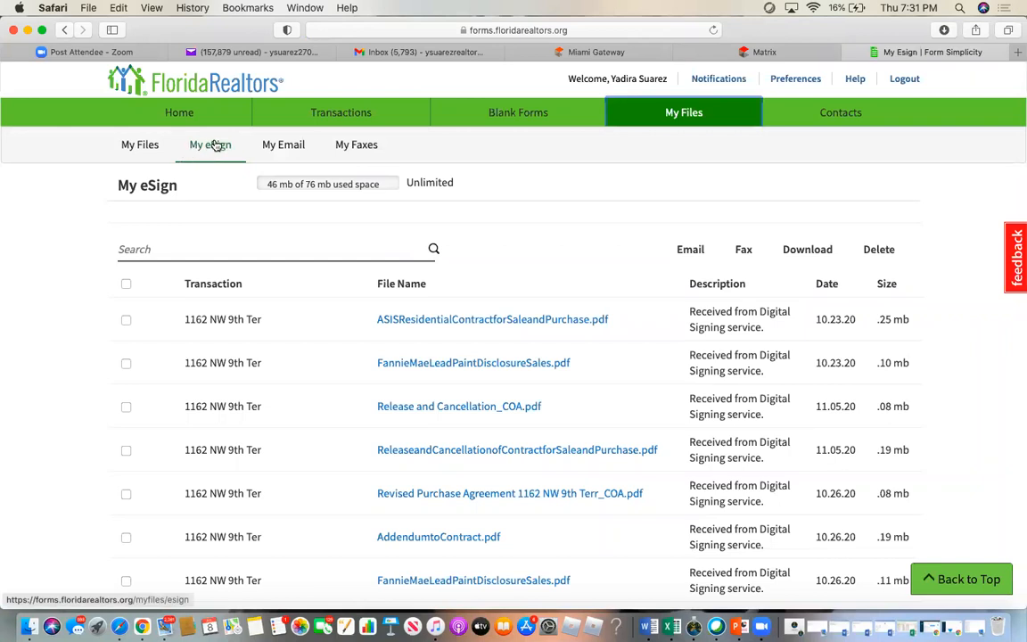
{"action": "scroll", "coordinate": [296, 458], "scroll_direction": "down", "scroll_amount": 5}
{"action": "scroll", "coordinate": [297, 458], "scroll_direction": "up", "scroll_amount": 8}
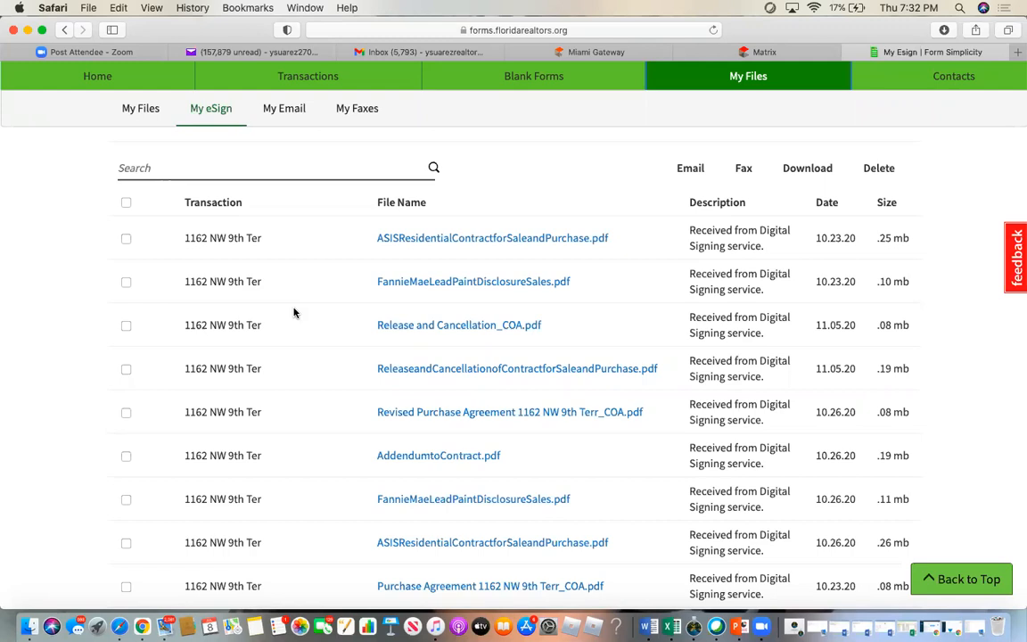
{"action": "scroll", "coordinate": [632, 169], "scroll_direction": "up", "scroll_amount": 3}
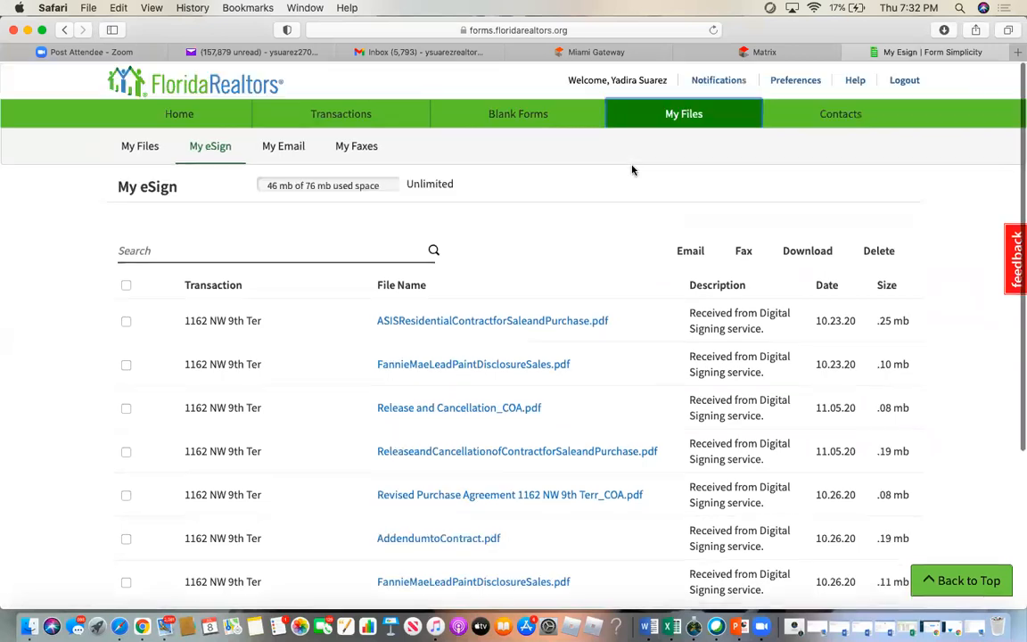
{"action": "left_click", "coordinate": [852, 114]}
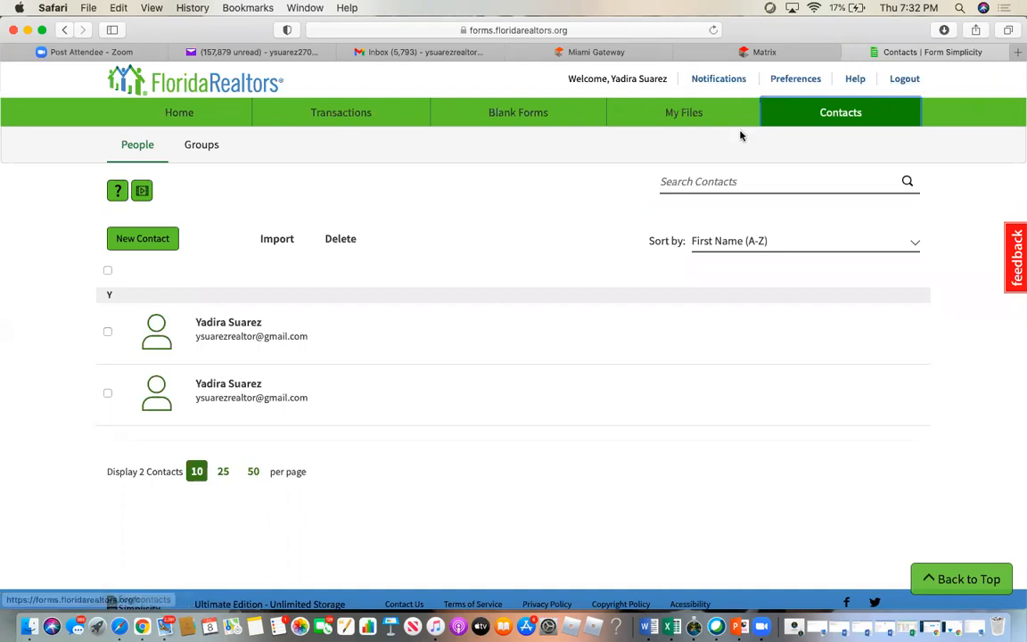
- Show the notifications about new Tasks, Task Templates and Dynamic Task Due Dates
{"action": "left_click", "coordinate": [717, 82]}
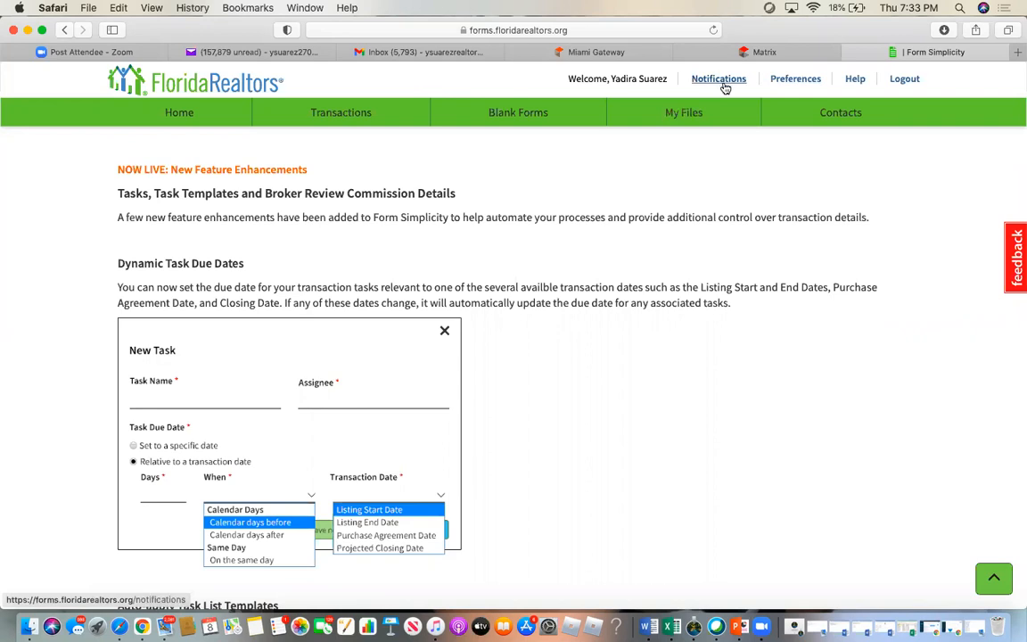
- Go to the My Preferences account settings page from the header
{"action": "left_click", "coordinate": [801, 81]}
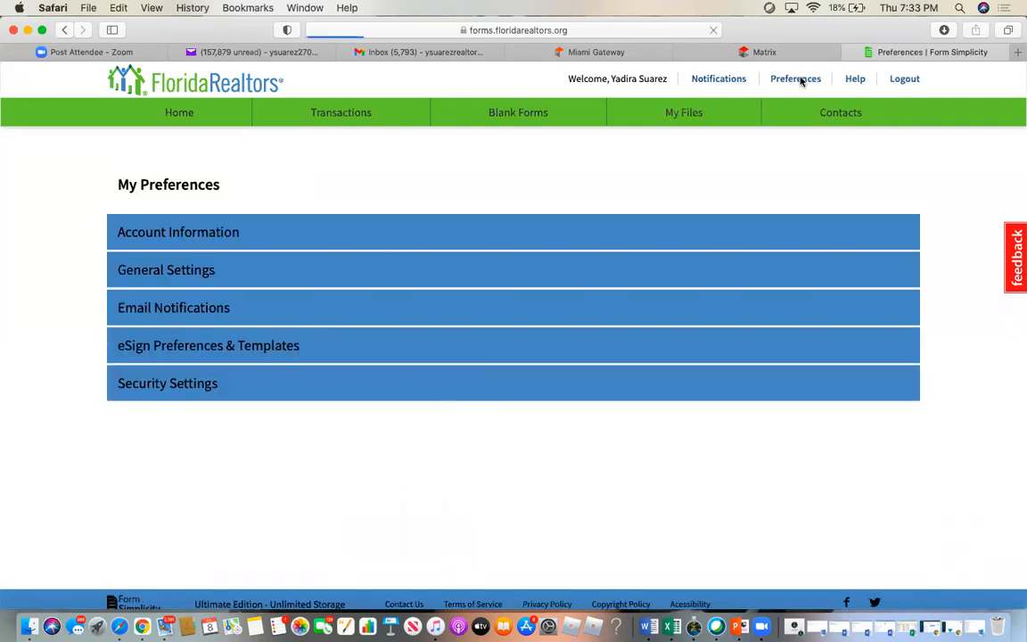
- Expand Account Information and retype the last four digits of the agent's cell phone number
{"action": "left_click", "coordinate": [170, 232]}
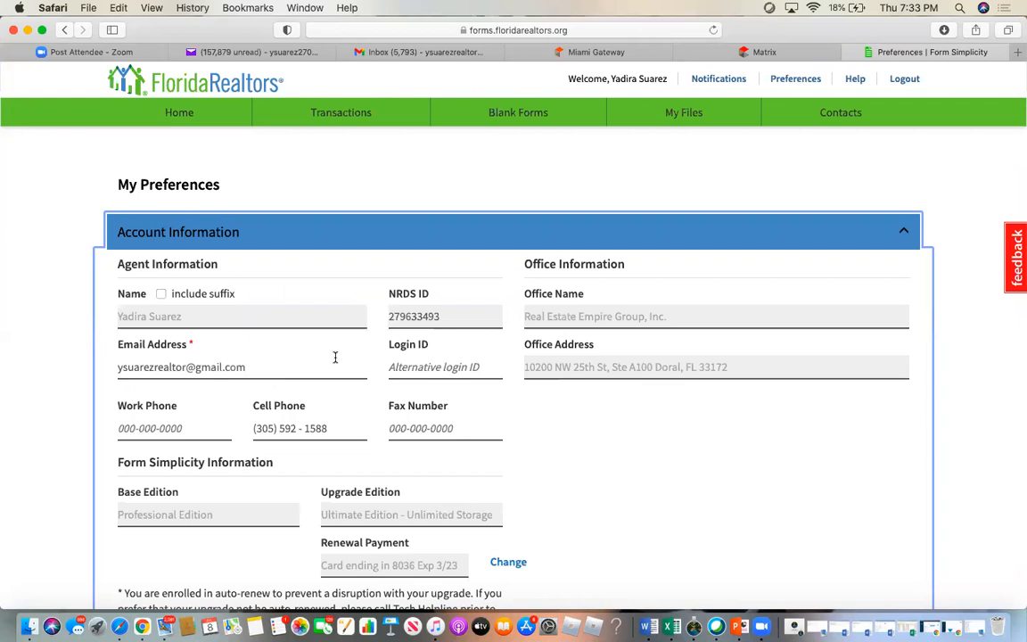
{"action": "scroll", "coordinate": [335, 358], "scroll_direction": "down", "scroll_amount": 5}
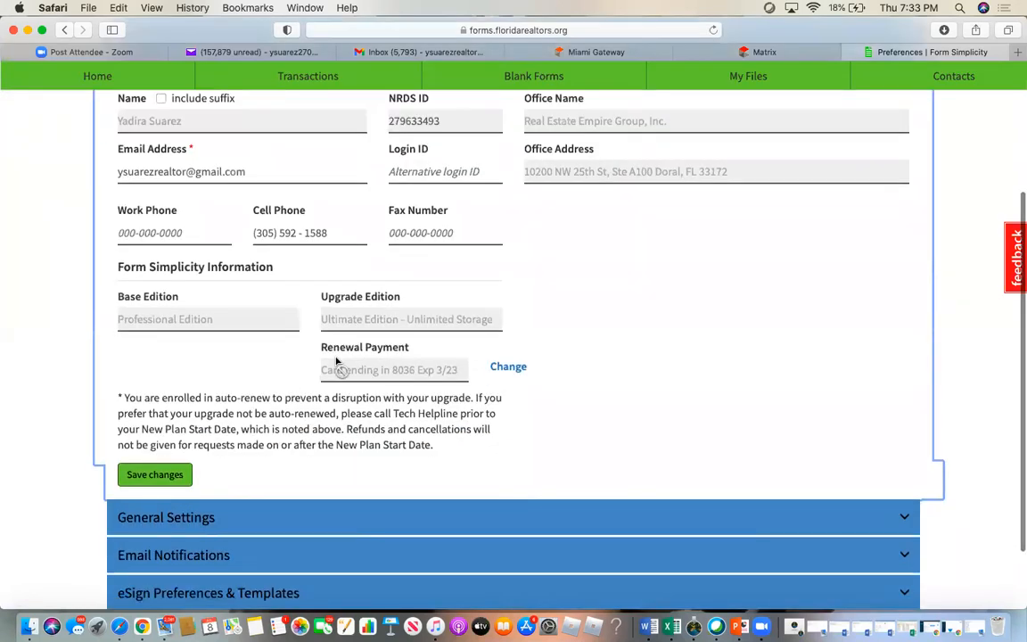
{"action": "left_click", "coordinate": [392, 233]}
{"action": "left_click", "coordinate": [329, 231]}
{"action": "triple_click", "coordinate": [329, 231]}
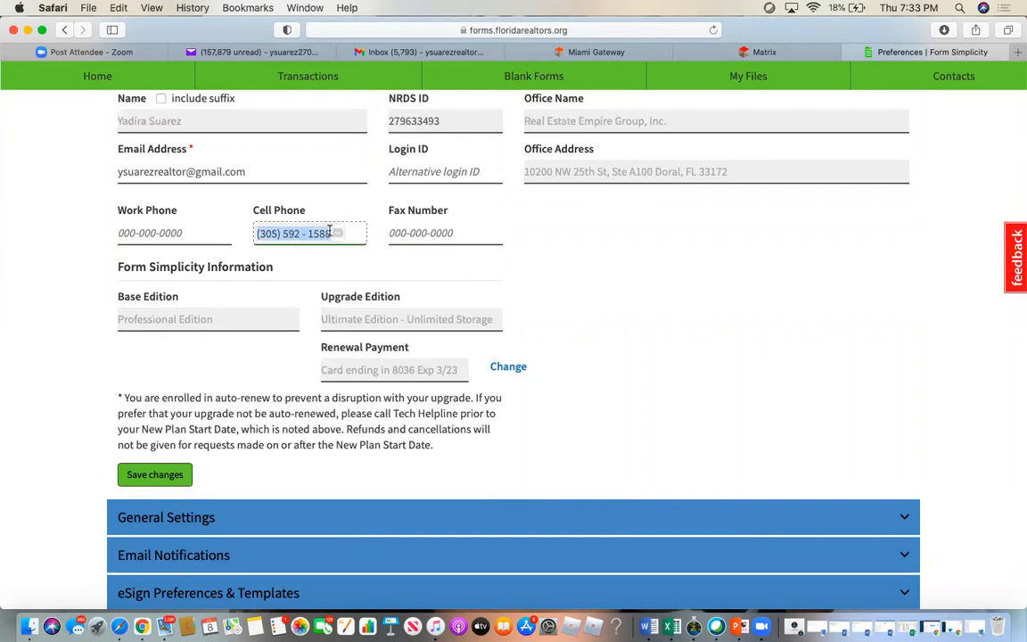
{"action": "left_click", "coordinate": [332, 233]}
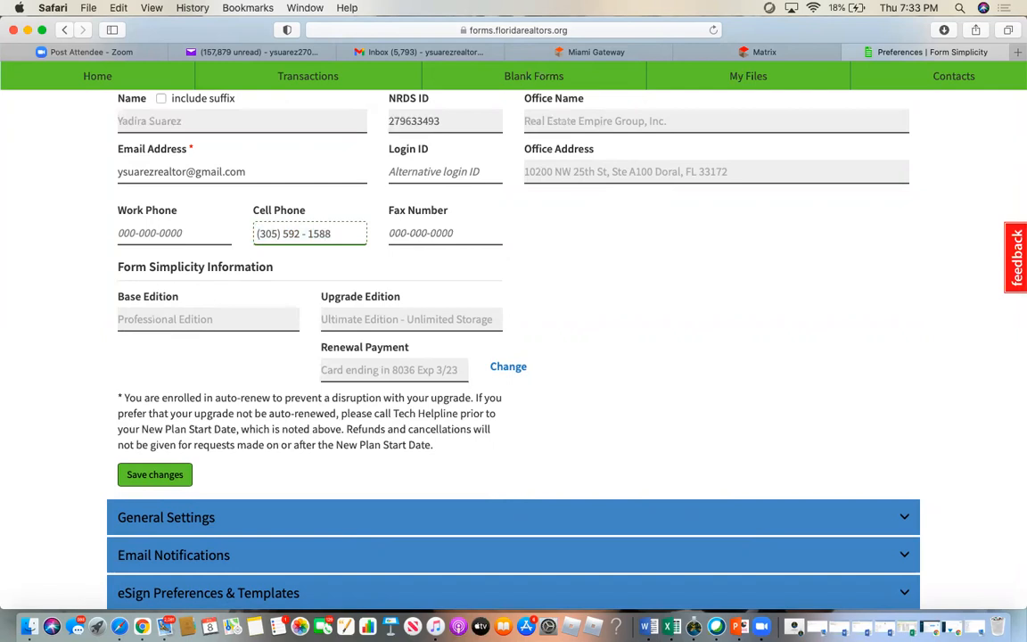
{"action": "key", "text": "BackSpace"}
{"action": "key", "text": "BackSpace"}
{"action": "key", "text": "BackSpace"}
{"action": "key", "text": "BackSpace"}
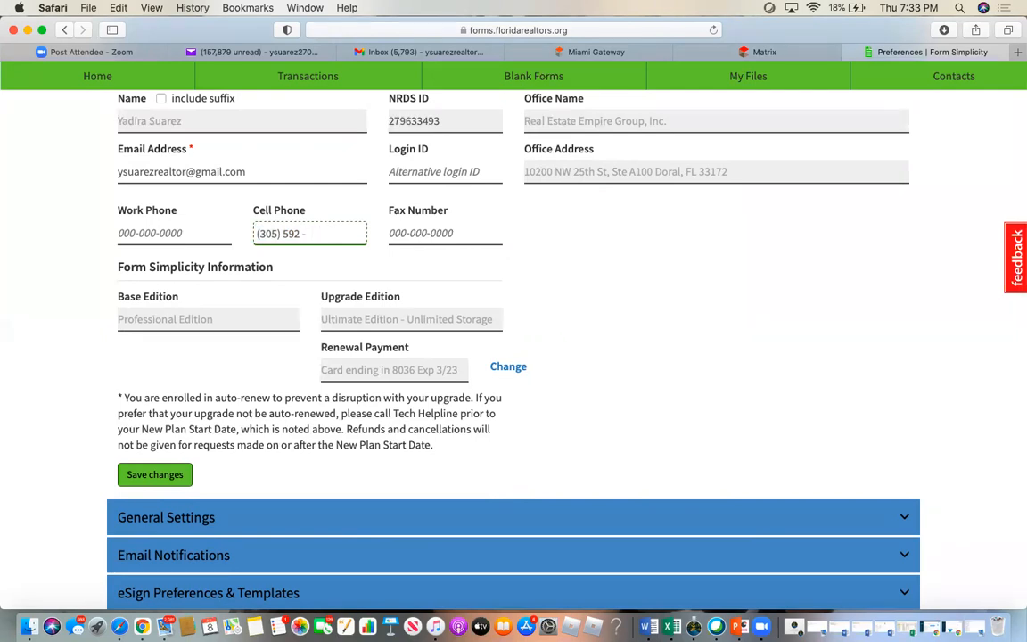
{"action": "type", "text": "1588"}
{"action": "left_click", "coordinate": [660, 265]}
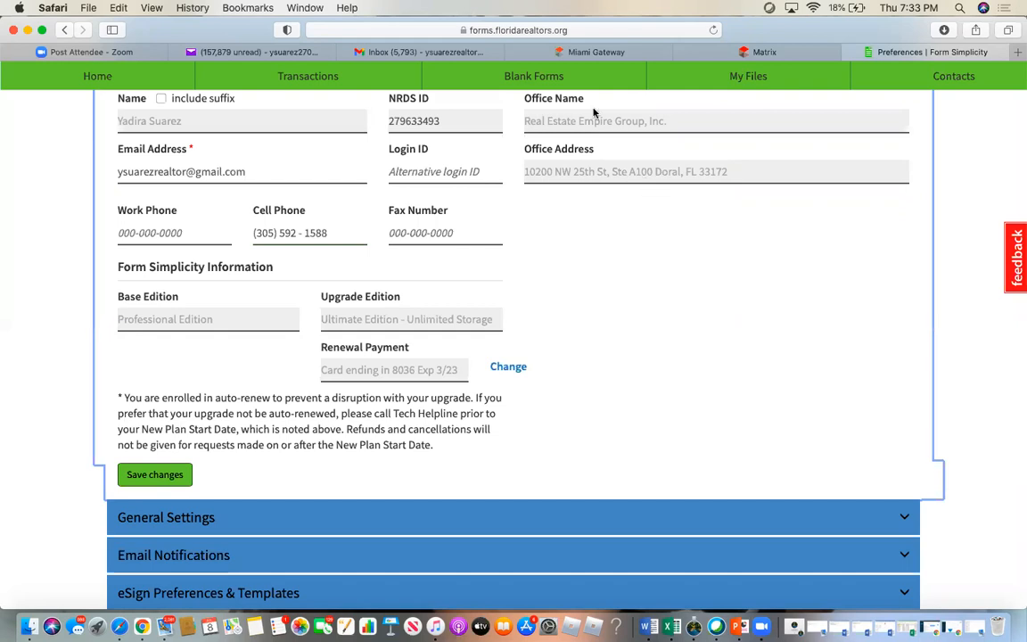
{"action": "scroll", "coordinate": [559, 333], "scroll_direction": "down", "scroll_amount": 2}
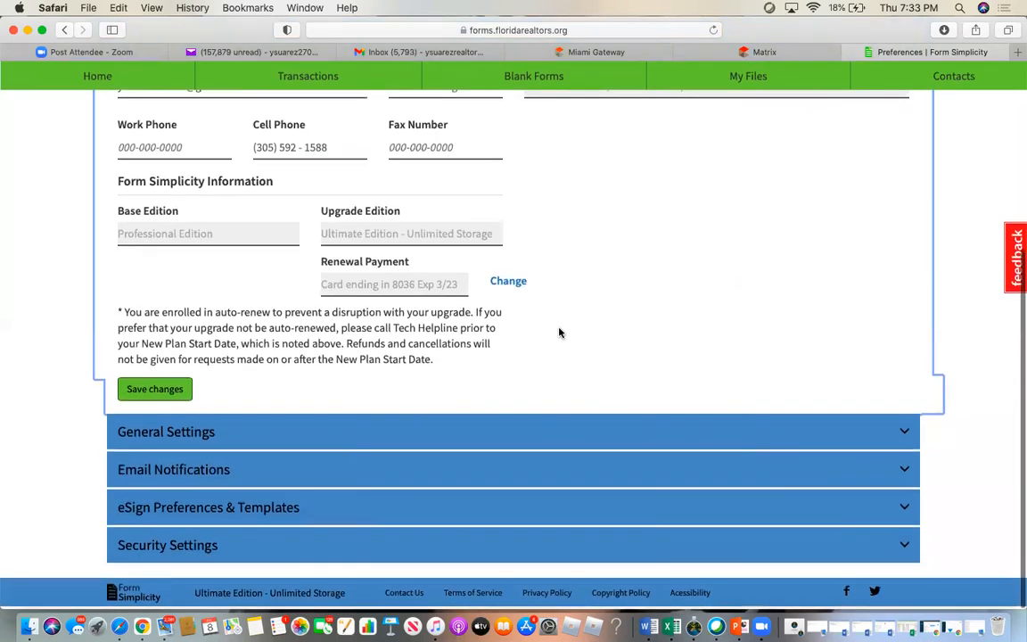
{"action": "scroll", "coordinate": [559, 331], "scroll_direction": "up", "scroll_amount": 5}
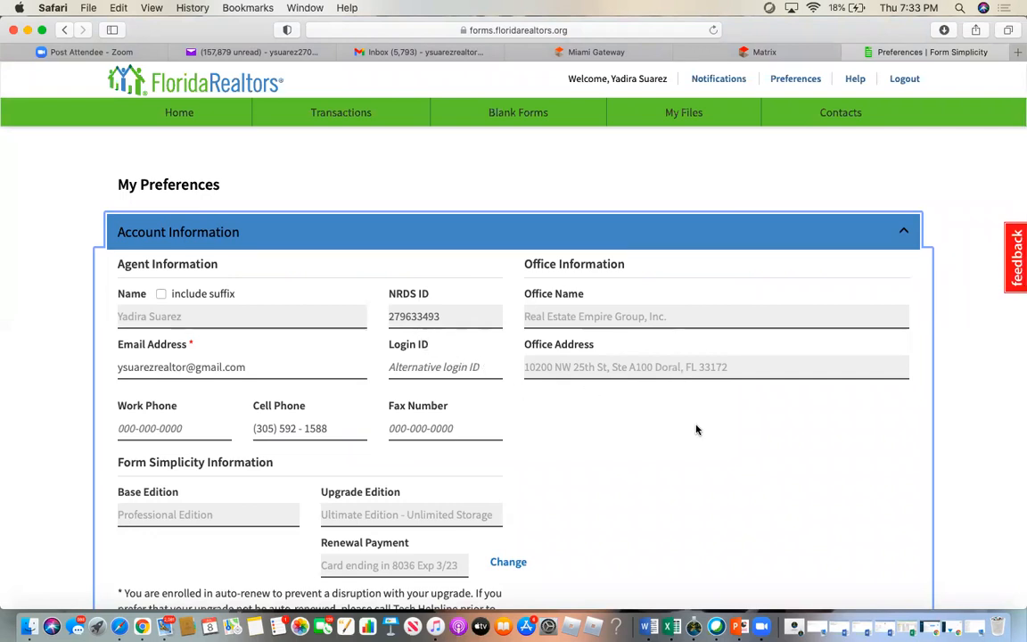
{"action": "scroll", "coordinate": [646, 367], "scroll_direction": "down", "scroll_amount": 5}
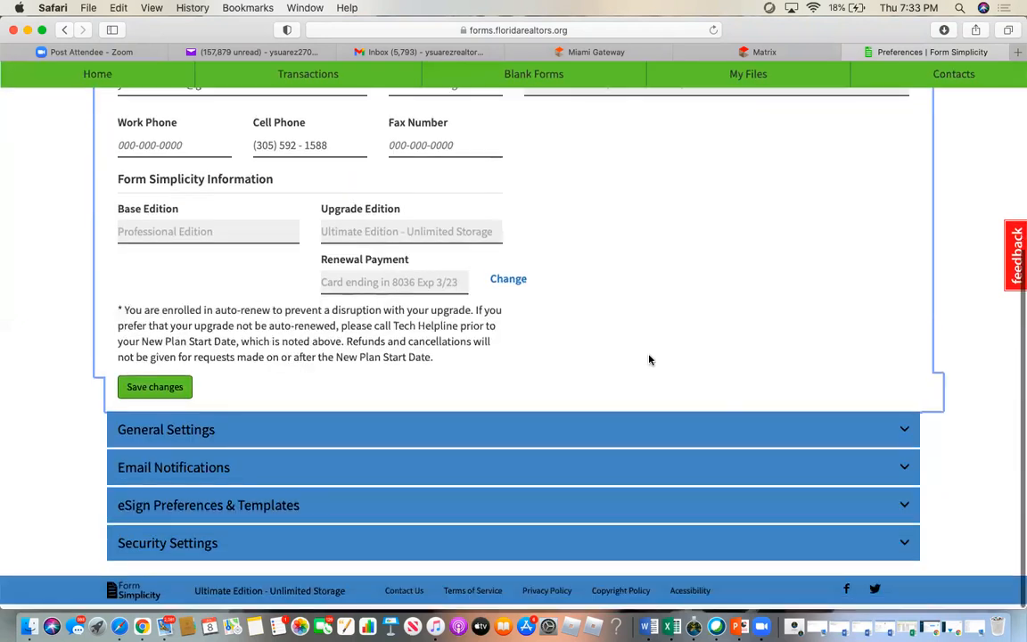
- Expand General Settings, select the email signature text, and save the settings
{"action": "left_click", "coordinate": [130, 431]}
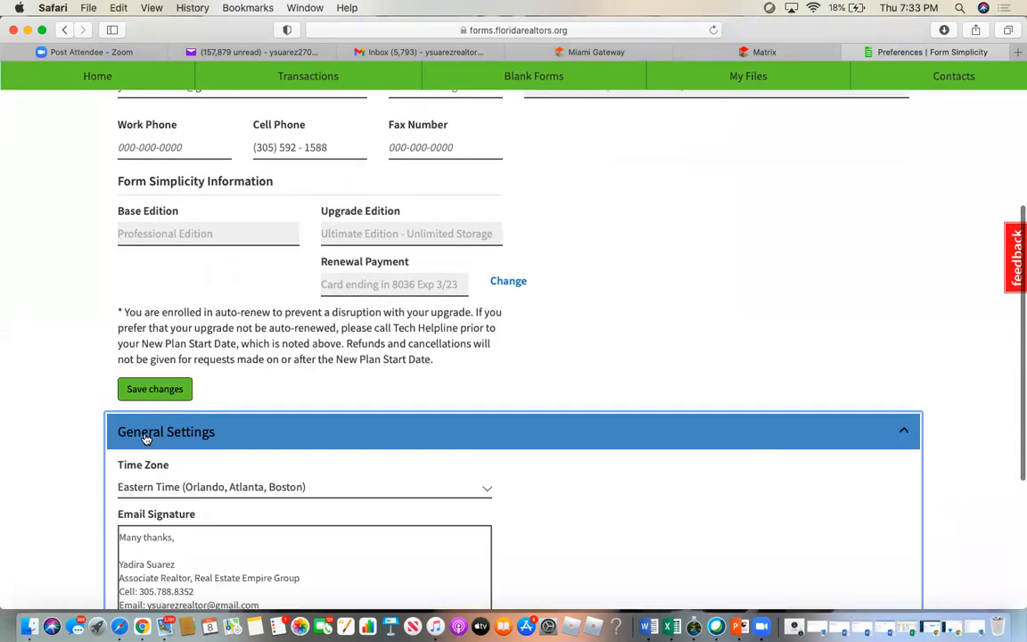
{"action": "scroll", "coordinate": [558, 402], "scroll_direction": "down", "scroll_amount": 5}
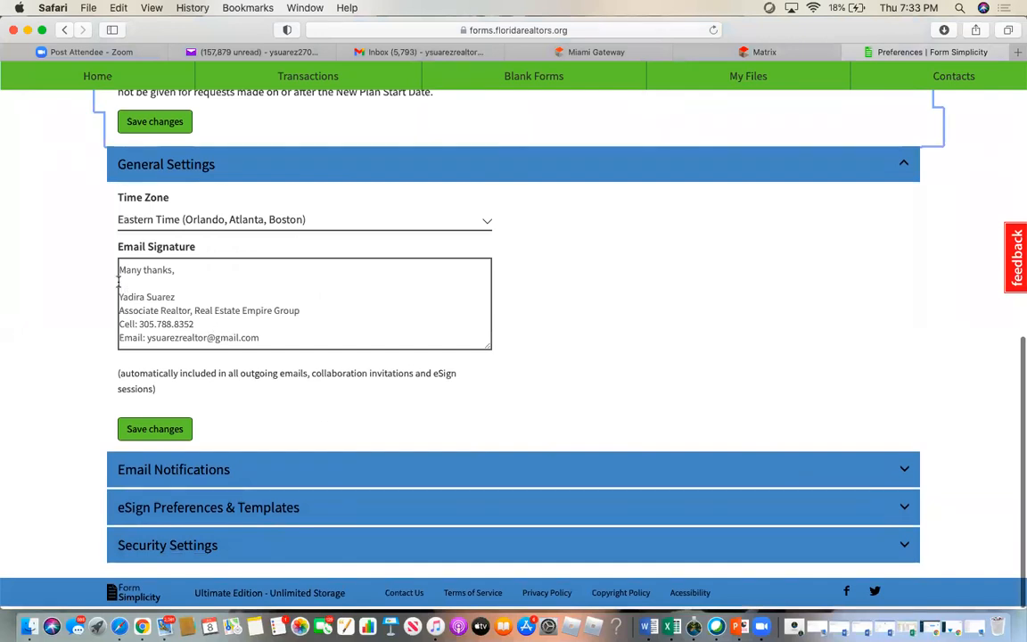
{"action": "left_click_drag", "start_coordinate": [121, 266], "coordinate": [359, 353]}
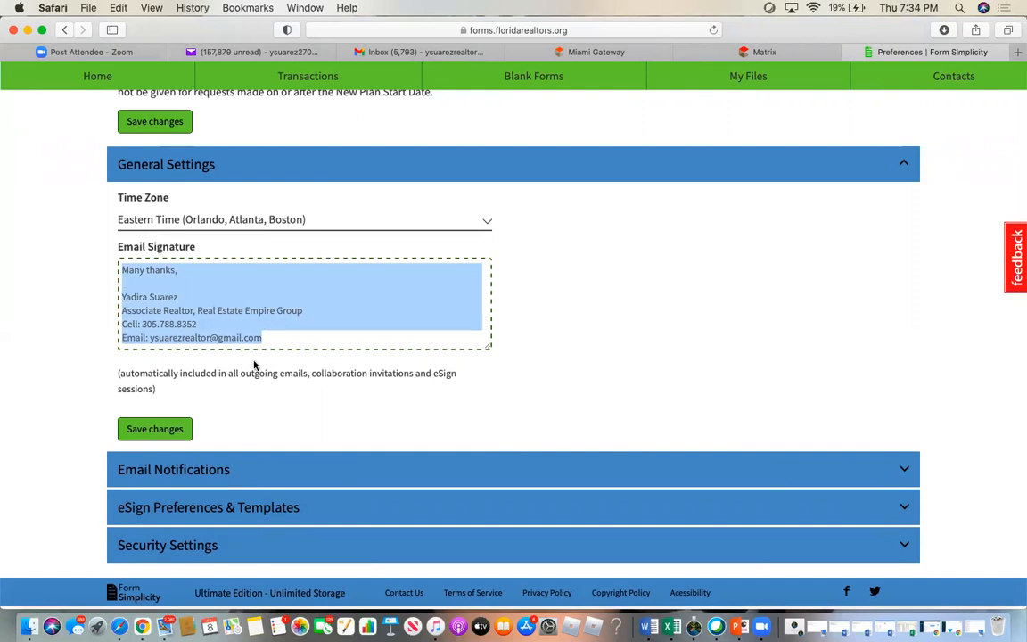
{"action": "left_click", "coordinate": [154, 430]}
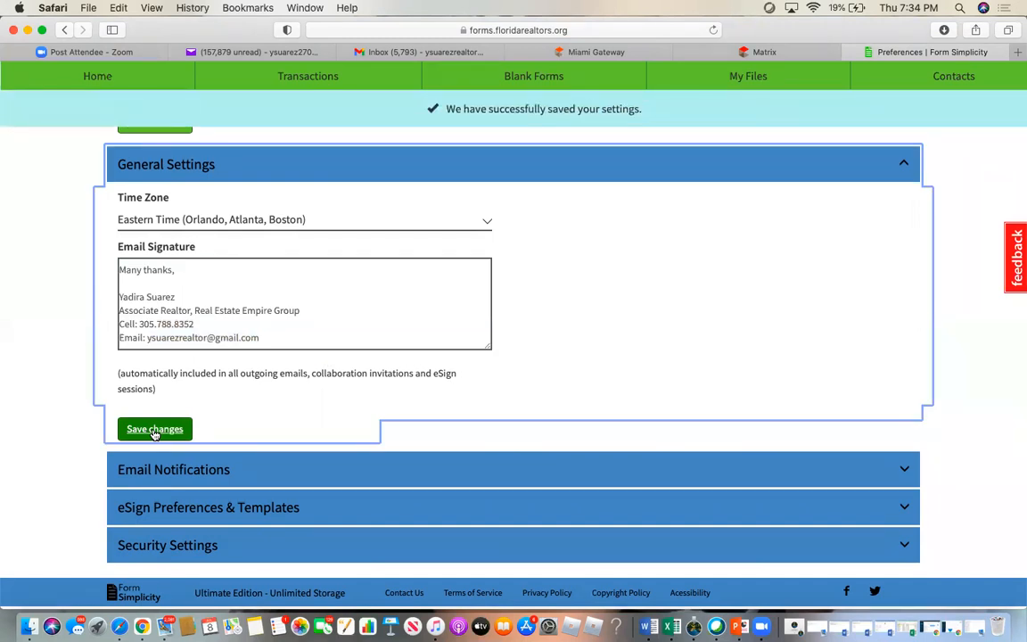
{"action": "scroll", "coordinate": [553, 415], "scroll_direction": "down", "scroll_amount": 2}
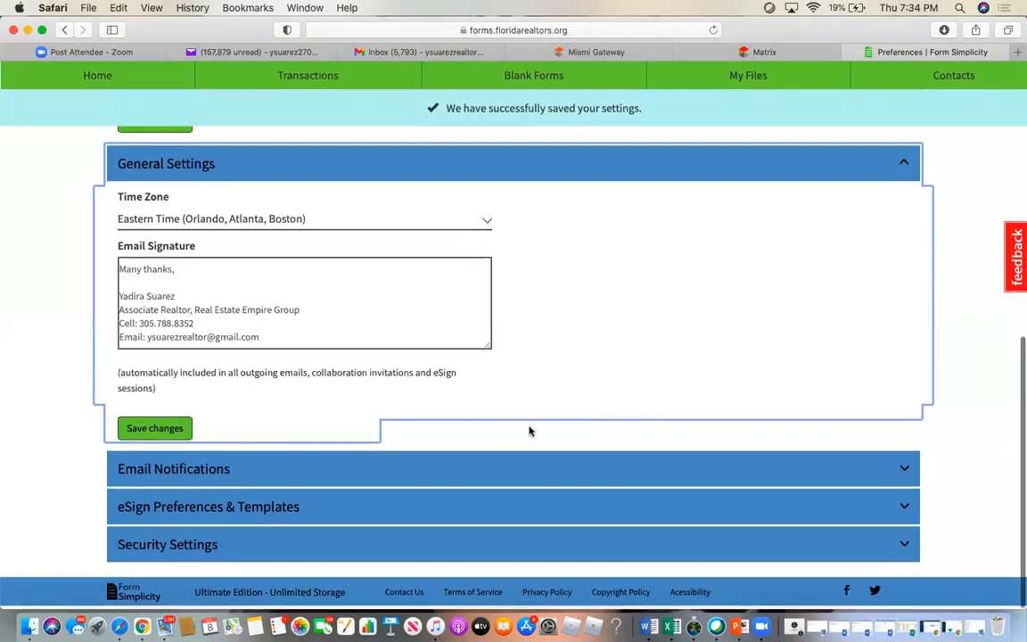
{"action": "left_click", "coordinate": [165, 468]}
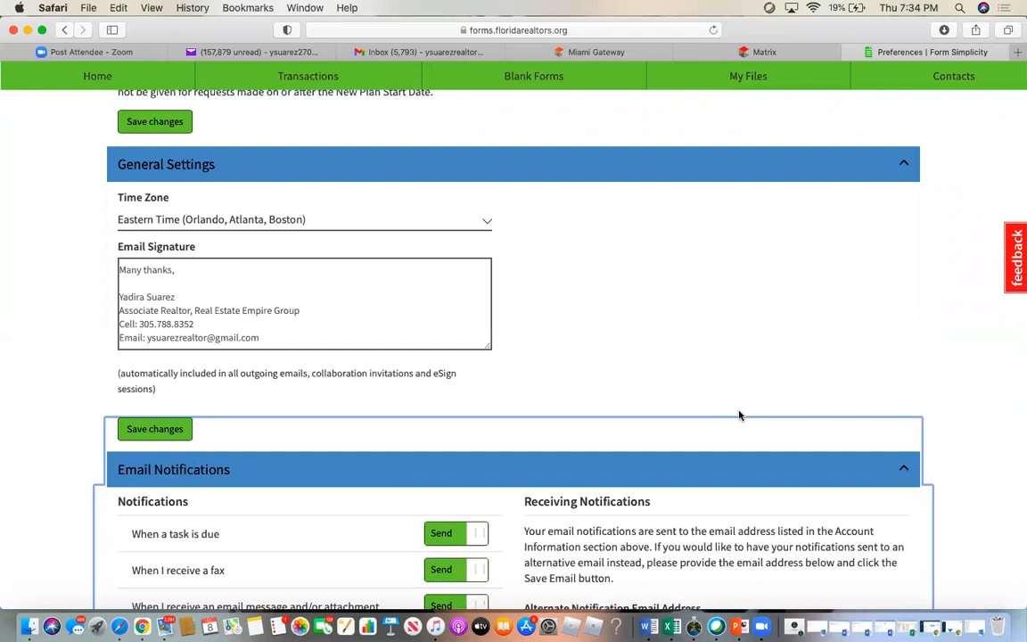
{"action": "scroll", "coordinate": [738, 414], "scroll_direction": "down", "scroll_amount": 5}
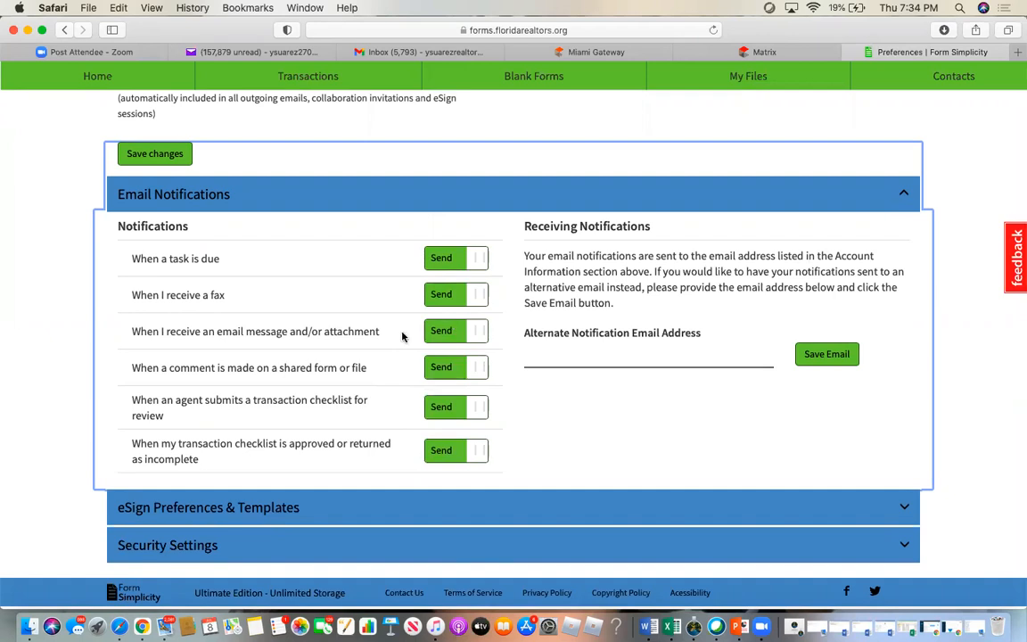
{"action": "left_click", "coordinate": [213, 509]}
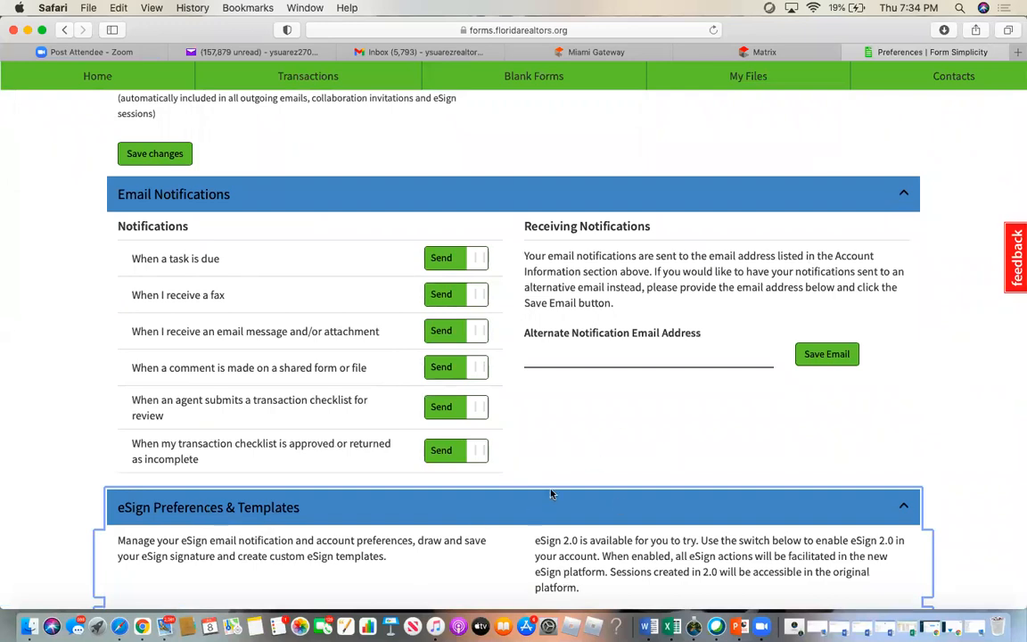
{"action": "scroll", "coordinate": [557, 493], "scroll_direction": "down", "scroll_amount": 3}
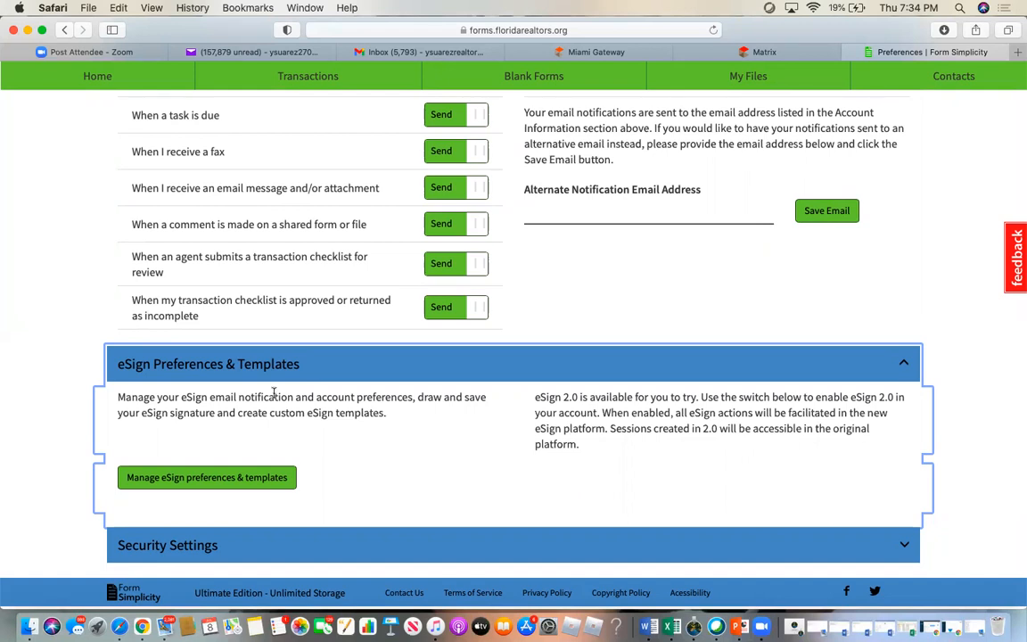
{"action": "left_click", "coordinate": [197, 544]}
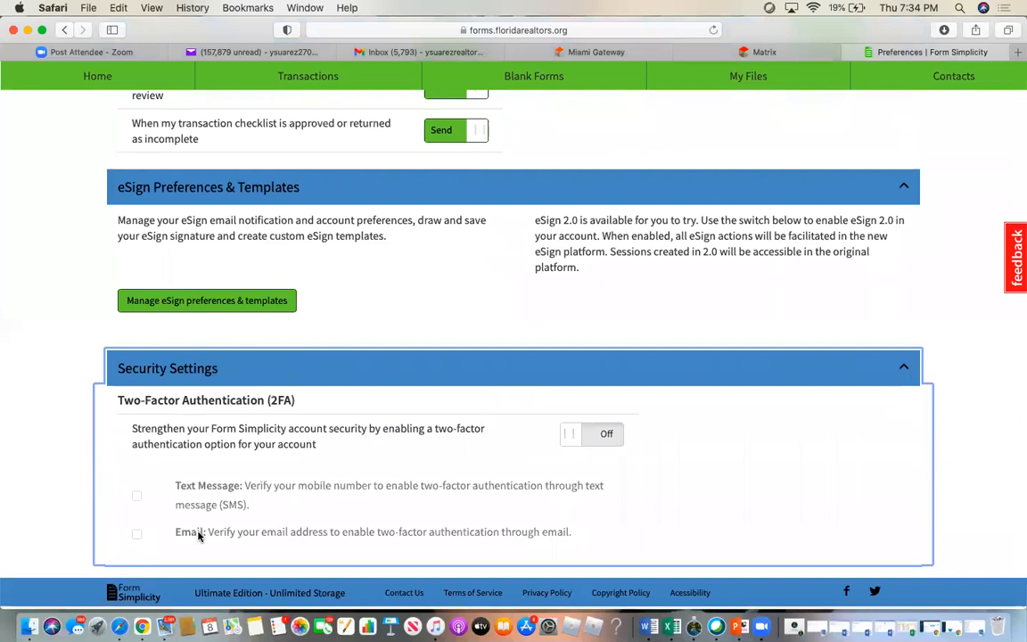
{"action": "scroll", "coordinate": [197, 535], "scroll_direction": "up", "scroll_amount": 20}
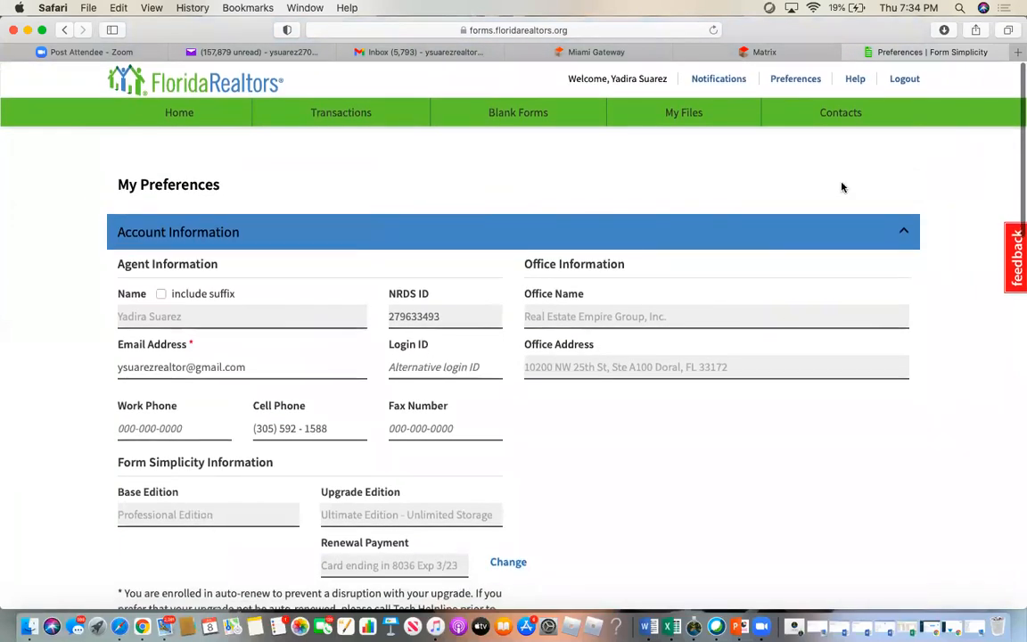
- Open the Help Center in a new tab and scroll through its categories, training and updates
{"action": "left_click", "coordinate": [856, 82]}
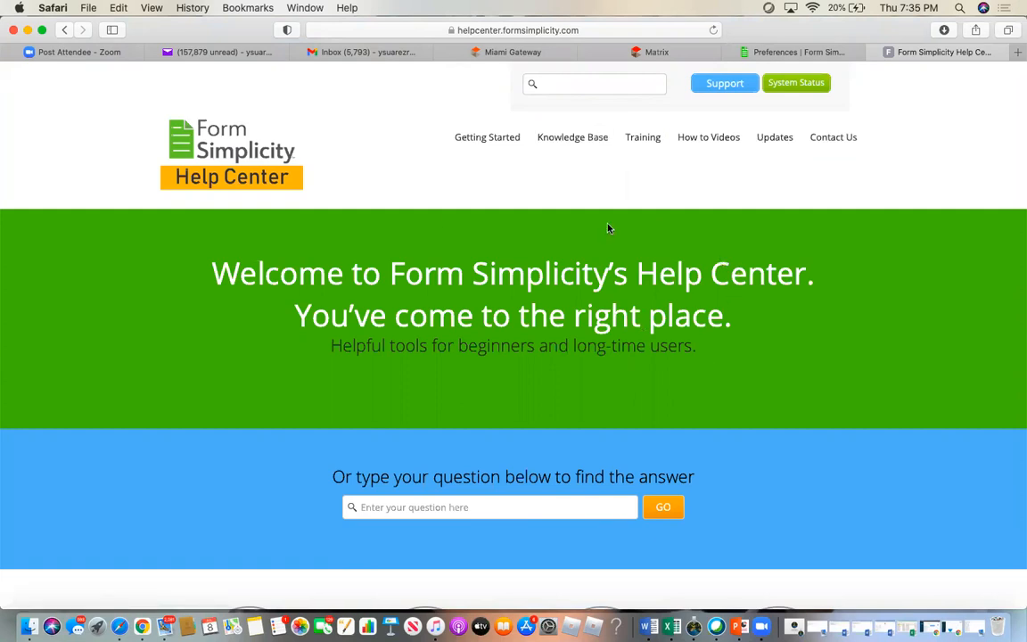
{"action": "scroll", "coordinate": [557, 299], "scroll_direction": "down", "scroll_amount": 10}
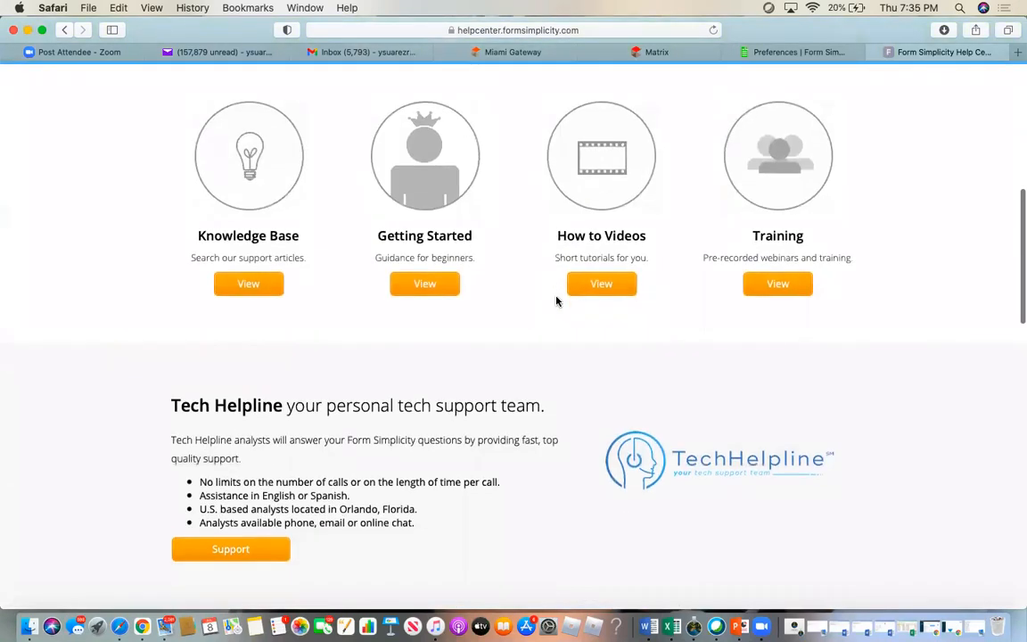
{"action": "scroll", "coordinate": [556, 301], "scroll_direction": "down", "scroll_amount": 4}
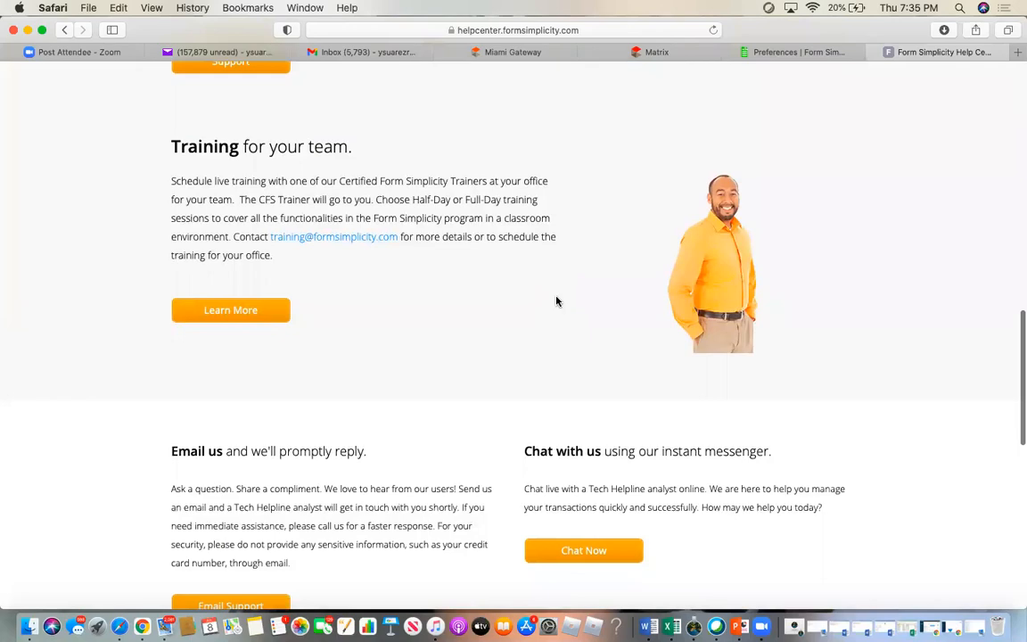
{"action": "scroll", "coordinate": [556, 302], "scroll_direction": "down", "scroll_amount": 3}
{"action": "scroll", "coordinate": [556, 301], "scroll_direction": "down", "scroll_amount": 2}
{"action": "scroll", "coordinate": [556, 302], "scroll_direction": "down", "scroll_amount": 3}
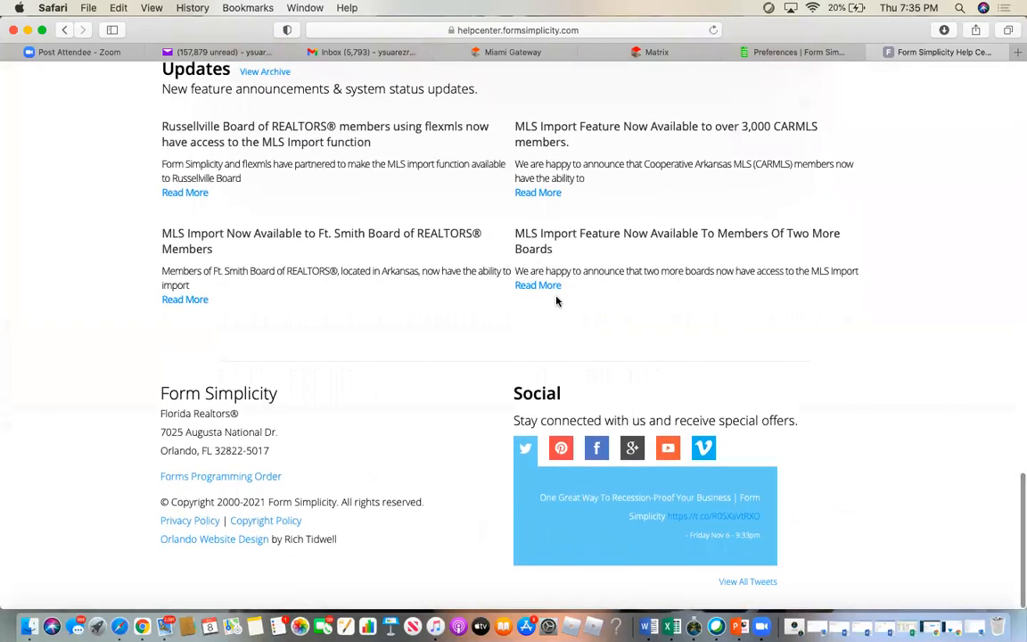
{"action": "scroll", "coordinate": [556, 301], "scroll_direction": "up", "scroll_amount": 15}
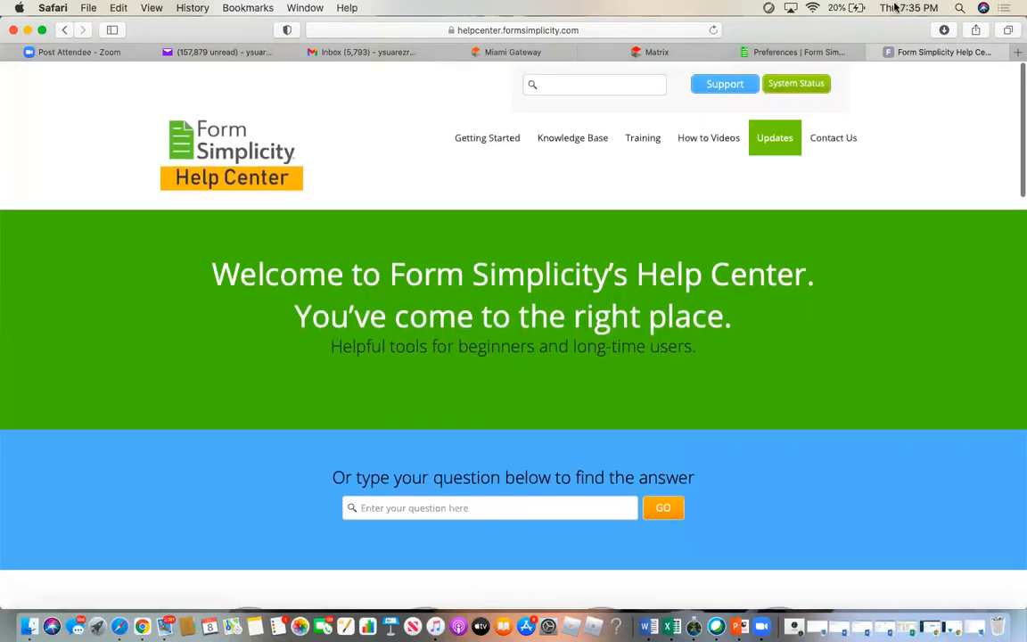
- Close the Help Center tab, go Home, and start a new transaction
{"action": "left_click", "coordinate": [872, 54]}
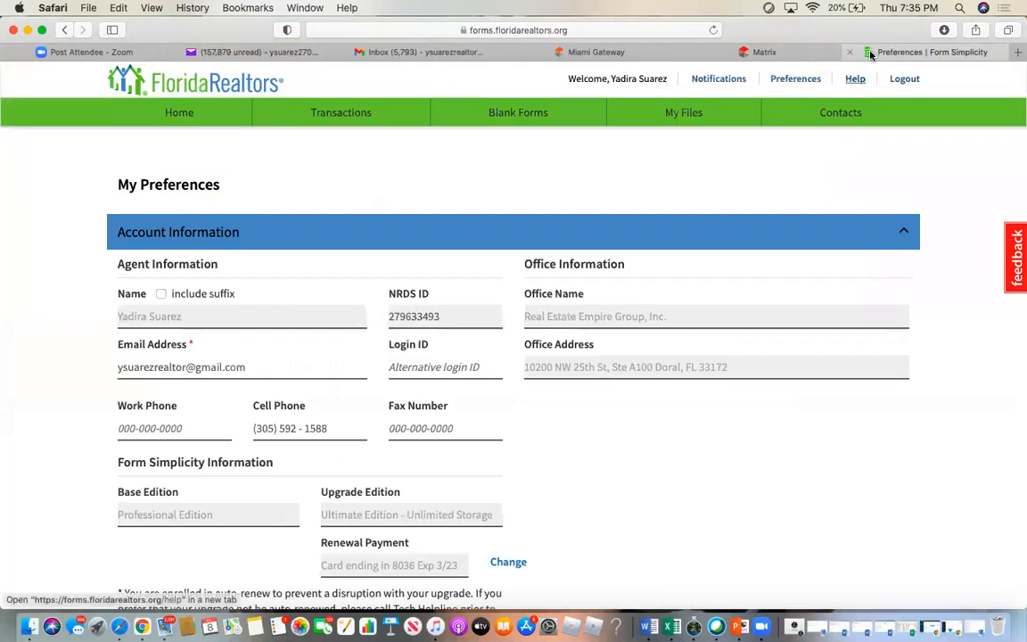
{"action": "left_click", "coordinate": [189, 118]}
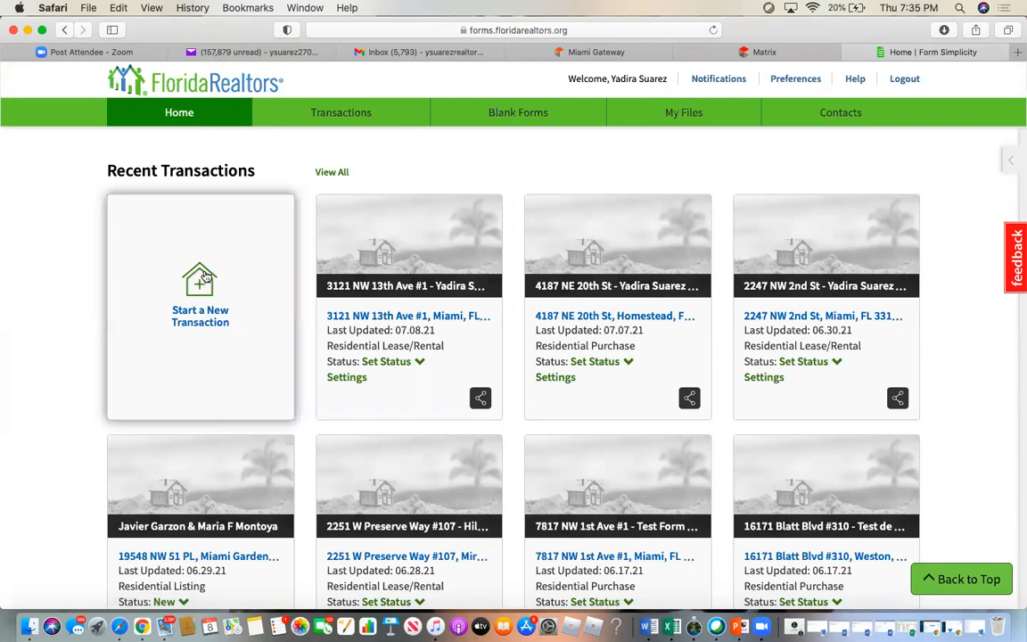
{"action": "left_click", "coordinate": [204, 277]}
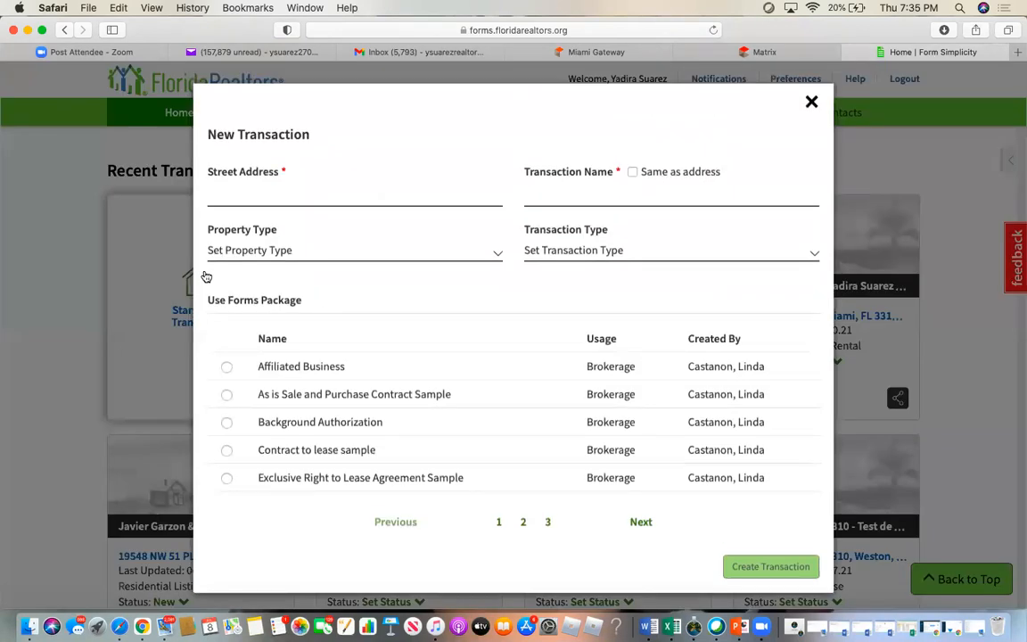
- Paste the property's street address and name the transaction with the address plus both parties' names
{"action": "left_click", "coordinate": [268, 193]}
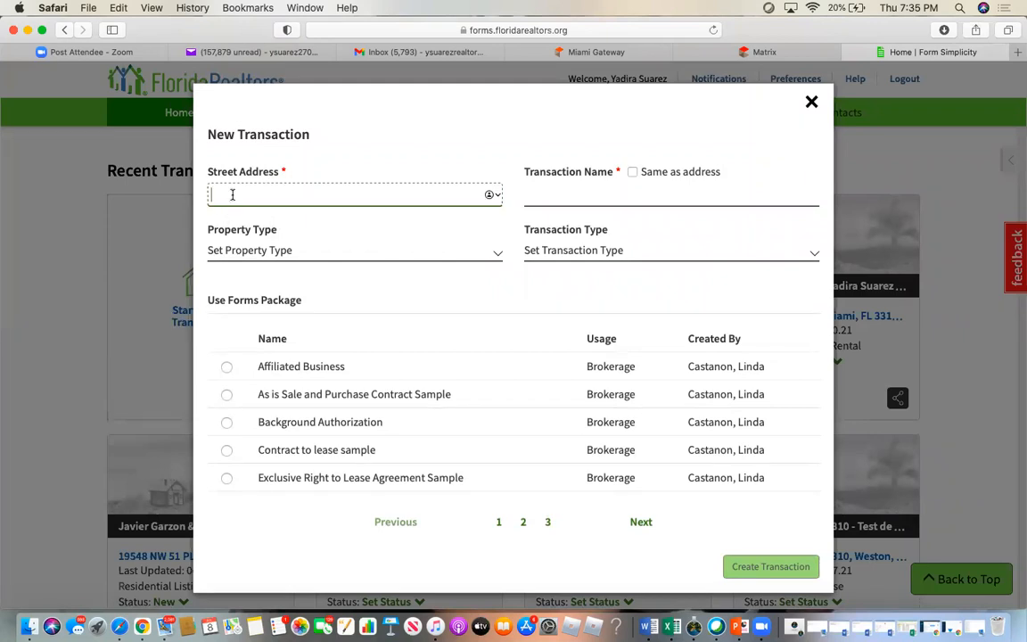
{"action": "right_click", "coordinate": [231, 192]}
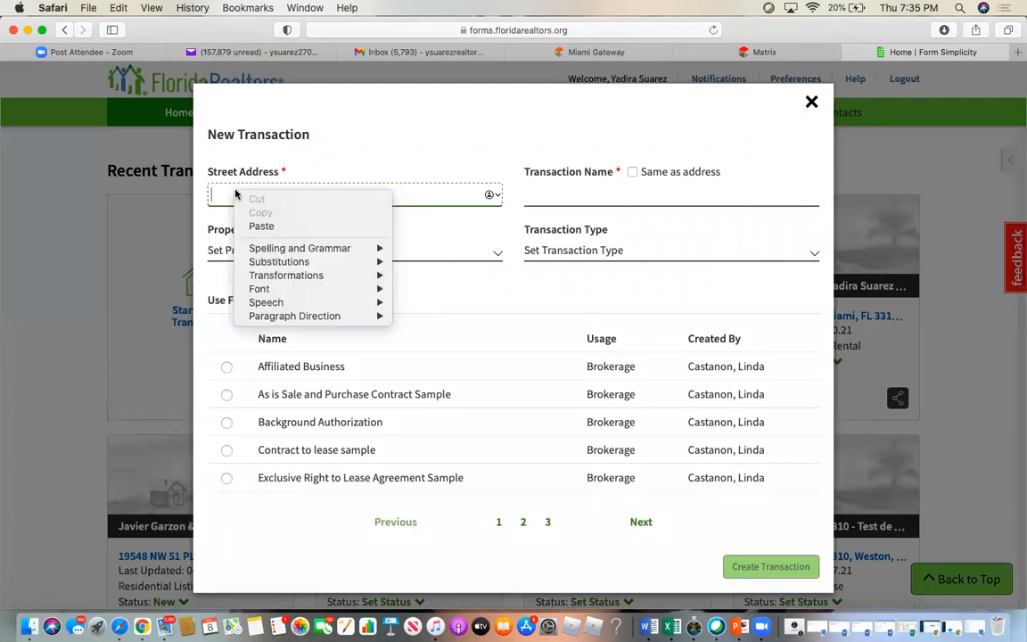
{"action": "left_click", "coordinate": [261, 227]}
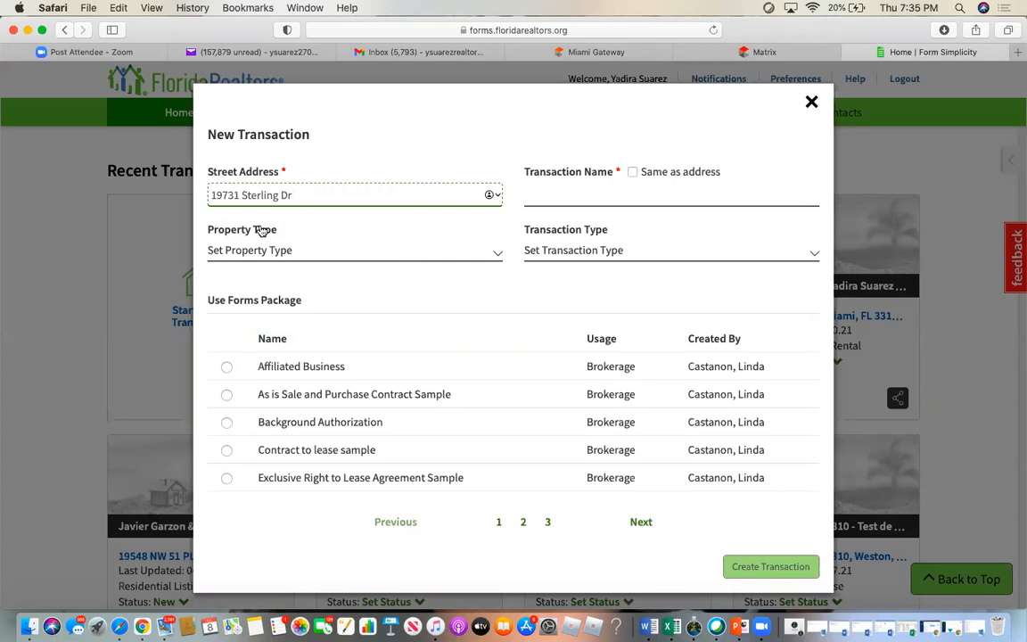
{"action": "left_click", "coordinate": [546, 197]}
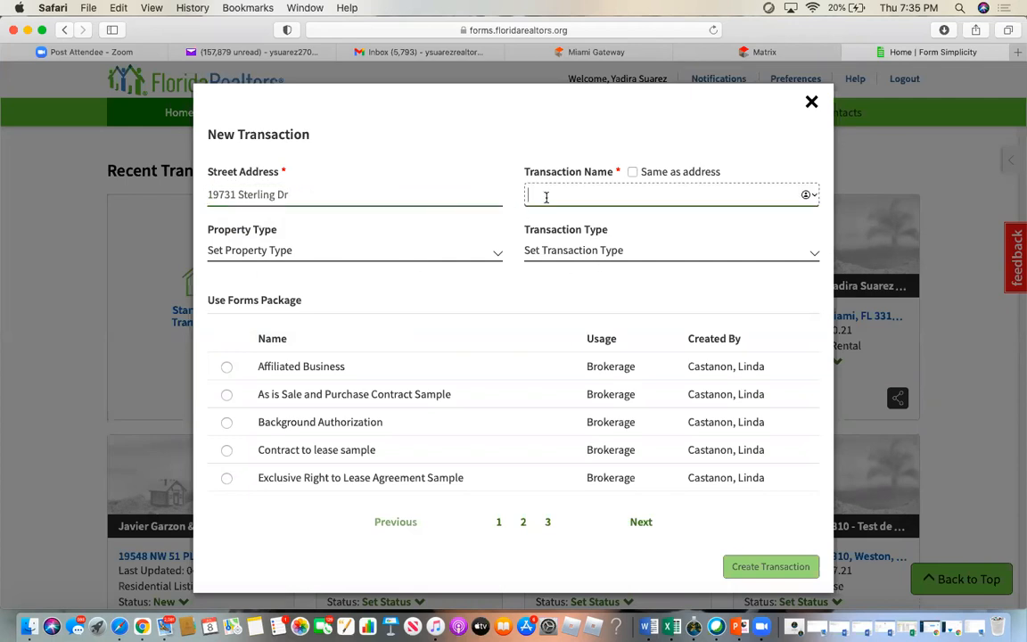
{"action": "left_click", "coordinate": [632, 172]}
{"action": "left_click", "coordinate": [631, 194]}
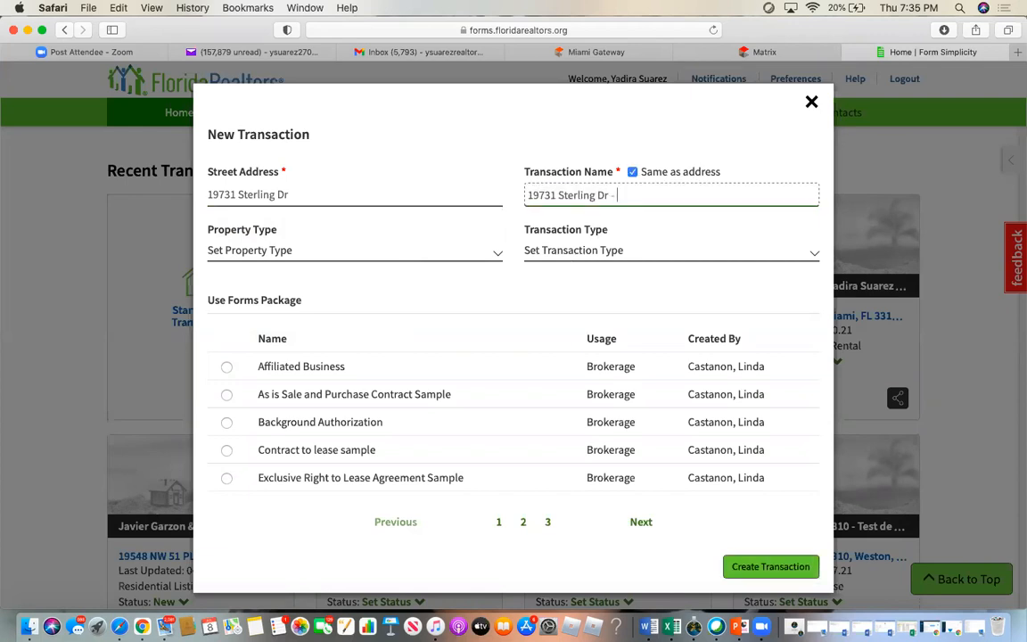
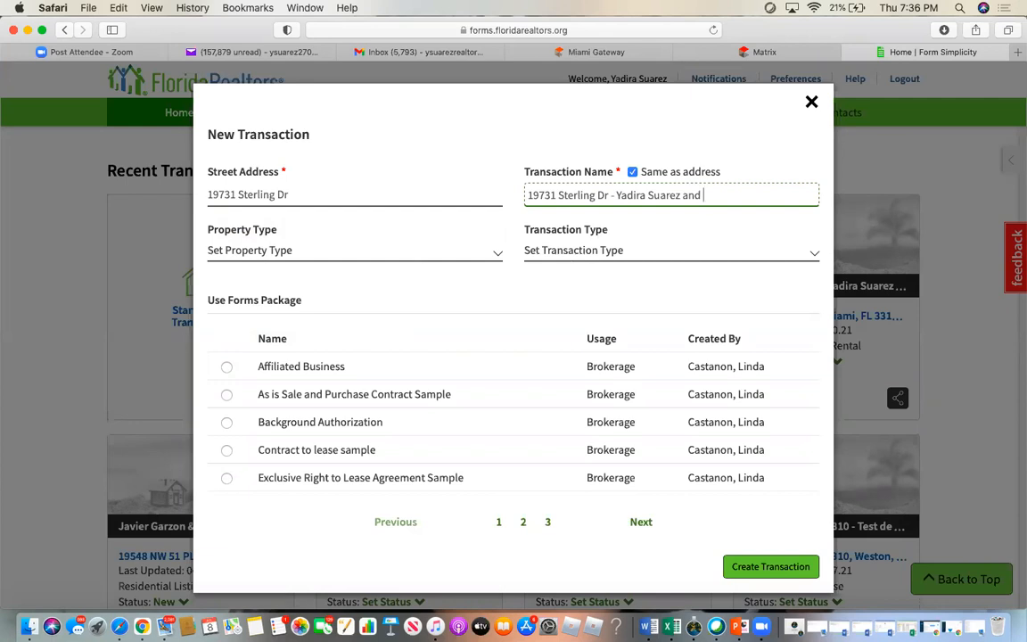
- Set property type Residential and transaction type Lease/Rental, then create the transaction
{"action": "left_click", "coordinate": [253, 252]}
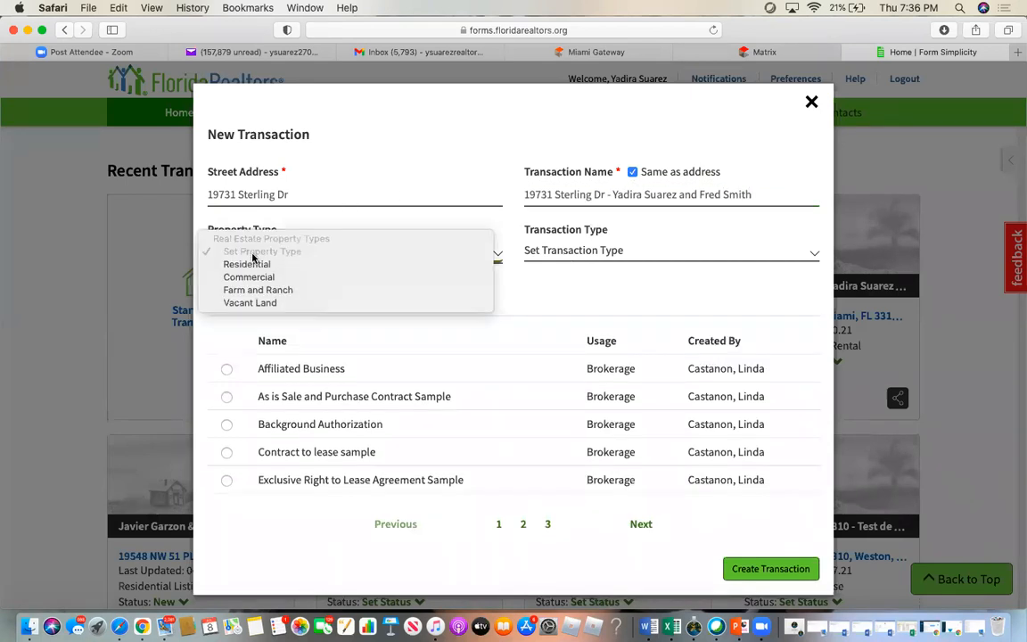
{"action": "left_click", "coordinate": [259, 263]}
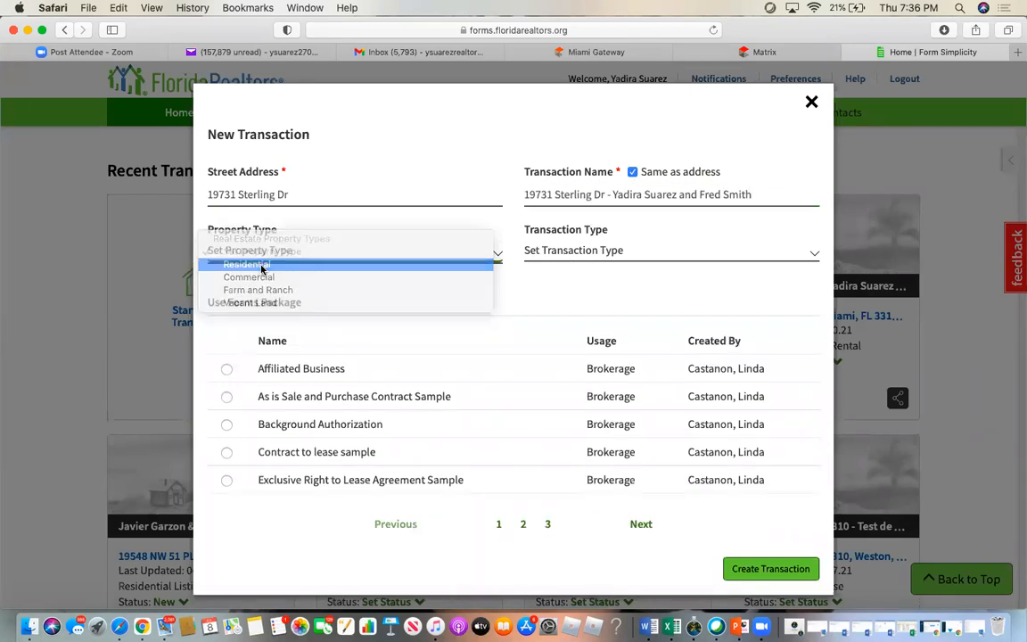
{"action": "left_click", "coordinate": [564, 254]}
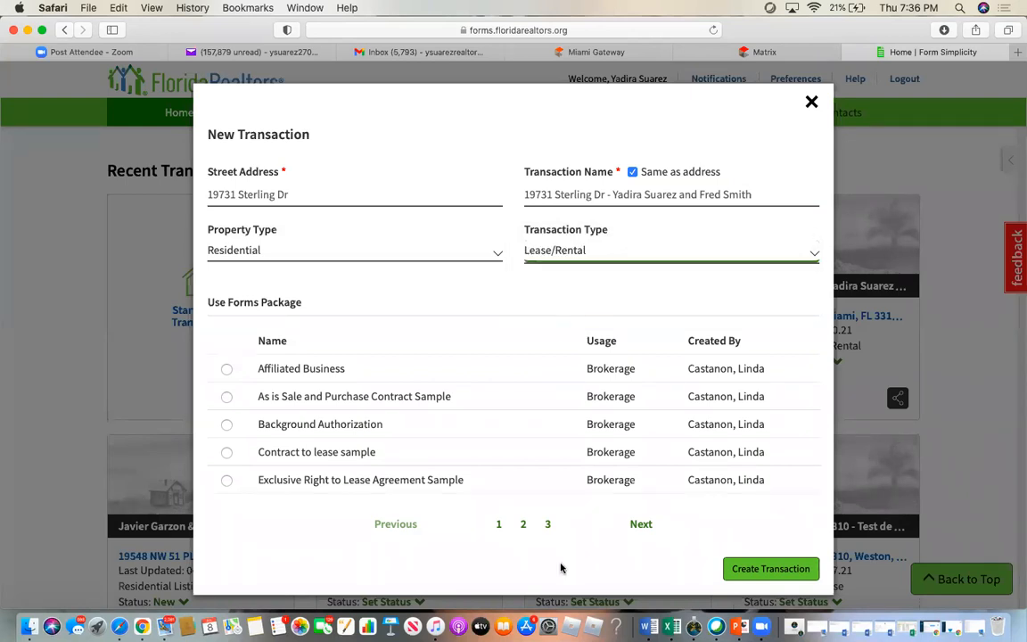
{"action": "scroll", "coordinate": [801, 406], "scroll_direction": "down", "scroll_amount": 2}
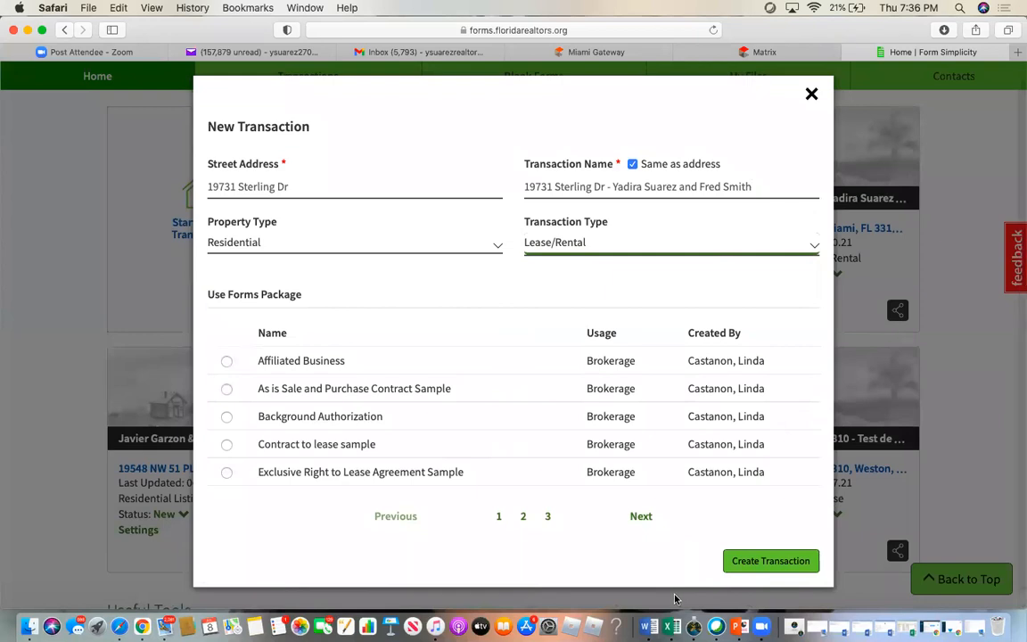
{"action": "left_click", "coordinate": [770, 562]}
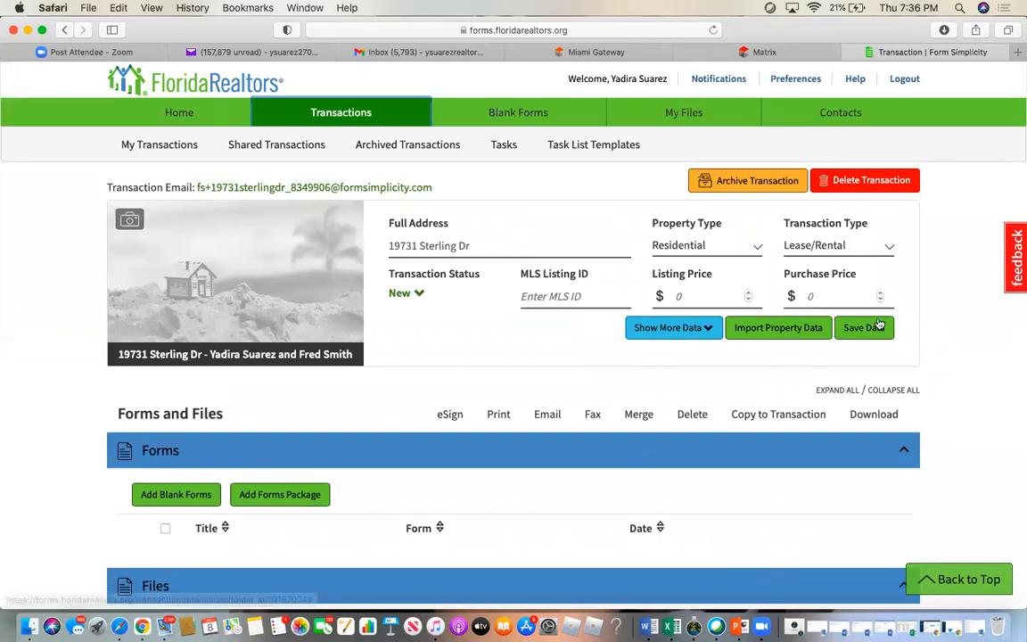
- Open Import Property Data and copy the listing's ML# A11055833 from Matrix
{"action": "left_click", "coordinate": [798, 328]}
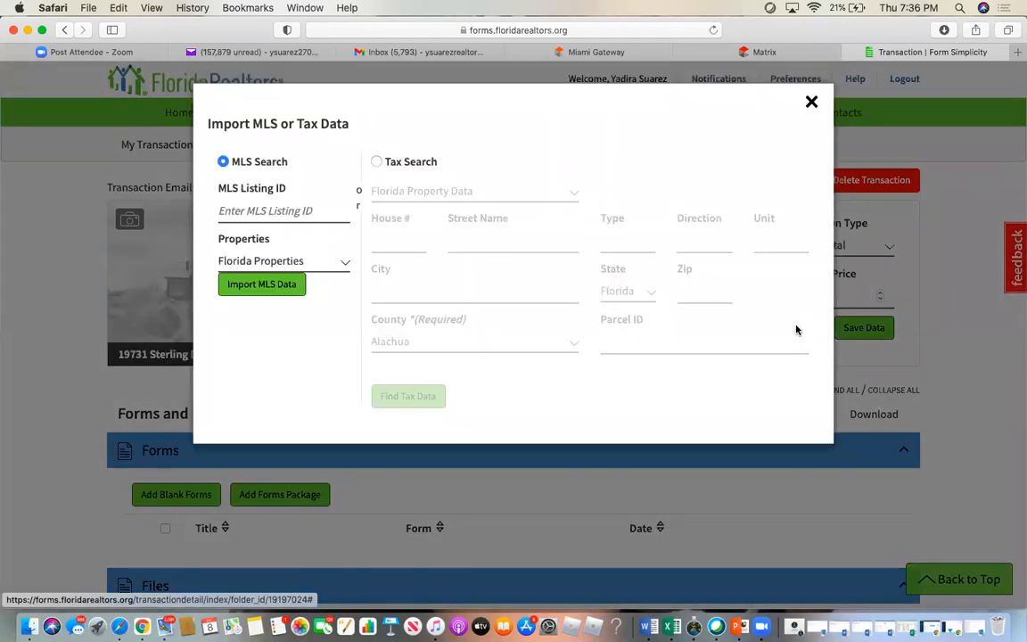
{"action": "left_click", "coordinate": [242, 209]}
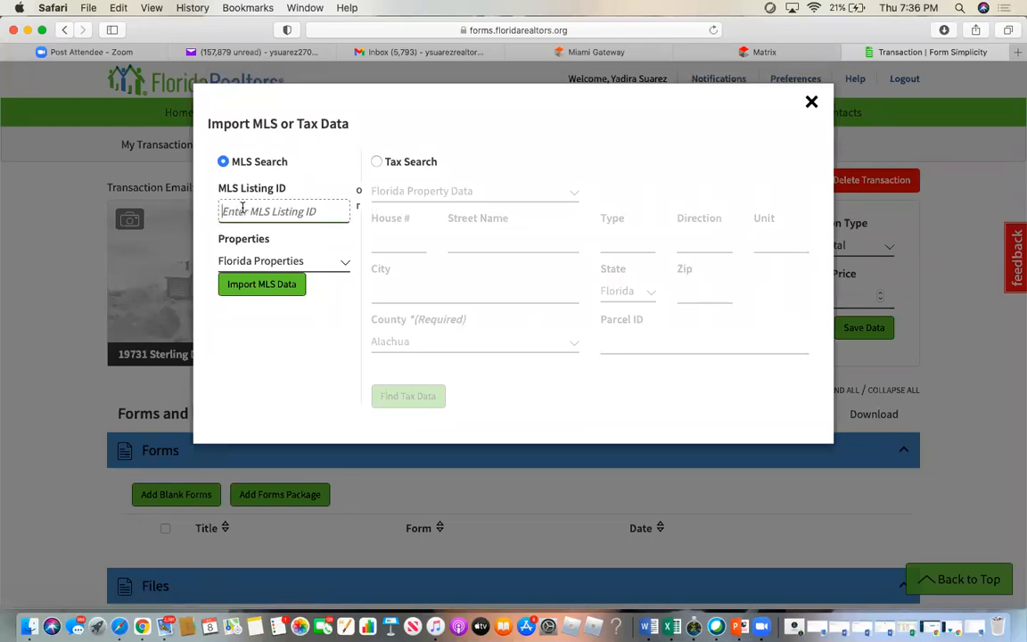
{"action": "left_click", "coordinate": [613, 53]}
{"action": "left_click", "coordinate": [758, 52]}
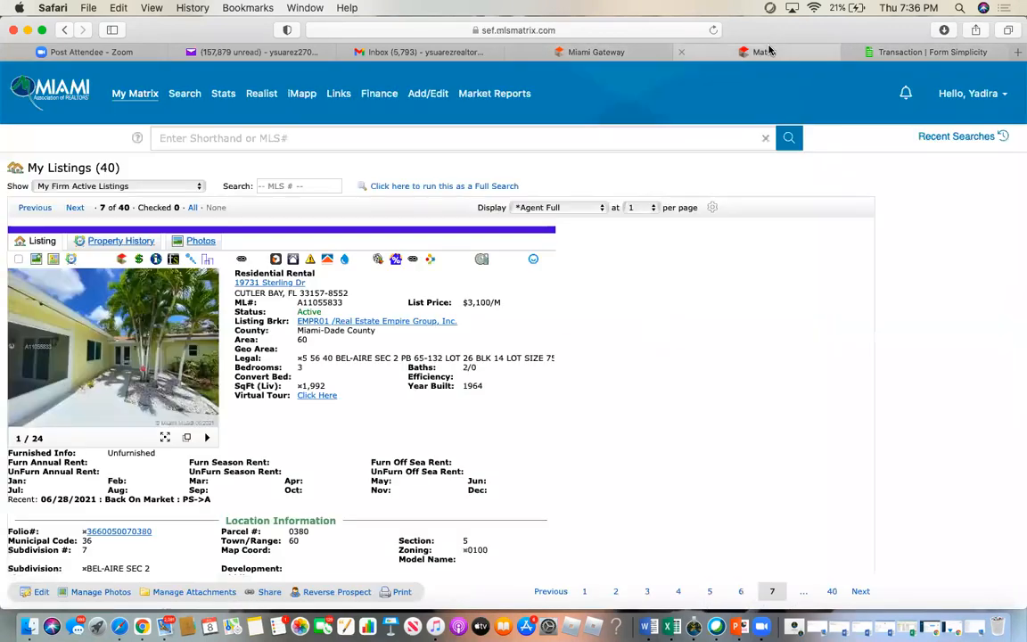
{"action": "double_click", "coordinate": [319, 302]}
{"action": "right_click", "coordinate": [327, 306]}
{"action": "left_click", "coordinate": [353, 343]}
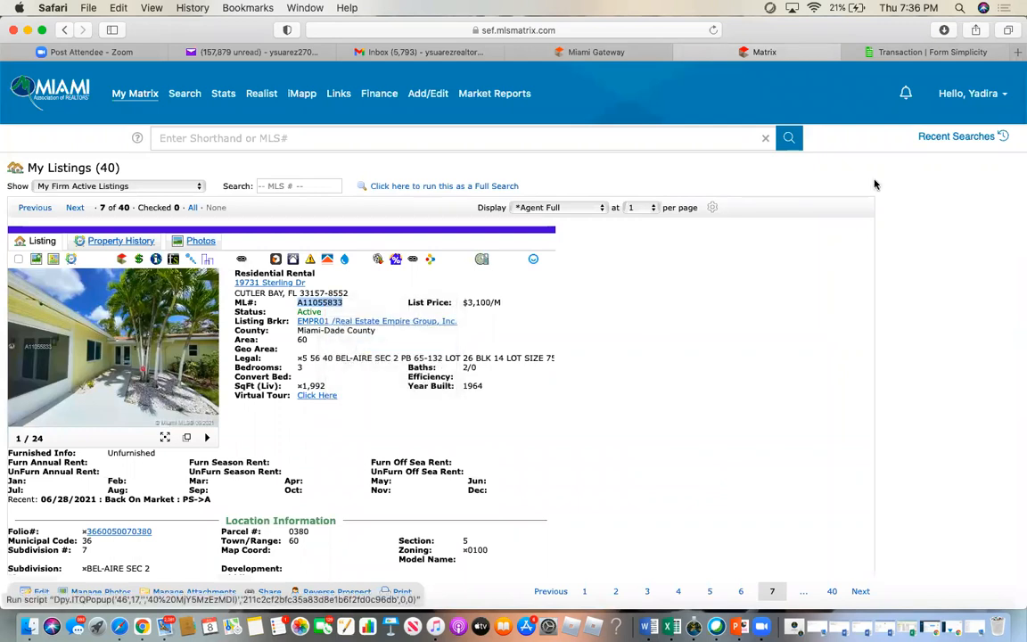
- Paste A11055833 as the MLS Listing ID and search MLS for it
{"action": "left_click", "coordinate": [898, 56]}
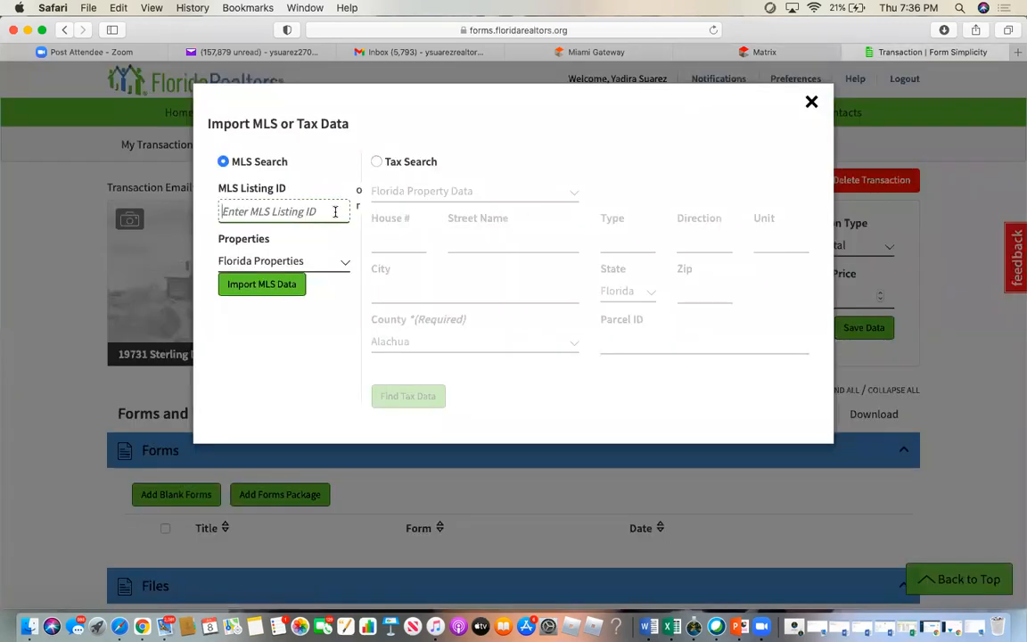
{"action": "right_click", "coordinate": [334, 214]}
{"action": "left_click", "coordinate": [355, 246]}
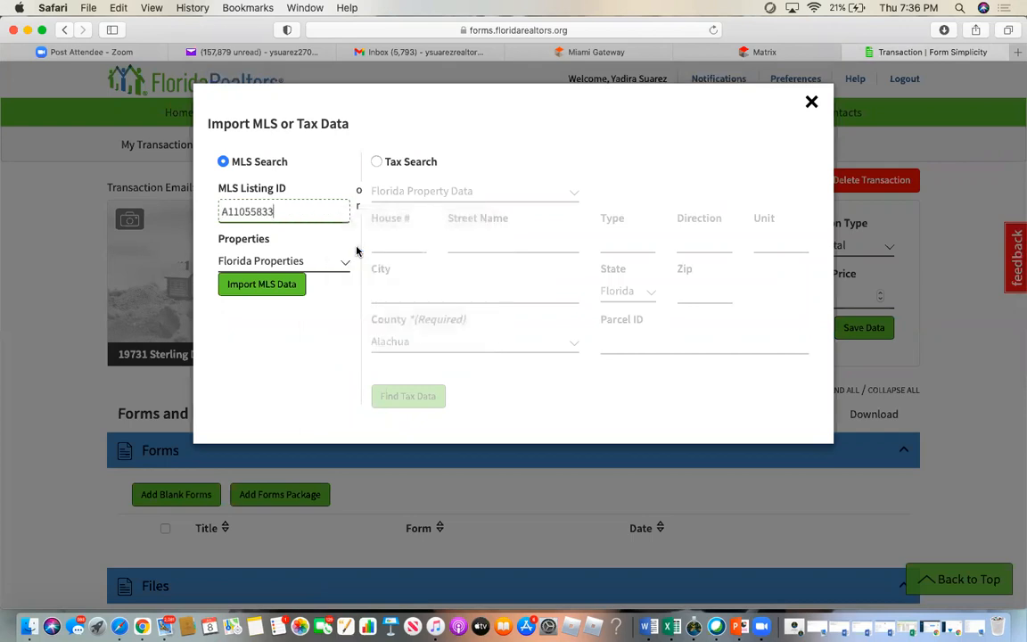
{"action": "left_click", "coordinate": [274, 286]}
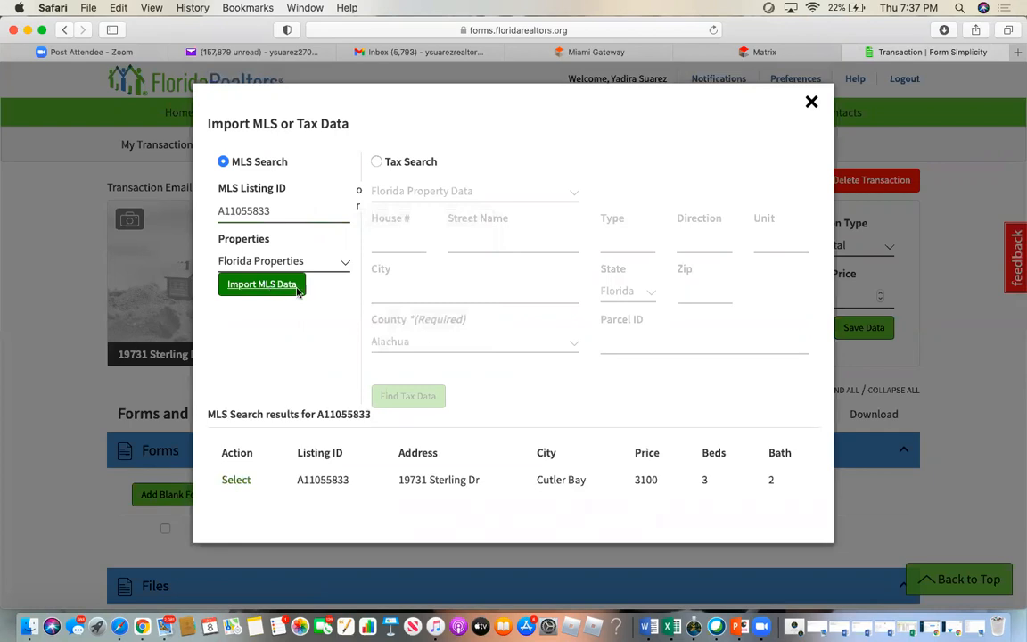
- Open the matching listing result, review its details, and close the preview
{"action": "left_click", "coordinate": [236, 479]}
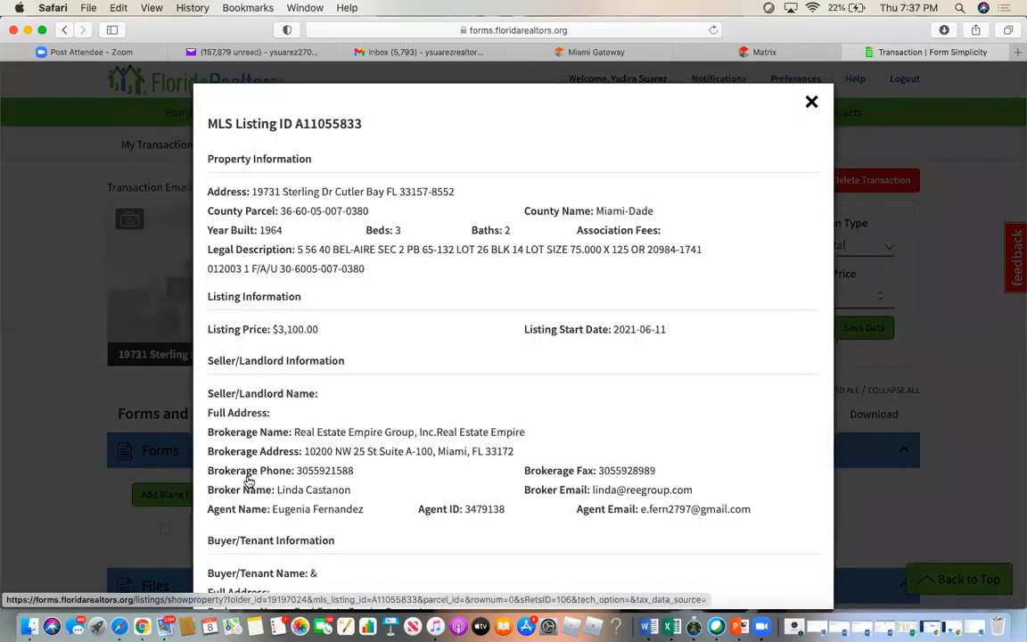
{"action": "scroll", "coordinate": [422, 473], "scroll_direction": "down", "scroll_amount": 5}
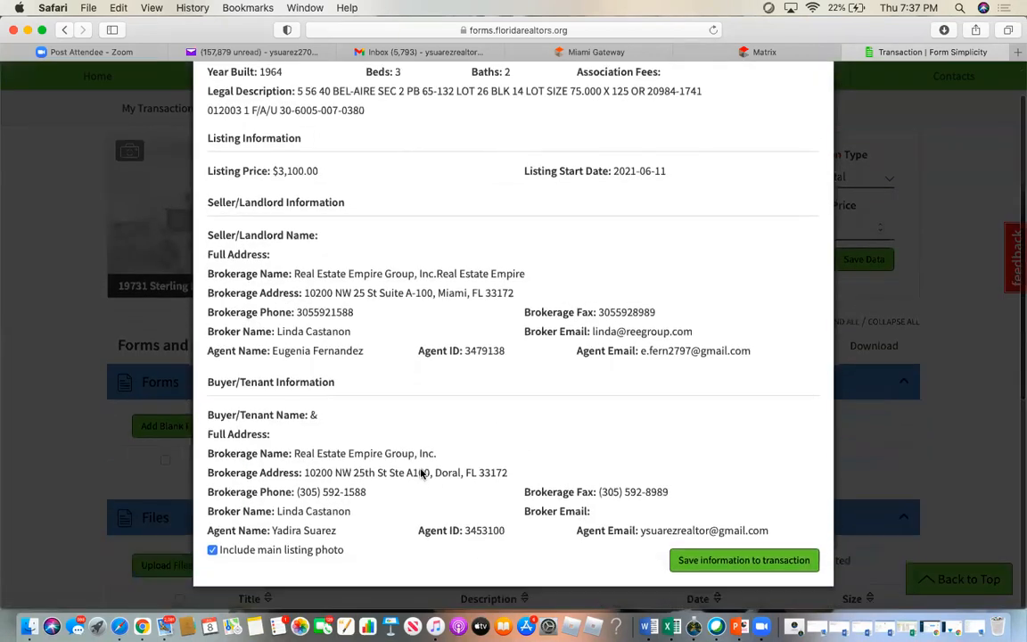
{"action": "scroll", "coordinate": [422, 474], "scroll_direction": "up", "scroll_amount": 5}
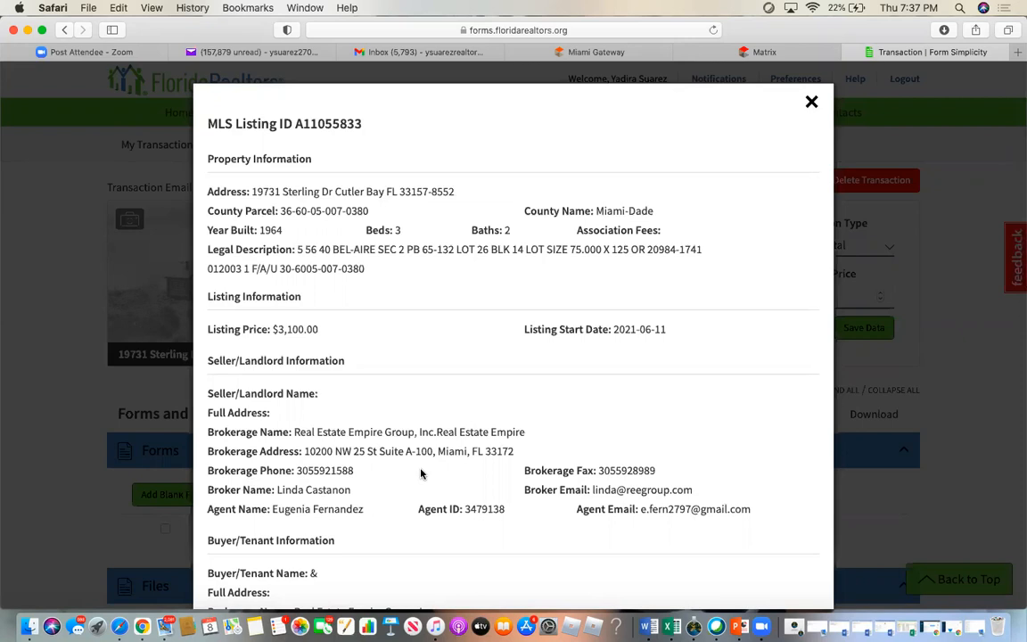
{"action": "left_click", "coordinate": [811, 102]}
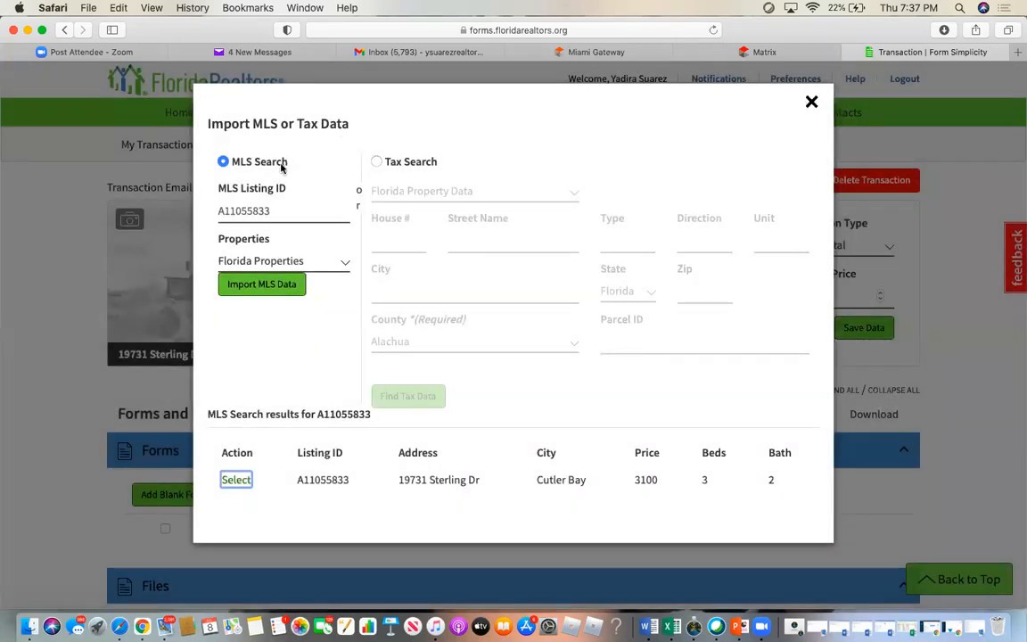
- Clear the MLS Listing ID, keep Florida Properties, run the import, and close the dialog
{"action": "double_click", "coordinate": [250, 211]}
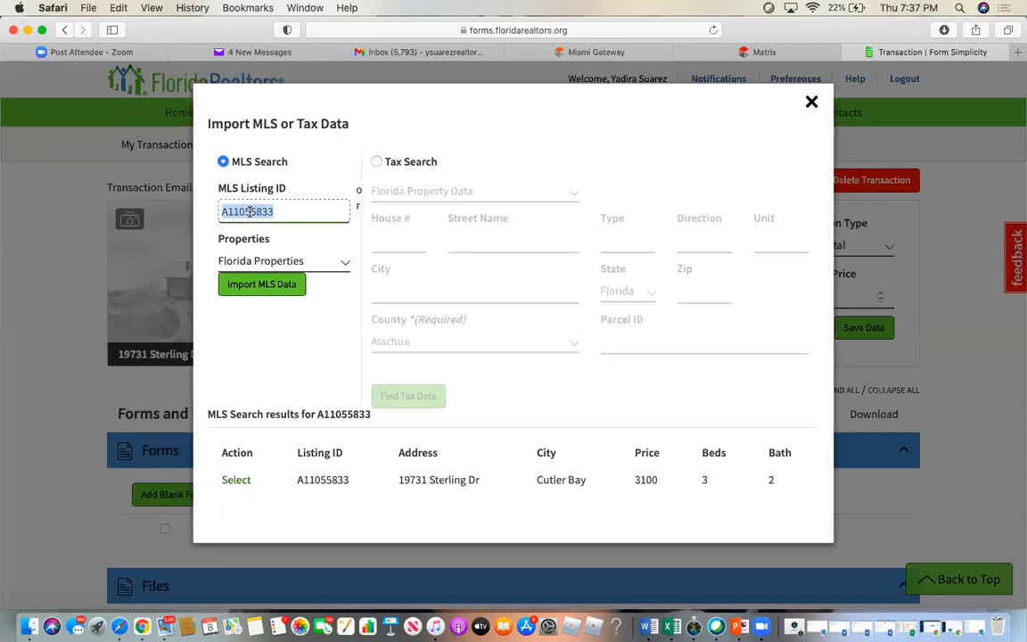
{"action": "key", "text": "BackSpace"}
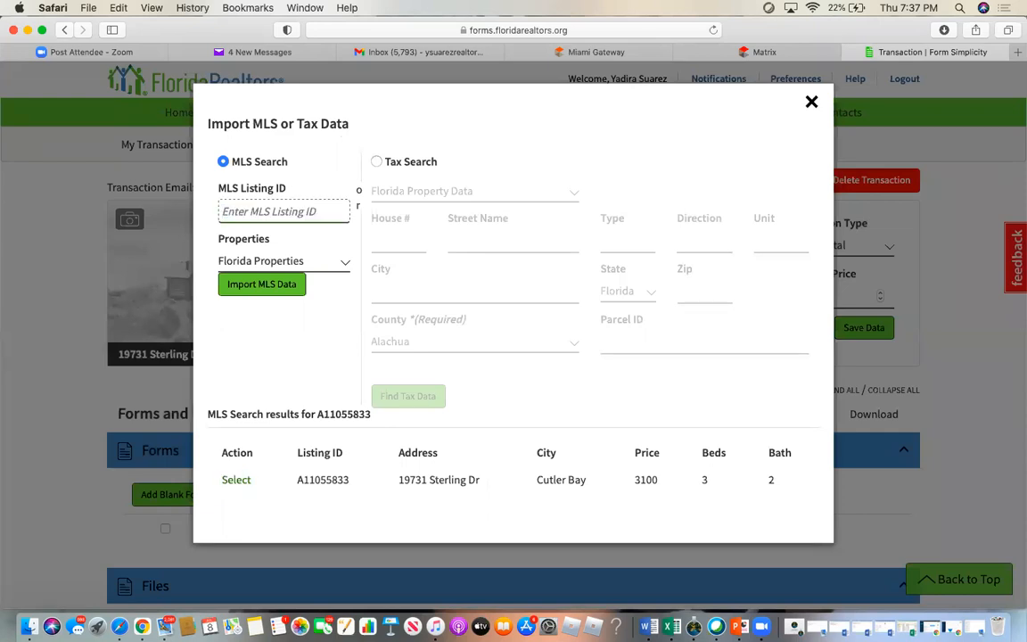
{"action": "left_click", "coordinate": [292, 263]}
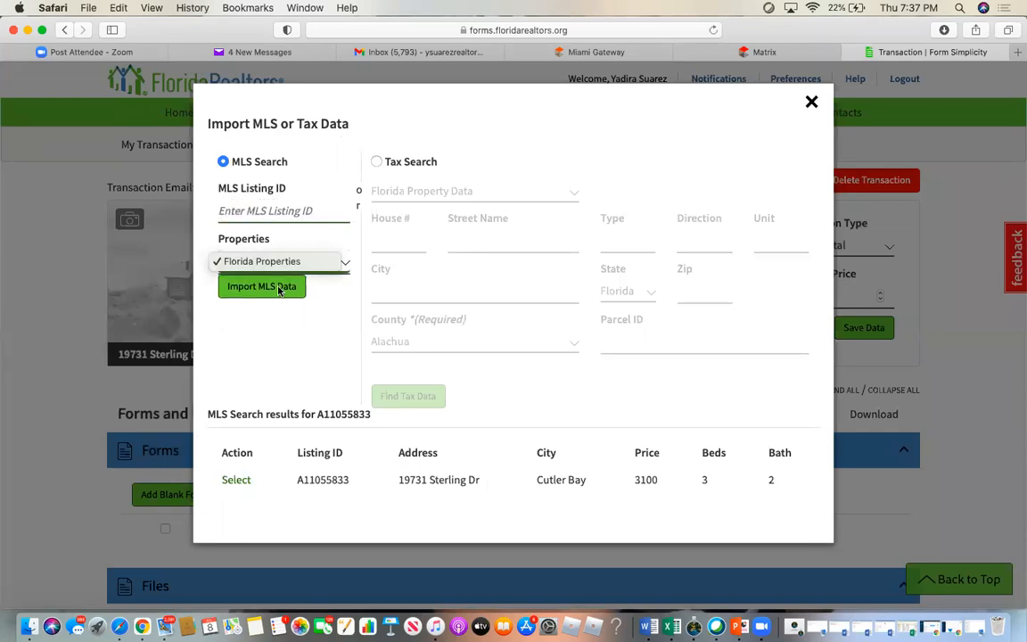
{"action": "left_click", "coordinate": [283, 333]}
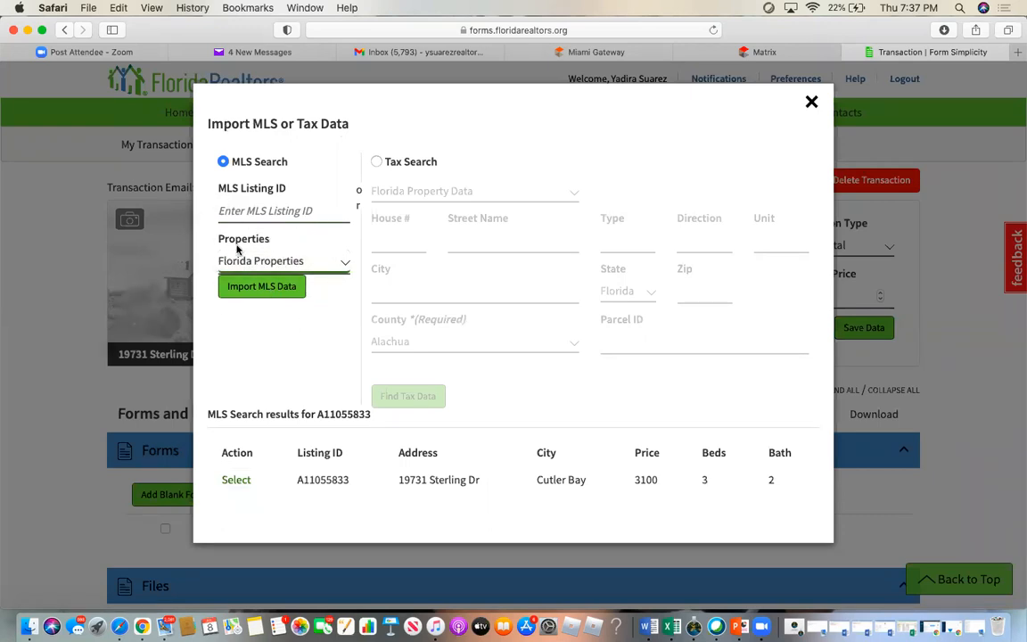
{"action": "left_click", "coordinate": [298, 262]}
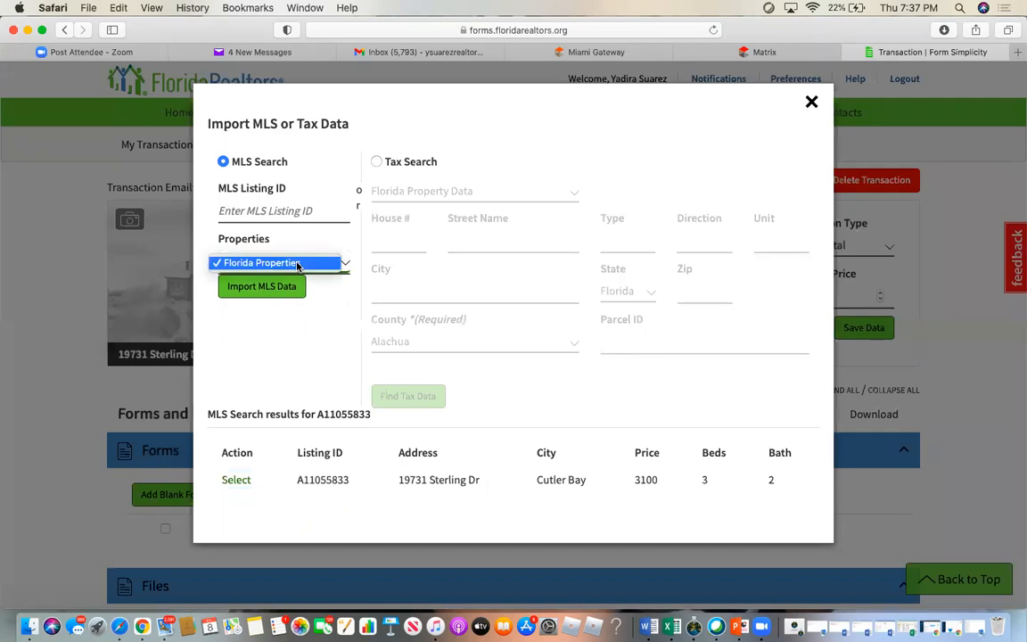
{"action": "left_click", "coordinate": [278, 289]}
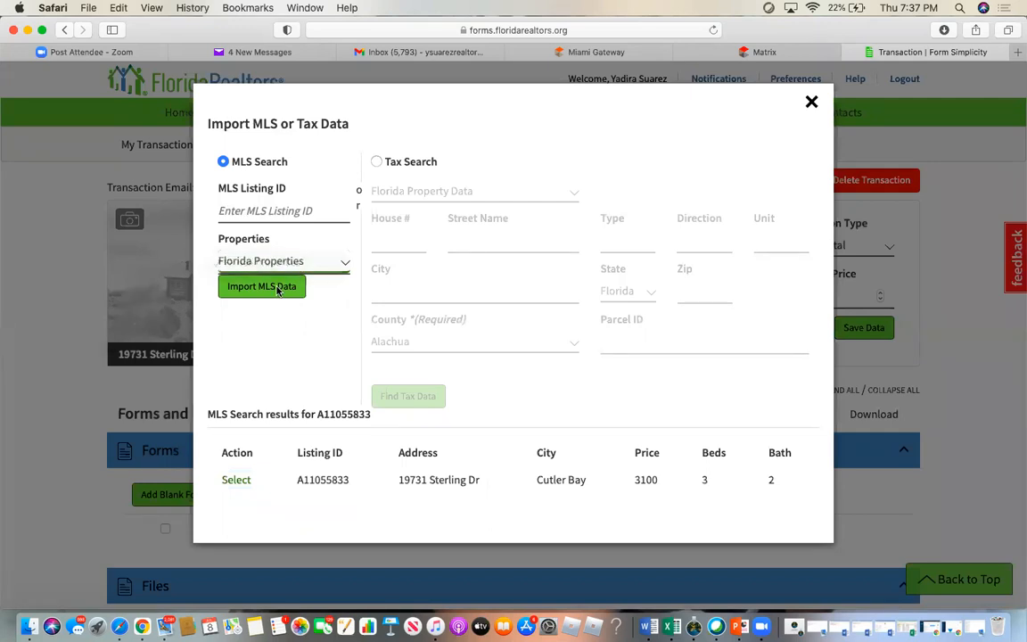
{"action": "left_click", "coordinate": [278, 287]}
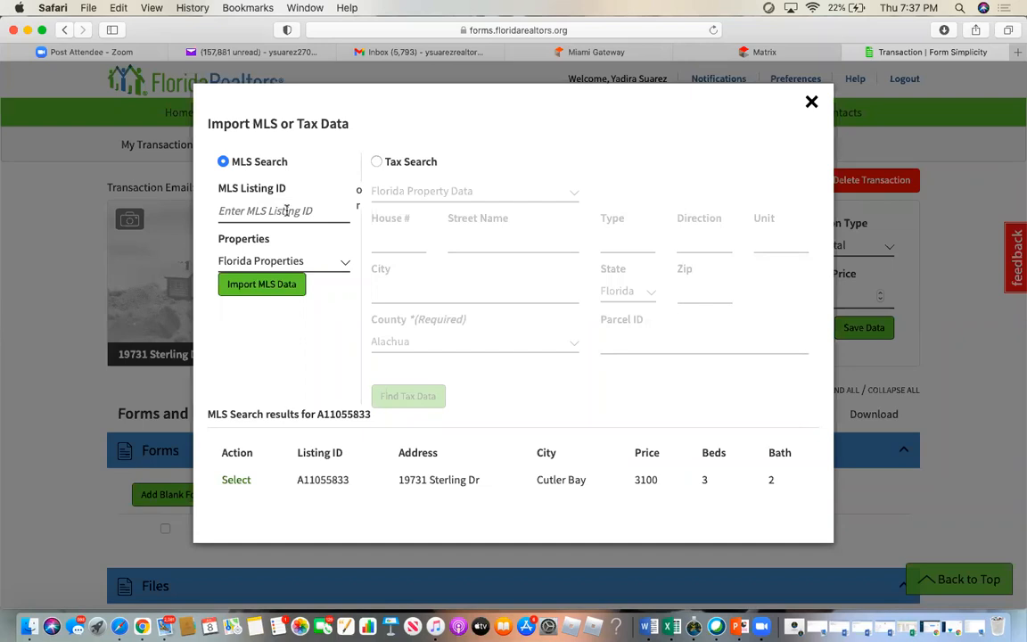
{"action": "left_click", "coordinate": [811, 101]}
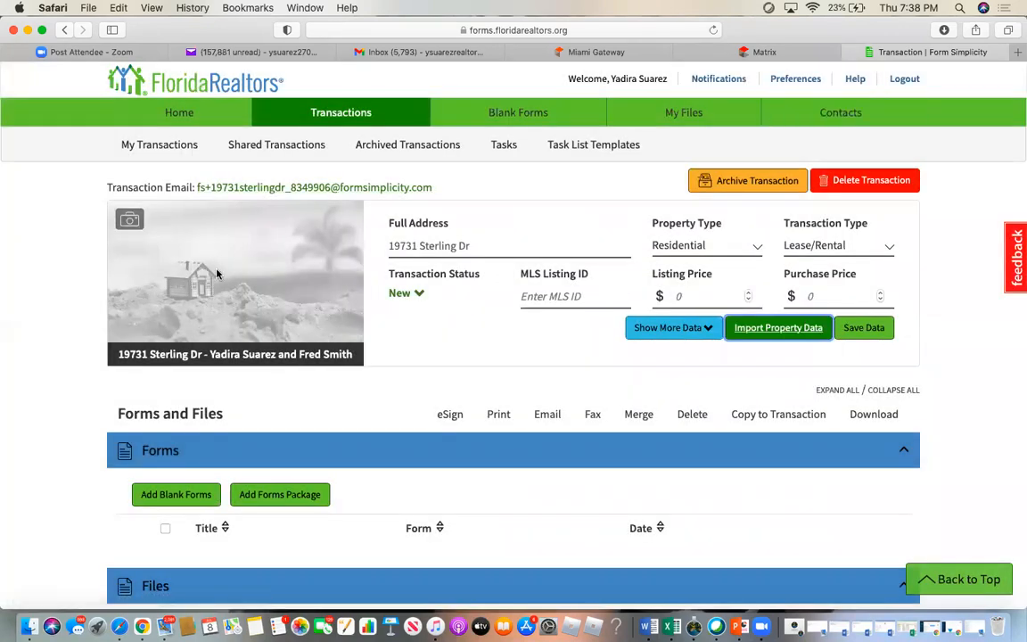
- Delete the transaction after confirming, return Home, and close the Form Simplicity tab
{"action": "left_click", "coordinate": [881, 184]}
{"action": "left_click", "coordinate": [542, 235]}
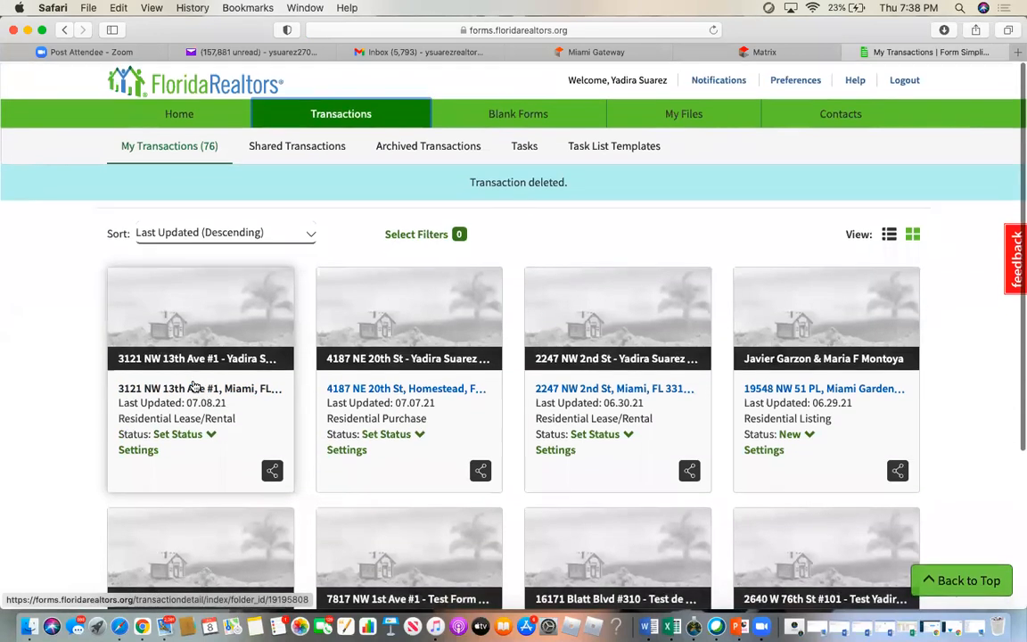
{"action": "left_click", "coordinate": [179, 110]}
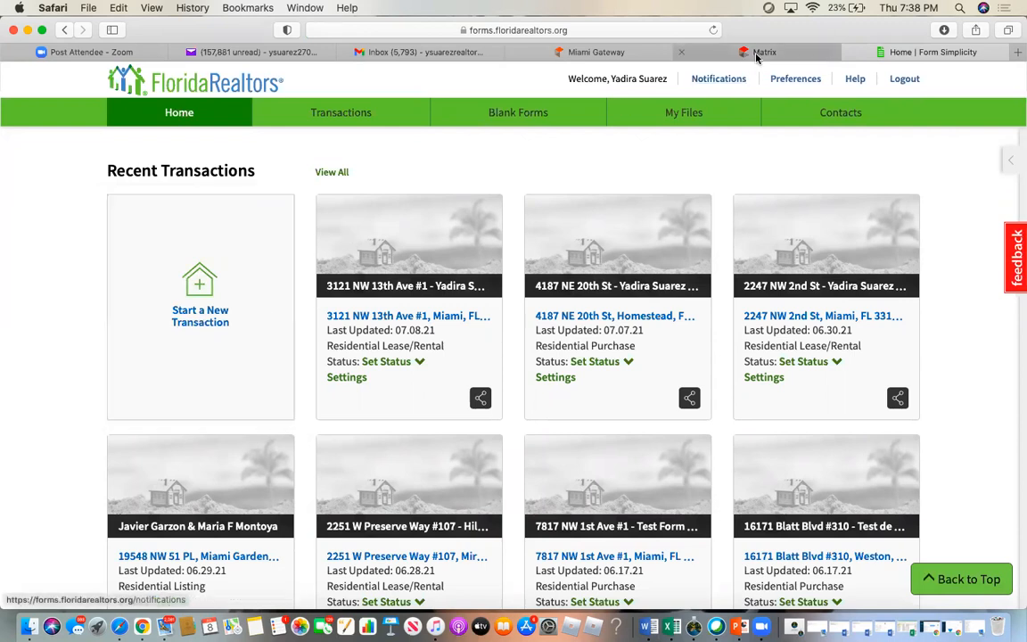
{"action": "left_click", "coordinate": [853, 52]}
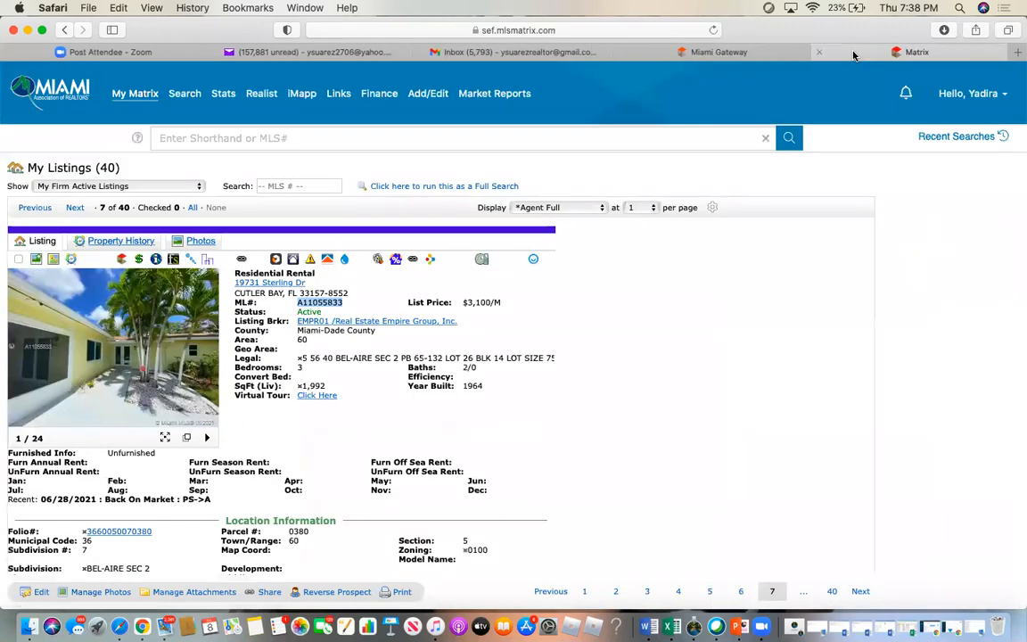
- Review the Matrix listing details and open the county tax report from its Folio# link
{"action": "left_click", "coordinate": [517, 482]}
{"action": "scroll", "coordinate": [518, 481], "scroll_direction": "down", "scroll_amount": 15}
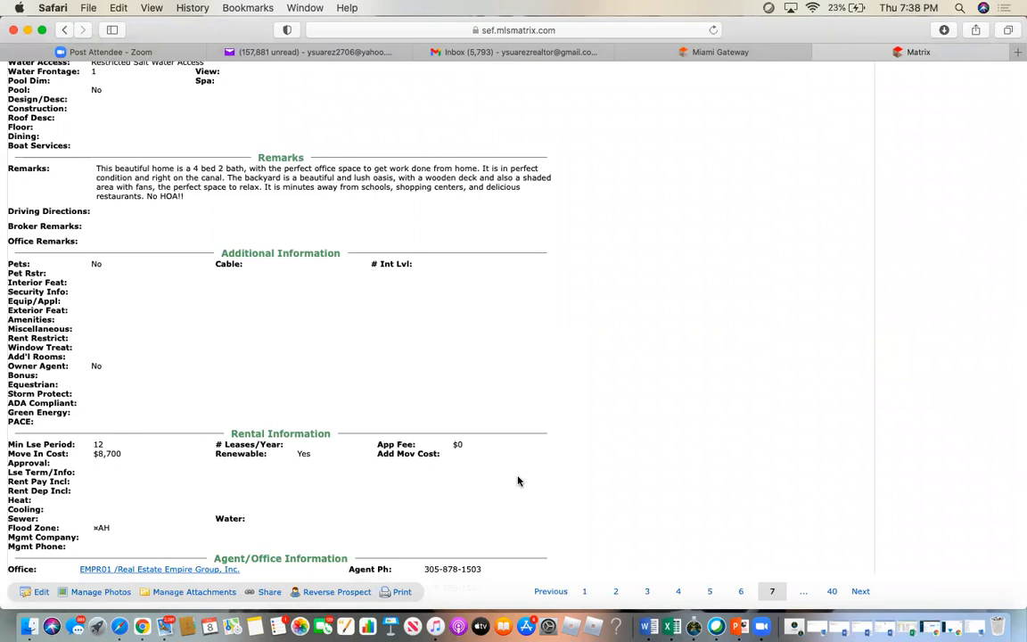
{"action": "scroll", "coordinate": [518, 481], "scroll_direction": "down", "scroll_amount": 5}
{"action": "scroll", "coordinate": [518, 482], "scroll_direction": "up", "scroll_amount": 15}
{"action": "scroll", "coordinate": [518, 481], "scroll_direction": "up", "scroll_amount": 5}
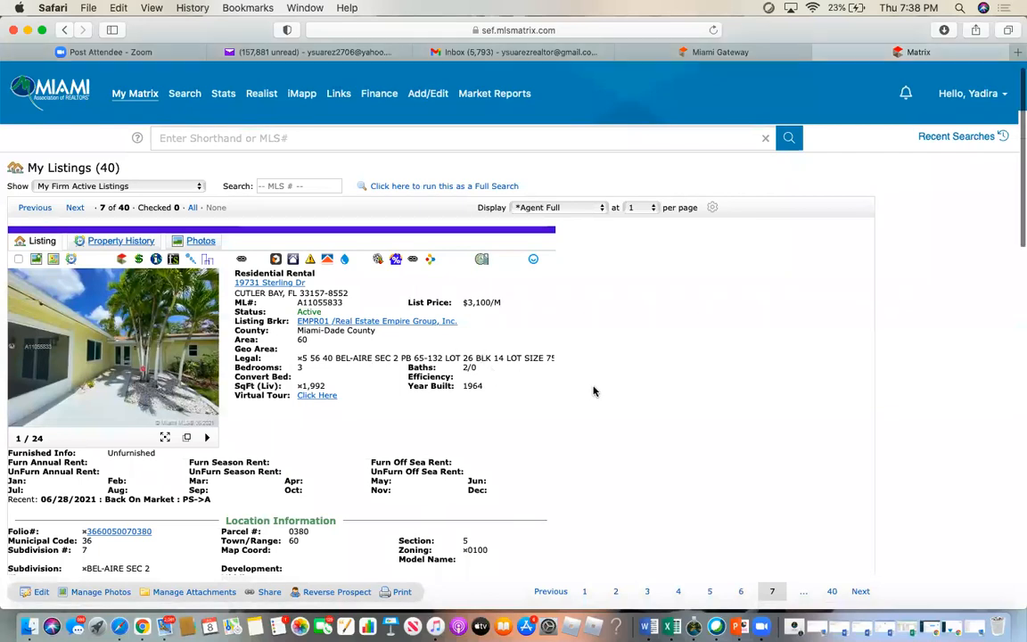
{"action": "scroll", "coordinate": [594, 390], "scroll_direction": "down", "scroll_amount": 4}
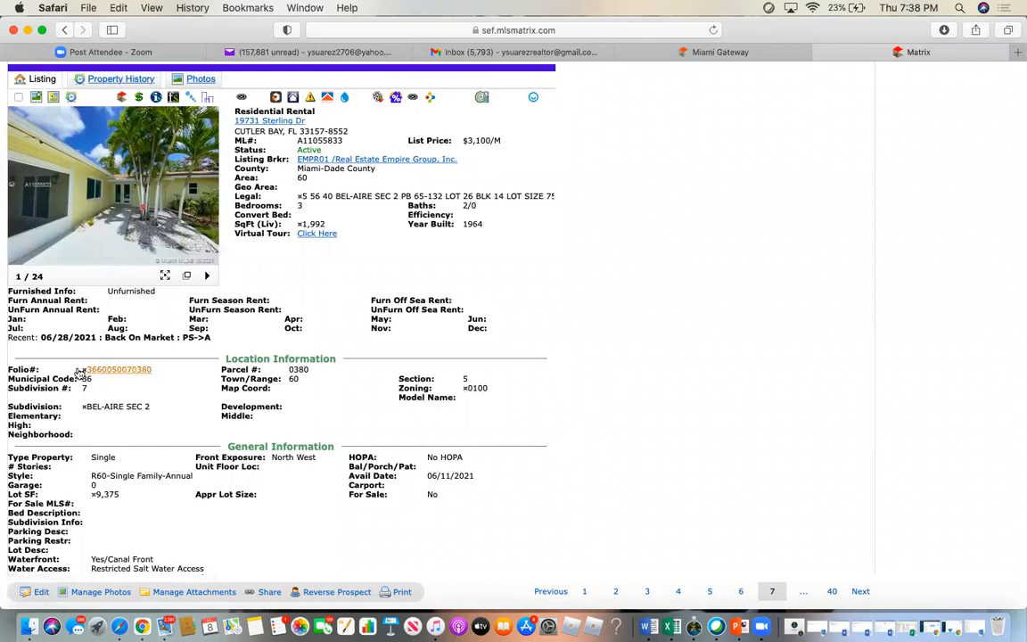
{"action": "left_click", "coordinate": [107, 370]}
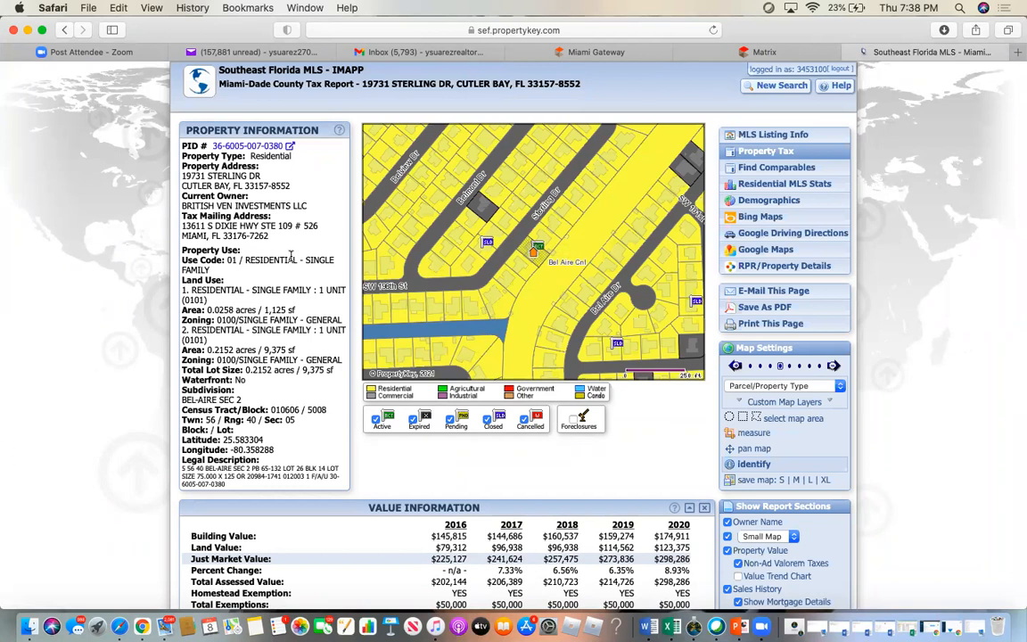
- Copy the current owner's name from the tax report and return to the Matrix listing
{"action": "triple_click", "coordinate": [308, 207]}
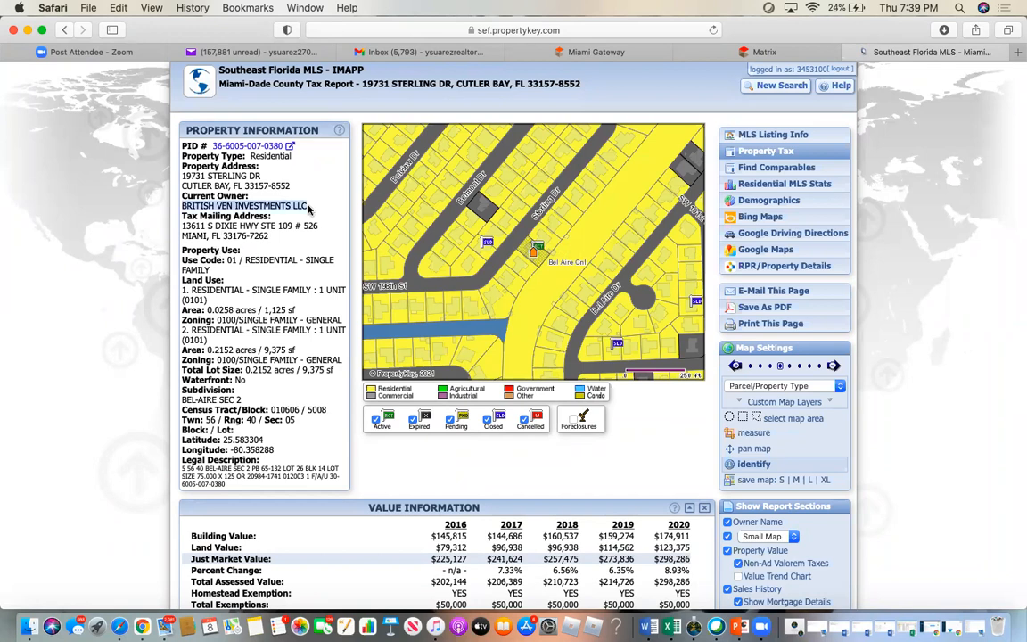
{"action": "right_click", "coordinate": [307, 207]}
{"action": "left_click", "coordinate": [348, 249]}
{"action": "left_click", "coordinate": [707, 50]}
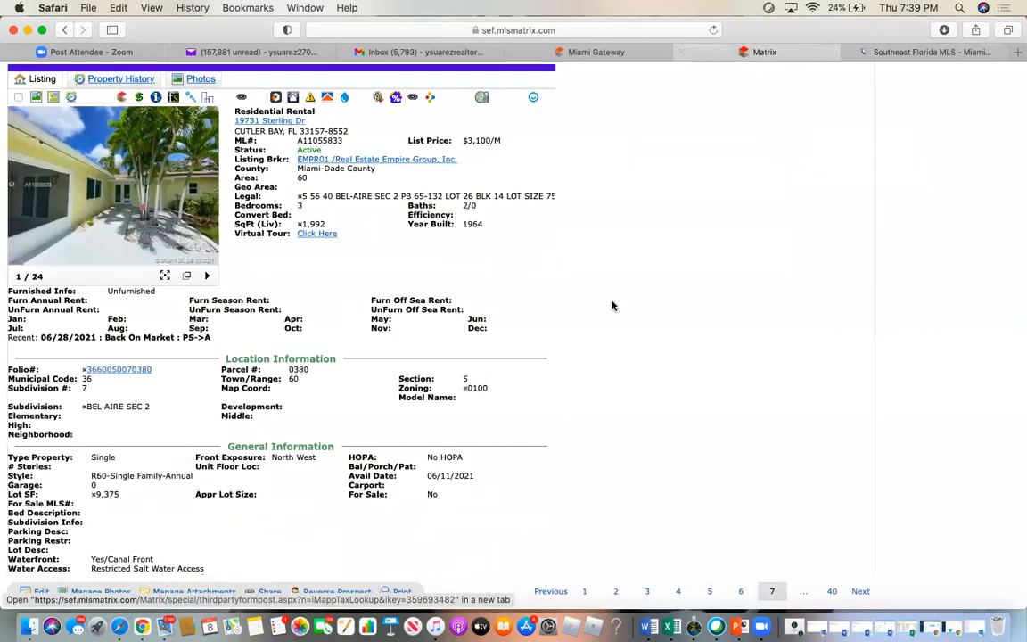
{"action": "scroll", "coordinate": [591, 270], "scroll_direction": "up", "scroll_amount": 5}
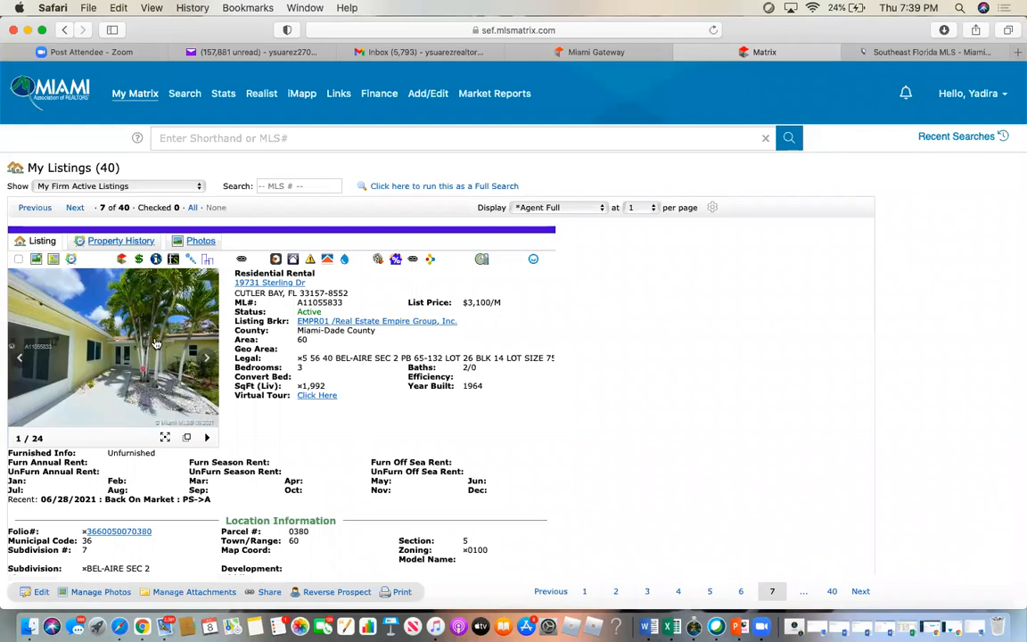
- Import MLS listing A11055833 and paste BRITISH VEN INVESTMENTS LLC into Seller/Landlord Names
{"action": "left_click", "coordinate": [173, 260]}
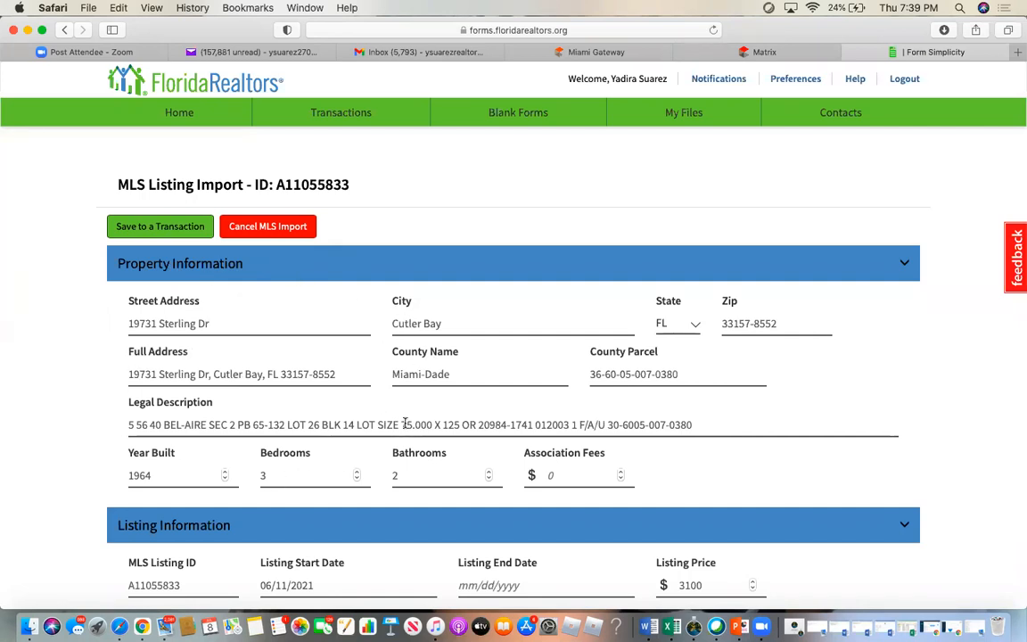
{"action": "scroll", "coordinate": [405, 423], "scroll_direction": "down", "scroll_amount": 4}
{"action": "scroll", "coordinate": [405, 423], "scroll_direction": "down", "scroll_amount": 3}
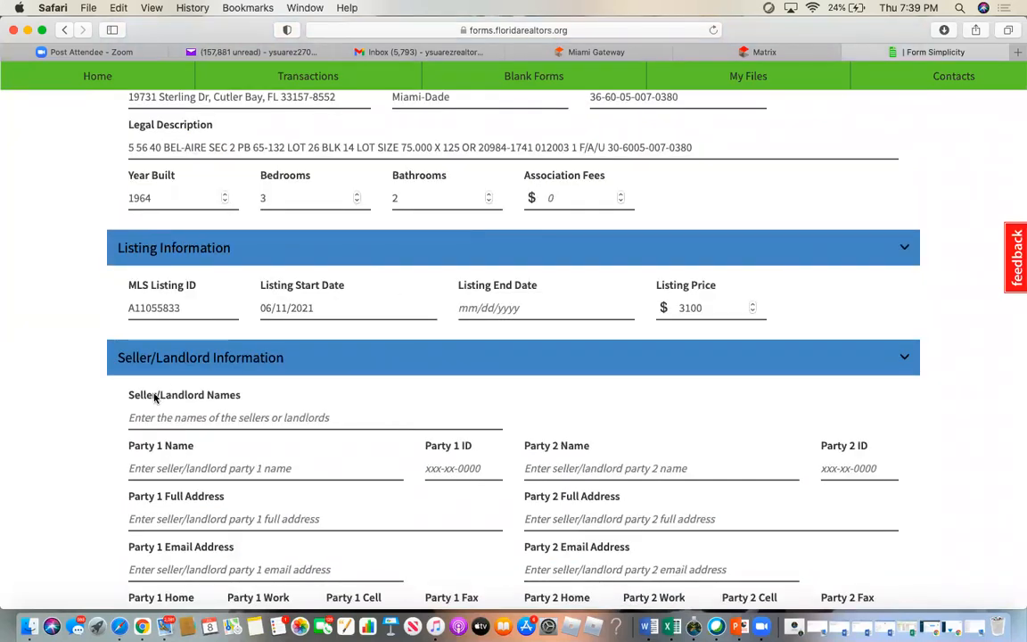
{"action": "left_click", "coordinate": [226, 415]}
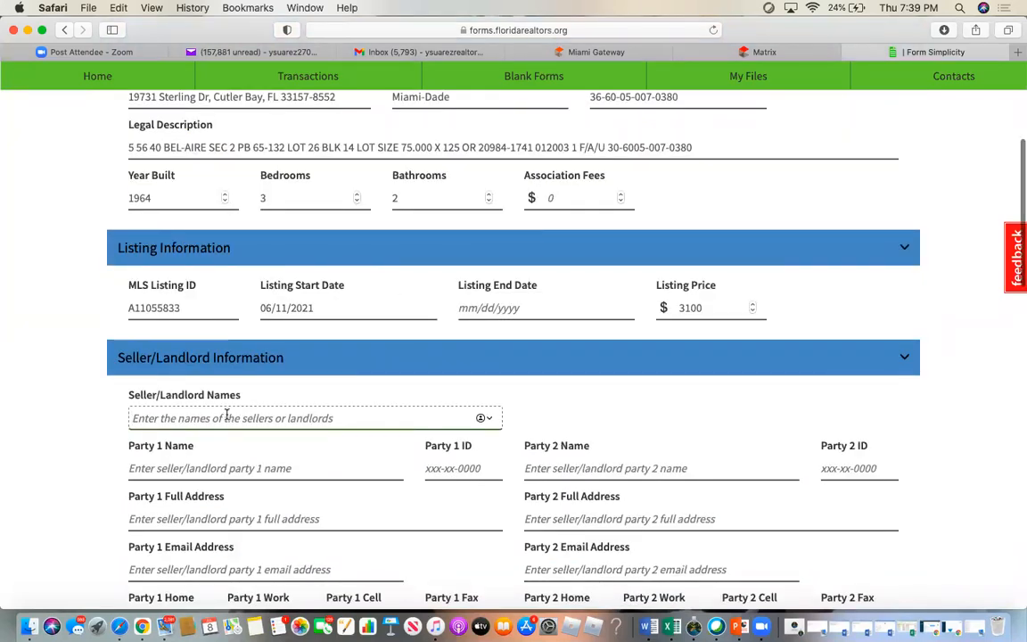
{"action": "right_click", "coordinate": [229, 415]}
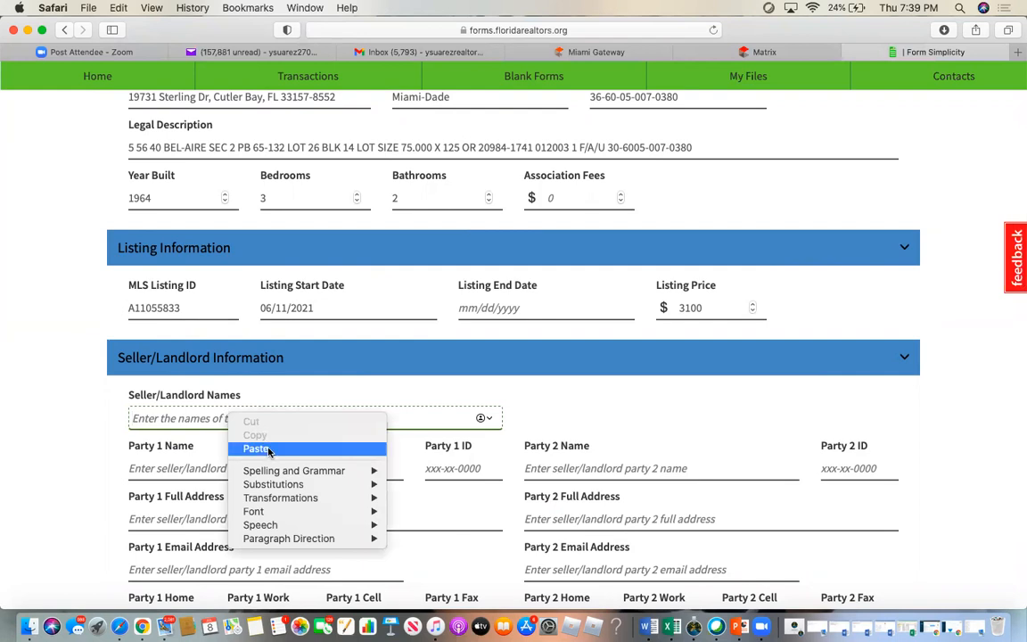
{"action": "left_click", "coordinate": [259, 448]}
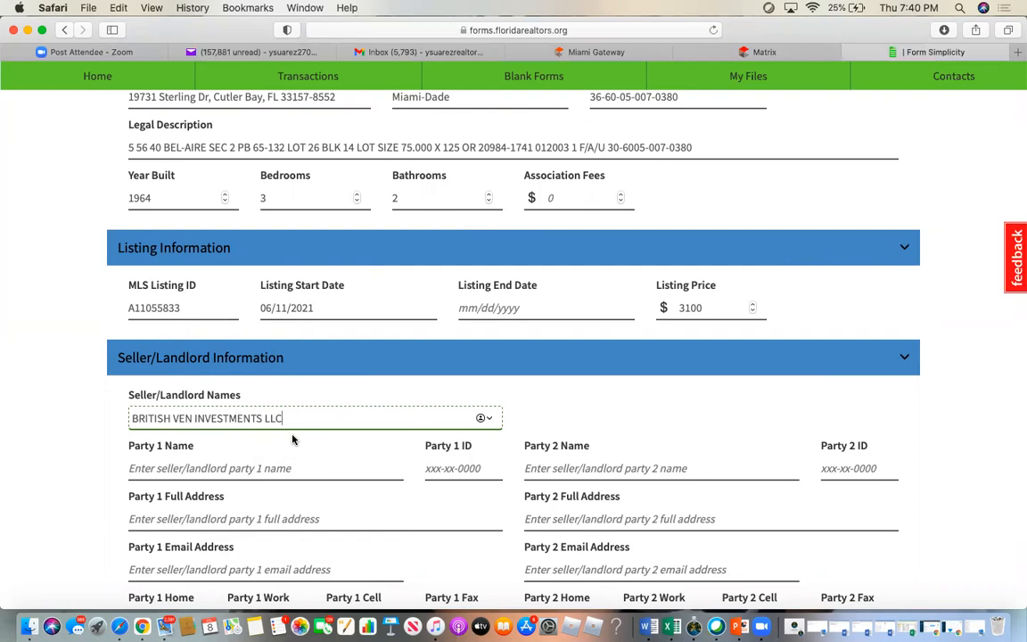
{"action": "scroll", "coordinate": [292, 438], "scroll_direction": "down", "scroll_amount": 10}
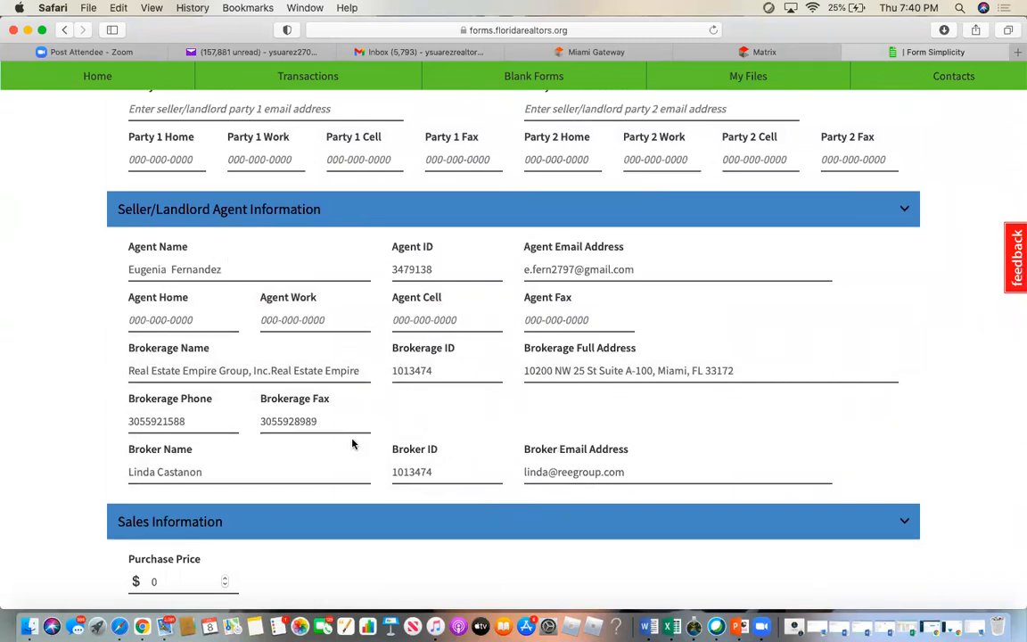
{"action": "scroll", "coordinate": [353, 443], "scroll_direction": "down", "scroll_amount": 5}
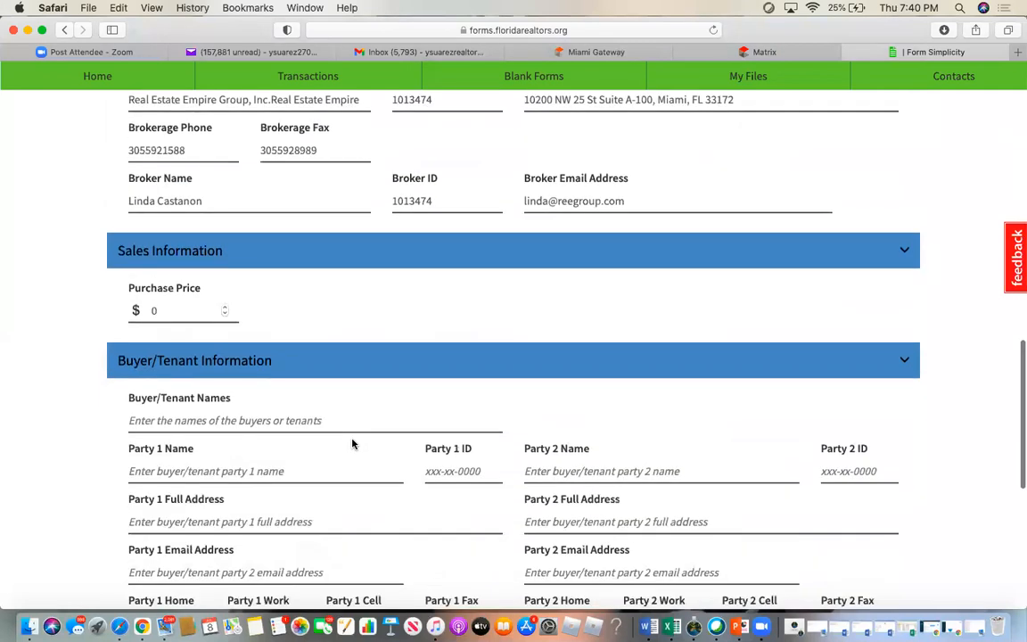
- Set the purchase price on the MLS import to 3100
{"action": "left_click", "coordinate": [166, 309]}
{"action": "type", "text": "3100"}
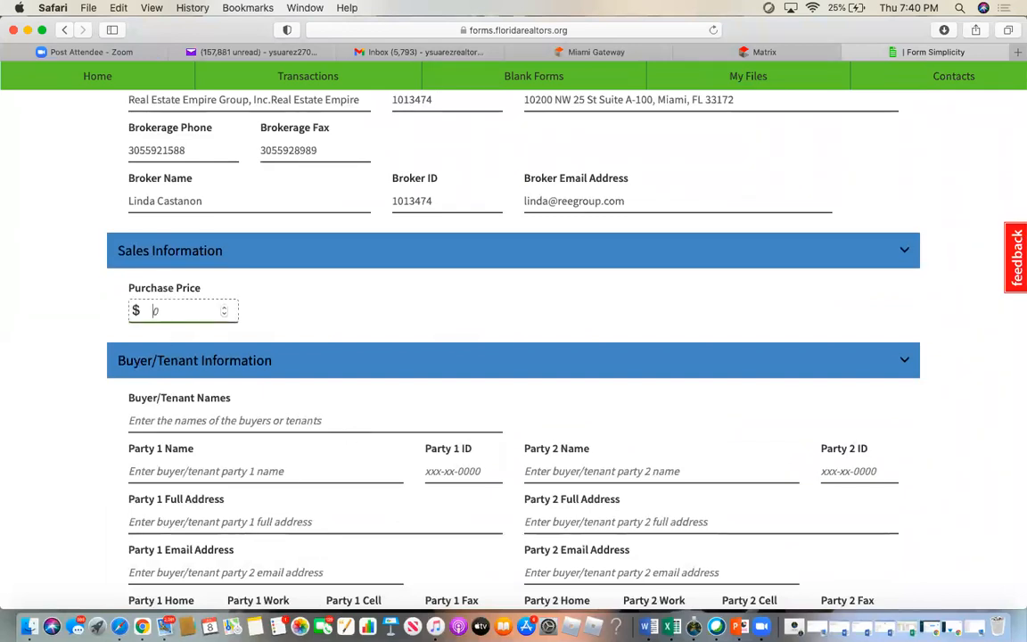
{"action": "left_click", "coordinate": [301, 318]}
{"action": "double_click", "coordinate": [185, 310]}
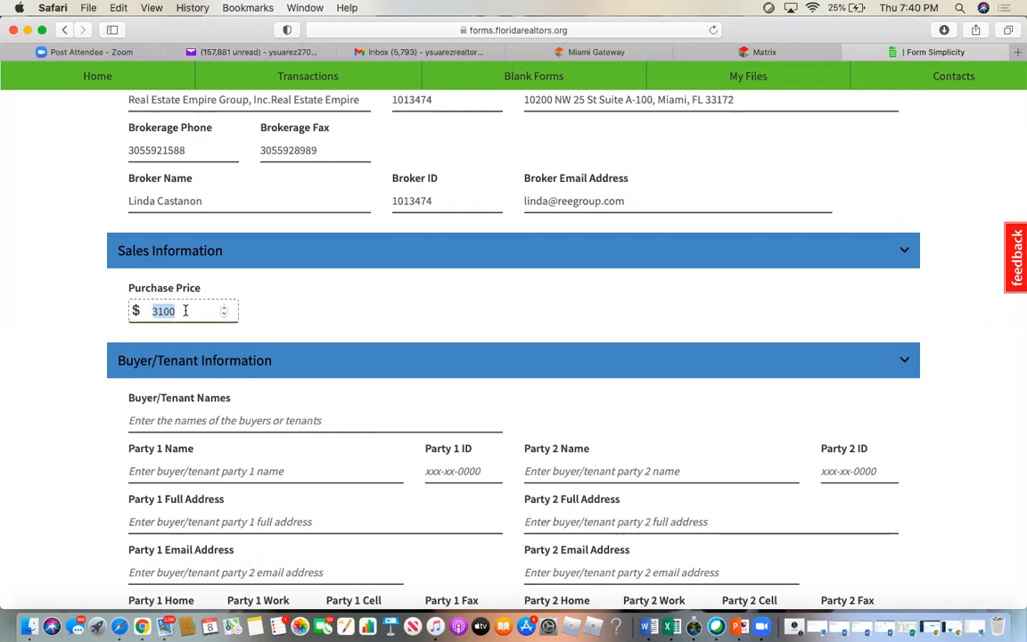
{"action": "left_click", "coordinate": [337, 312]}
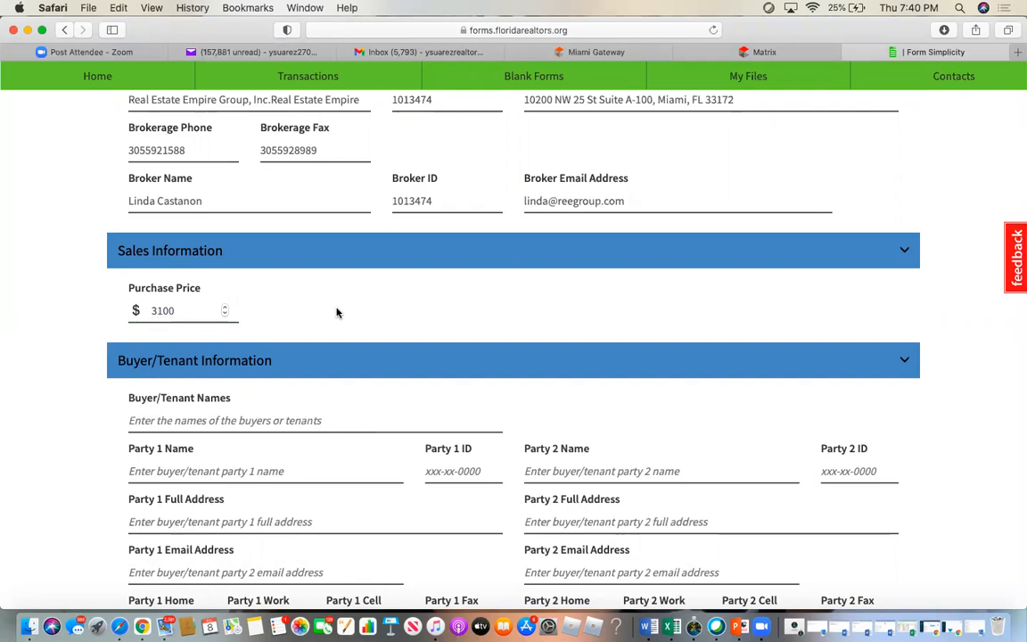
- Enter the three buyer/tenant names in the Buyer/Tenant Names field
{"action": "scroll", "coordinate": [337, 312], "scroll_direction": "down", "scroll_amount": 3}
{"action": "left_click", "coordinate": [179, 228]}
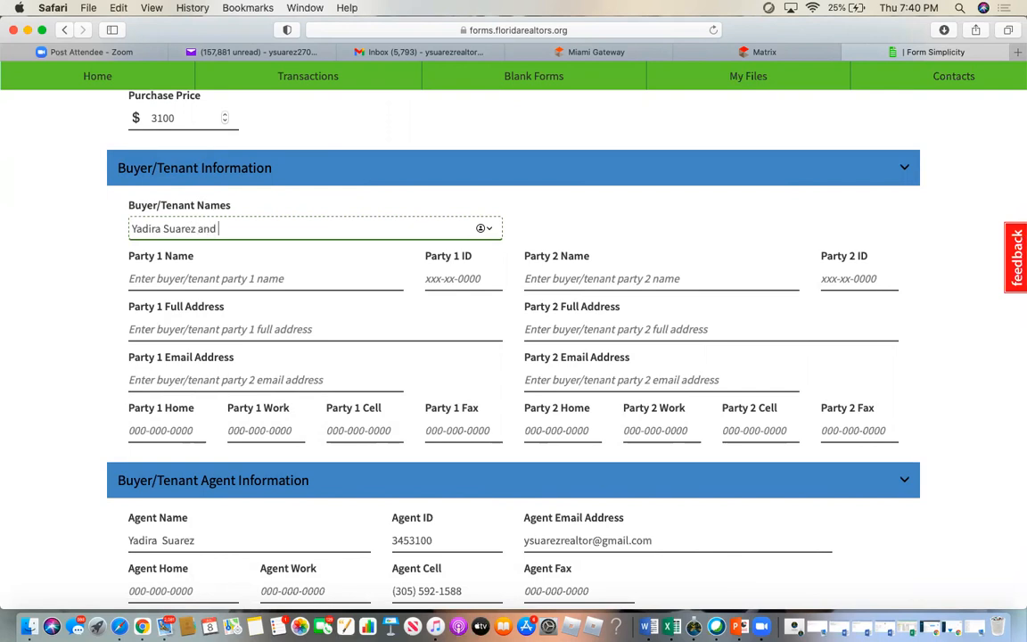
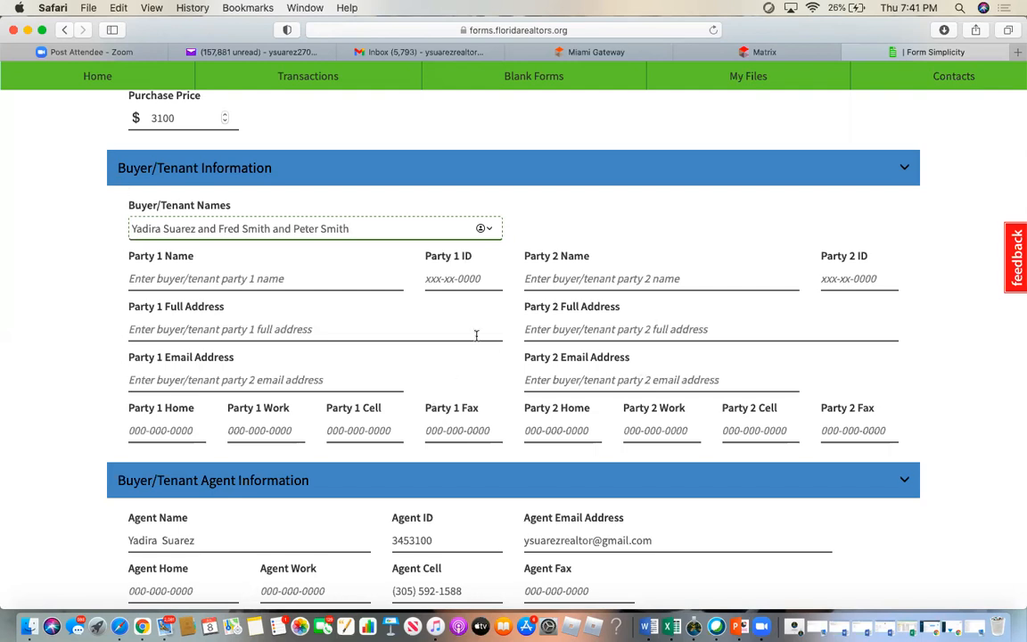
{"action": "scroll", "coordinate": [477, 334], "scroll_direction": "down", "scroll_amount": 5}
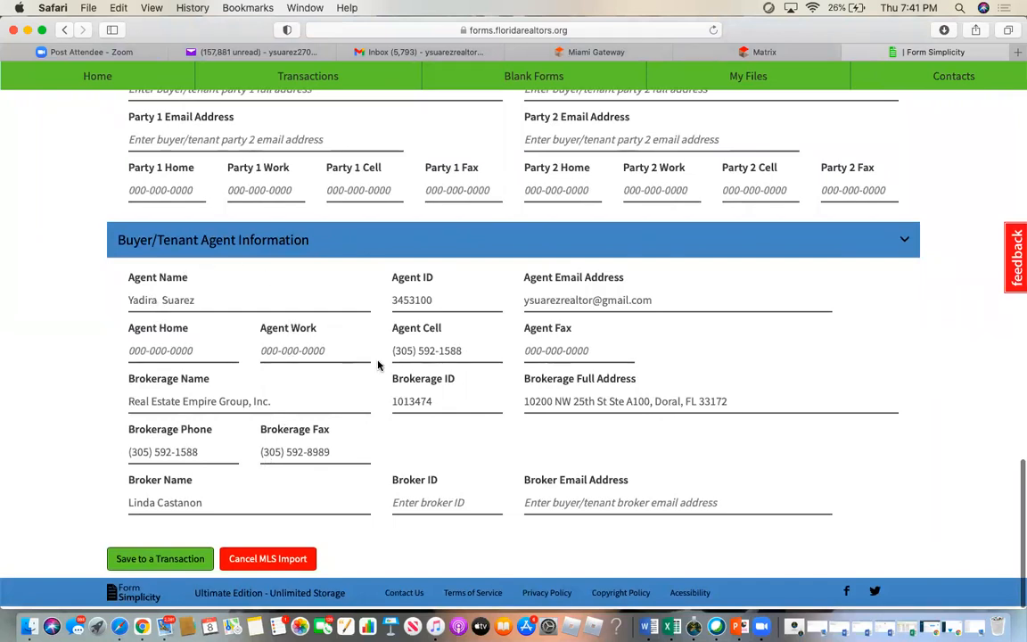
{"action": "left_click", "coordinate": [161, 559]}
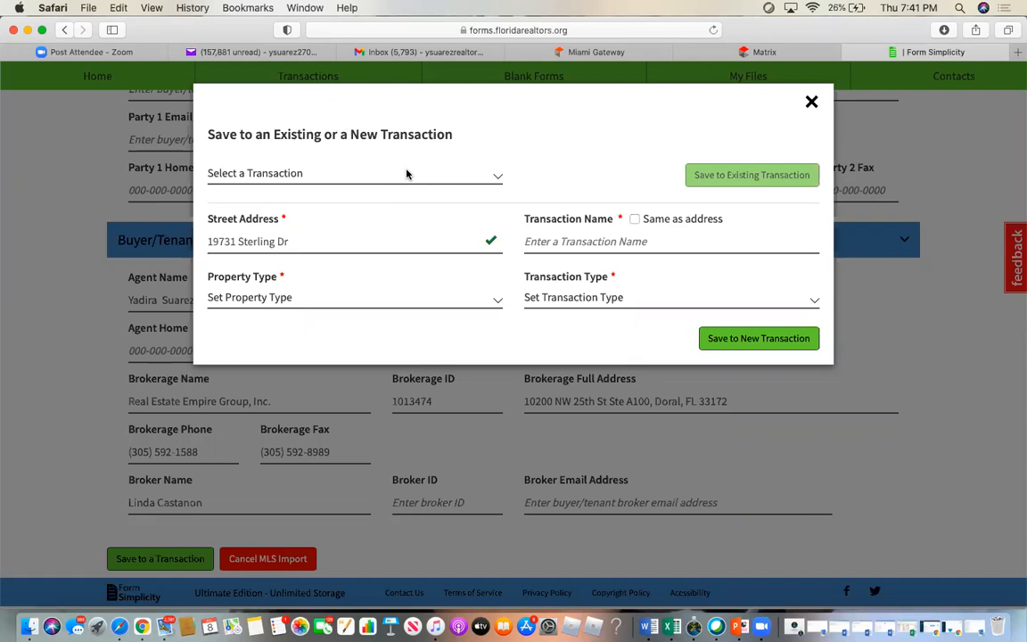
{"action": "left_click", "coordinate": [406, 173]}
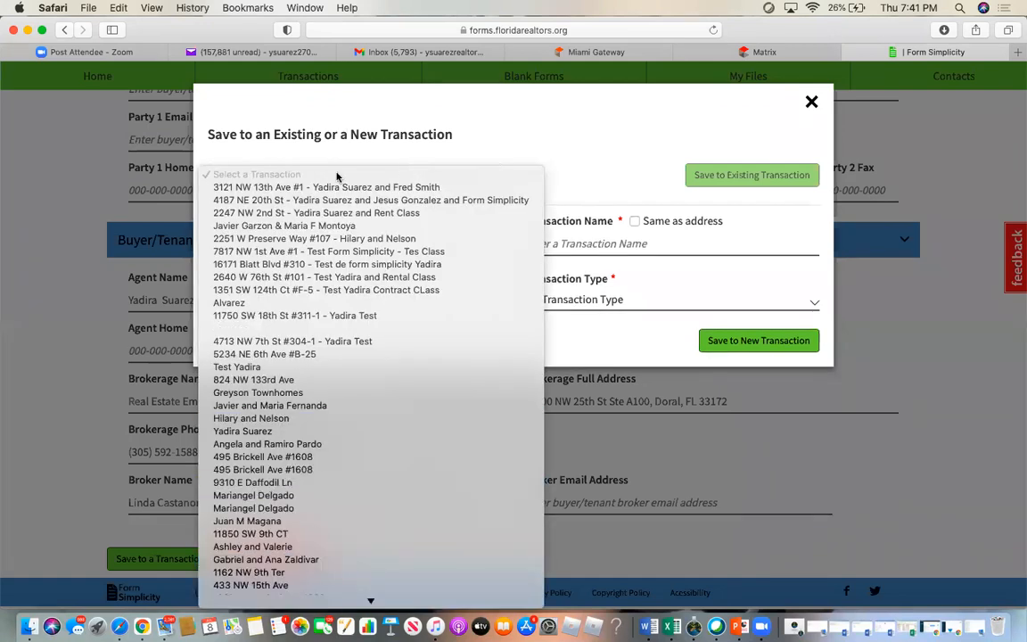
{"action": "left_click", "coordinate": [566, 129]}
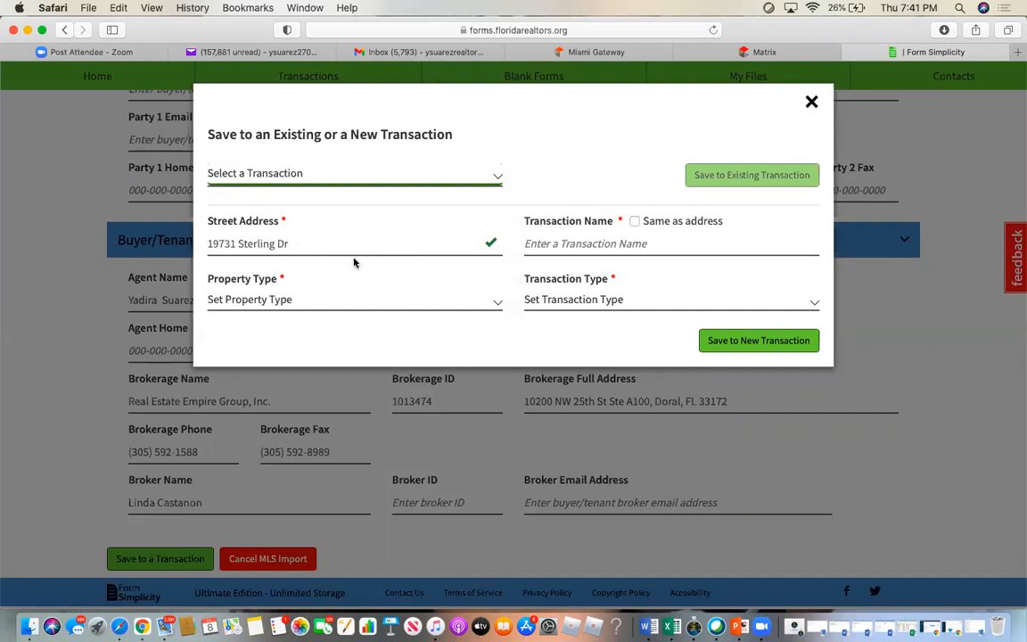
{"action": "left_click", "coordinate": [634, 221]}
{"action": "left_click", "coordinate": [647, 242]}
{"action": "type", "text": "- "}
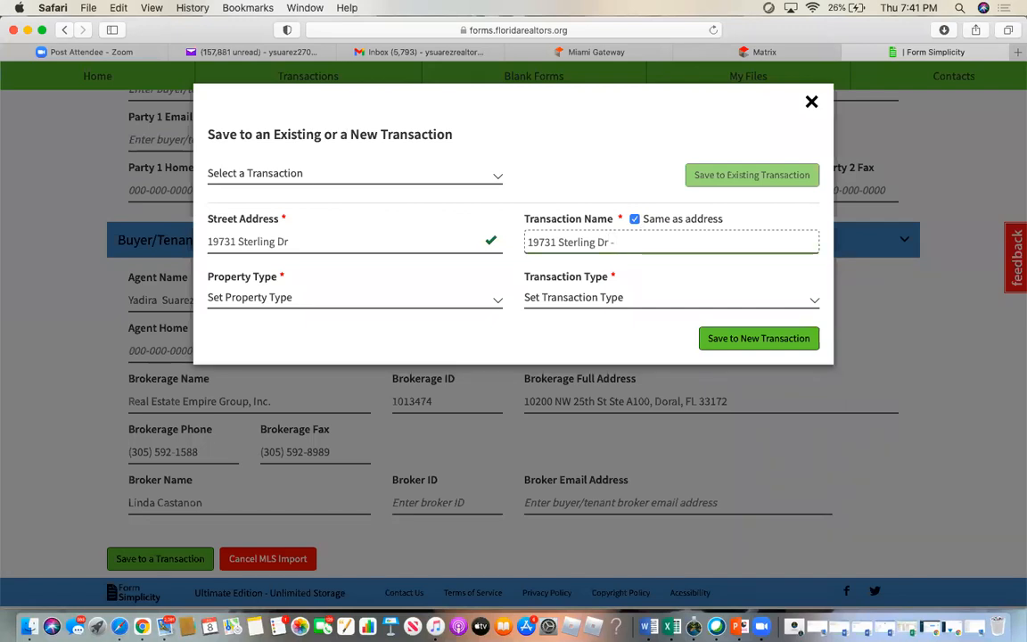
{"action": "type", "text": "Form"}
{"action": "type", "text": " Sipl"}
{"action": "type", "text": "icyt"}
{"action": "key", "text": "BackSpace"}
{"action": "key", "text": "BackSpace"}
{"action": "key", "text": "BackSpace"}
{"action": "key", "text": "BackSpace"}
{"action": "key", "text": "BackSpace"}
{"action": "key", "text": "BackSpace"}
{"action": "key", "text": "BackSpace"}
{"action": "type", "text": "mplicity "}
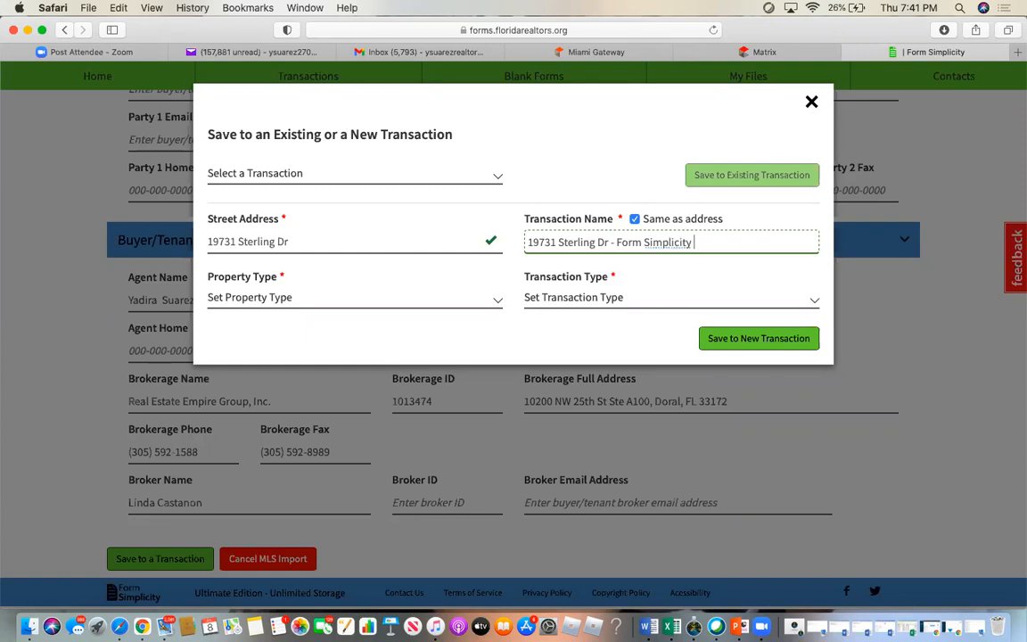
{"action": "type", "text": "Training"}
- Set property type Residential and transaction type Lease/Rental, then save to a new transaction
{"action": "left_click", "coordinate": [223, 298]}
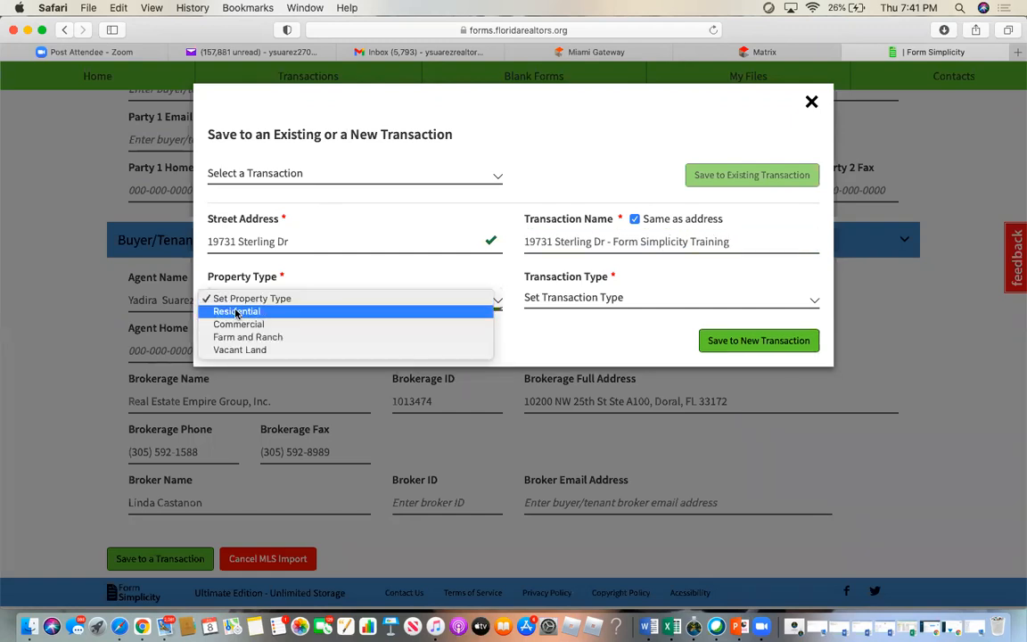
{"action": "left_click", "coordinate": [238, 312]}
{"action": "left_click", "coordinate": [613, 297]}
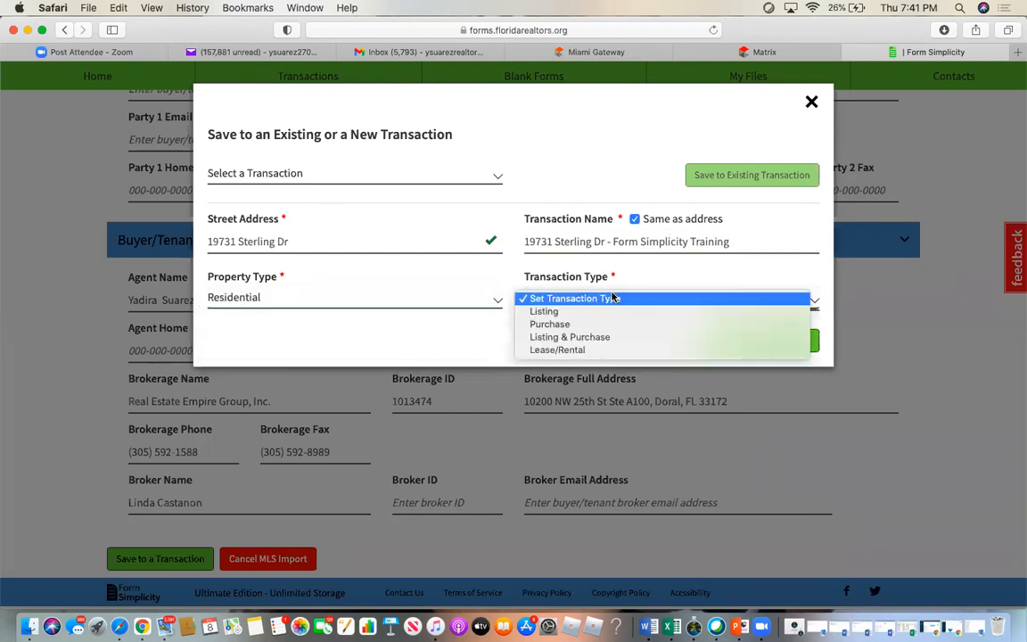
{"action": "left_click", "coordinate": [577, 350]}
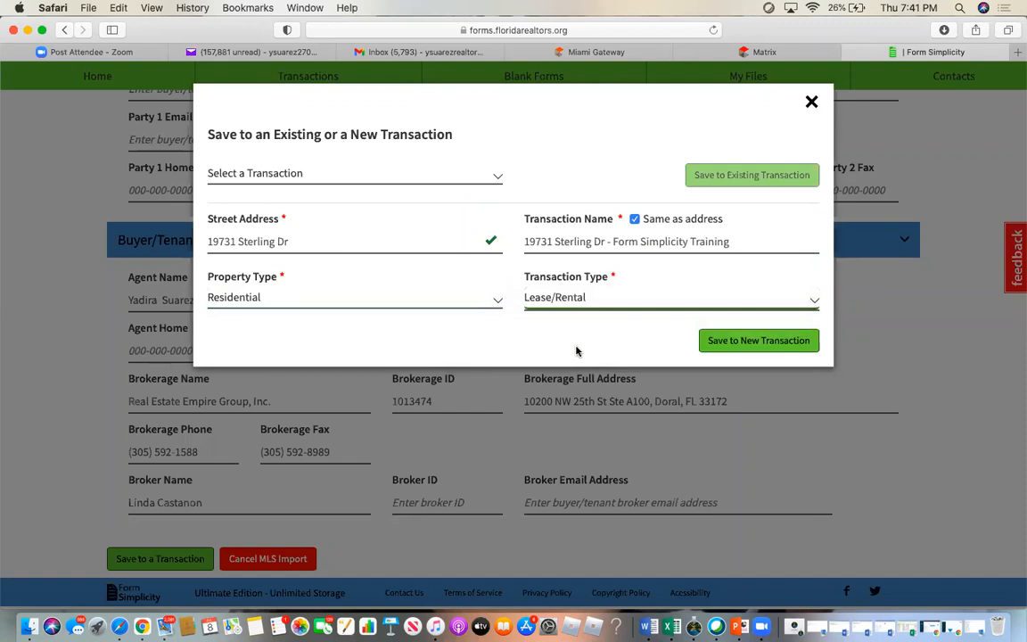
{"action": "left_click", "coordinate": [759, 340]}
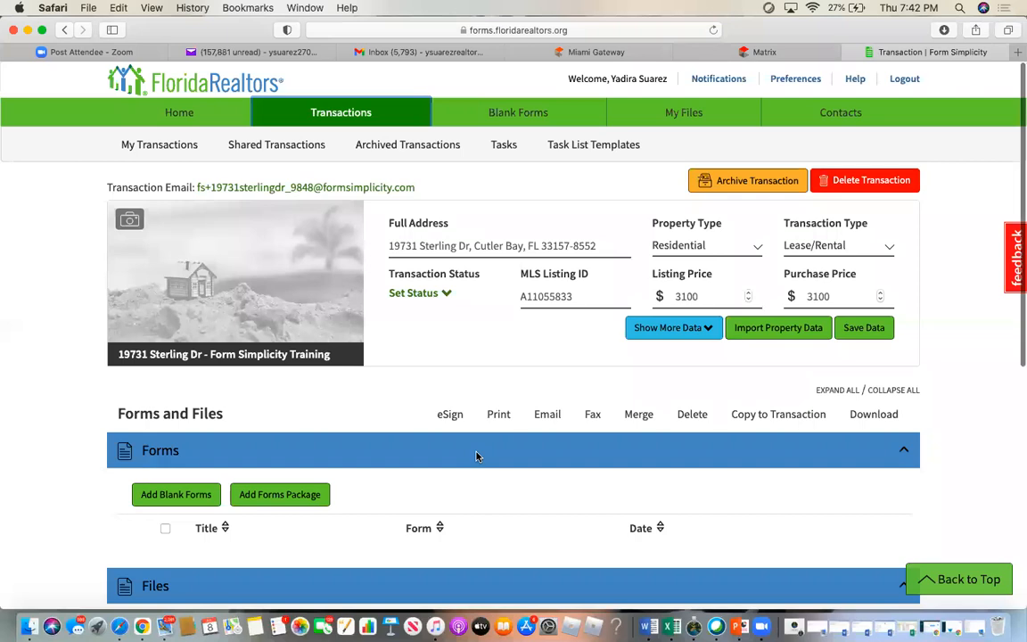
{"action": "scroll", "coordinate": [473, 456], "scroll_direction": "down", "scroll_amount": 3}
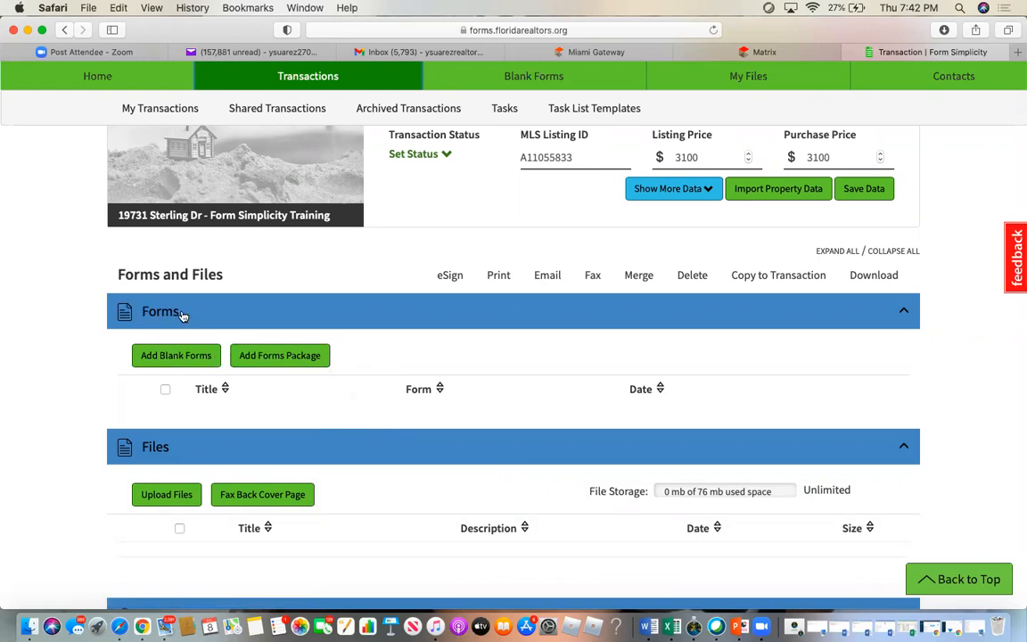
{"action": "scroll", "coordinate": [267, 376], "scroll_direction": "down", "scroll_amount": 5}
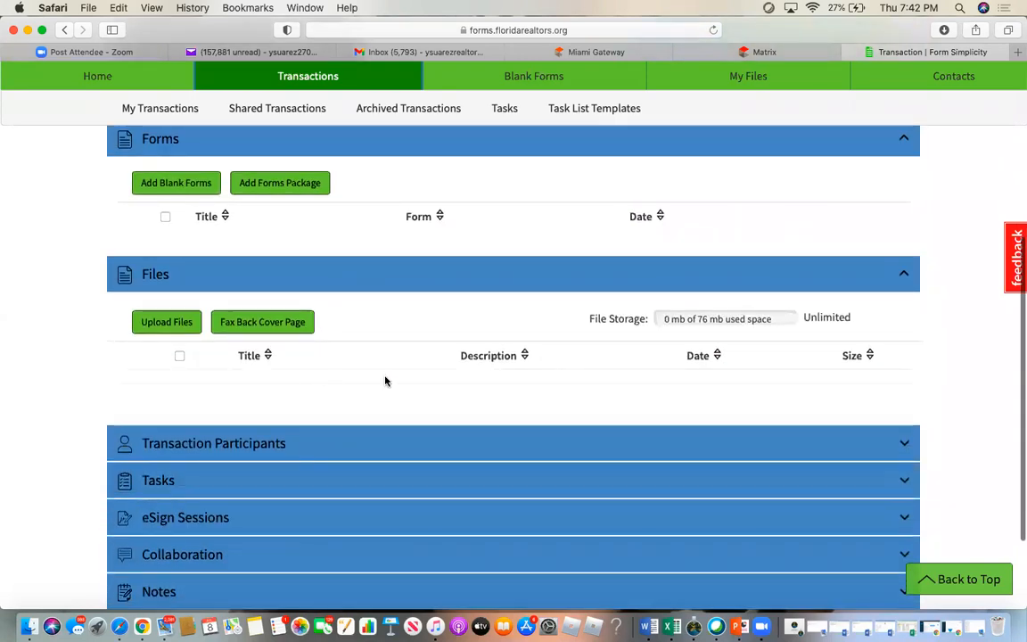
{"action": "scroll", "coordinate": [385, 380], "scroll_direction": "down", "scroll_amount": 3}
{"action": "left_click", "coordinate": [222, 323]}
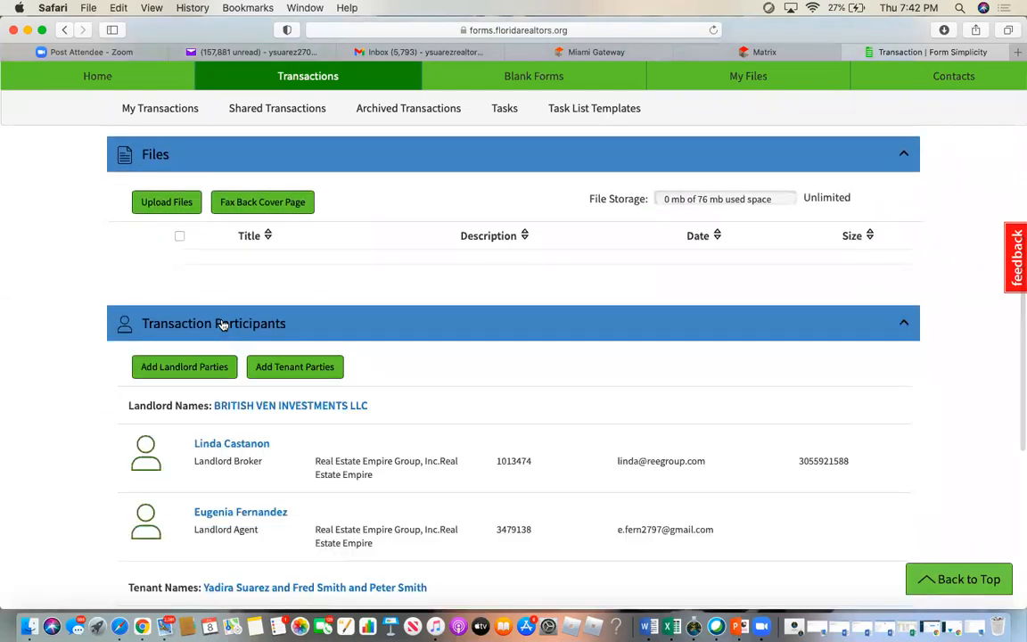
{"action": "scroll", "coordinate": [329, 483], "scroll_direction": "down", "scroll_amount": 3}
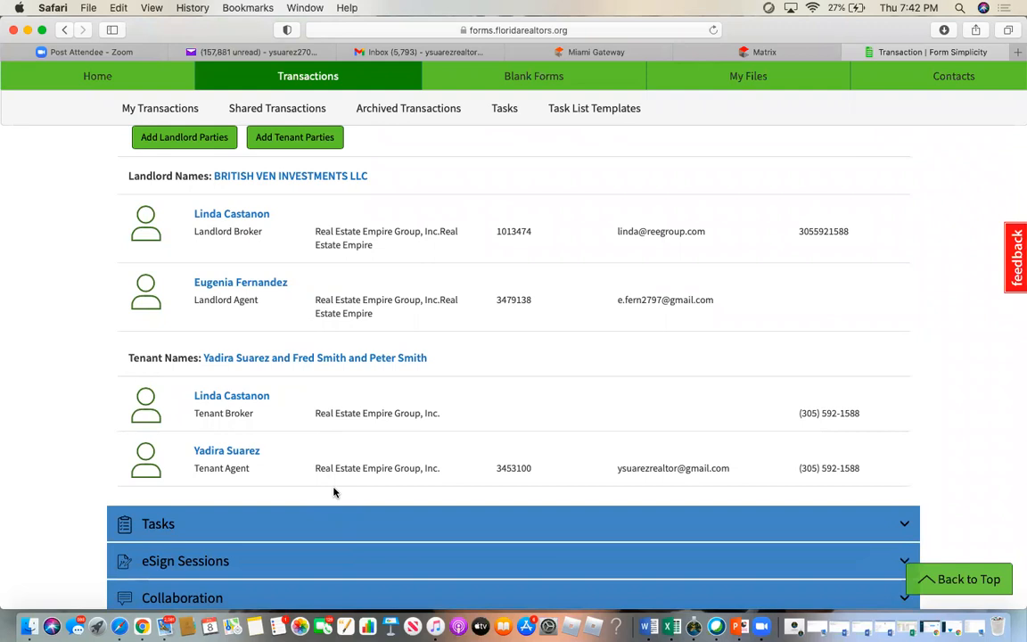
{"action": "scroll", "coordinate": [333, 492], "scroll_direction": "down", "scroll_amount": 3}
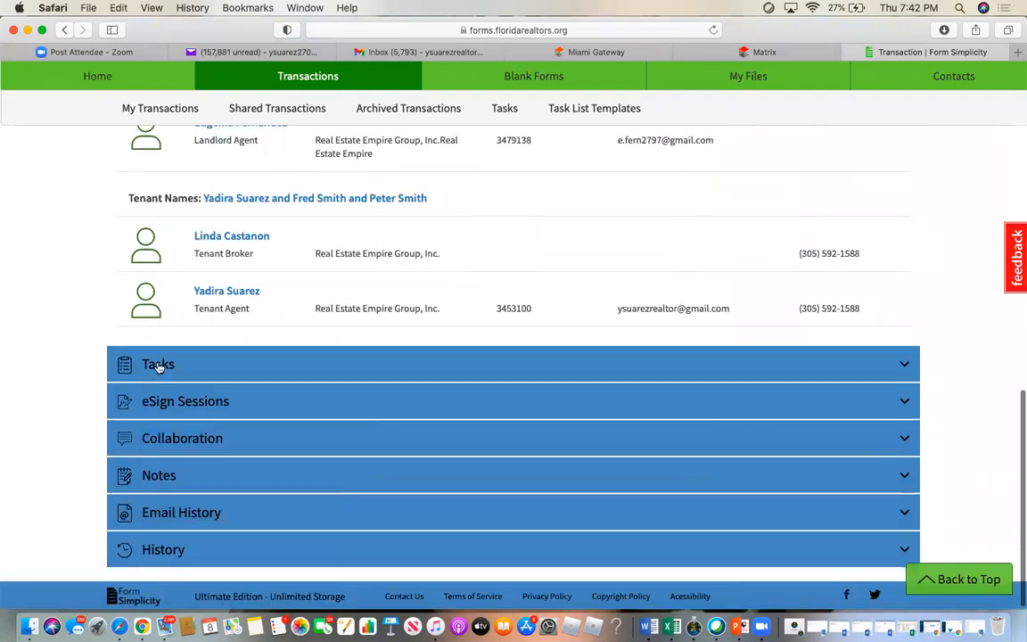
{"action": "left_click", "coordinate": [159, 365]}
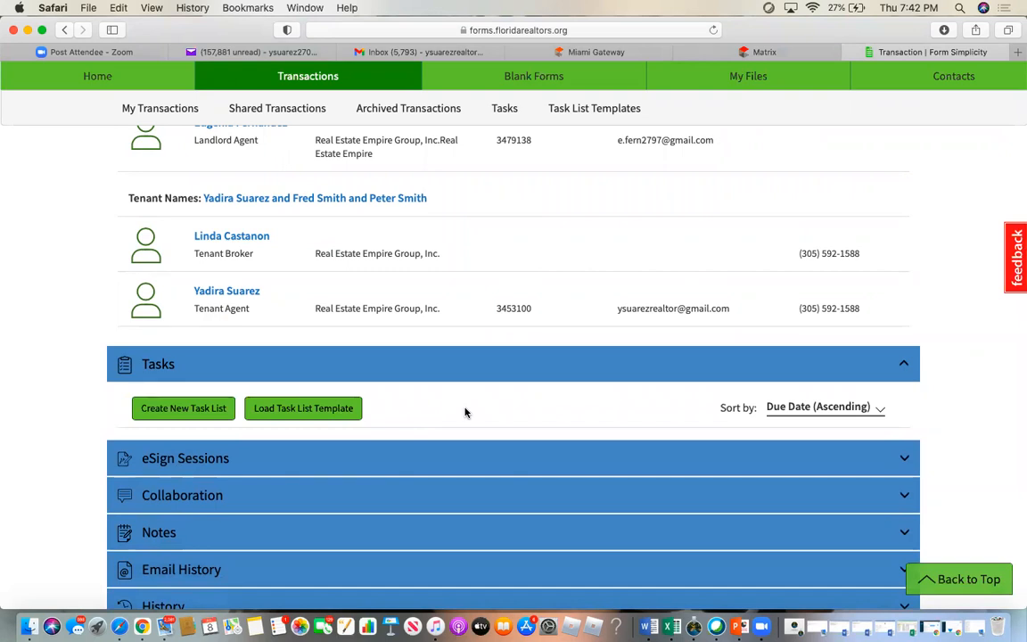
- Create an empty task list named Deposits and check its settings
{"action": "left_click", "coordinate": [186, 410]}
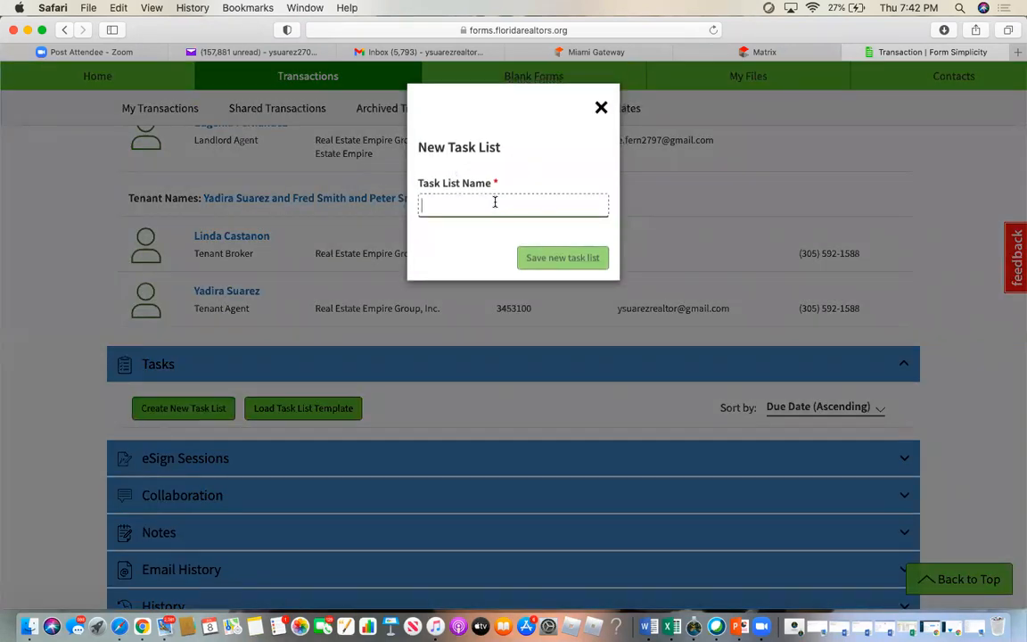
{"action": "type", "text": "Deposits"}
{"action": "left_click", "coordinate": [585, 259]}
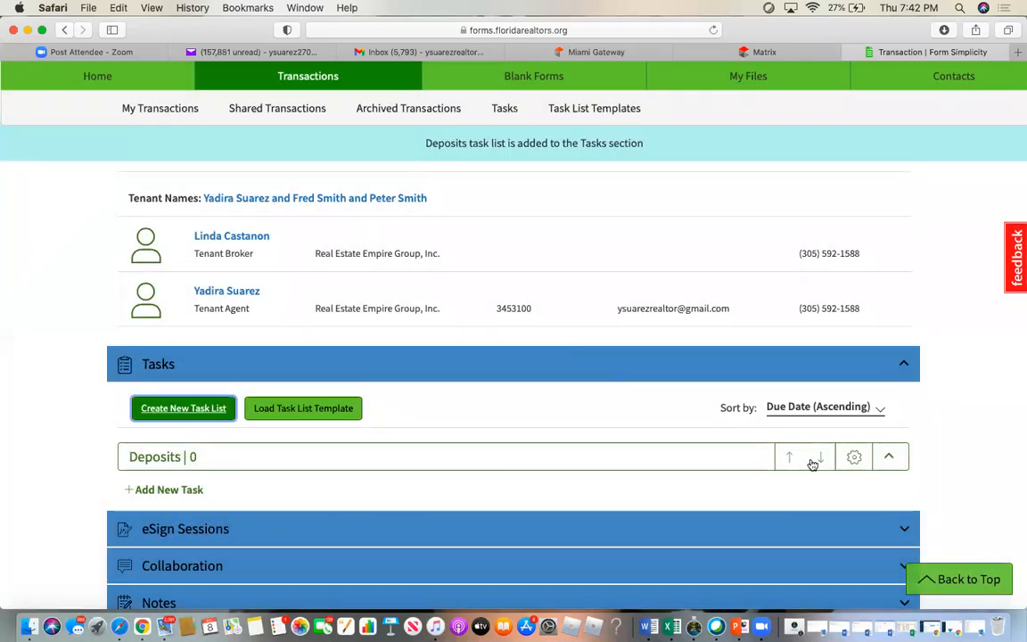
{"action": "left_click", "coordinate": [854, 458]}
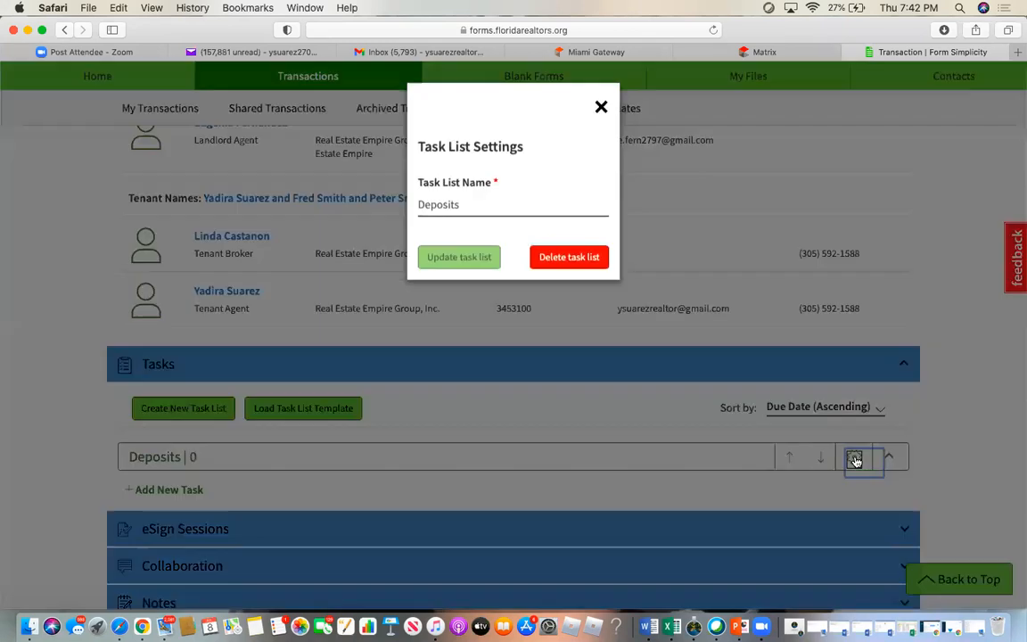
{"action": "left_click", "coordinate": [601, 106]}
- Expand the eSign Sessions section, which shows no sessions yet
{"action": "scroll", "coordinate": [493, 447], "scroll_direction": "down", "scroll_amount": 3}
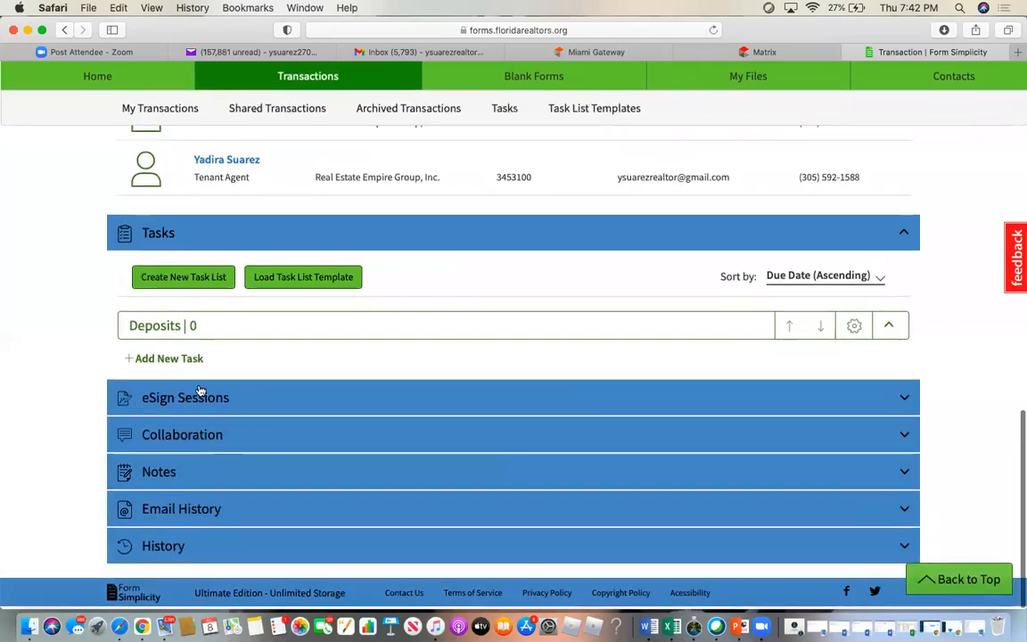
{"action": "left_click", "coordinate": [185, 397]}
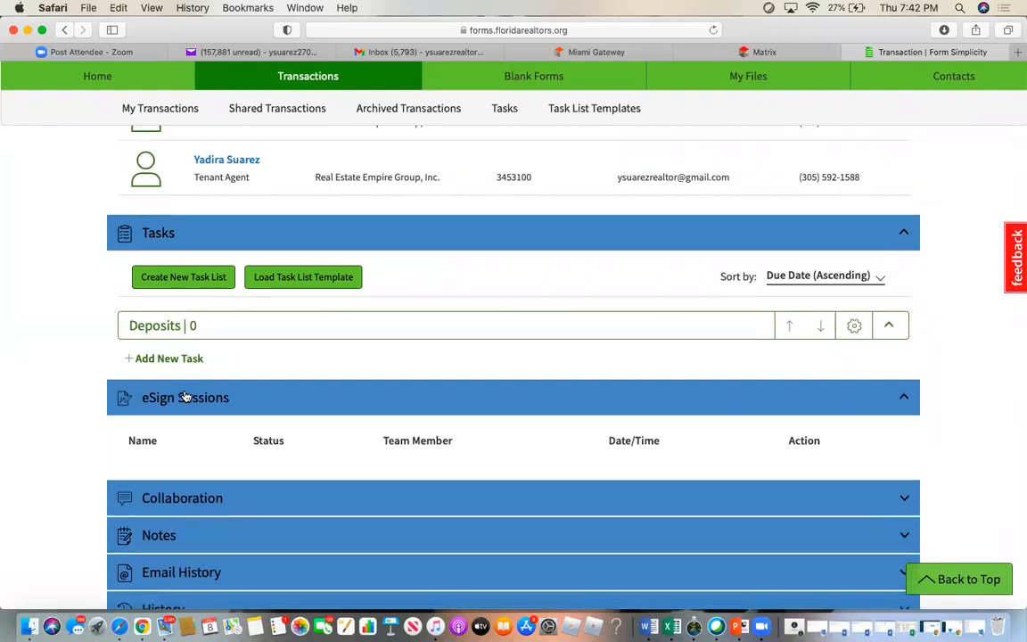
{"action": "scroll", "coordinate": [184, 397], "scroll_direction": "down", "scroll_amount": 2}
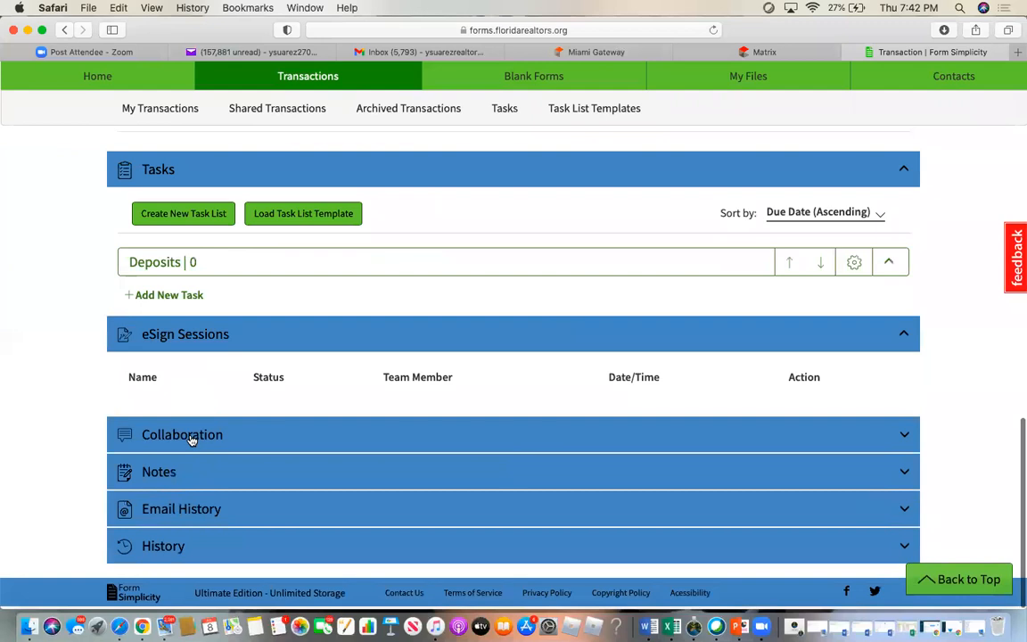
- Expand Collaboration, then view and close both the Collaborate form and the empty comments list
{"action": "left_click", "coordinate": [191, 437]}
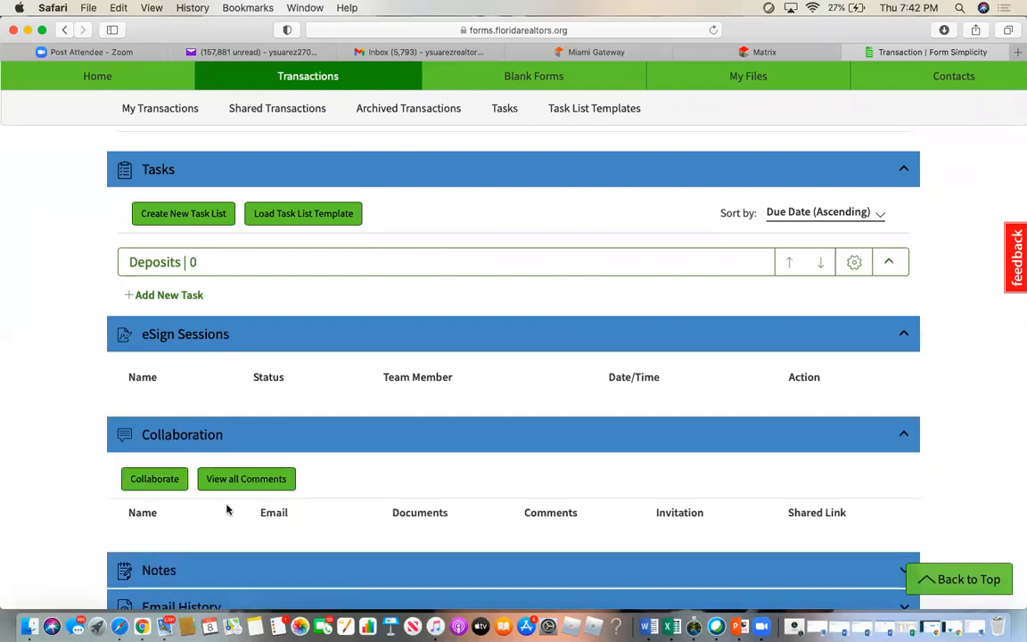
{"action": "left_click", "coordinate": [159, 481]}
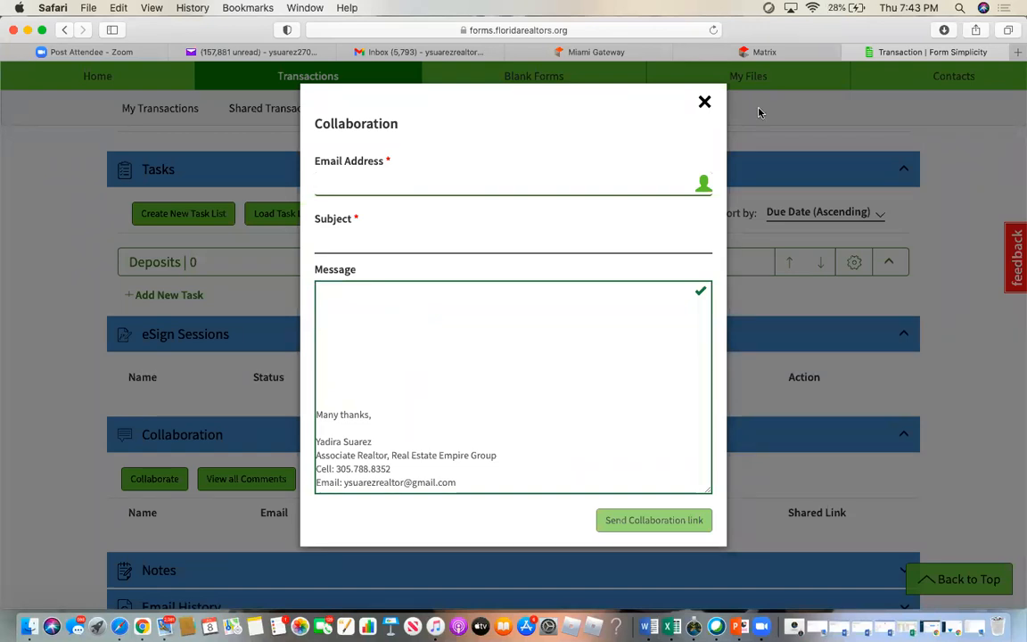
{"action": "left_click", "coordinate": [704, 101]}
{"action": "left_click", "coordinate": [651, 116]}
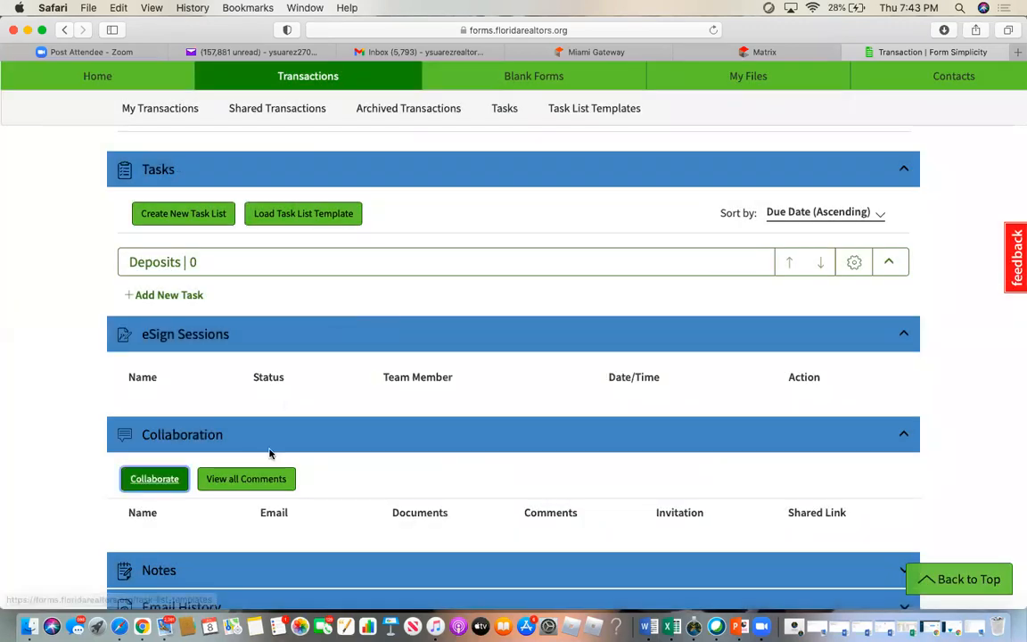
{"action": "left_click", "coordinate": [236, 482]}
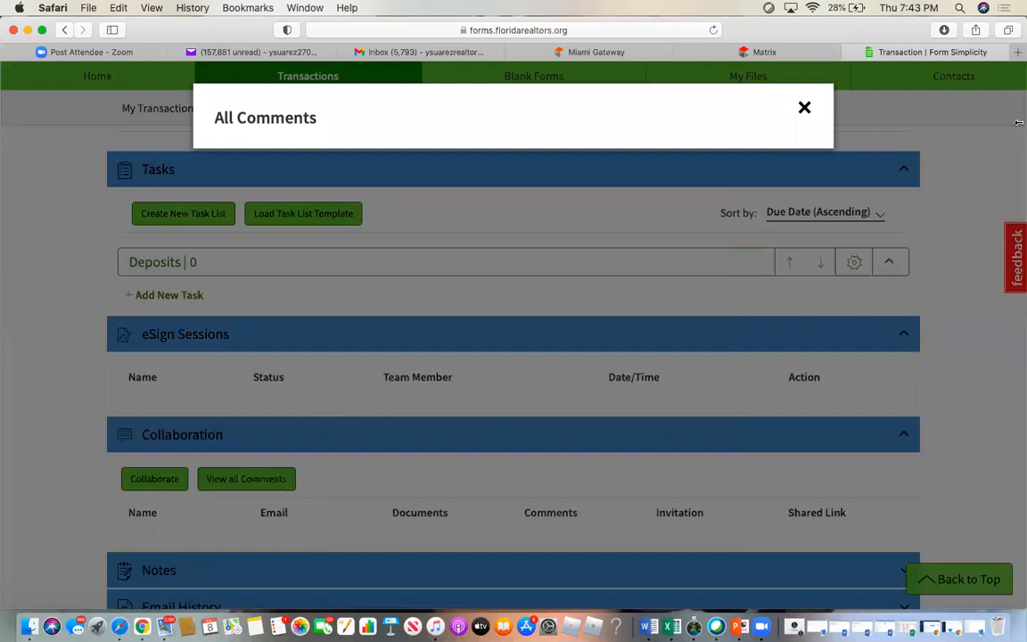
{"action": "left_click", "coordinate": [803, 106]}
{"action": "scroll", "coordinate": [450, 458], "scroll_direction": "down", "scroll_amount": 2}
{"action": "left_click", "coordinate": [150, 472]}
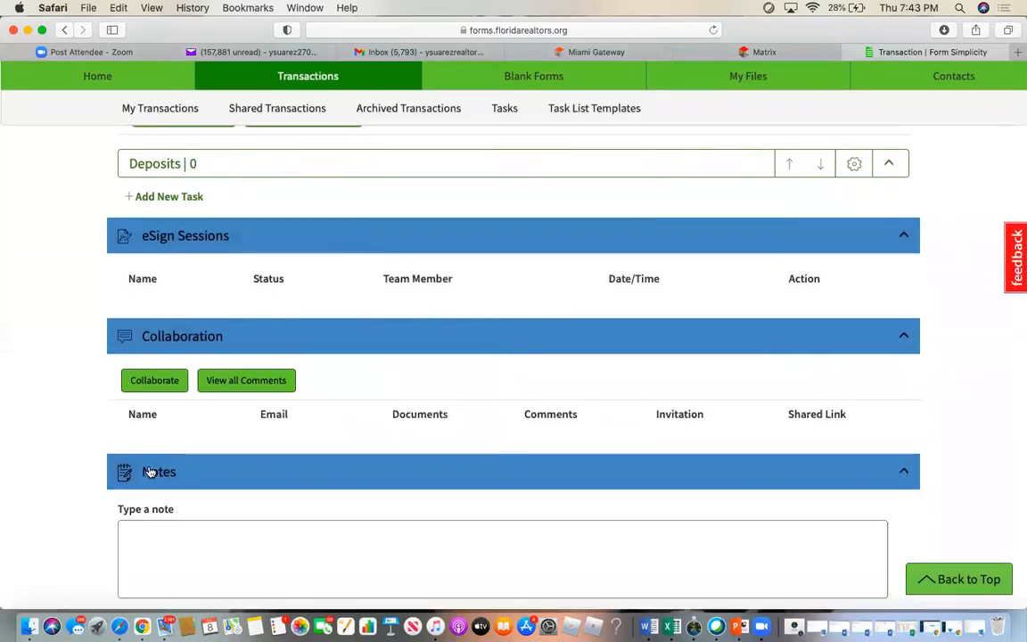
{"action": "scroll", "coordinate": [283, 551], "scroll_direction": "down", "scroll_amount": 4}
{"action": "scroll", "coordinate": [284, 551], "scroll_direction": "down", "scroll_amount": 1}
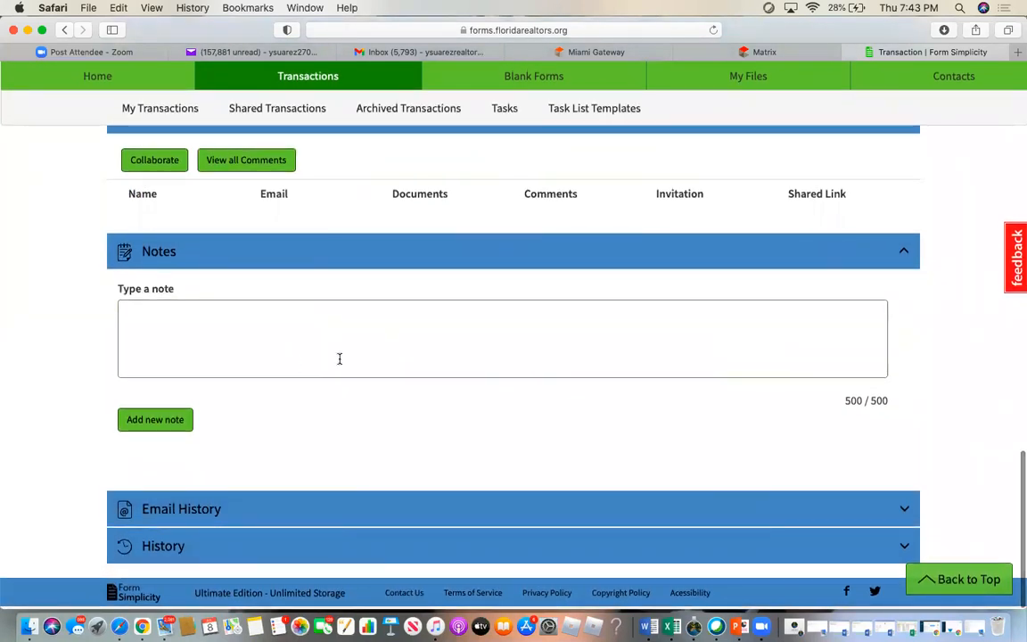
{"action": "left_click", "coordinate": [185, 511]}
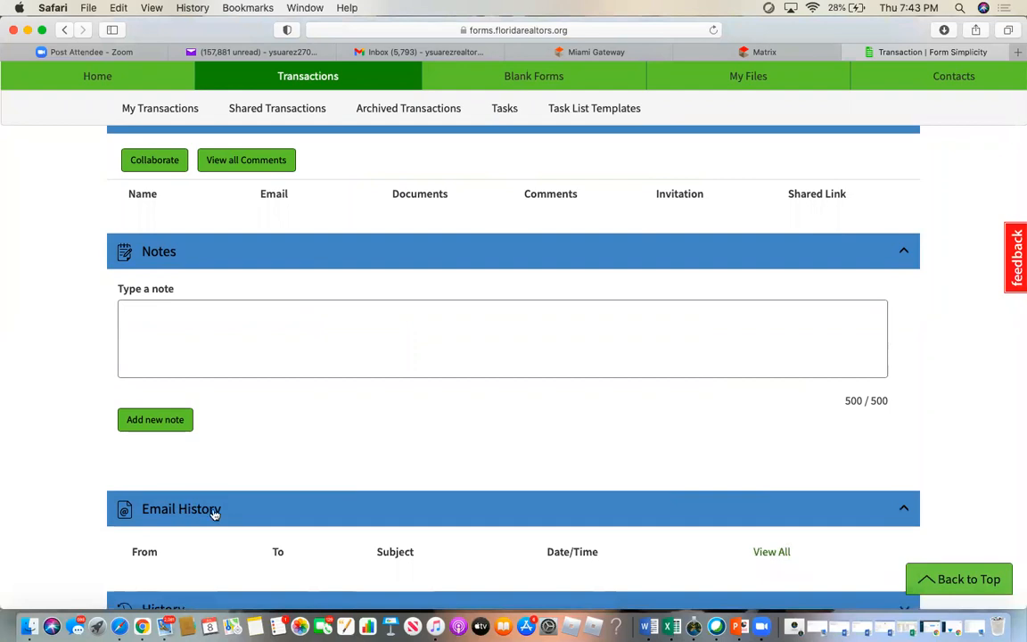
{"action": "scroll", "coordinate": [218, 516], "scroll_direction": "down", "scroll_amount": 2}
{"action": "left_click", "coordinate": [151, 548]}
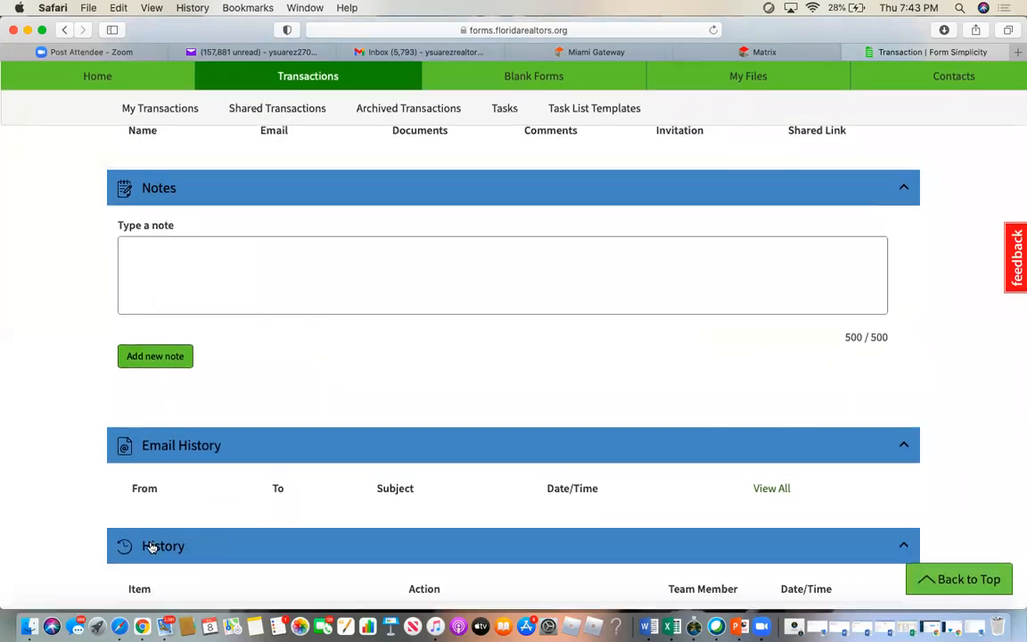
{"action": "scroll", "coordinate": [264, 495], "scroll_direction": "down", "scroll_amount": 3}
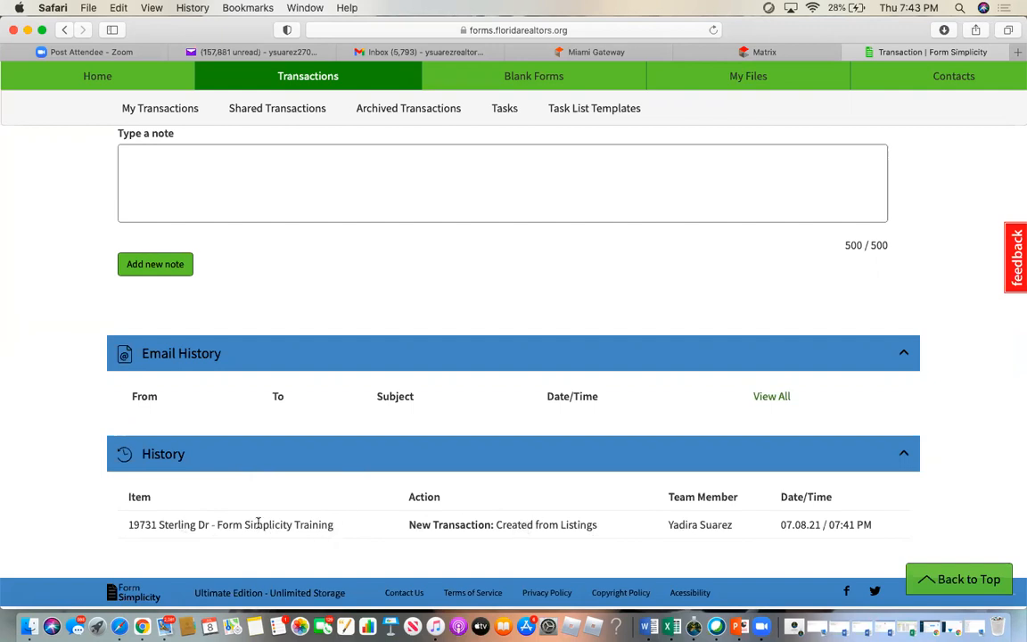
{"action": "scroll", "coordinate": [258, 523], "scroll_direction": "up", "scroll_amount": 20}
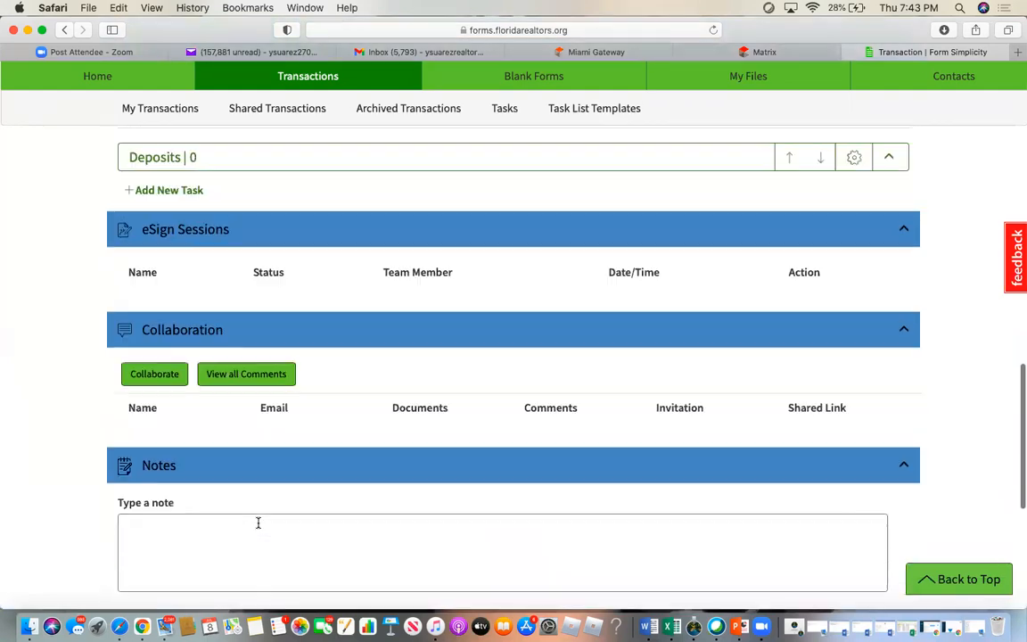
{"action": "scroll", "coordinate": [257, 524], "scroll_direction": "up", "scroll_amount": 20}
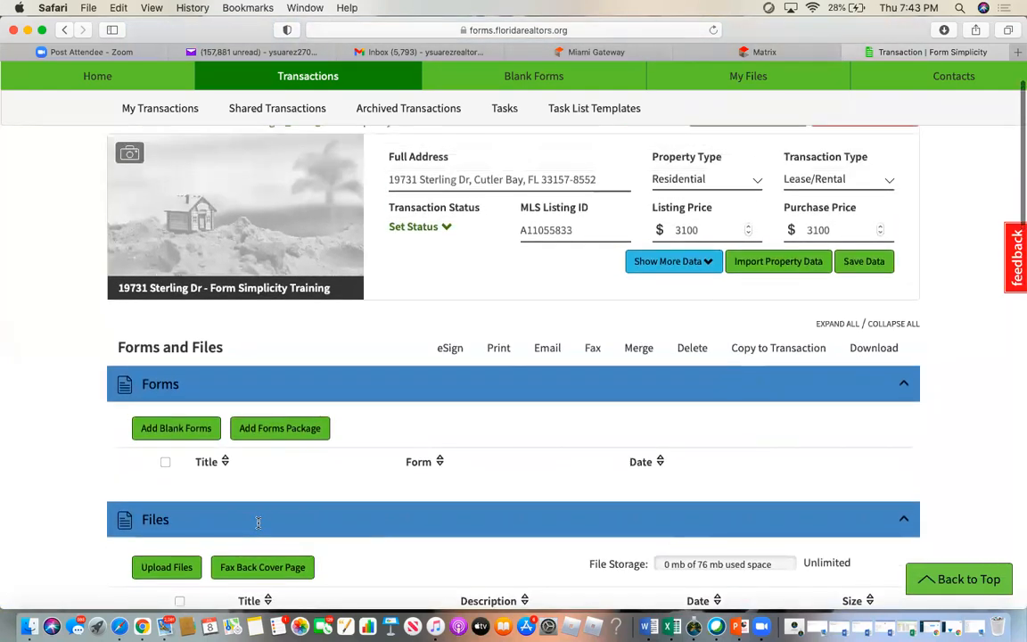
{"action": "scroll", "coordinate": [257, 528], "scroll_direction": "down", "scroll_amount": 2}
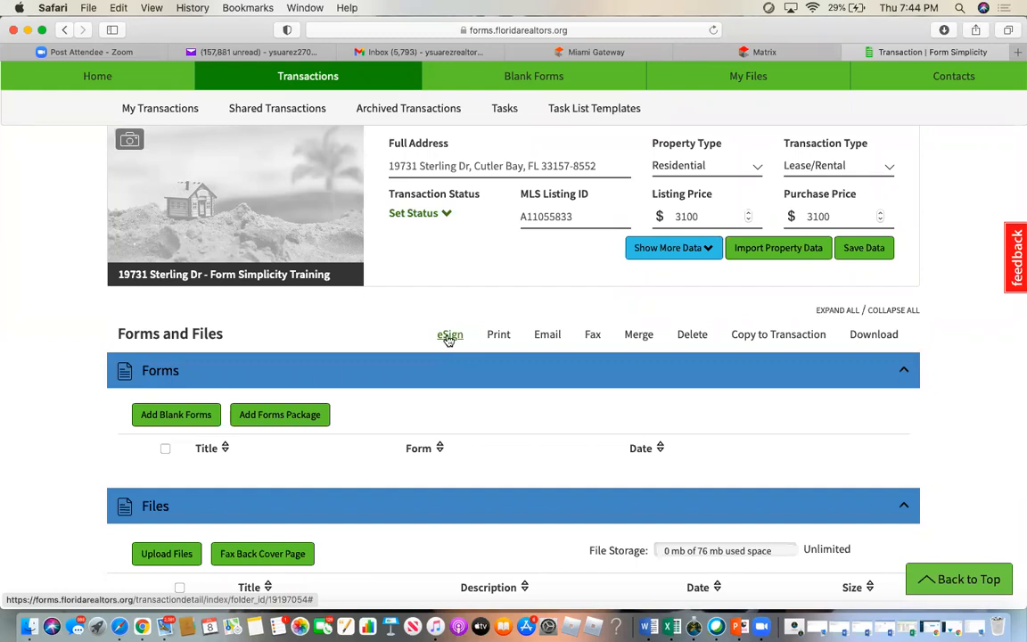
{"action": "left_click", "coordinate": [593, 336]}
{"action": "left_click", "coordinate": [594, 341]}
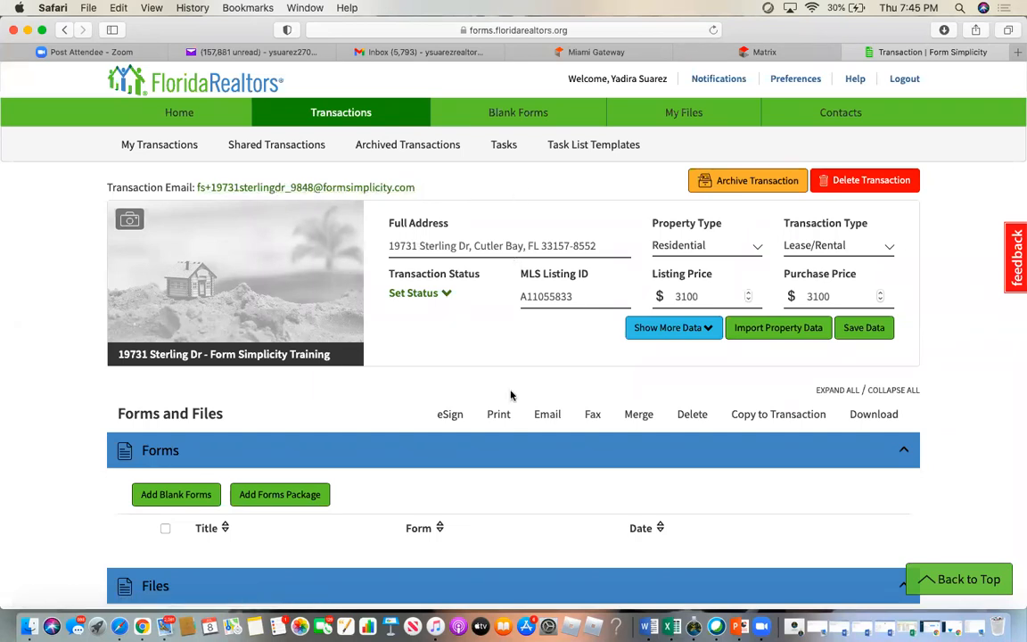
{"action": "scroll", "coordinate": [511, 380], "scroll_direction": "down", "scroll_amount": 3}
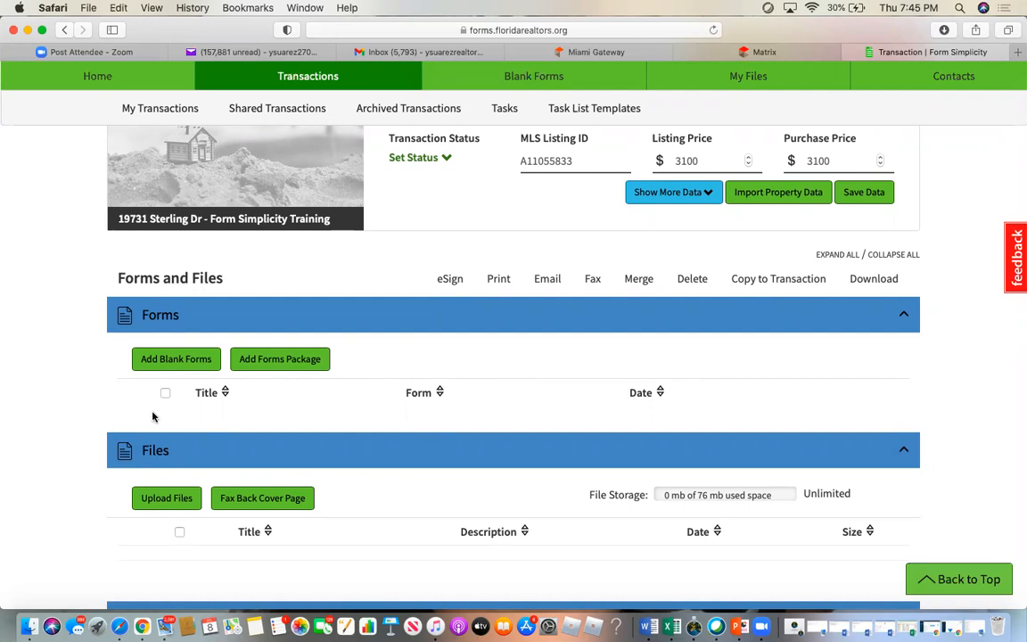
- Search the Florida blank form library for 'lease' and preview the Contract to Lease form
{"action": "left_click", "coordinate": [162, 362]}
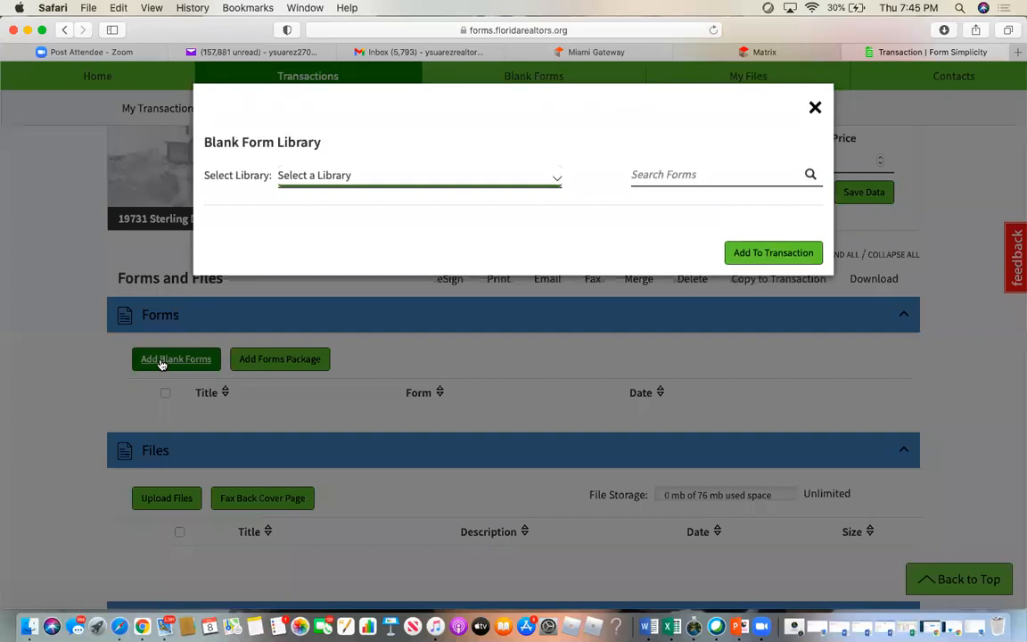
{"action": "left_click", "coordinate": [332, 175]}
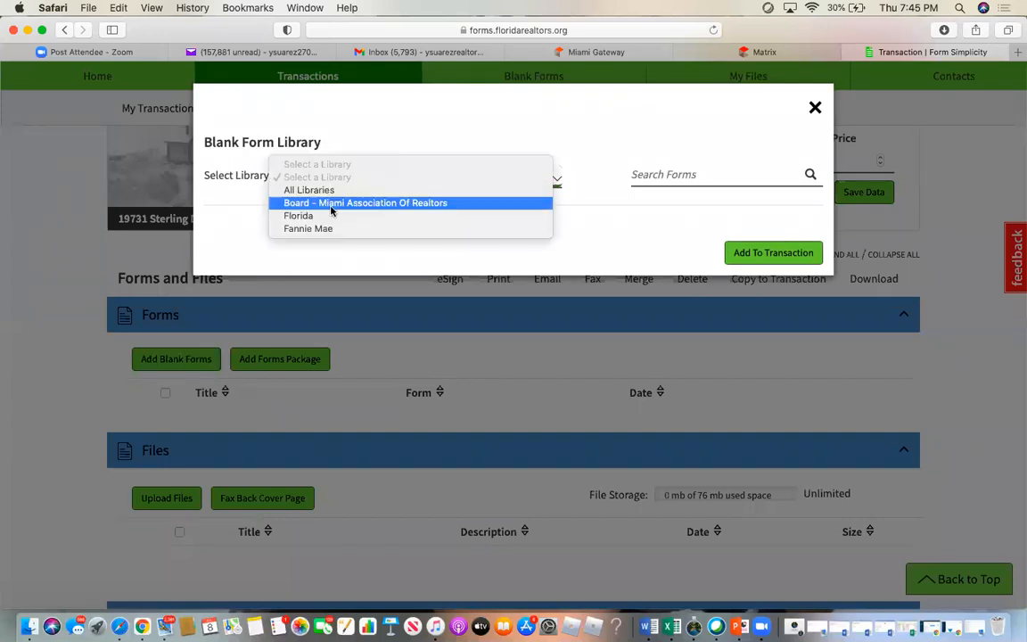
{"action": "left_click", "coordinate": [330, 217]}
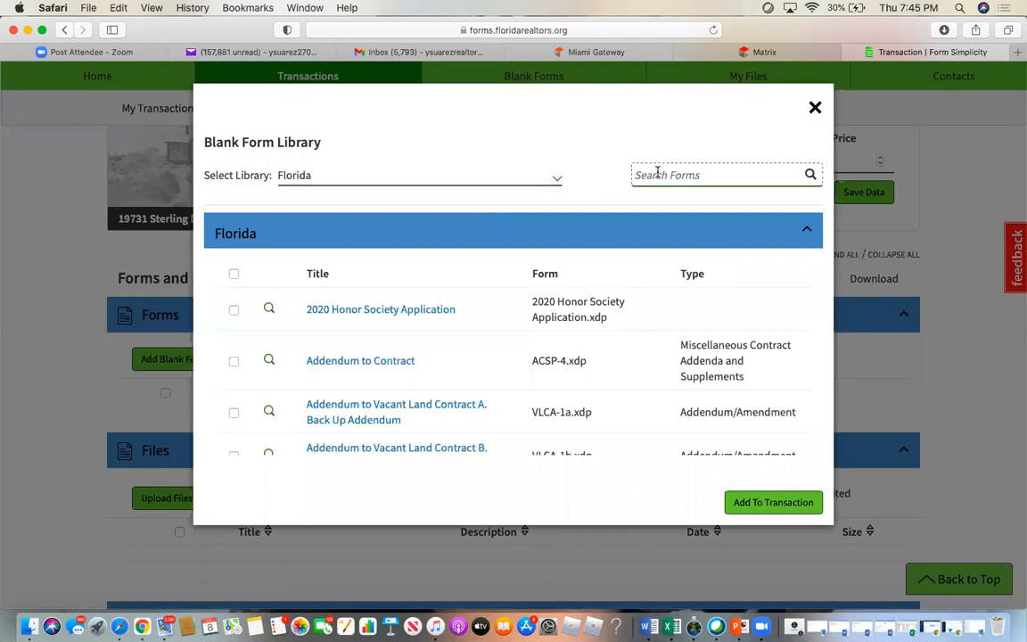
{"action": "left_click", "coordinate": [636, 174]}
{"action": "type", "text": "lease"}
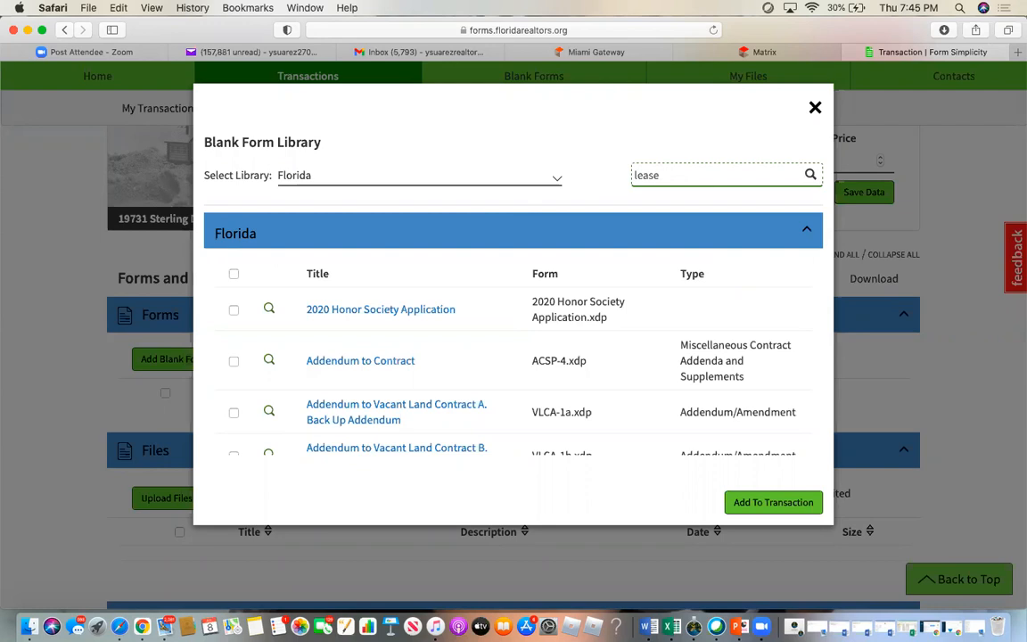
{"action": "key", "text": "Return"}
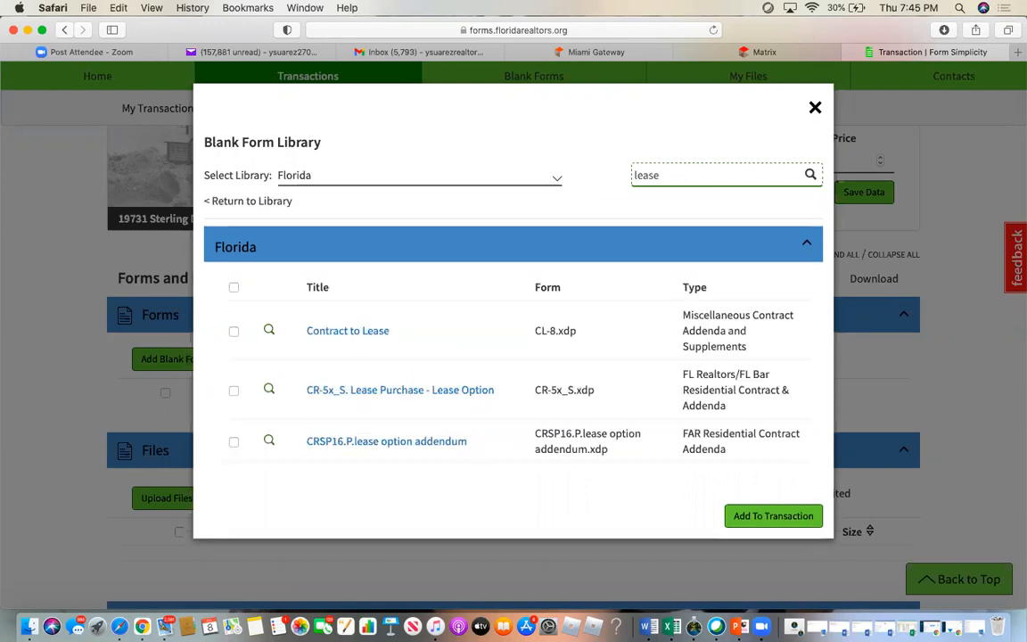
{"action": "left_click", "coordinate": [328, 332]}
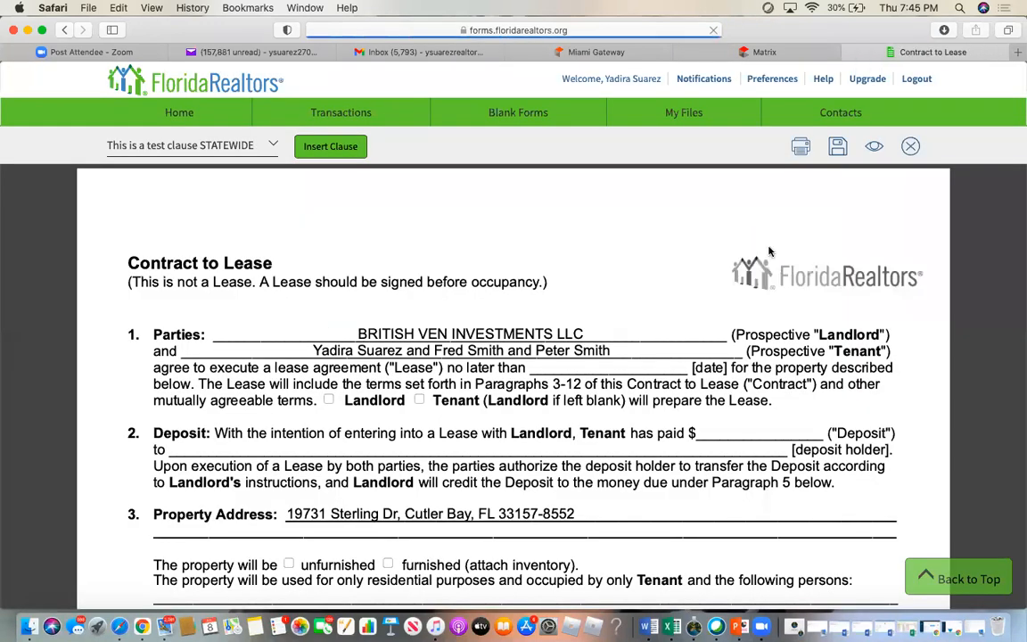
{"action": "left_click", "coordinate": [910, 147]}
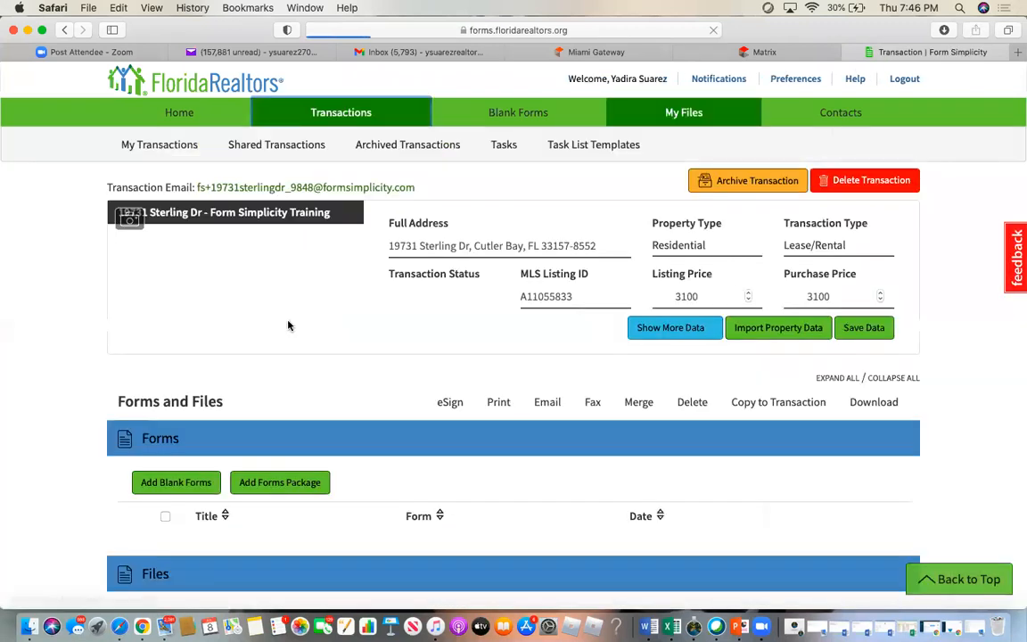
- Add the Contract to Lease form from the Florida library to the transaction
{"action": "left_click", "coordinate": [149, 483]}
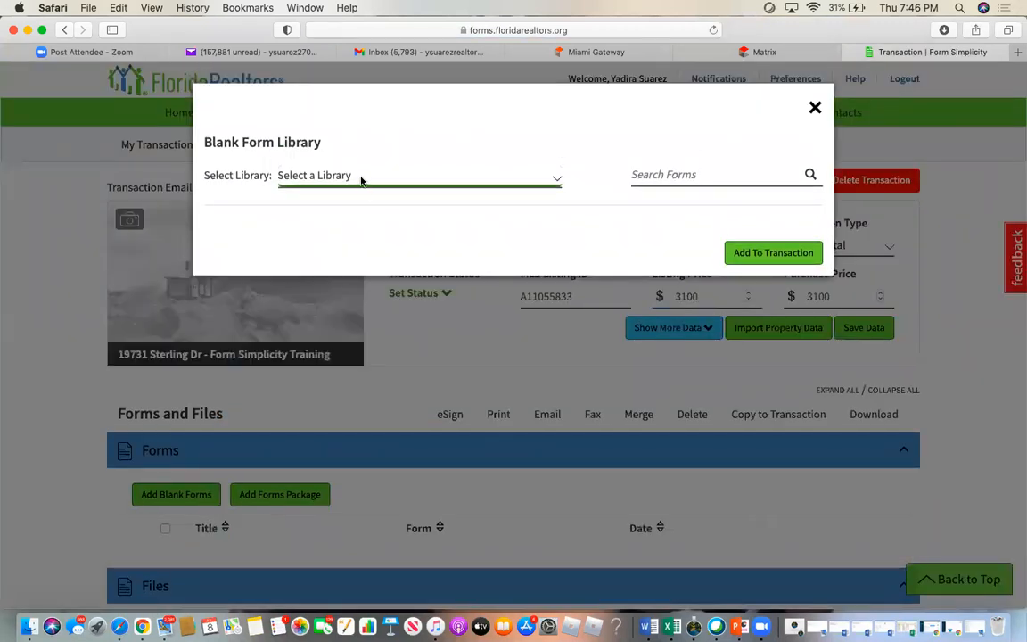
{"action": "left_click", "coordinate": [419, 177]}
{"action": "left_click", "coordinate": [344, 223]}
{"action": "left_click", "coordinate": [636, 175]}
{"action": "type", "text": "lease"}
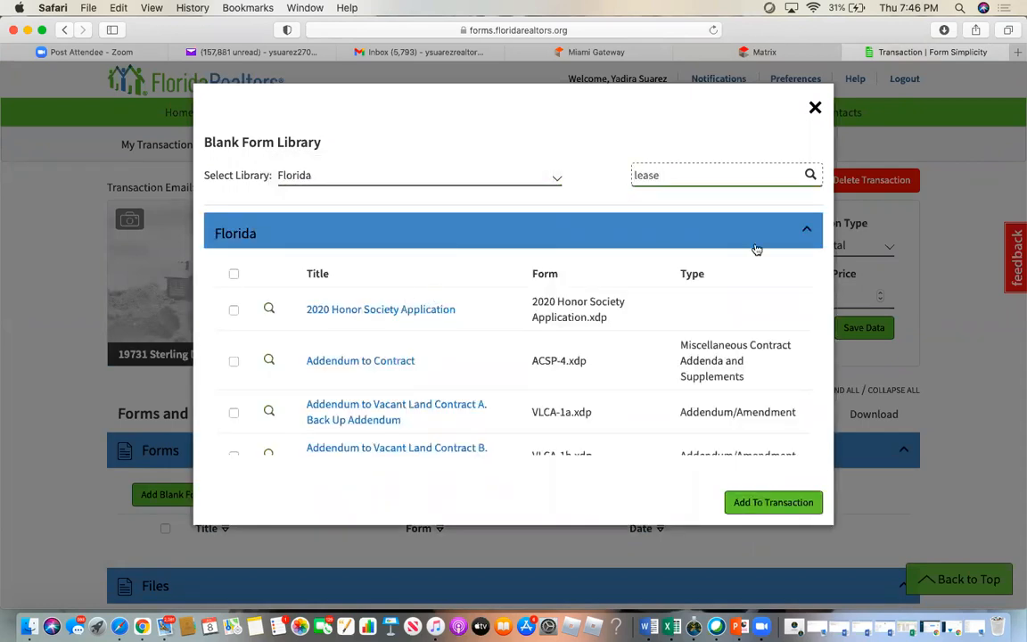
{"action": "key", "text": "Return"}
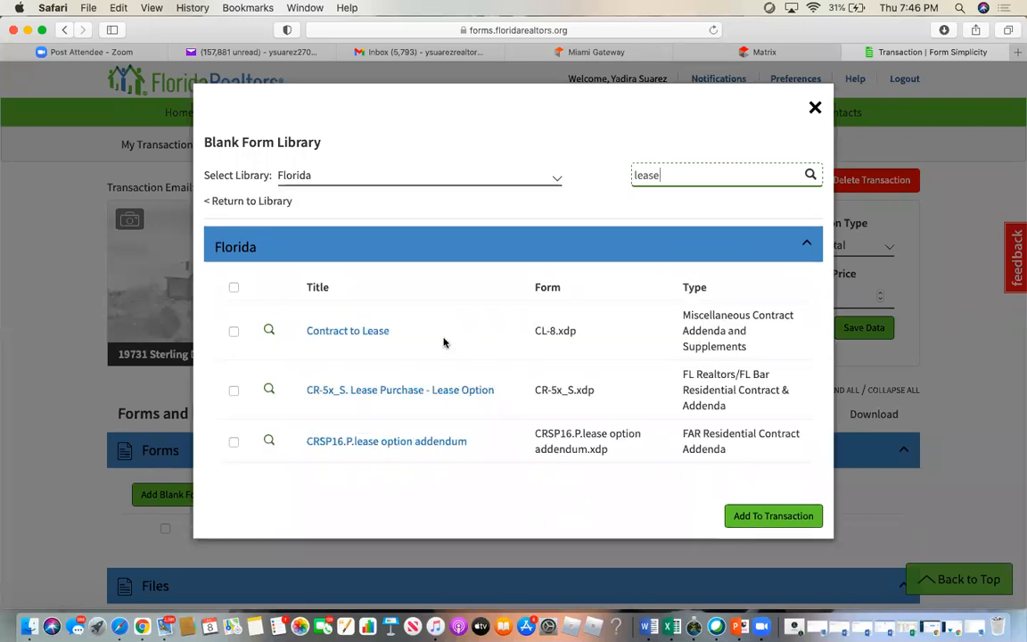
{"action": "left_click", "coordinate": [233, 331]}
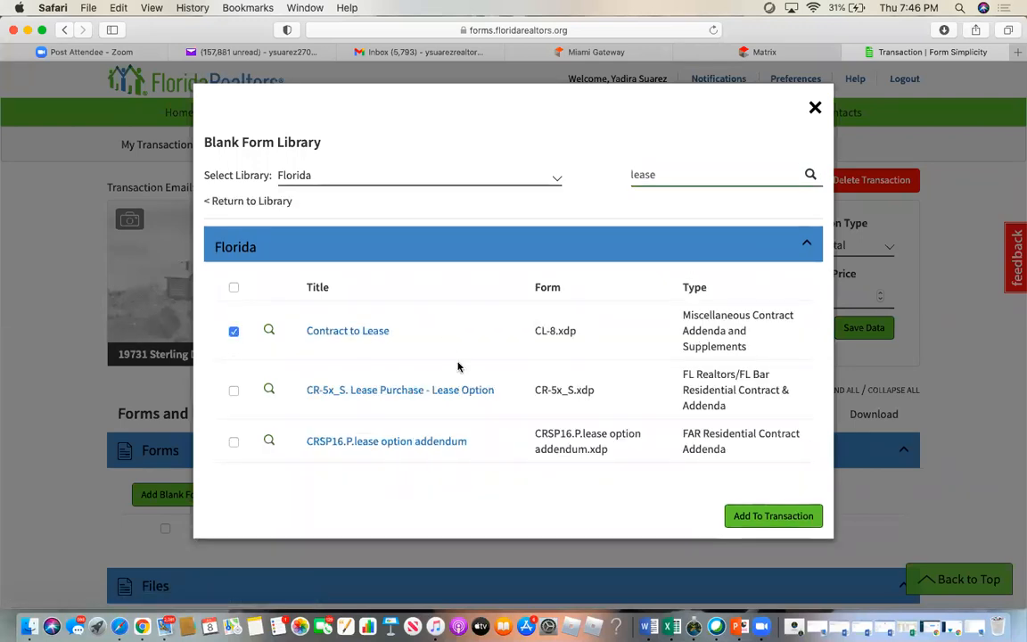
{"action": "left_click", "coordinate": [773, 516]}
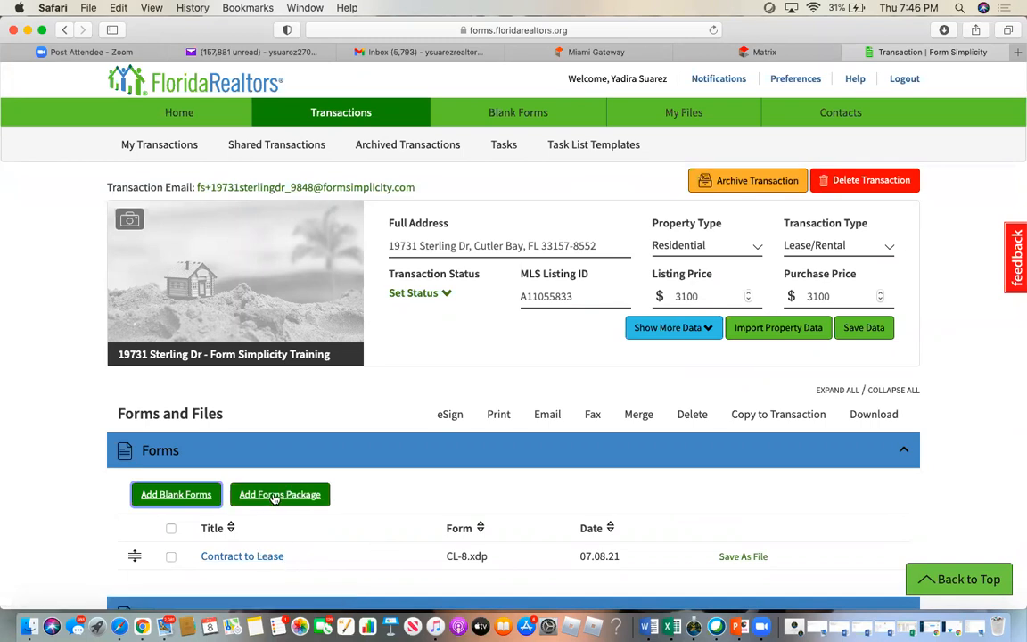
- Search the Florida library for 'as is' and add the AS IS Residential Contract for Sale and Purchase
{"action": "left_click", "coordinate": [177, 495]}
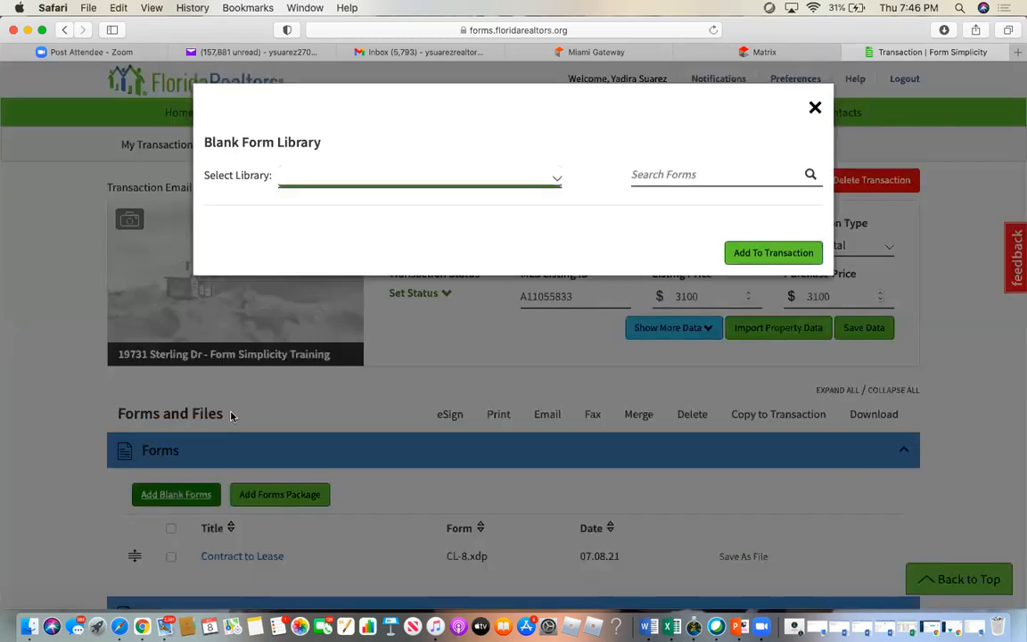
{"action": "left_click", "coordinate": [364, 176]}
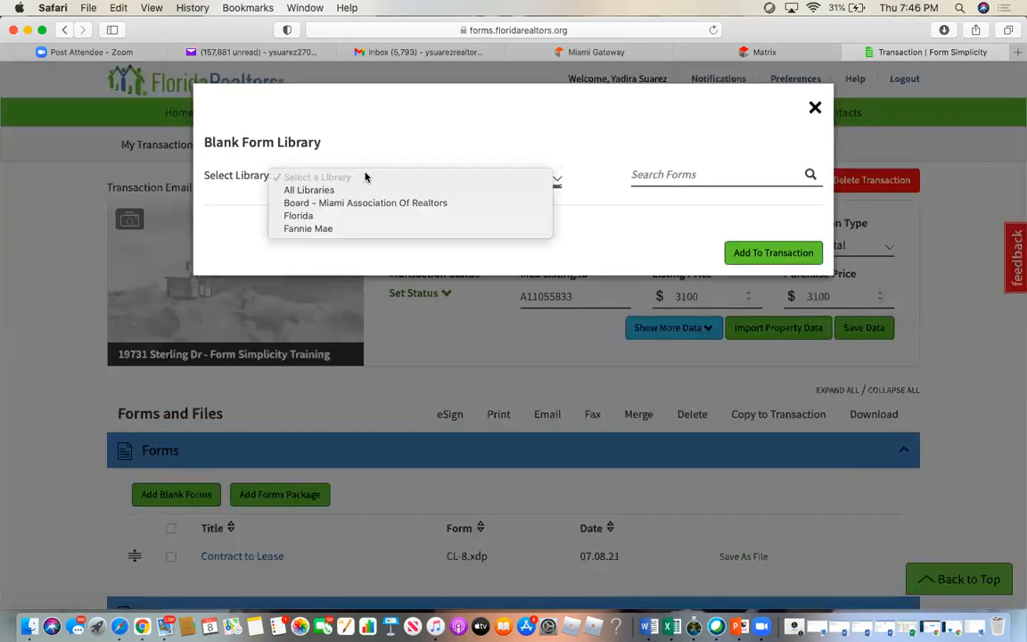
{"action": "left_click", "coordinate": [355, 216]}
{"action": "left_click", "coordinate": [706, 173]}
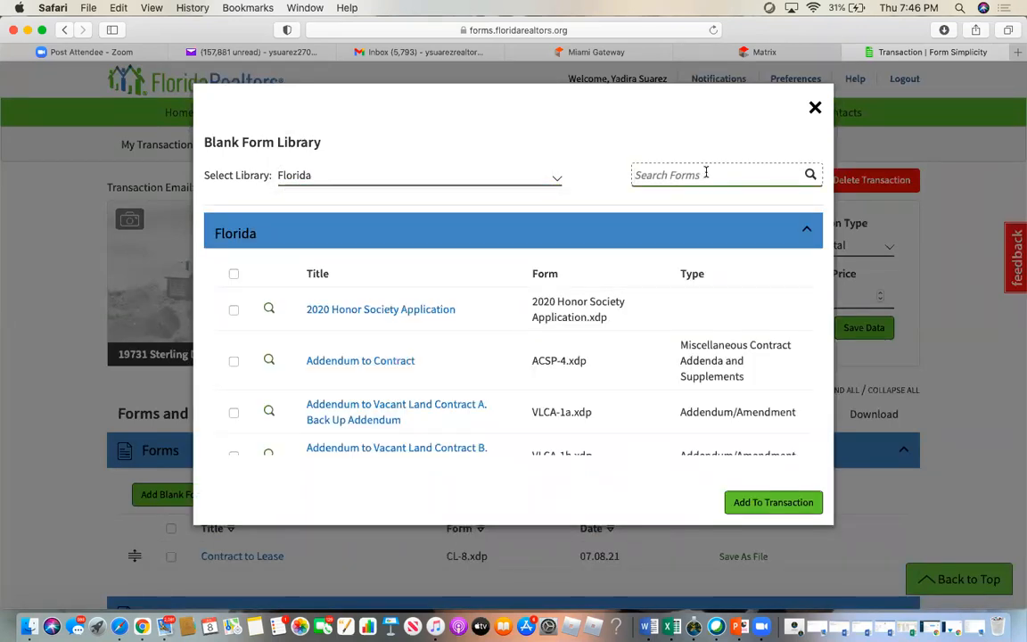
{"action": "type", "text": "as is"}
{"action": "key", "text": "Return"}
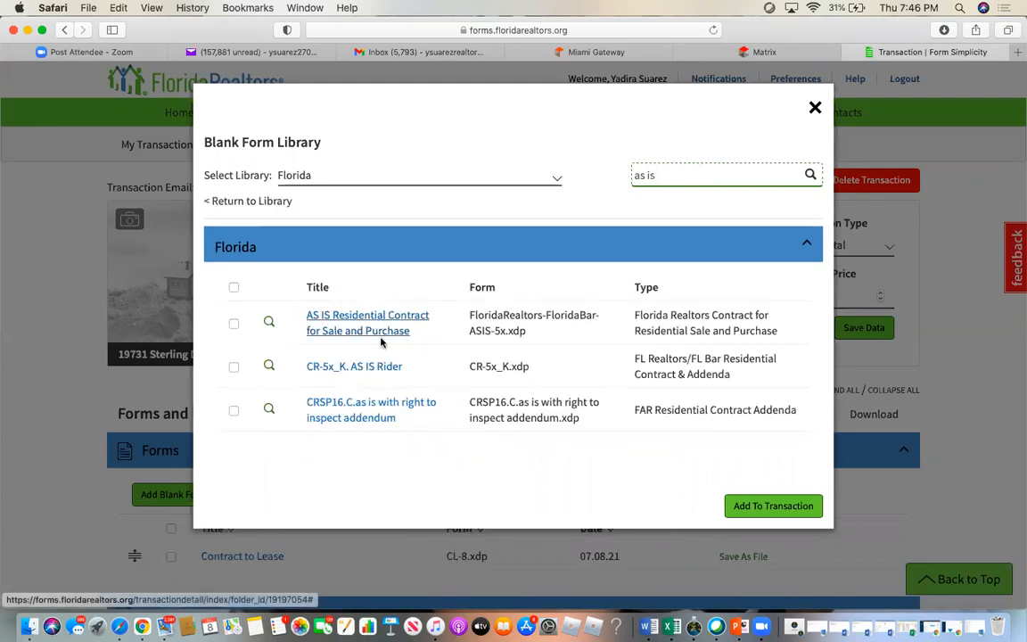
{"action": "left_click", "coordinate": [233, 325]}
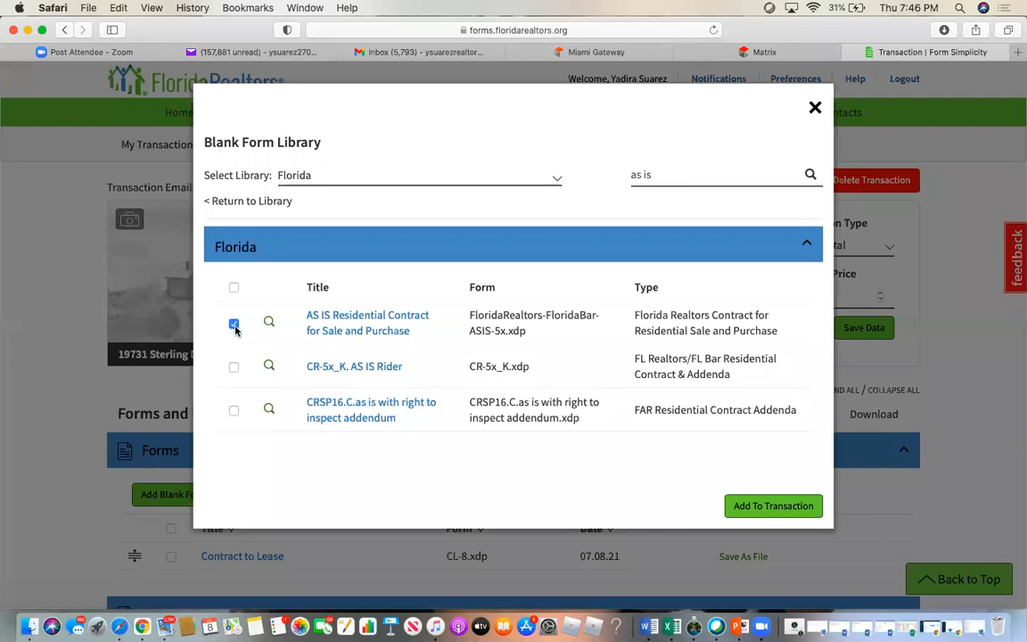
{"action": "left_click", "coordinate": [764, 507]}
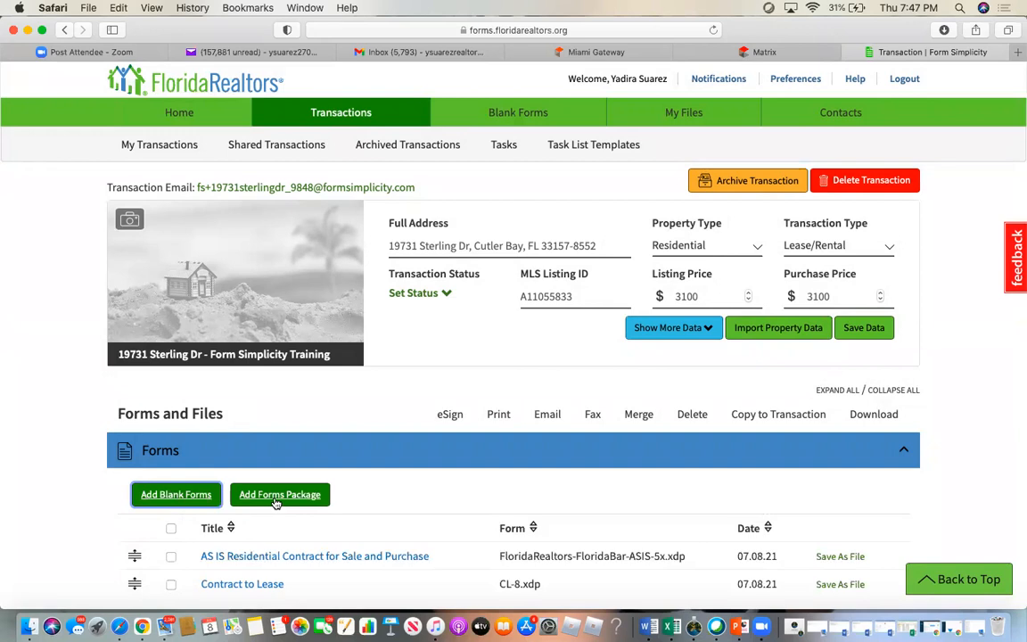
- Open the Contract to Lease form and review its pages
{"action": "left_click", "coordinate": [254, 585]}
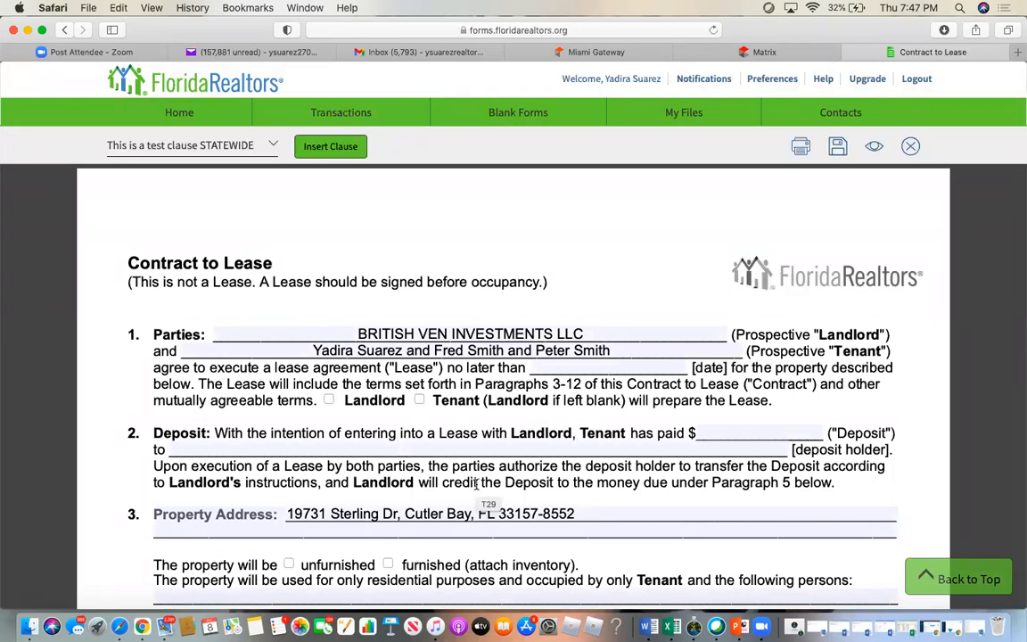
{"action": "scroll", "coordinate": [477, 482], "scroll_direction": "down", "scroll_amount": 5}
{"action": "scroll", "coordinate": [477, 482], "scroll_direction": "up", "scroll_amount": 5}
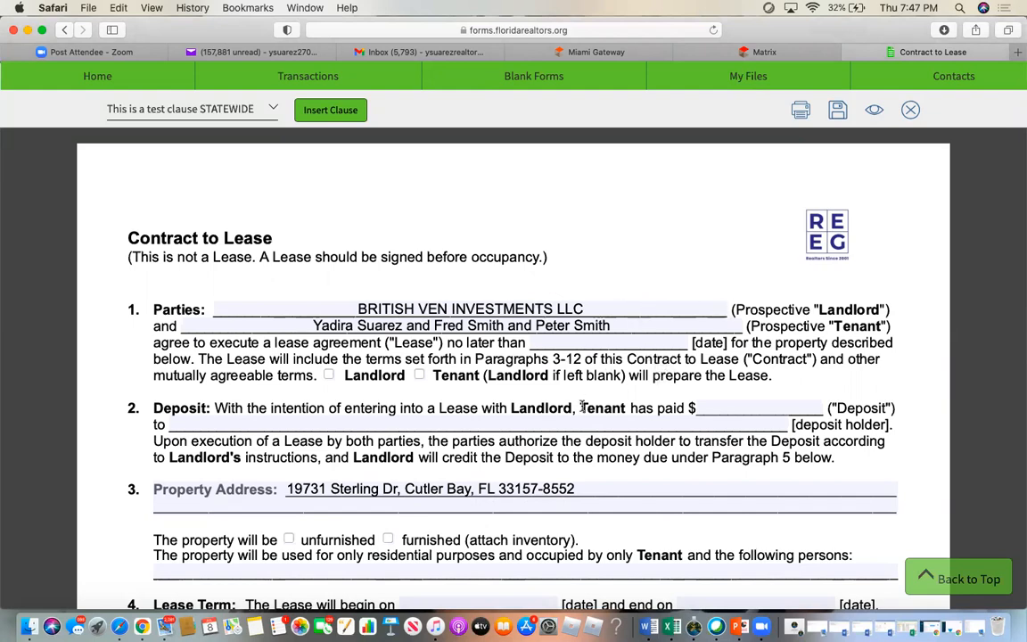
{"action": "scroll", "coordinate": [582, 407], "scroll_direction": "down", "scroll_amount": 5}
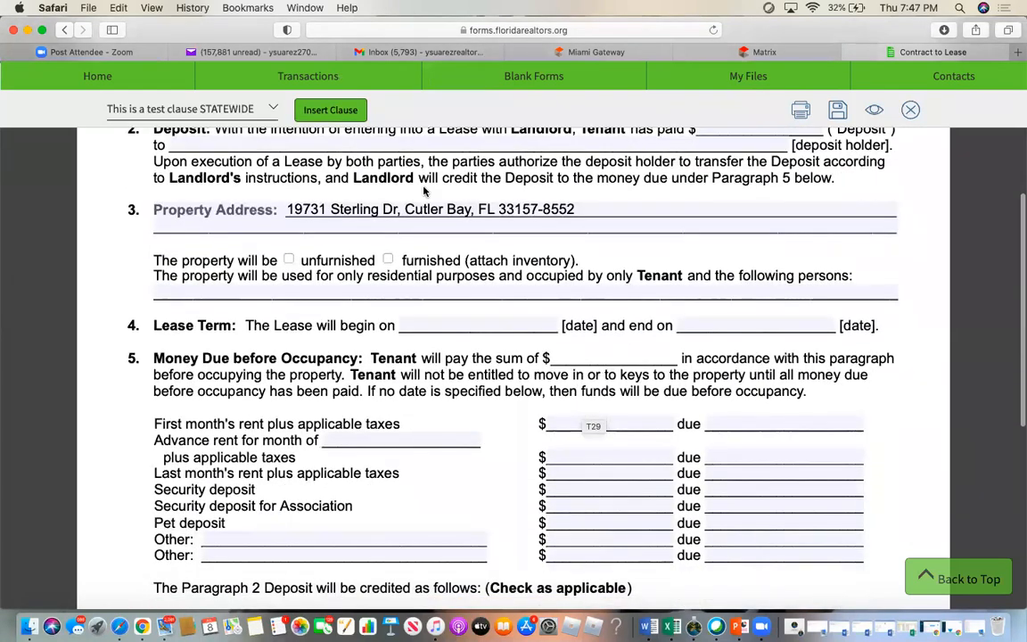
{"action": "scroll", "coordinate": [468, 436], "scroll_direction": "down", "scroll_amount": 8}
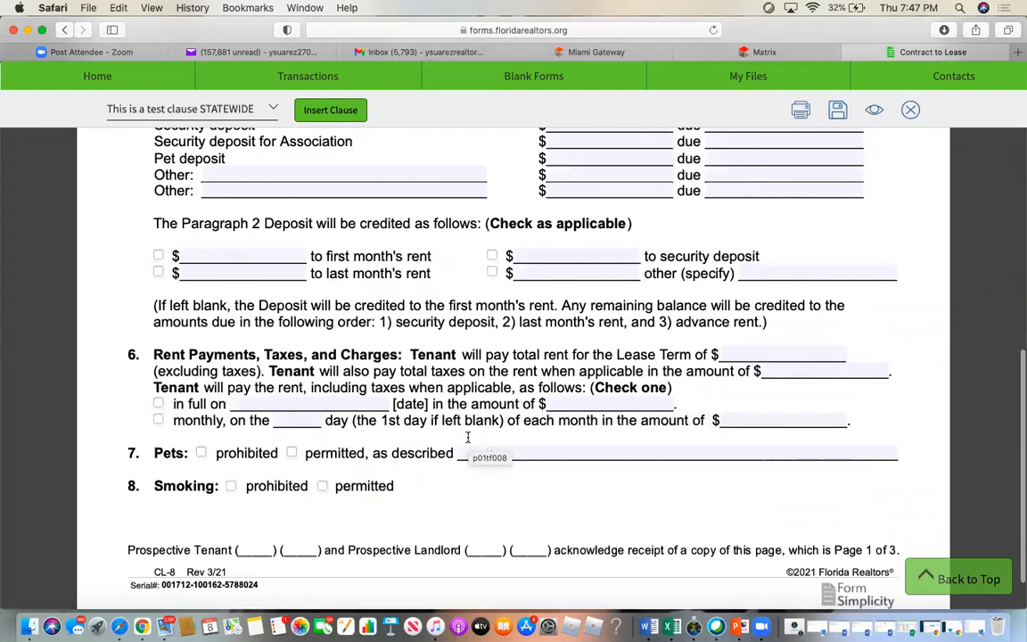
{"action": "scroll", "coordinate": [468, 437], "scroll_direction": "down", "scroll_amount": 20}
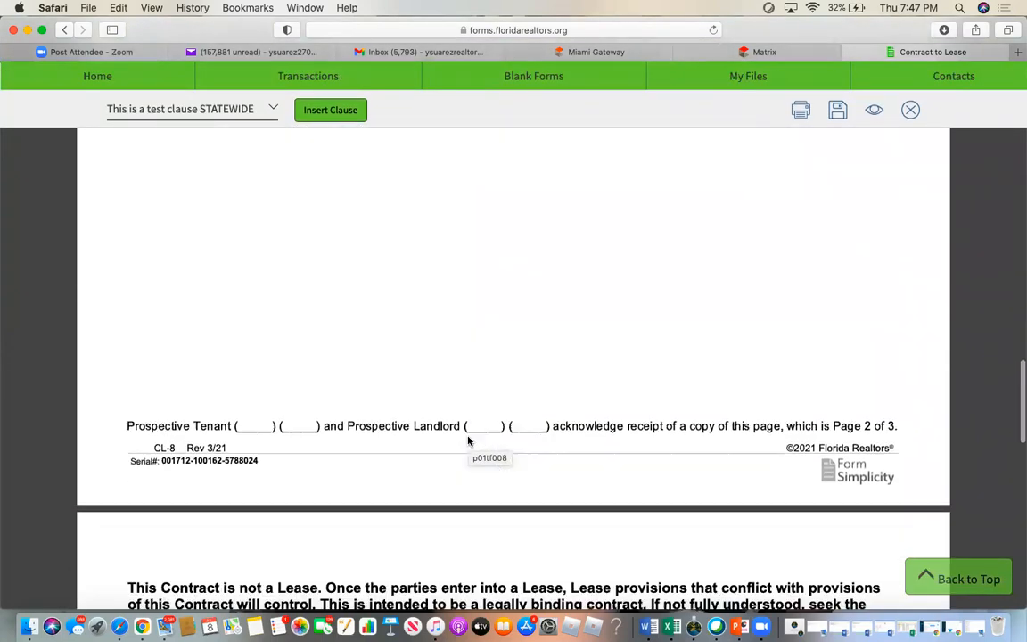
{"action": "scroll", "coordinate": [468, 442], "scroll_direction": "up", "scroll_amount": 4}
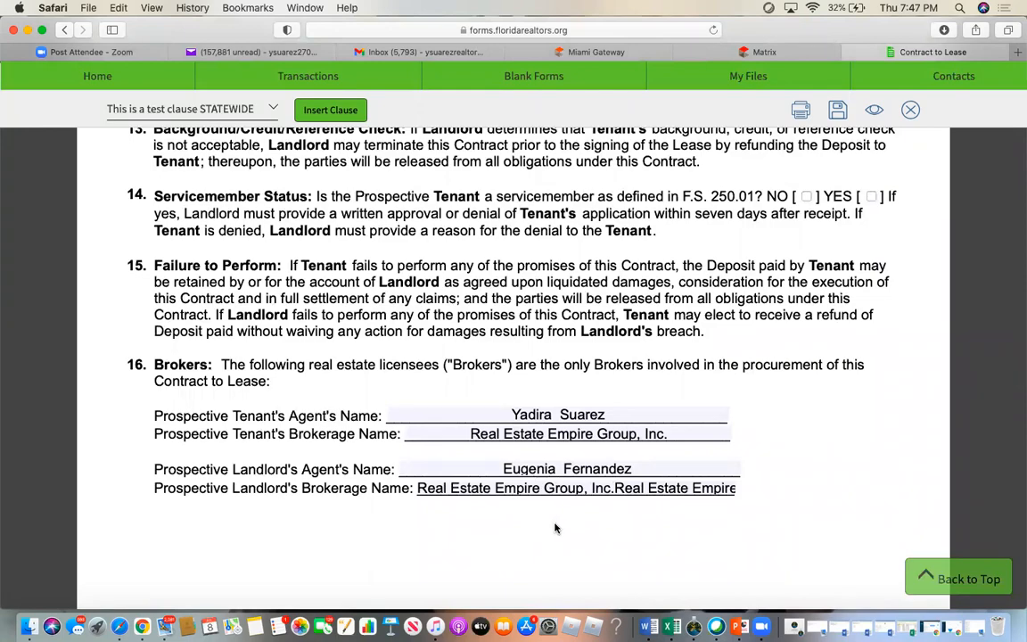
{"action": "scroll", "coordinate": [554, 528], "scroll_direction": "up", "scroll_amount": 15}
{"action": "scroll", "coordinate": [555, 529], "scroll_direction": "up", "scroll_amount": 10}
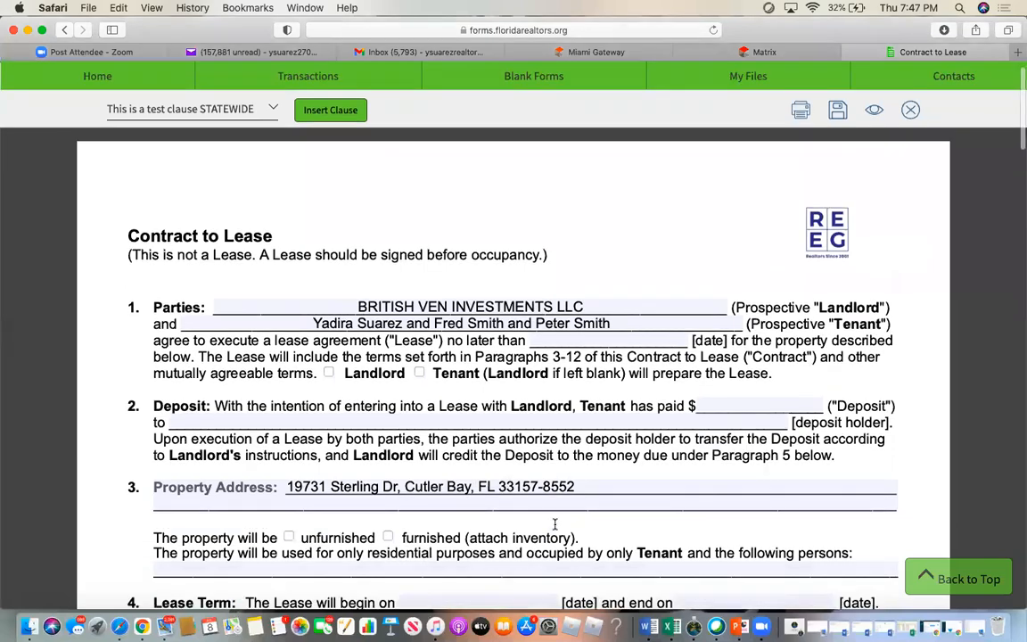
{"action": "scroll", "coordinate": [555, 525], "scroll_direction": "down", "scroll_amount": 10}
{"action": "scroll", "coordinate": [555, 524], "scroll_direction": "up", "scroll_amount": 10}
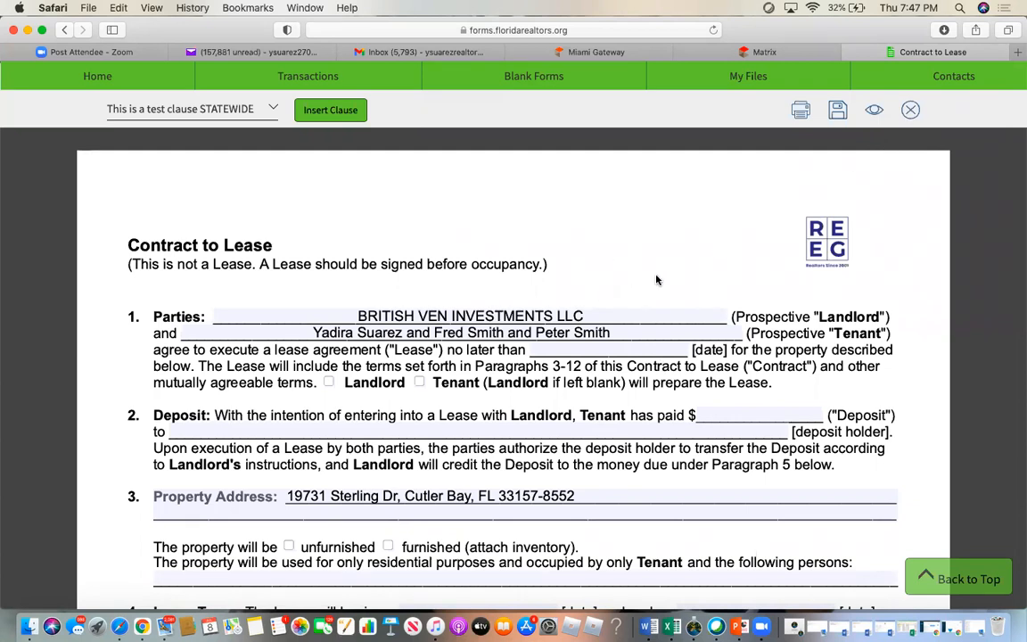
- Save the Contract to Lease form and return to the transaction overview
{"action": "left_click", "coordinate": [839, 113]}
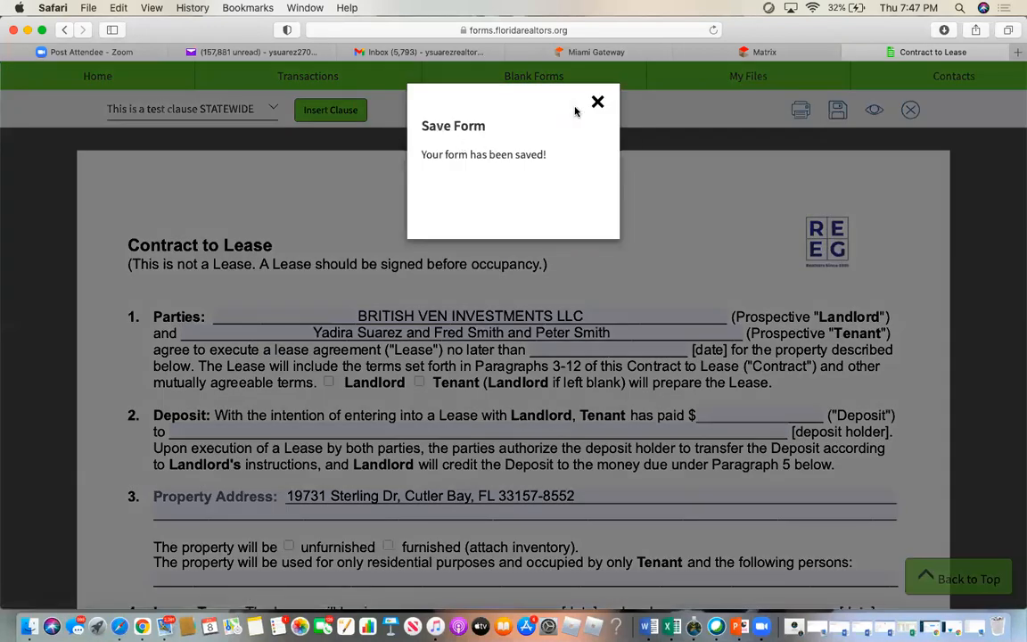
{"action": "left_click", "coordinate": [597, 102]}
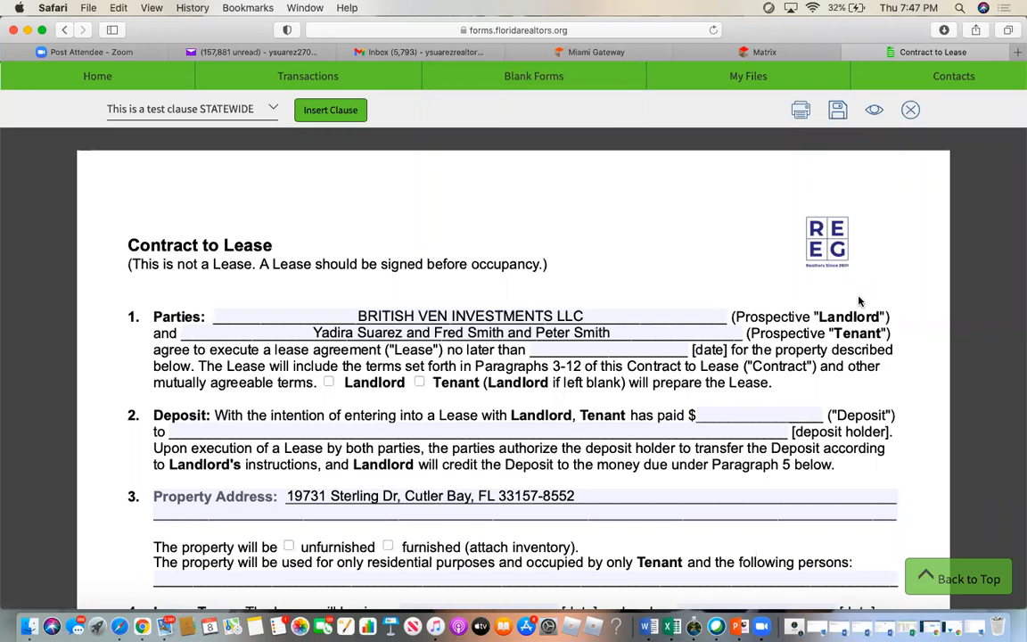
{"action": "left_click", "coordinate": [910, 111]}
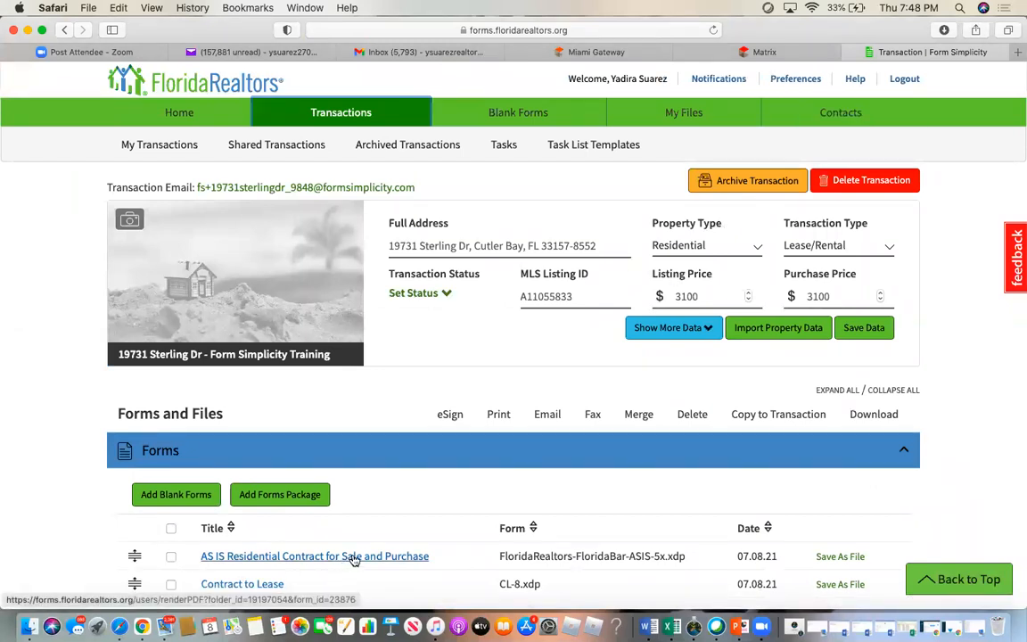
- Delete both forms from the transaction and bring up the Form Packages list
{"action": "left_click", "coordinate": [171, 528]}
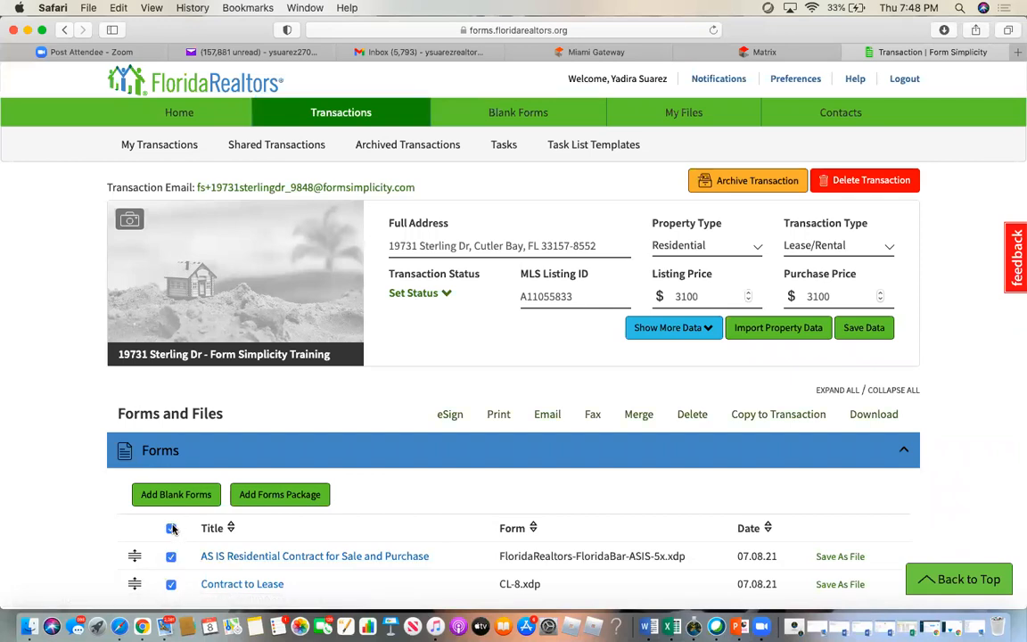
{"action": "left_click", "coordinate": [692, 416]}
{"action": "left_click", "coordinate": [677, 257]}
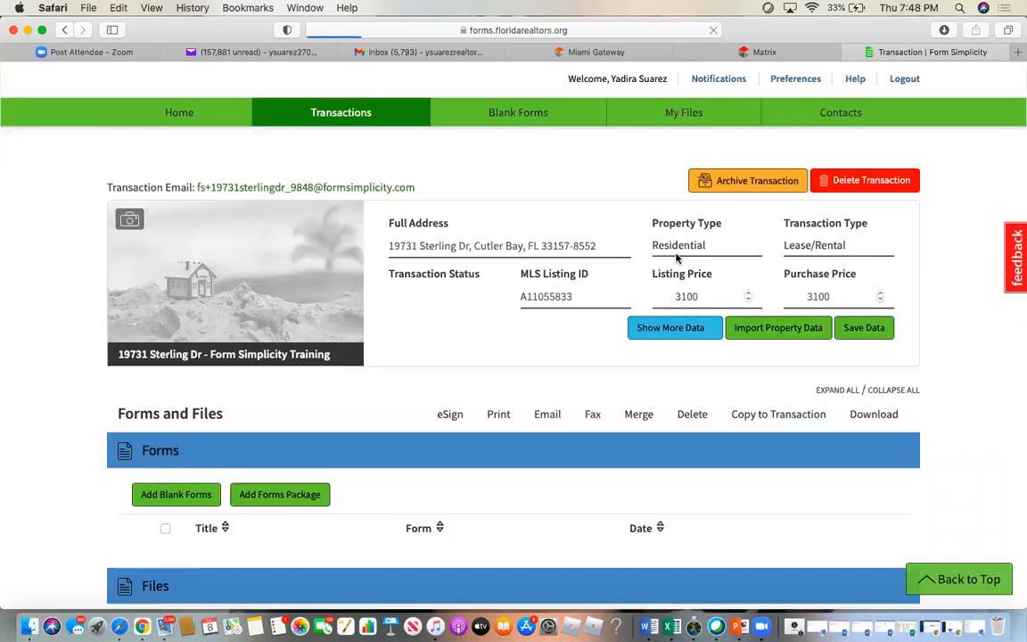
{"action": "left_click", "coordinate": [279, 495]}
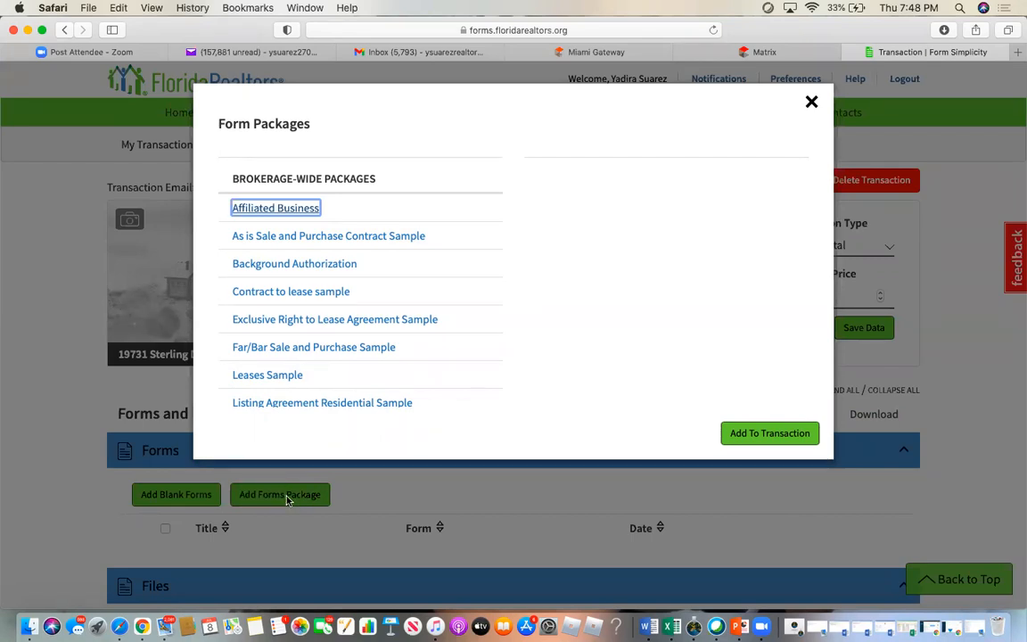
- Add Contract to Lease (CL-8.xdp) from the 'Contract to lease sample' package to the transaction
{"action": "left_click", "coordinate": [304, 293]}
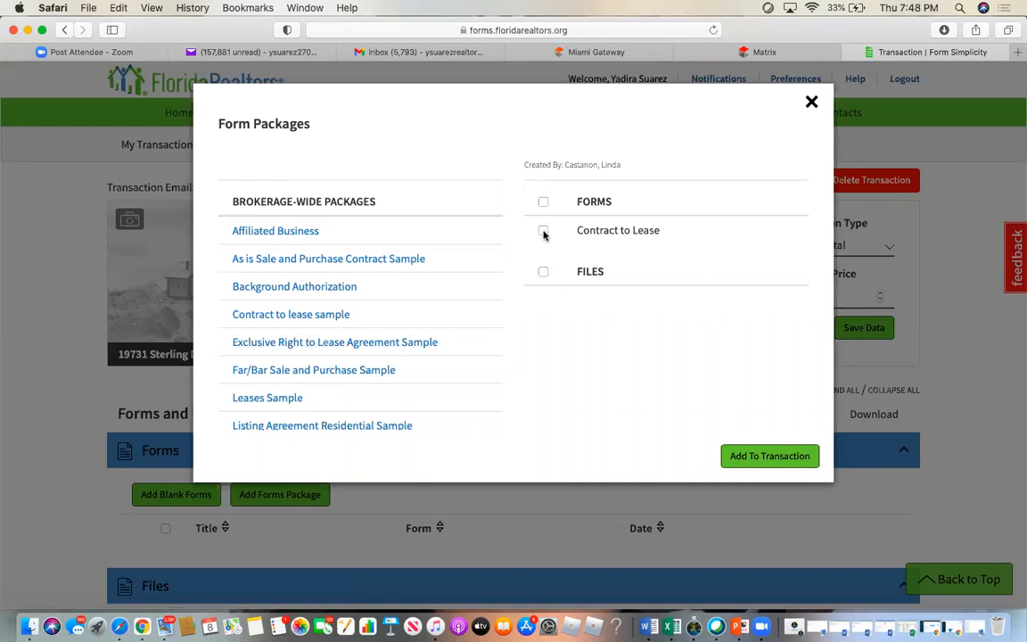
{"action": "left_click", "coordinate": [543, 232]}
{"action": "left_click", "coordinate": [768, 456]}
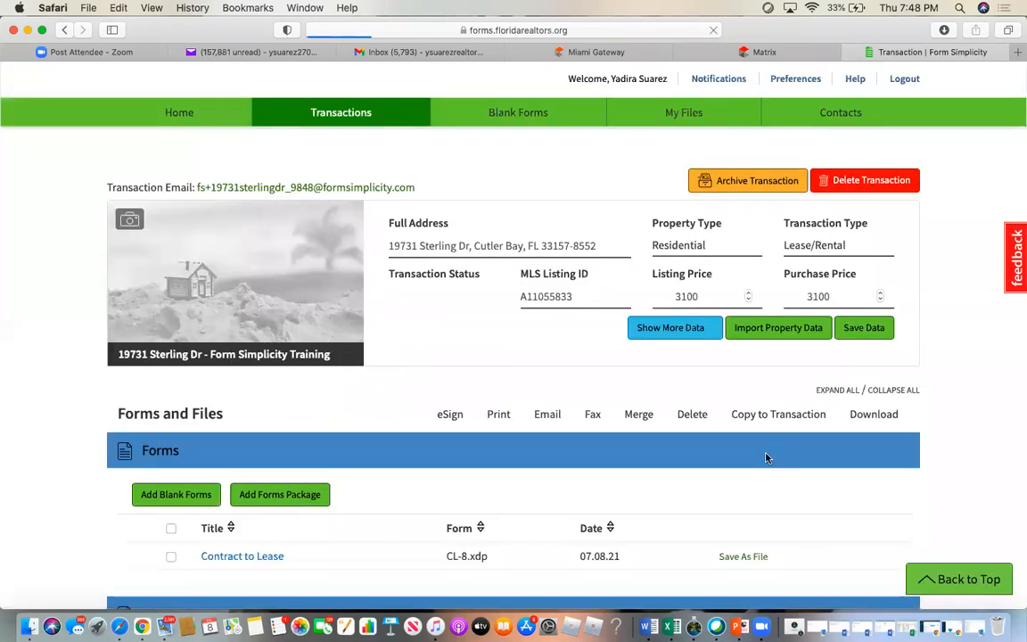
{"action": "left_click", "coordinate": [294, 496]}
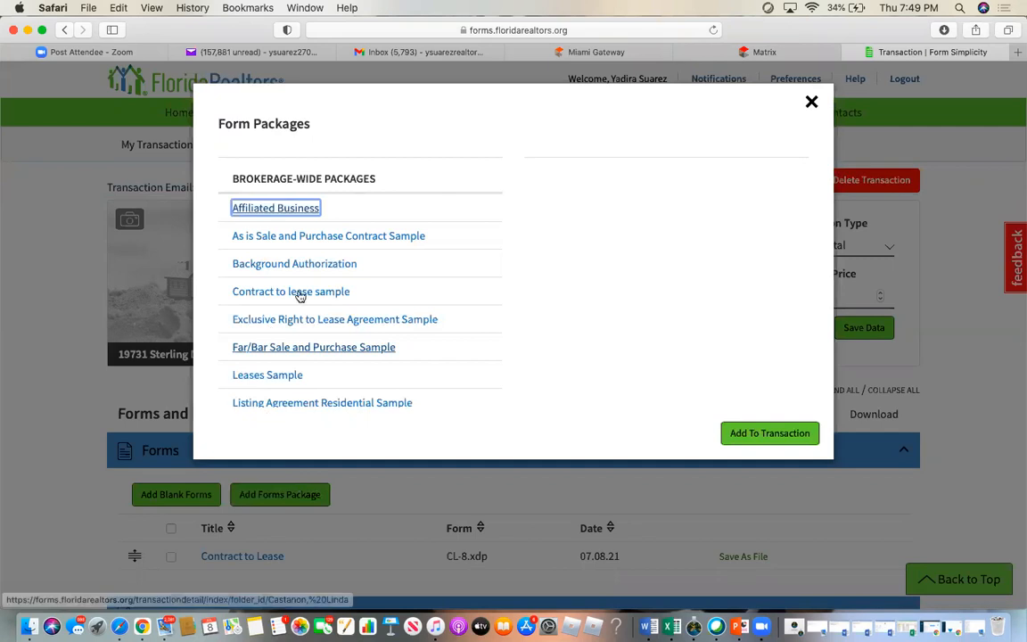
- Add AS IS contract, Condominium Rider, FHA - VA and Lead Based Paint Disclosure from the 'As is Sale and Purchase Contract Sample' package
{"action": "left_click", "coordinate": [280, 236]}
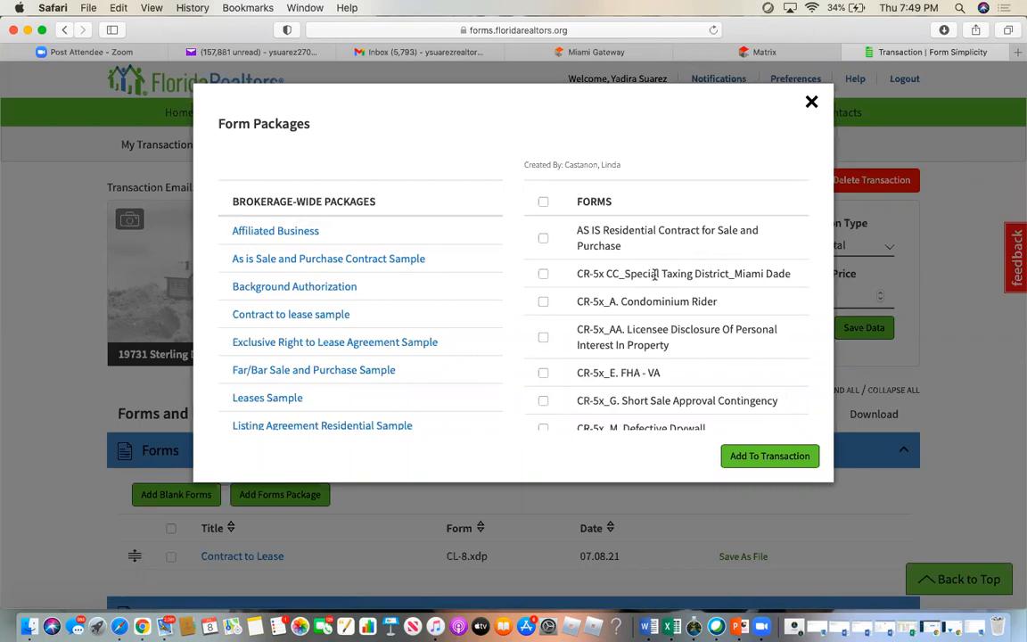
{"action": "left_click", "coordinate": [543, 239]}
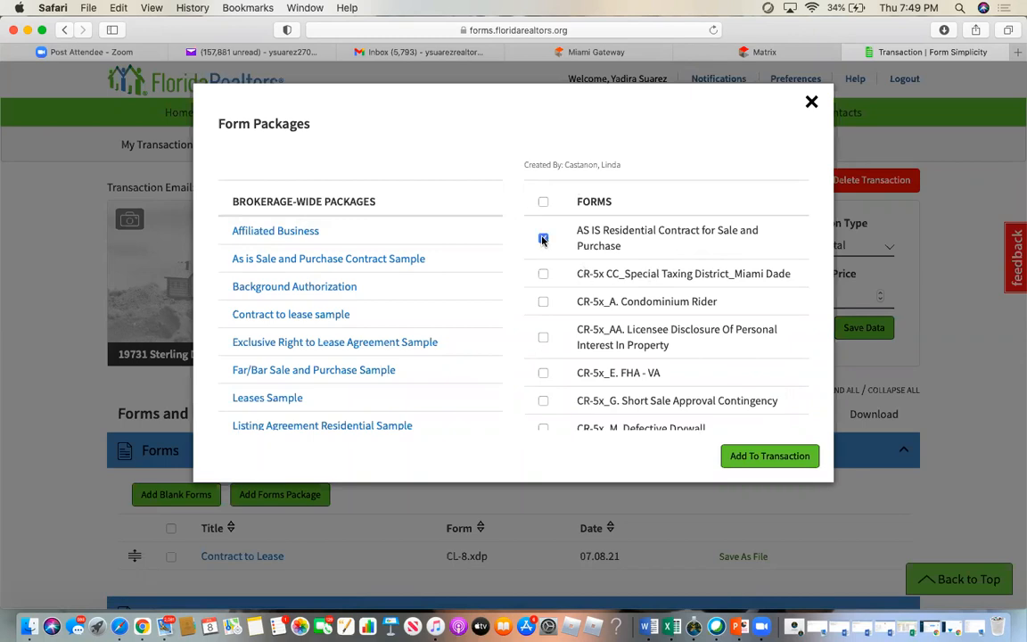
{"action": "left_click", "coordinate": [543, 302]}
{"action": "left_click", "coordinate": [543, 374]}
{"action": "scroll", "coordinate": [750, 341], "scroll_direction": "down", "scroll_amount": 3}
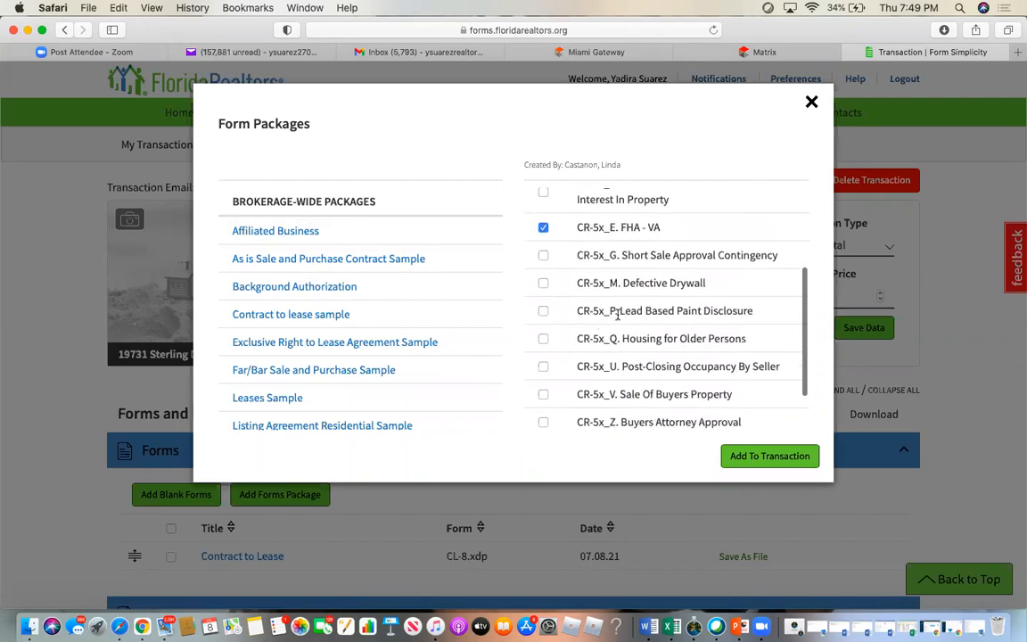
{"action": "left_click", "coordinate": [543, 311]}
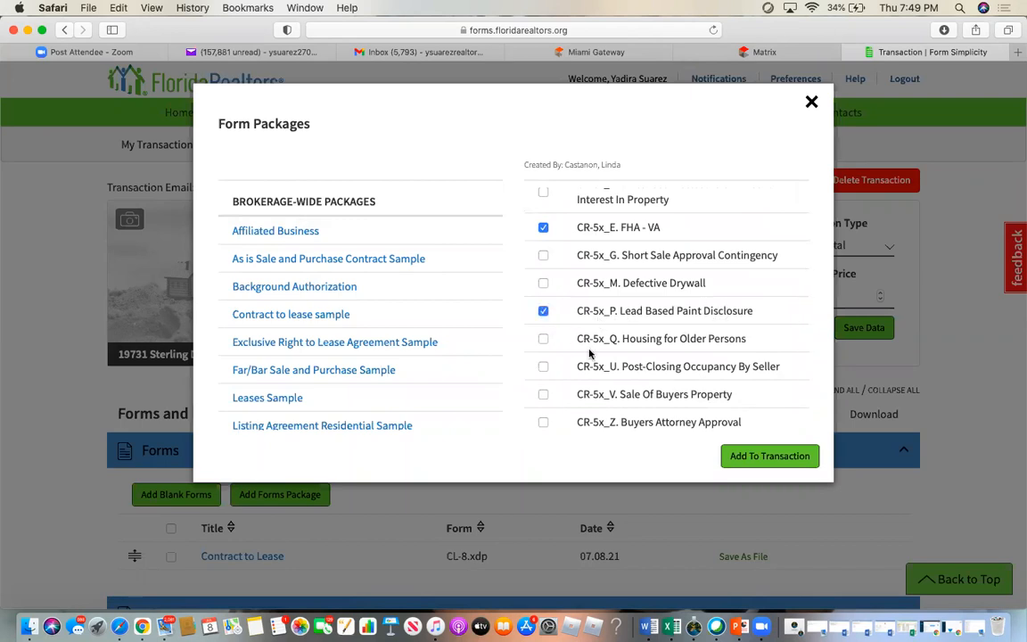
{"action": "scroll", "coordinate": [588, 354], "scroll_direction": "up", "scroll_amount": 5}
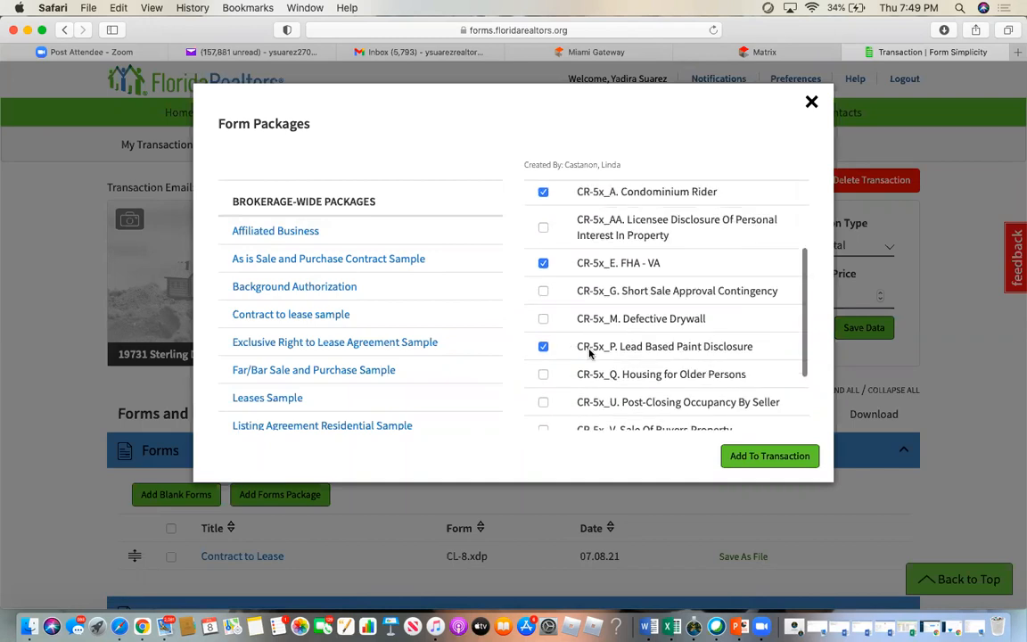
{"action": "scroll", "coordinate": [588, 350], "scroll_direction": "down", "scroll_amount": 1}
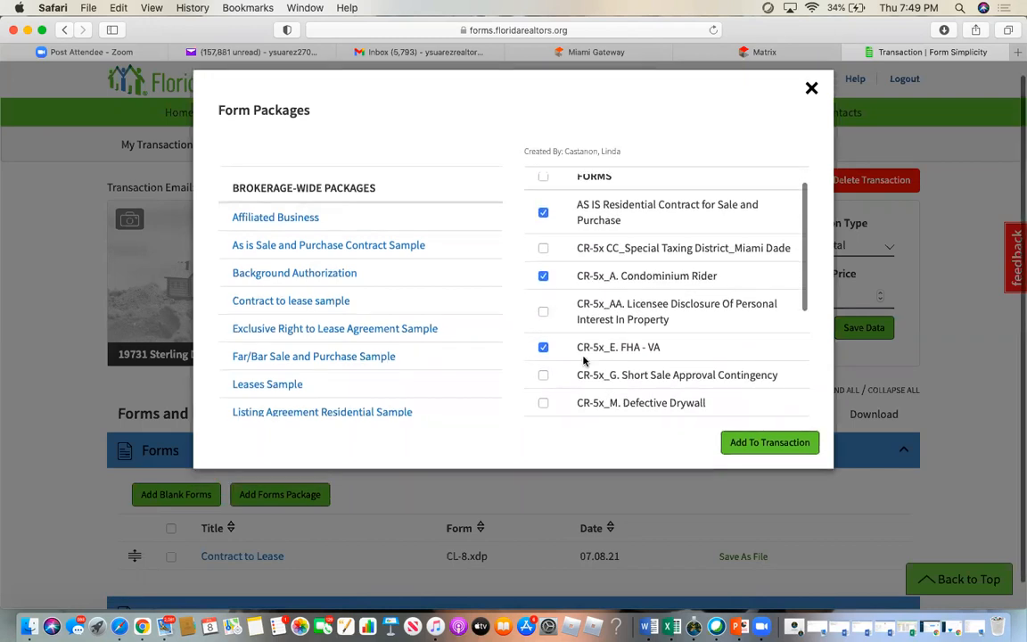
{"action": "left_click", "coordinate": [771, 443]}
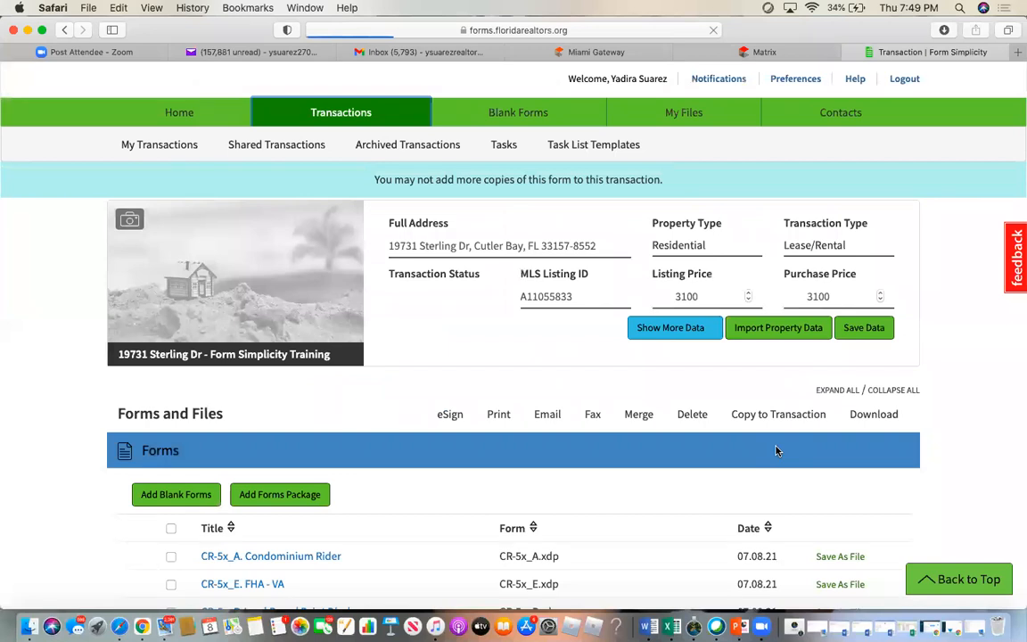
- Select all five transaction forms and send them to Print
{"action": "scroll", "coordinate": [432, 550], "scroll_direction": "down", "scroll_amount": 5}
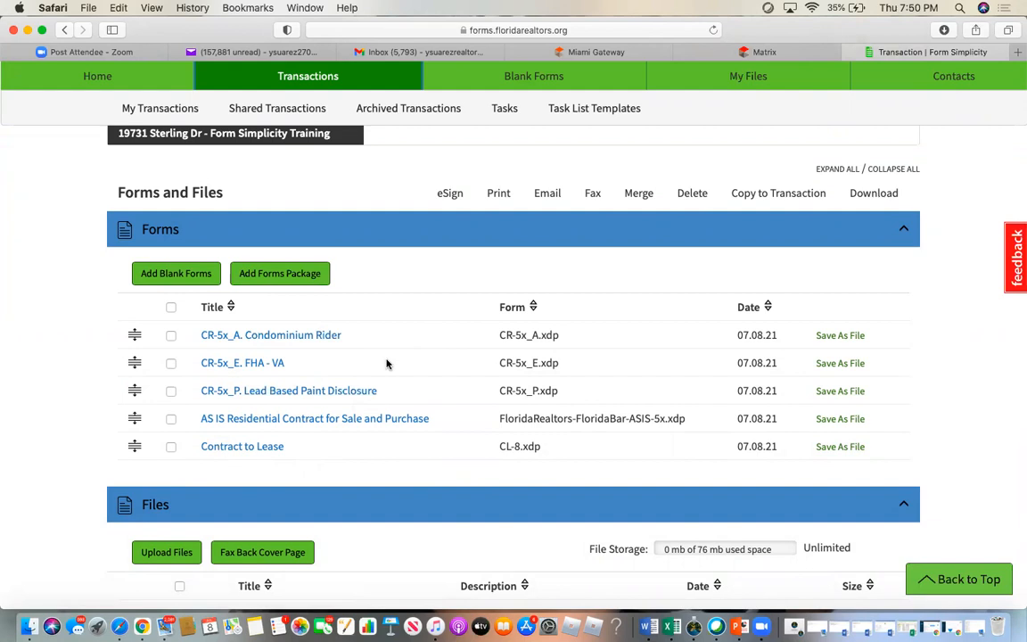
{"action": "left_click", "coordinate": [172, 308]}
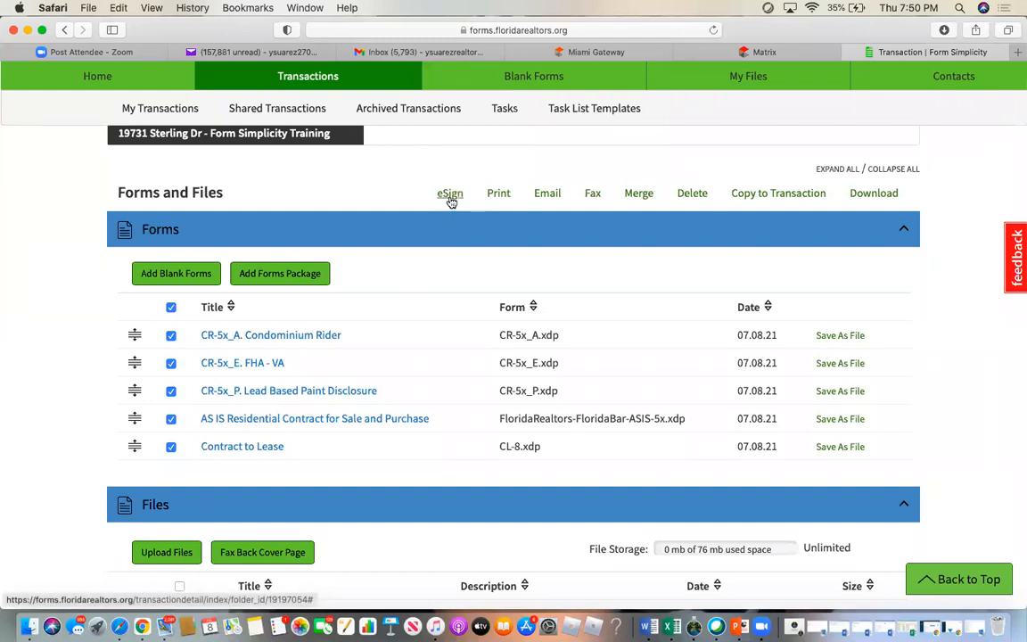
{"action": "left_click", "coordinate": [500, 197]}
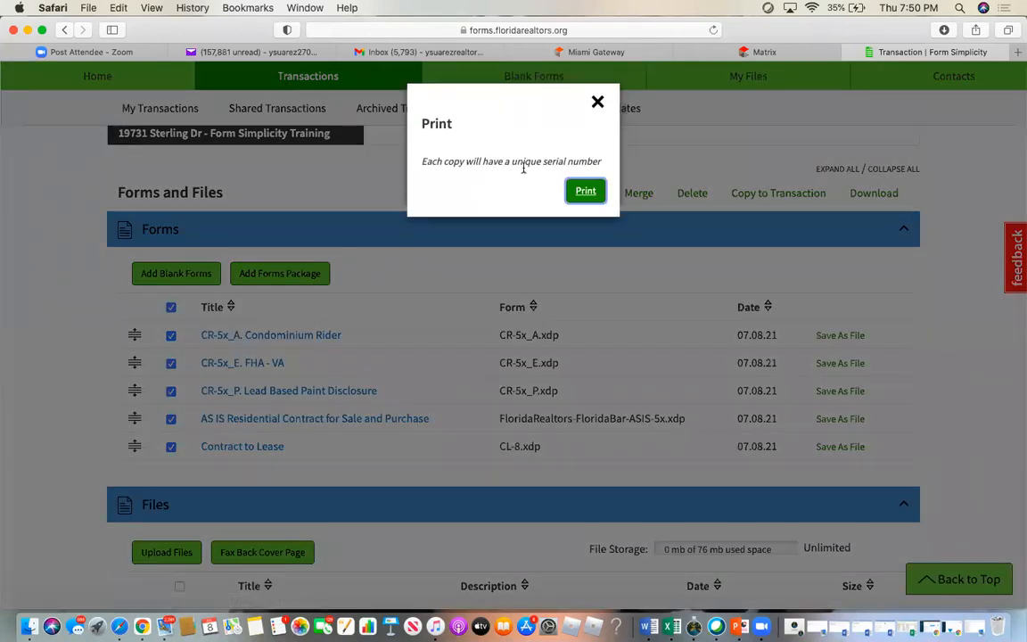
- Generate the 21-page serial-numbered PDF, check its serial number, close it unprinted, and reselect all forms
{"action": "left_click", "coordinate": [586, 192]}
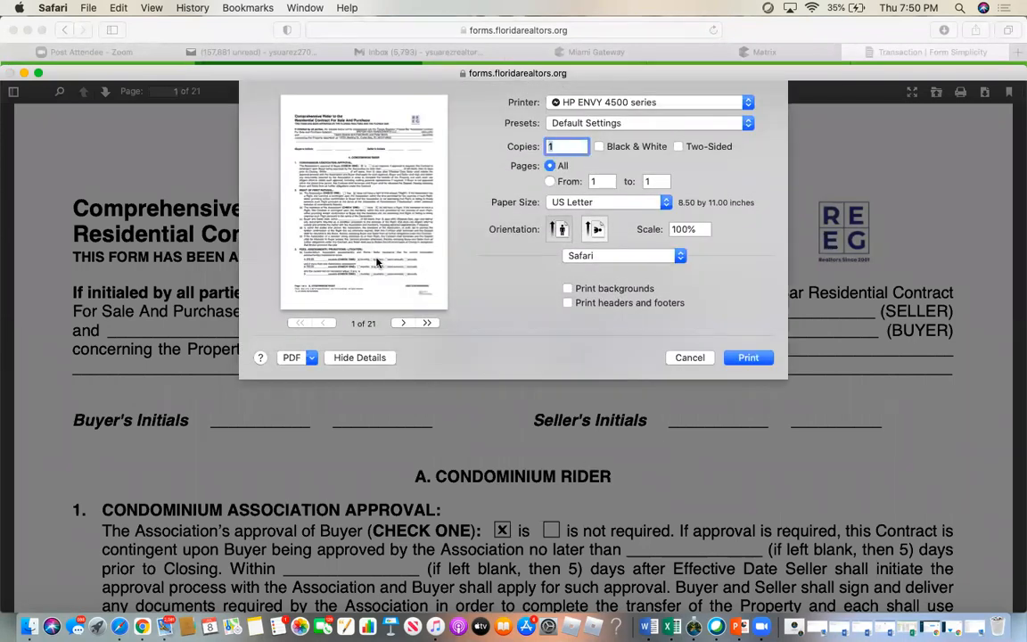
{"action": "left_click", "coordinate": [689, 357]}
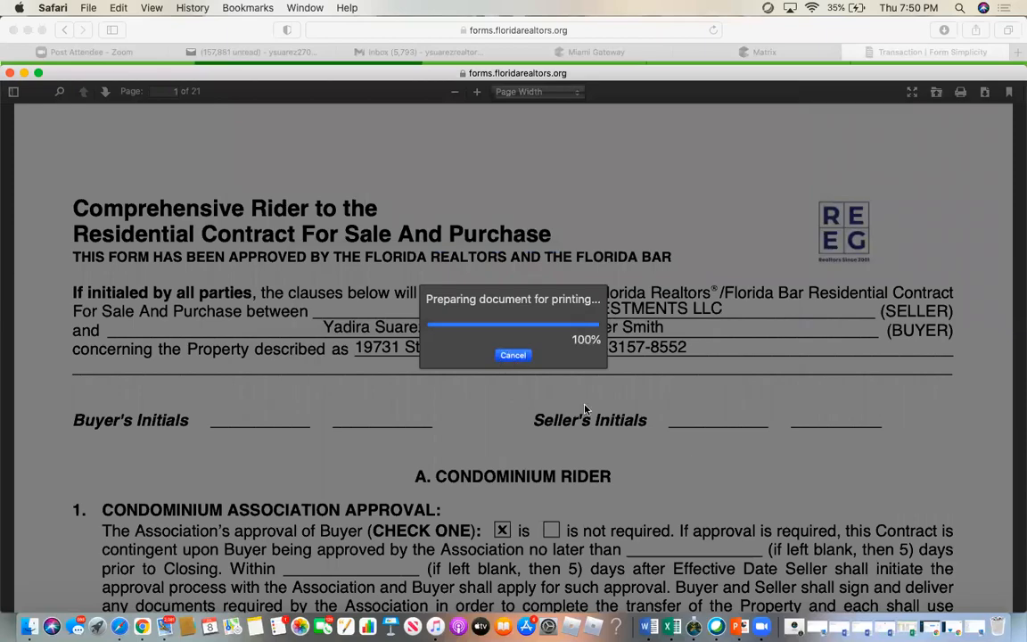
{"action": "scroll", "coordinate": [588, 412], "scroll_direction": "down", "scroll_amount": 10}
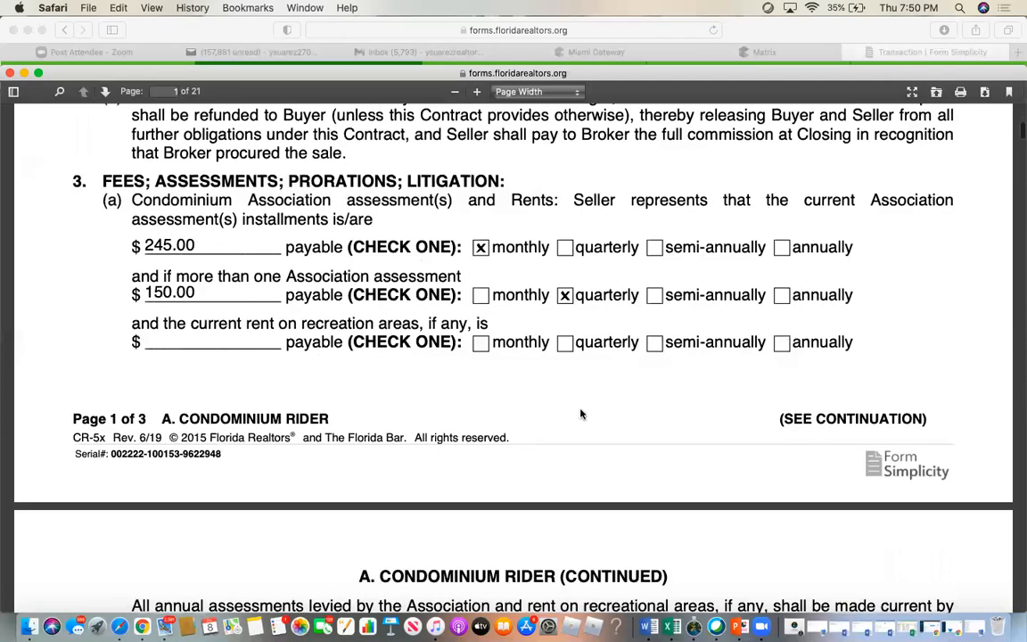
{"action": "left_click_drag", "start_coordinate": [109, 453], "coordinate": [232, 453]}
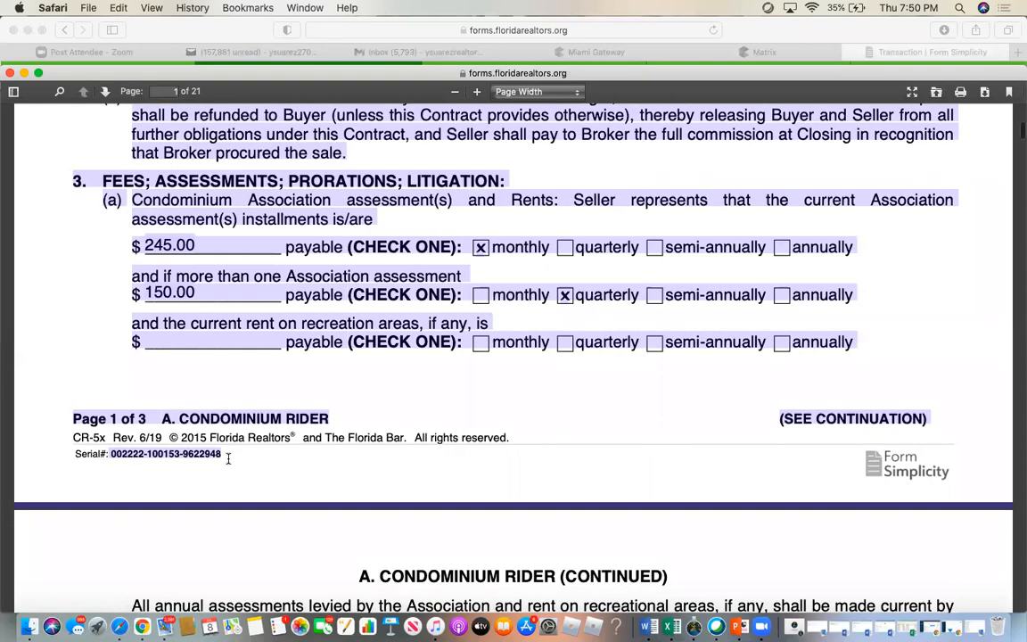
{"action": "left_click", "coordinate": [228, 456]}
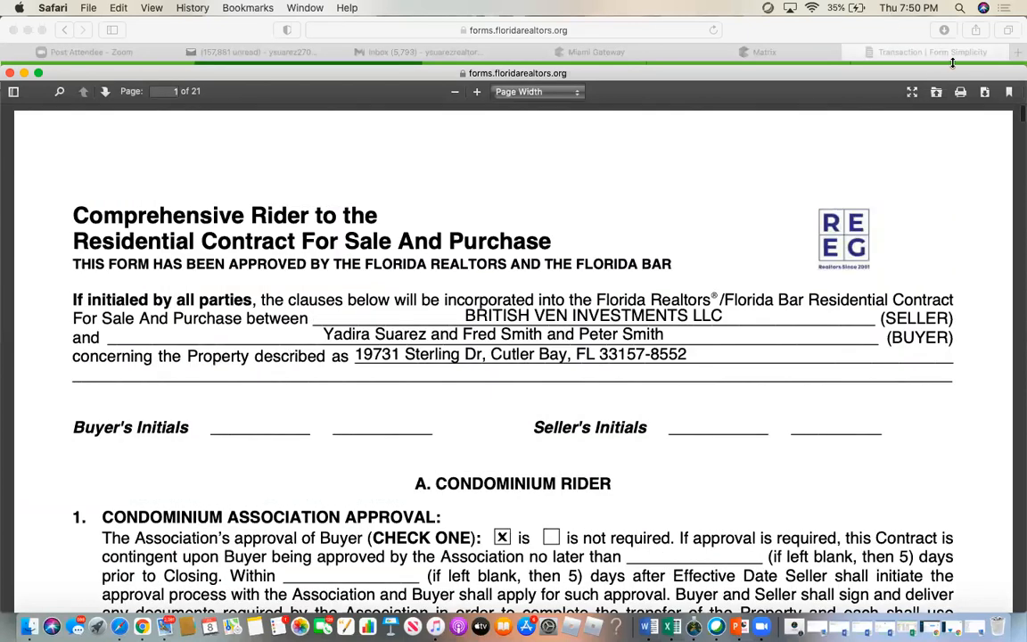
{"action": "left_click", "coordinate": [10, 74]}
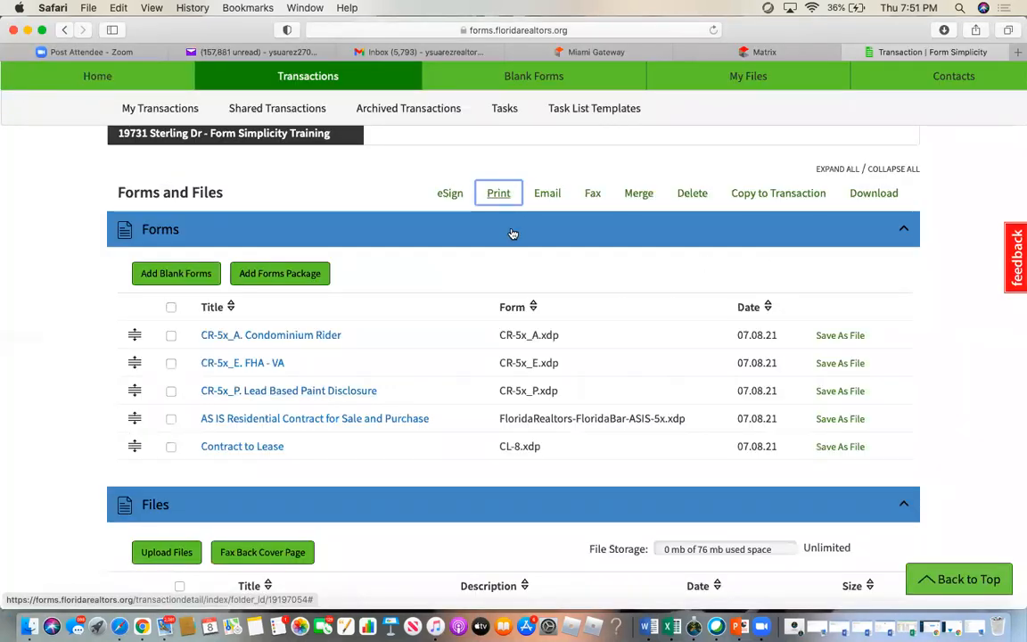
{"action": "left_click", "coordinate": [172, 308]}
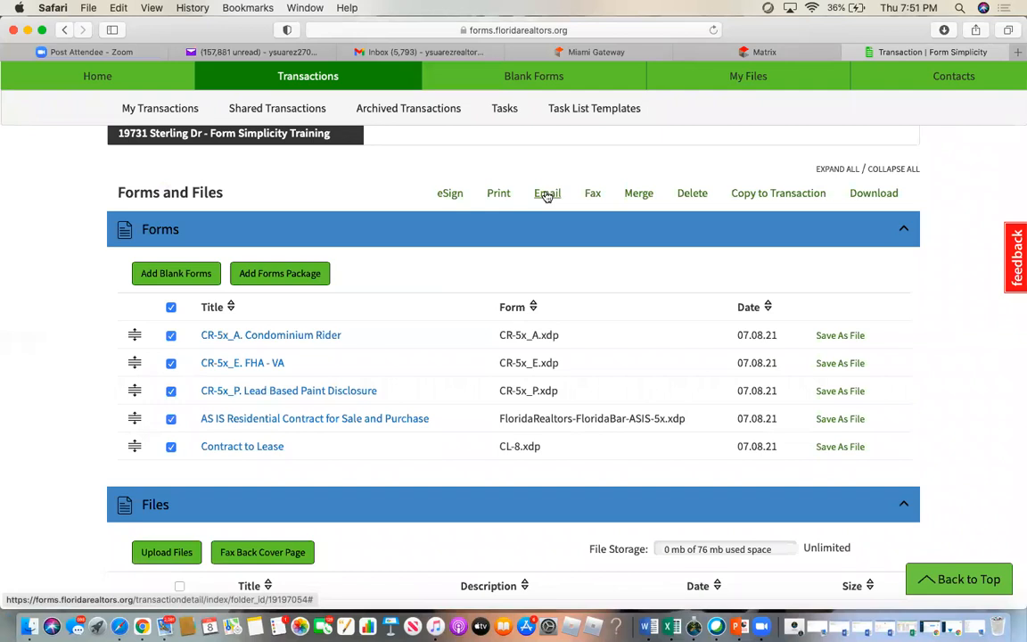
- Discard the fax of the selected forms and open the Merge window for all five
{"action": "left_click", "coordinate": [592, 195]}
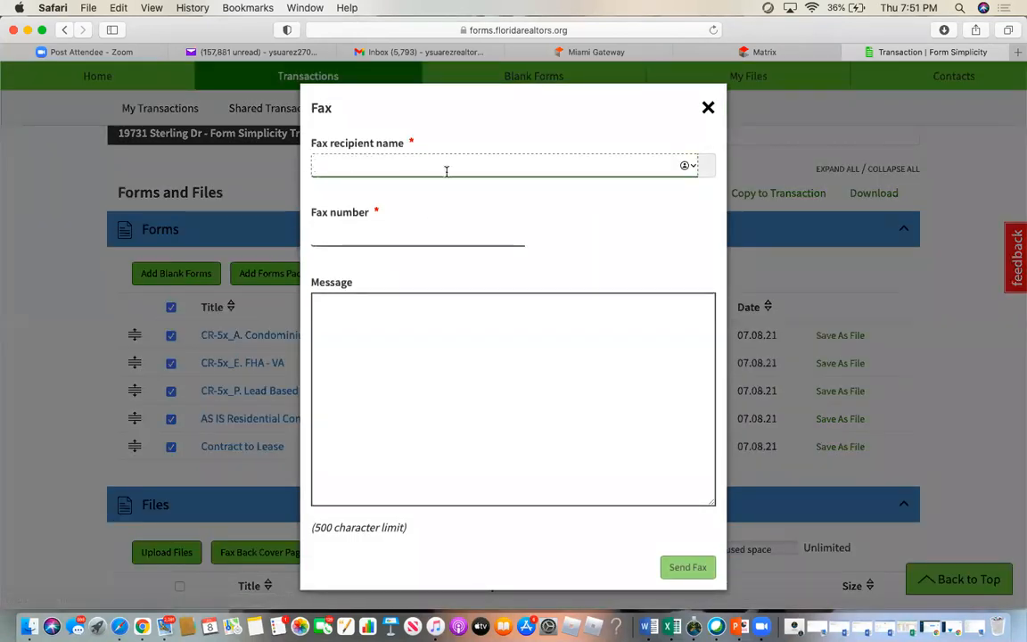
{"action": "type", "text": "xcnkn"}
{"action": "key", "text": "BackSpace"}
{"action": "key", "text": "BackSpace"}
{"action": "key", "text": "BackSpace"}
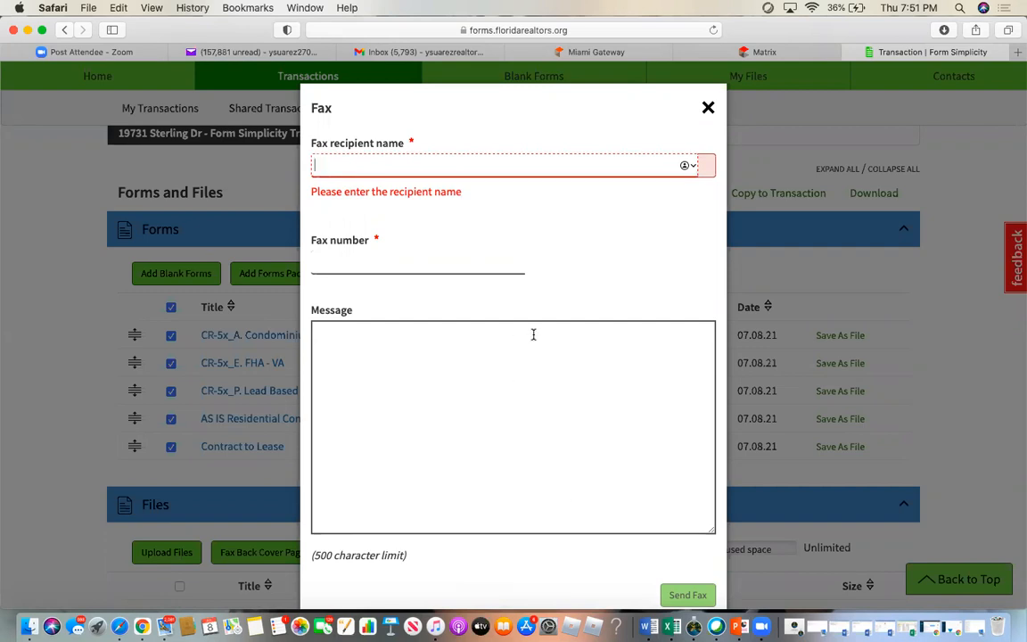
{"action": "left_click", "coordinate": [708, 108]}
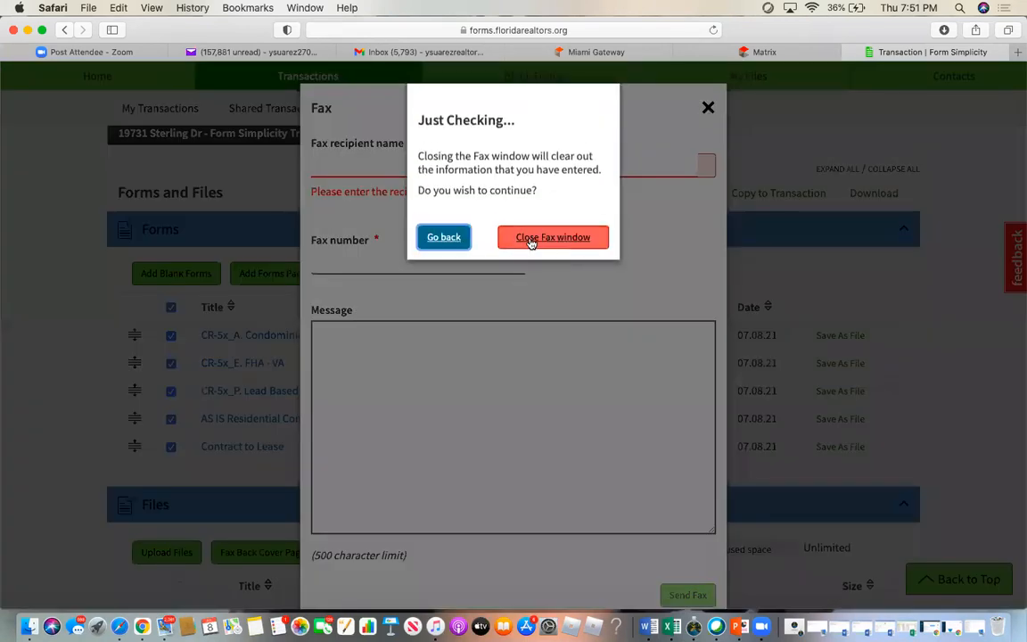
{"action": "left_click", "coordinate": [529, 238]}
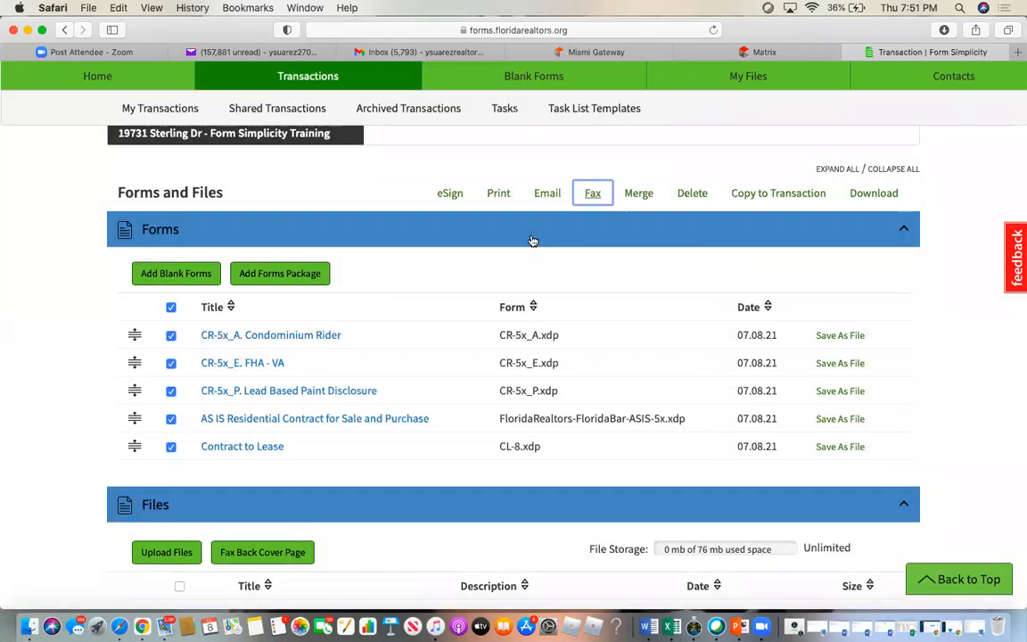
{"action": "left_click", "coordinate": [640, 193]}
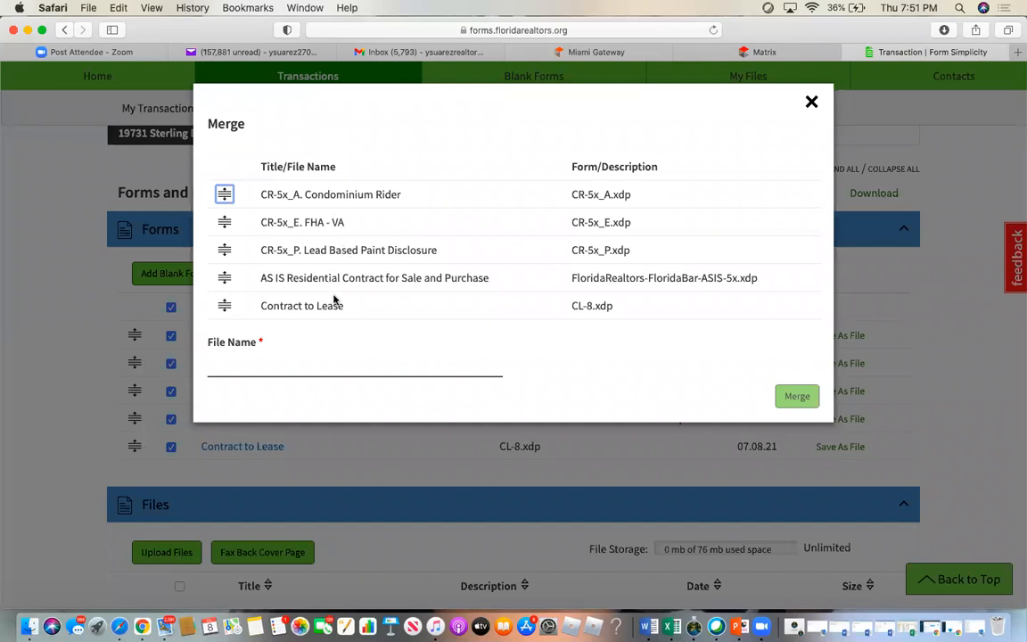
- Abandon the merge after typing 'Please Sig' as file name, and deselect all forms
{"action": "left_click", "coordinate": [231, 360]}
{"action": "type", "text": "Please Sign"}
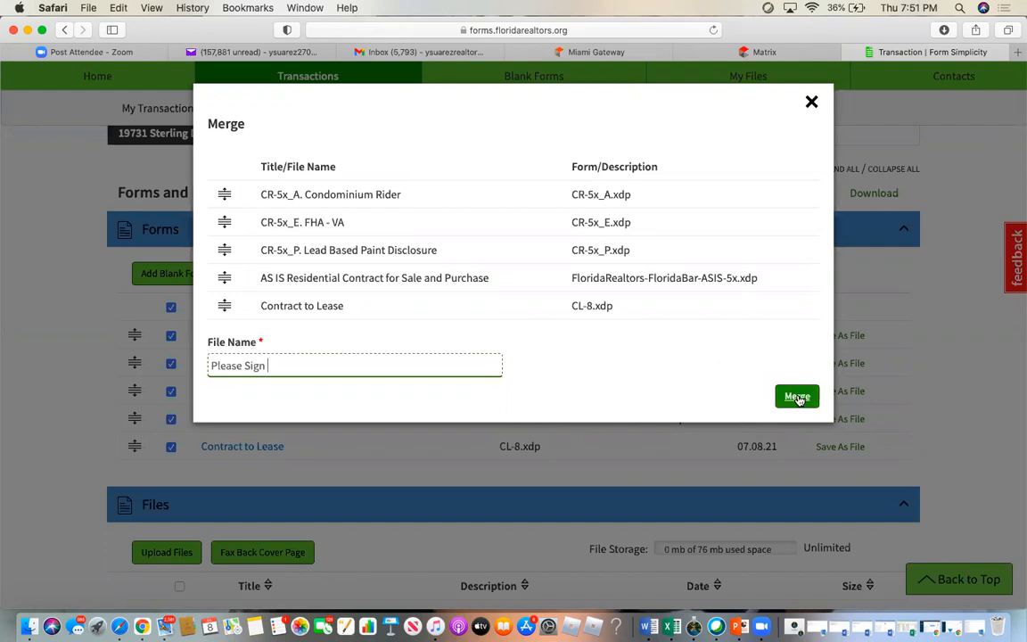
{"action": "left_click", "coordinate": [811, 103]}
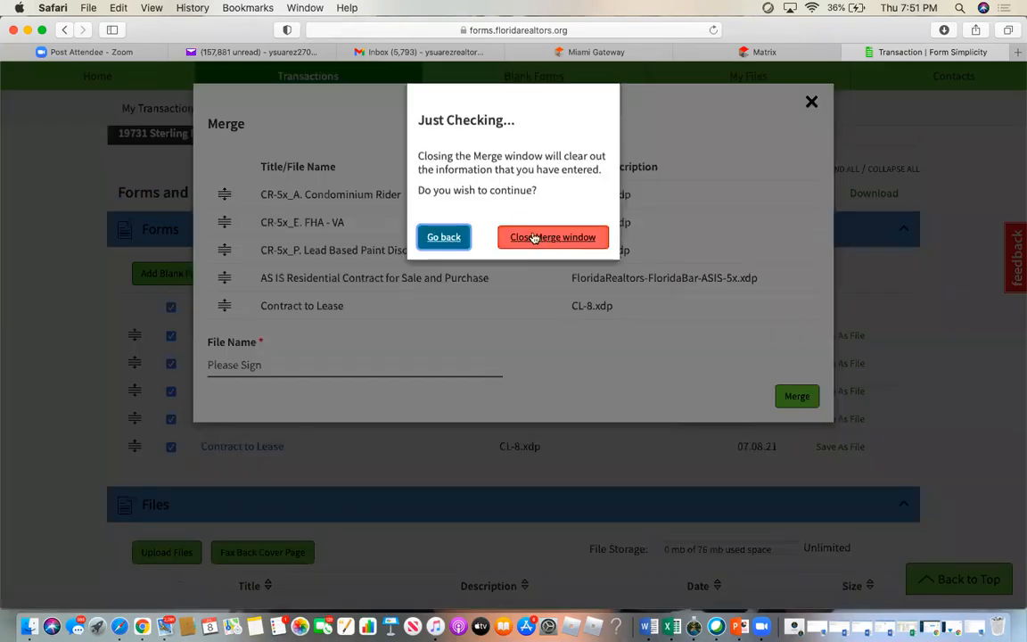
{"action": "left_click", "coordinate": [530, 237]}
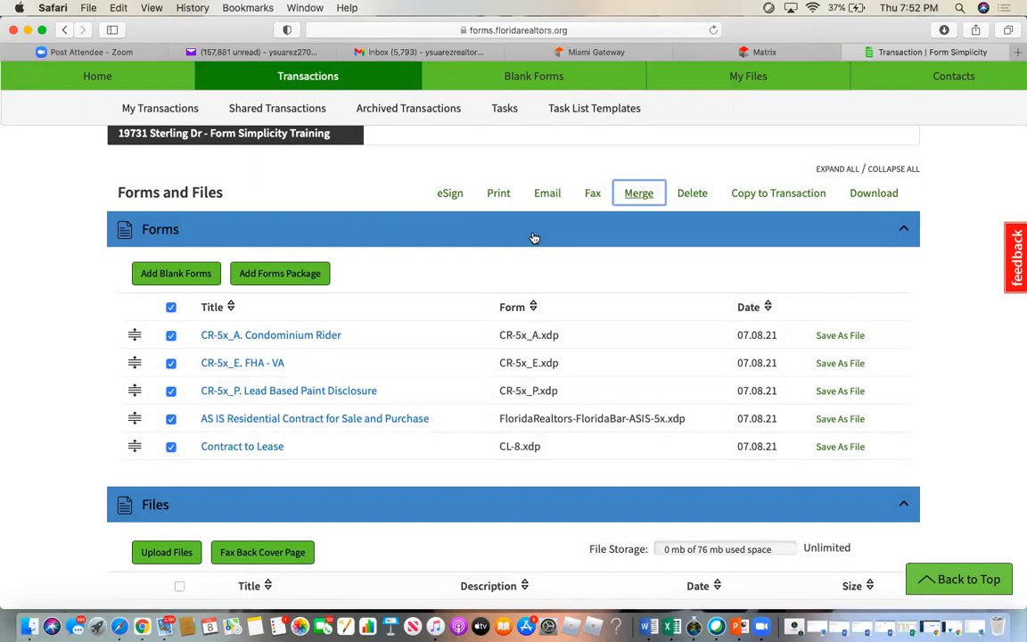
{"action": "left_click", "coordinate": [171, 308]}
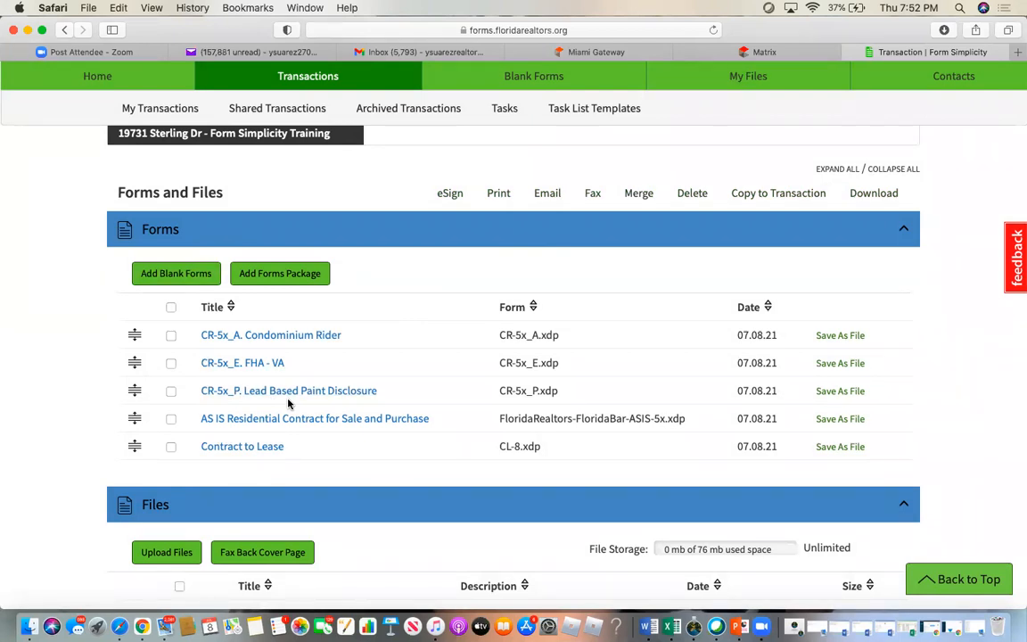
{"action": "left_click", "coordinate": [254, 451]}
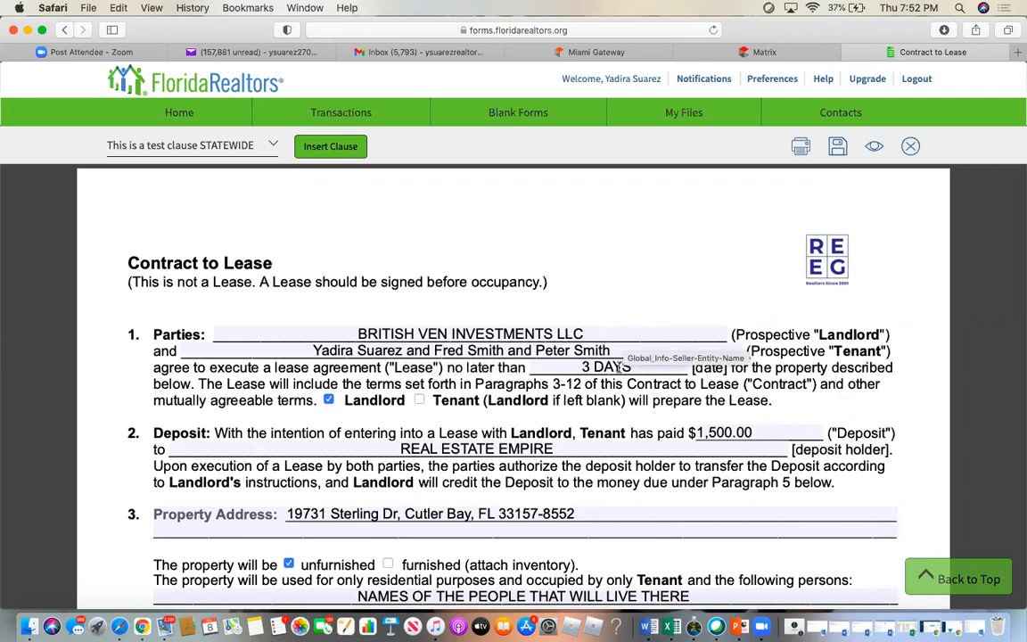
{"action": "left_click", "coordinate": [561, 366]}
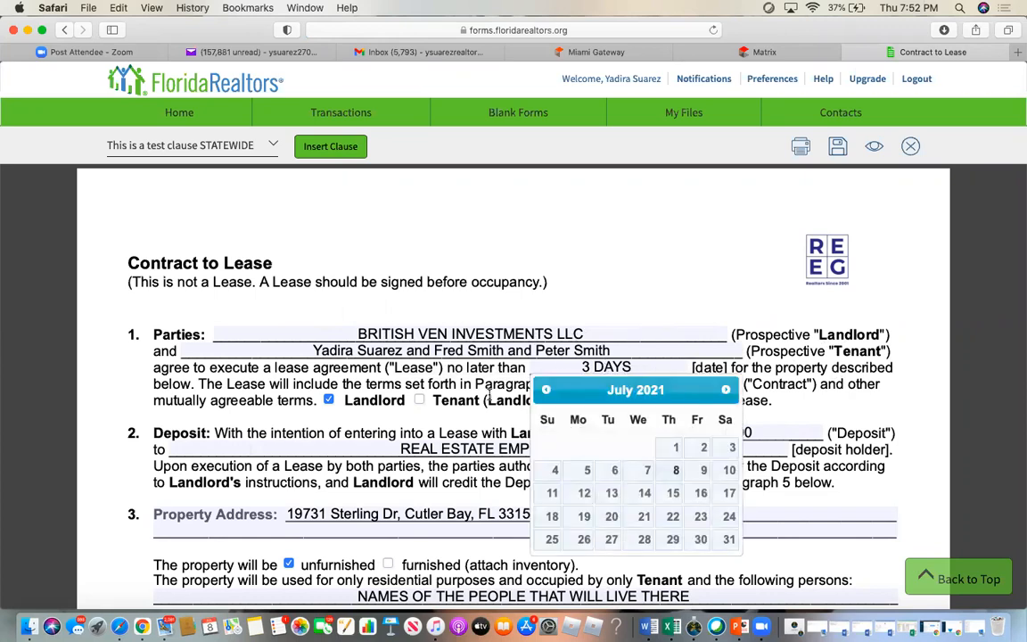
{"action": "left_click", "coordinate": [489, 395]}
{"action": "scroll", "coordinate": [489, 395], "scroll_direction": "down", "scroll_amount": 5}
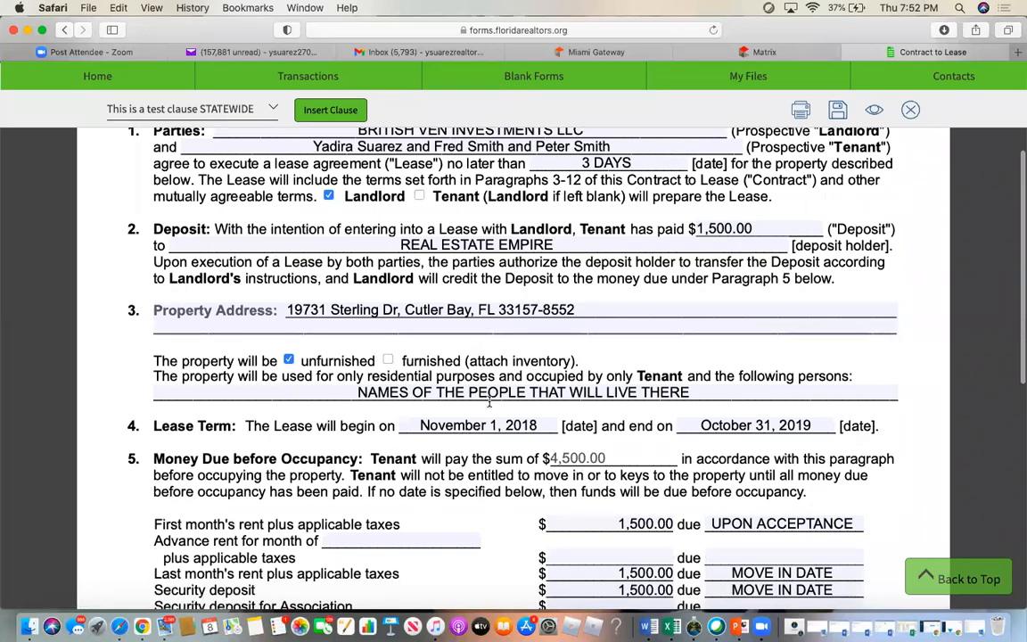
{"action": "scroll", "coordinate": [488, 402], "scroll_direction": "down", "scroll_amount": 3}
{"action": "scroll", "coordinate": [472, 428], "scroll_direction": "down", "scroll_amount": 2}
{"action": "scroll", "coordinate": [472, 428], "scroll_direction": "down", "scroll_amount": 8}
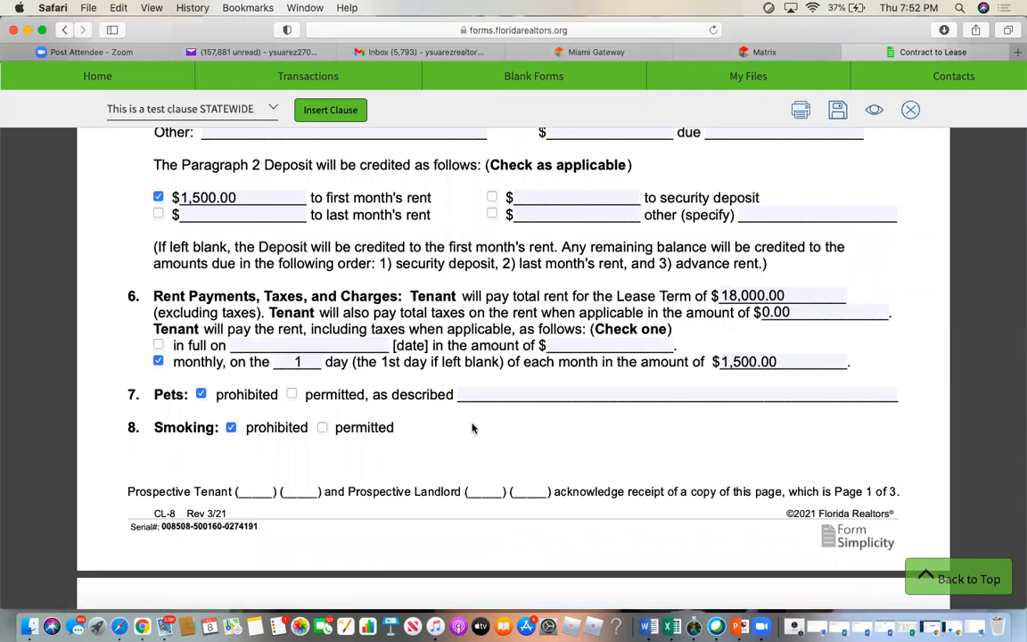
{"action": "scroll", "coordinate": [472, 427], "scroll_direction": "down", "scroll_amount": 10}
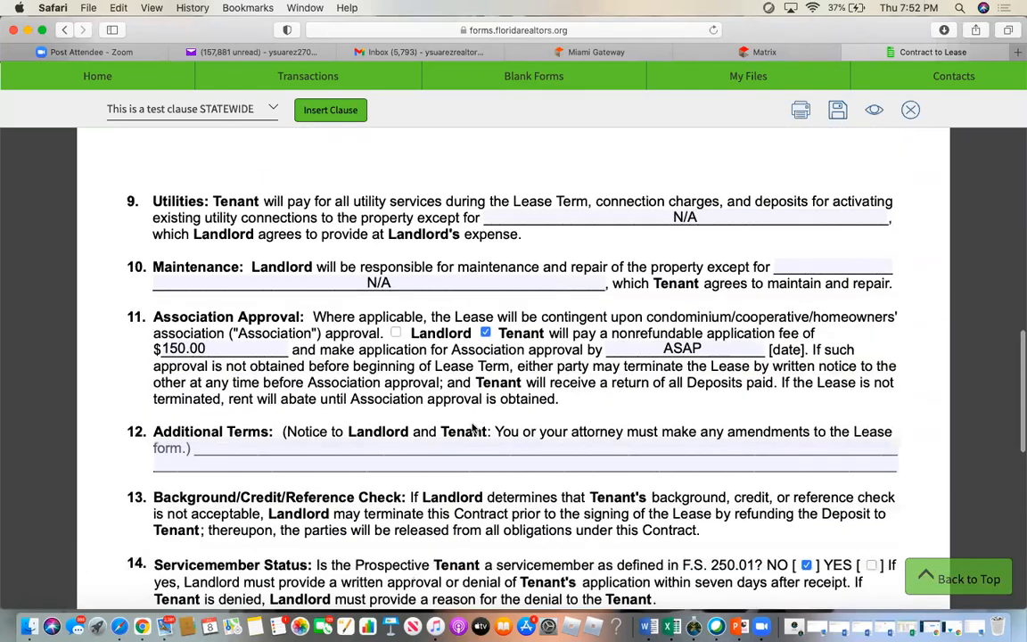
{"action": "scroll", "coordinate": [472, 423], "scroll_direction": "down", "scroll_amount": 4}
{"action": "scroll", "coordinate": [473, 423], "scroll_direction": "up", "scroll_amount": 14}
{"action": "scroll", "coordinate": [473, 422], "scroll_direction": "up", "scroll_amount": 15}
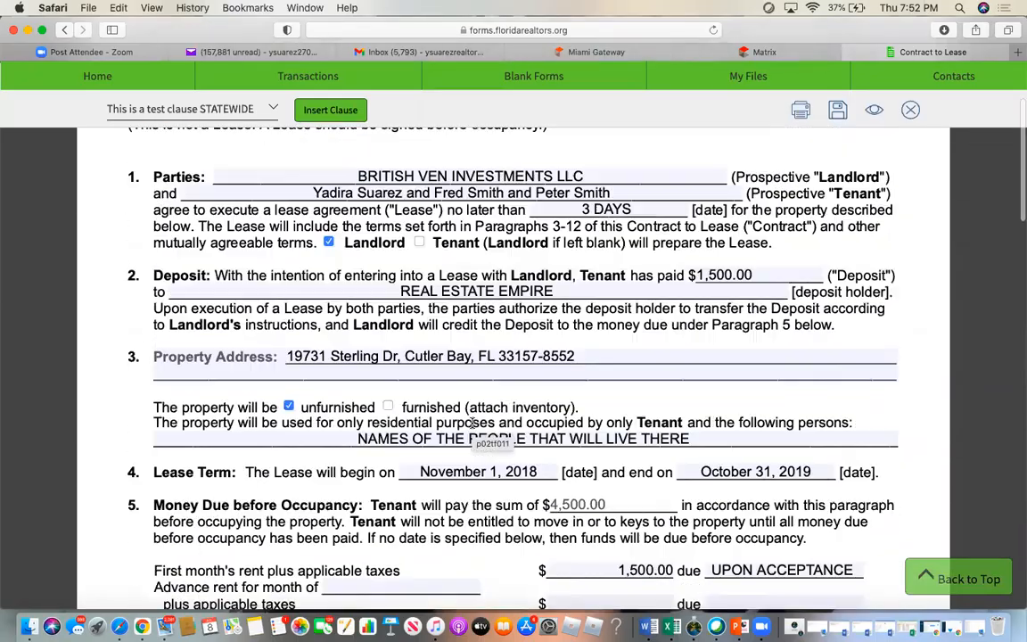
{"action": "scroll", "coordinate": [472, 422], "scroll_direction": "down", "scroll_amount": 8}
{"action": "scroll", "coordinate": [472, 422], "scroll_direction": "down", "scroll_amount": 7}
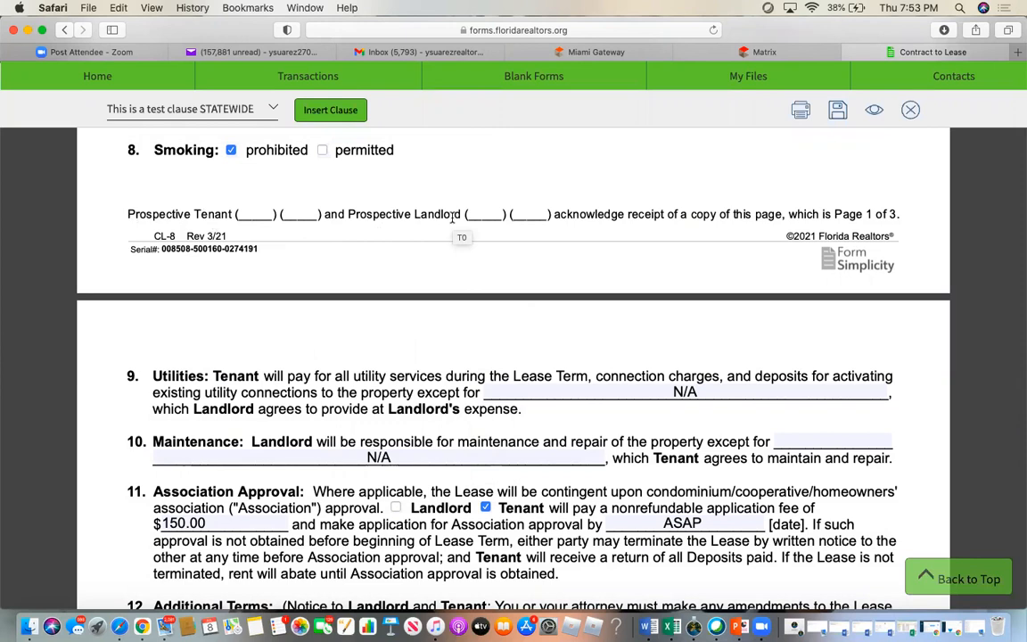
{"action": "left_click", "coordinate": [910, 111]}
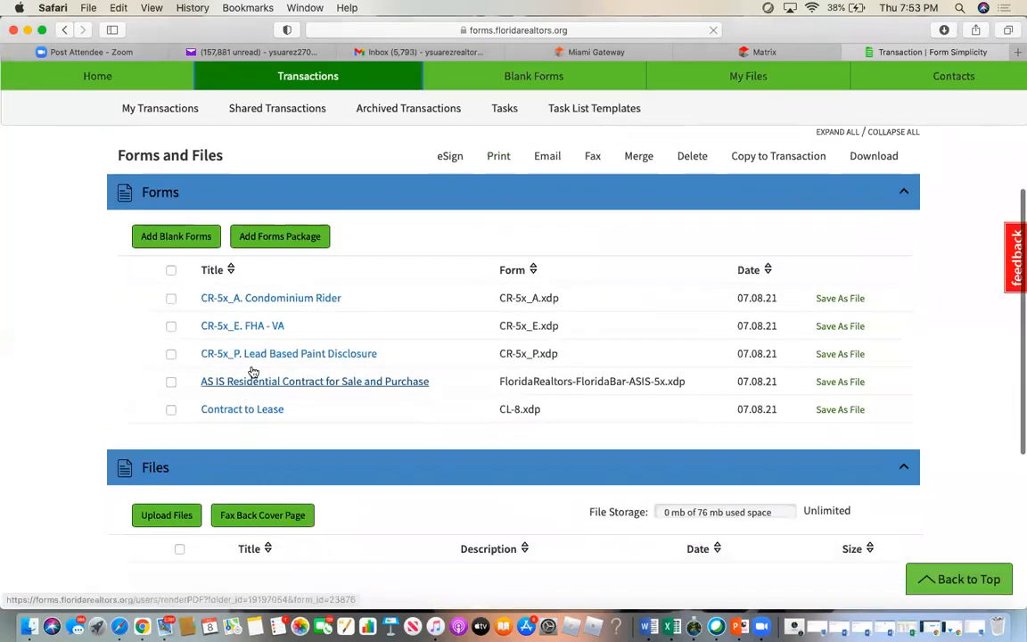
{"action": "left_click", "coordinate": [249, 386]}
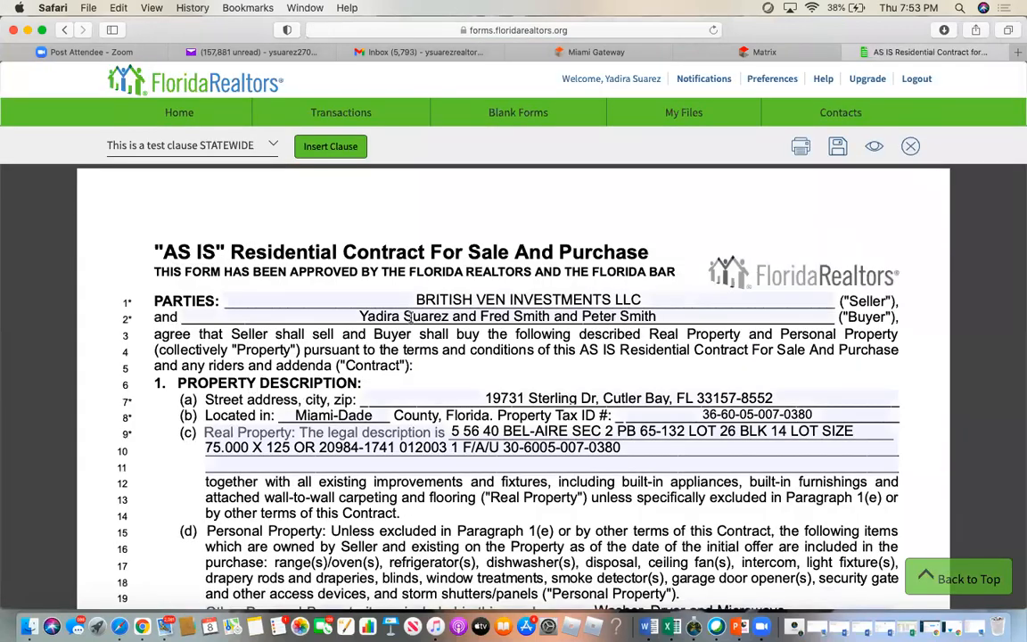
{"action": "scroll", "coordinate": [507, 522], "scroll_direction": "down", "scroll_amount": 10}
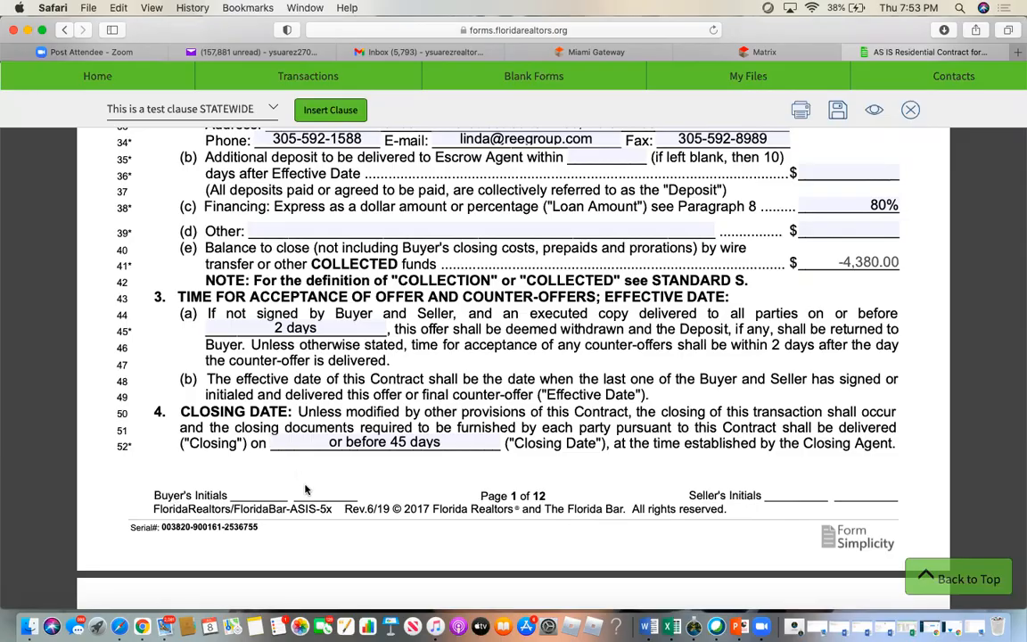
{"action": "scroll", "coordinate": [324, 505], "scroll_direction": "down", "scroll_amount": 20}
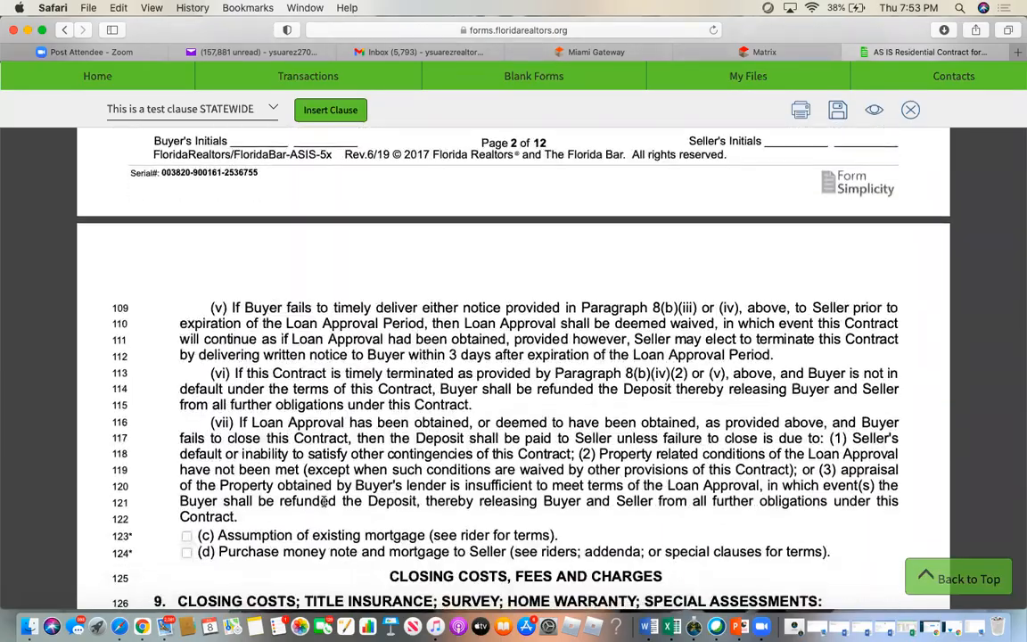
{"action": "scroll", "coordinate": [324, 505], "scroll_direction": "up", "scroll_amount": 15}
{"action": "scroll", "coordinate": [731, 276], "scroll_direction": "up", "scroll_amount": 15}
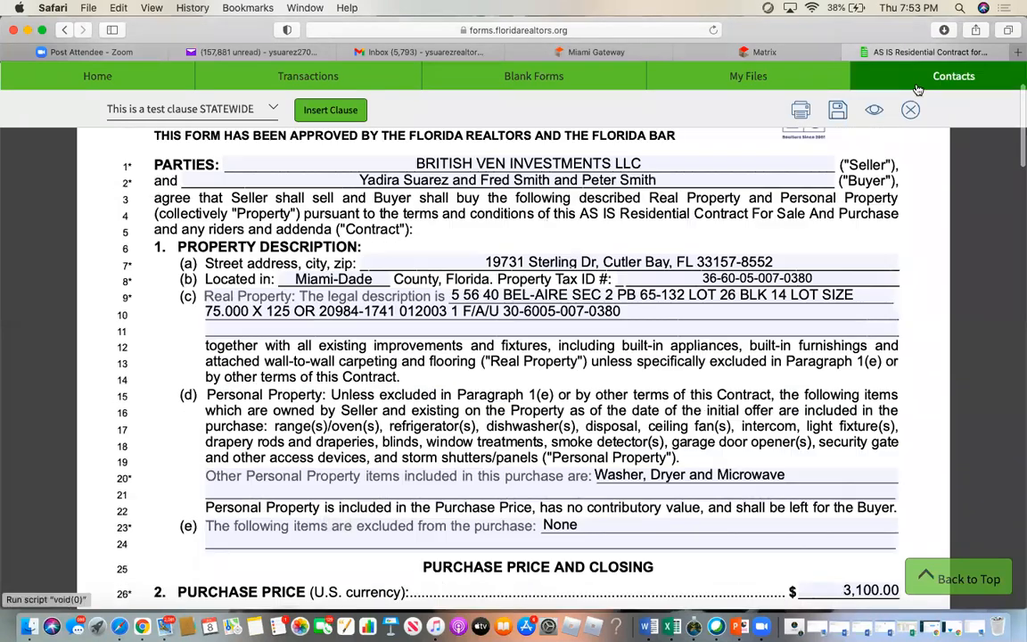
{"action": "left_click", "coordinate": [911, 108]}
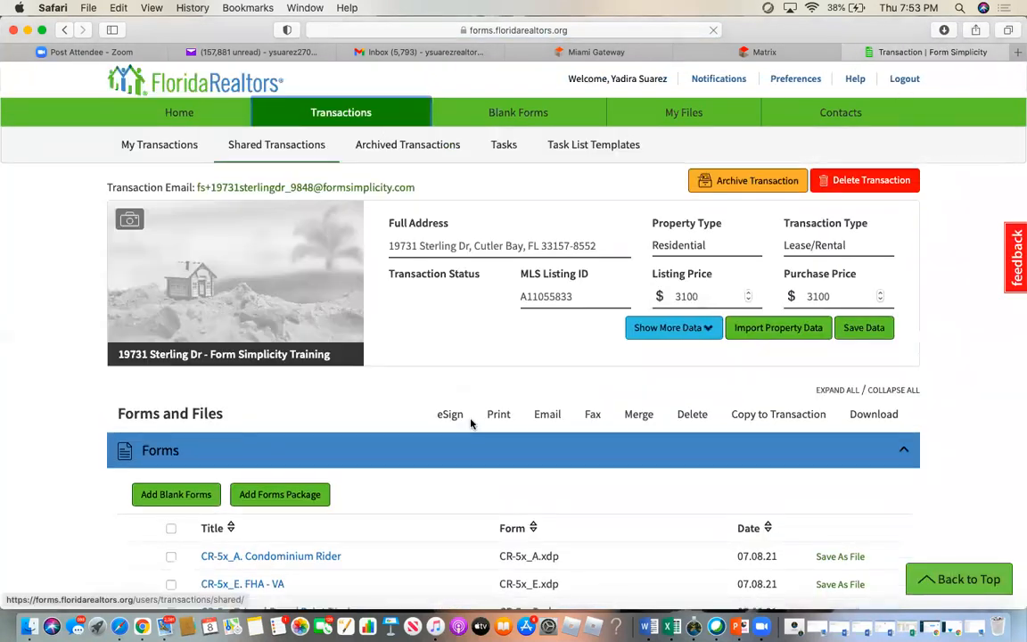
- Select only the CR-5x_E. FHA - VA form and create a new eSign session for it
{"action": "scroll", "coordinate": [444, 486], "scroll_direction": "down", "scroll_amount": 3}
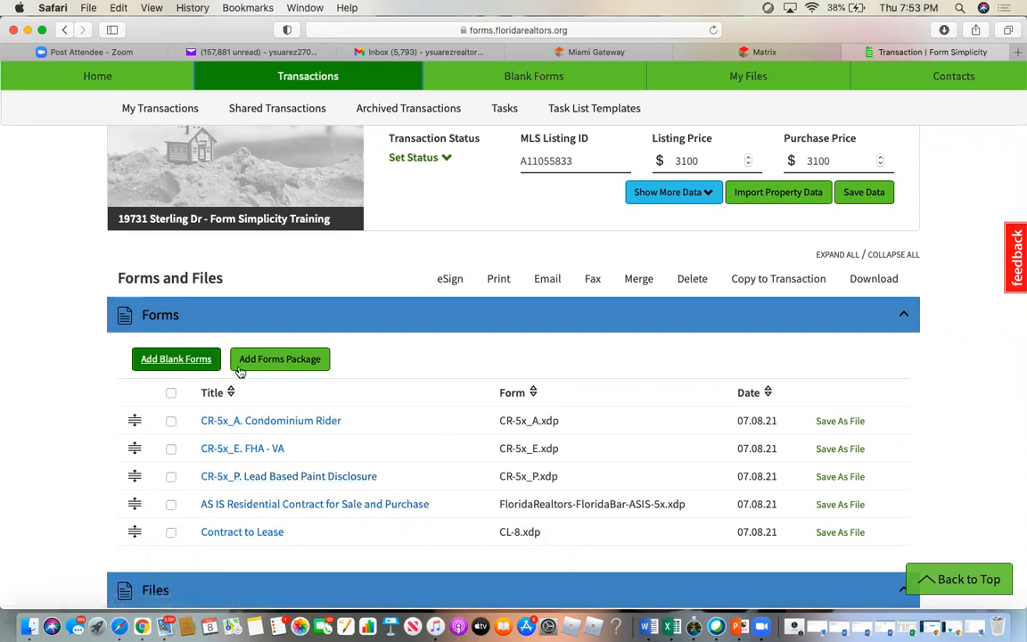
{"action": "left_click", "coordinate": [171, 450]}
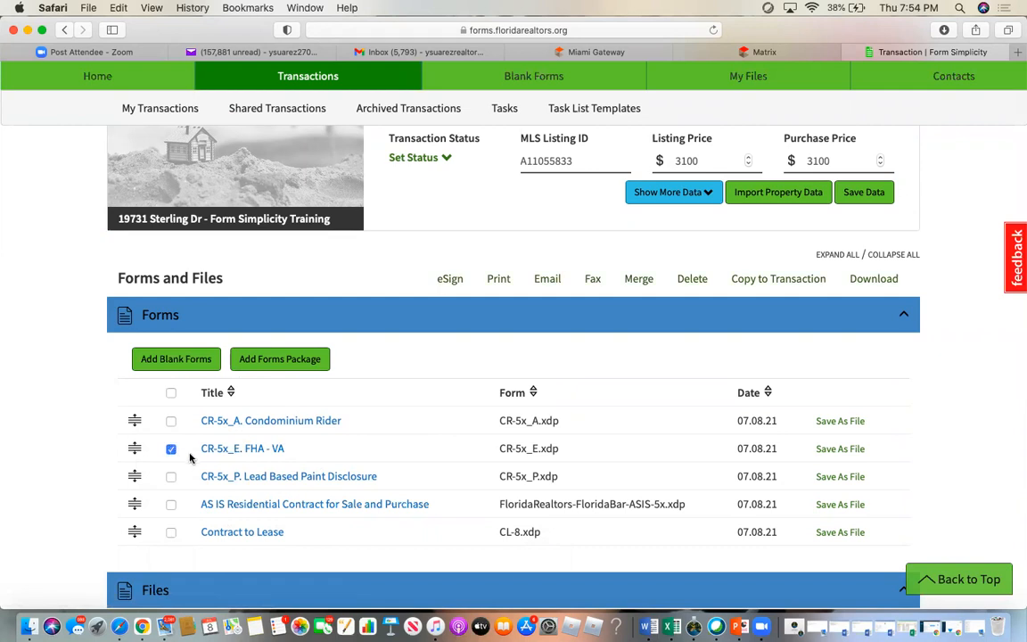
{"action": "left_click", "coordinate": [171, 394]}
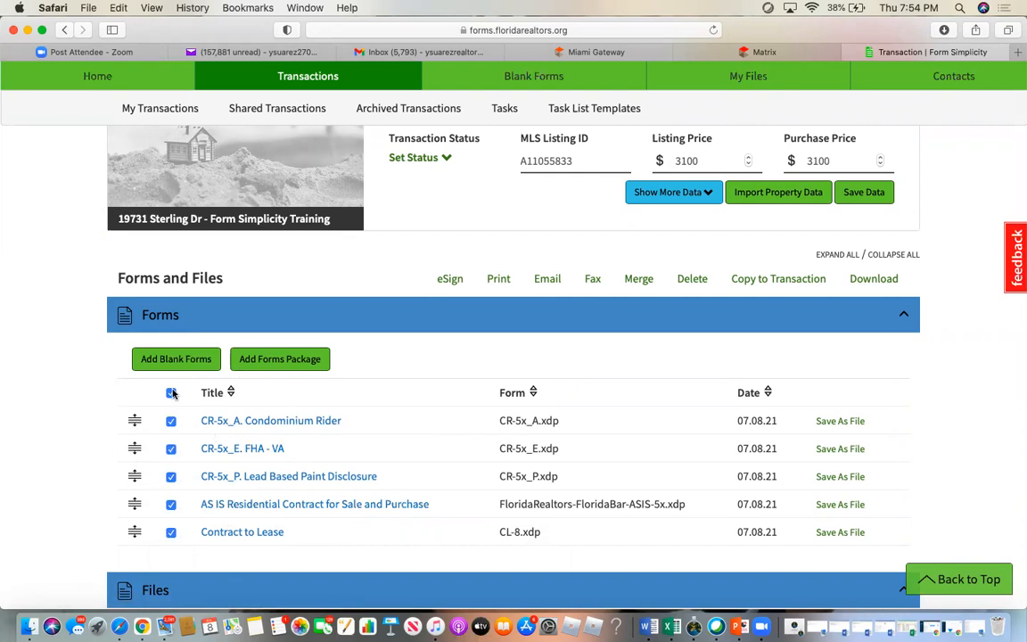
{"action": "left_click", "coordinate": [171, 393]}
{"action": "left_click", "coordinate": [172, 394]}
{"action": "left_click", "coordinate": [171, 393]}
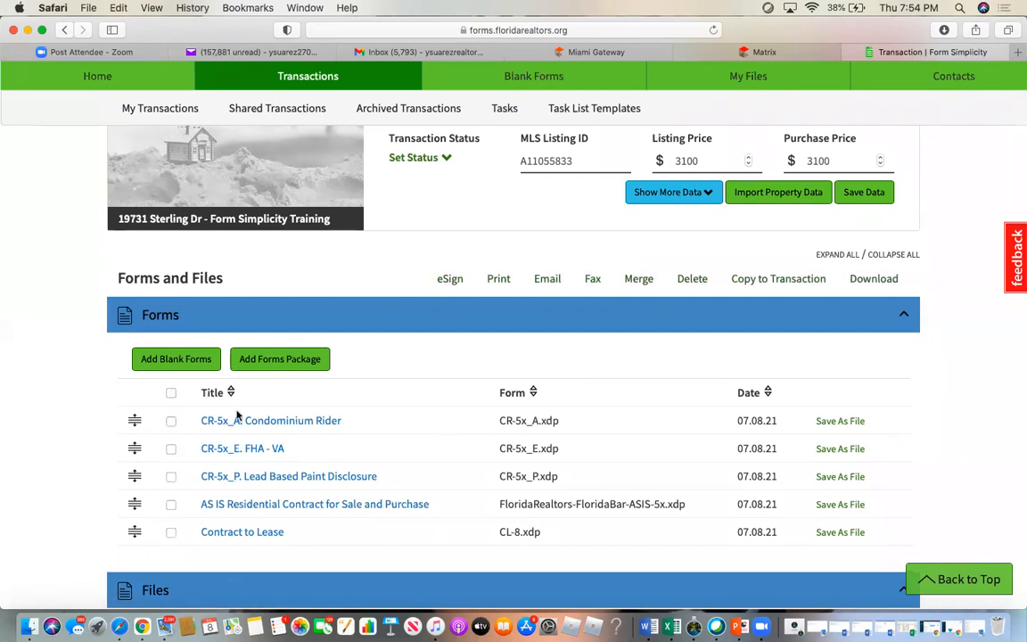
{"action": "left_click", "coordinate": [172, 450]}
{"action": "left_click", "coordinate": [449, 279]}
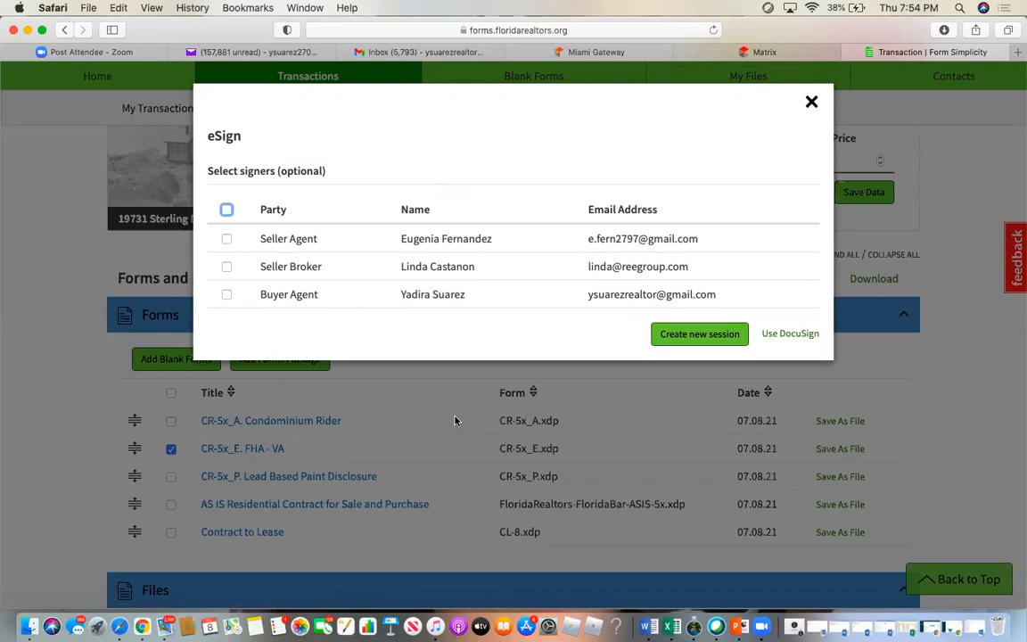
{"action": "left_click", "coordinate": [716, 336]}
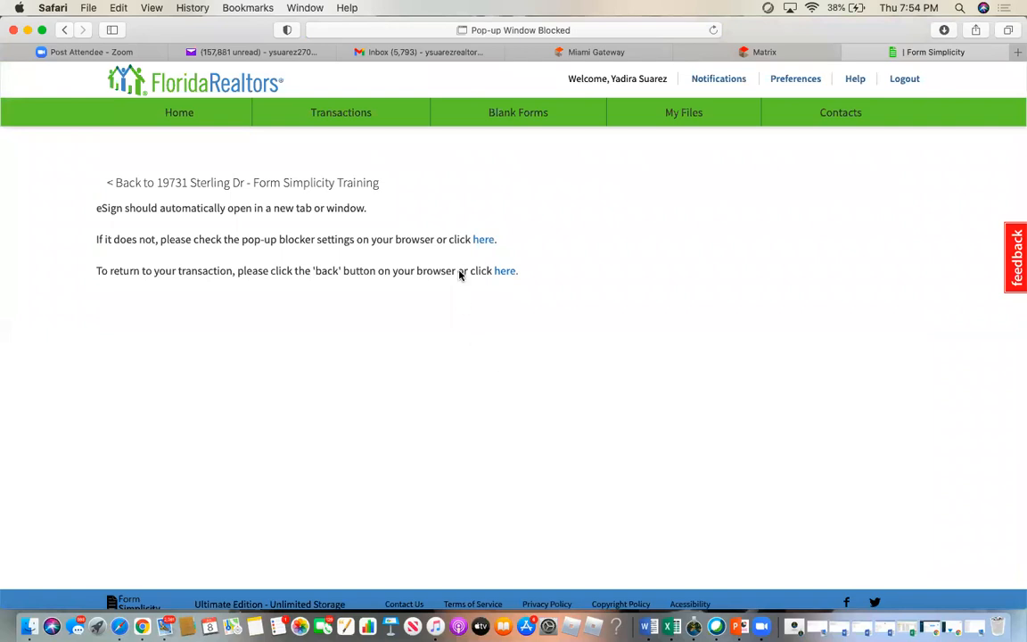
- Open eSign in a new tab through the first 'here' link after the blocked pop-up
{"action": "left_click", "coordinate": [484, 239]}
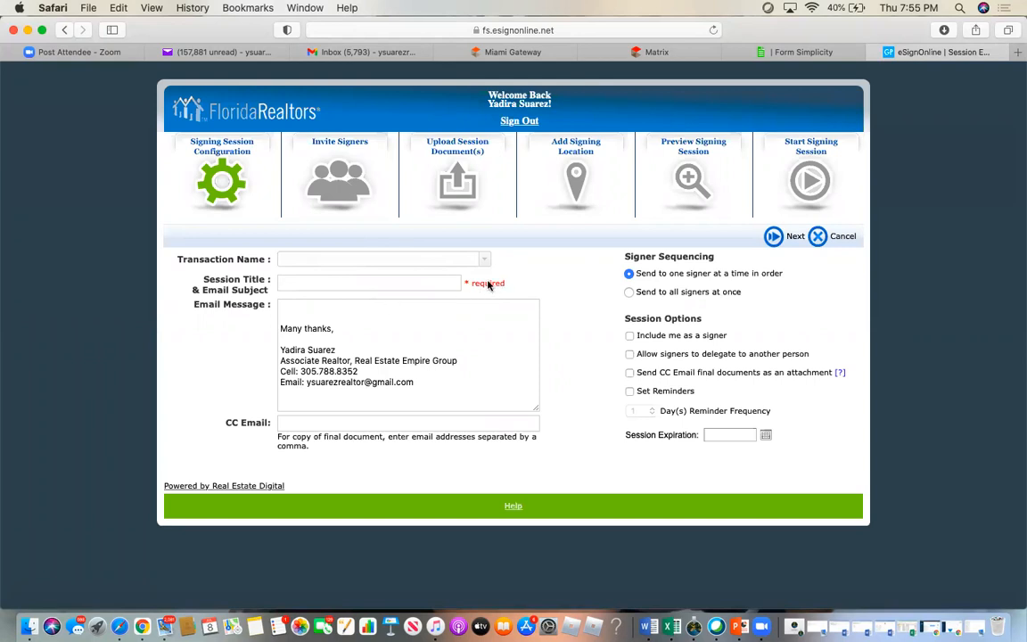
- Title the session 'Purchase Offer for property in Culter Bay'
{"action": "left_click", "coordinate": [323, 281]}
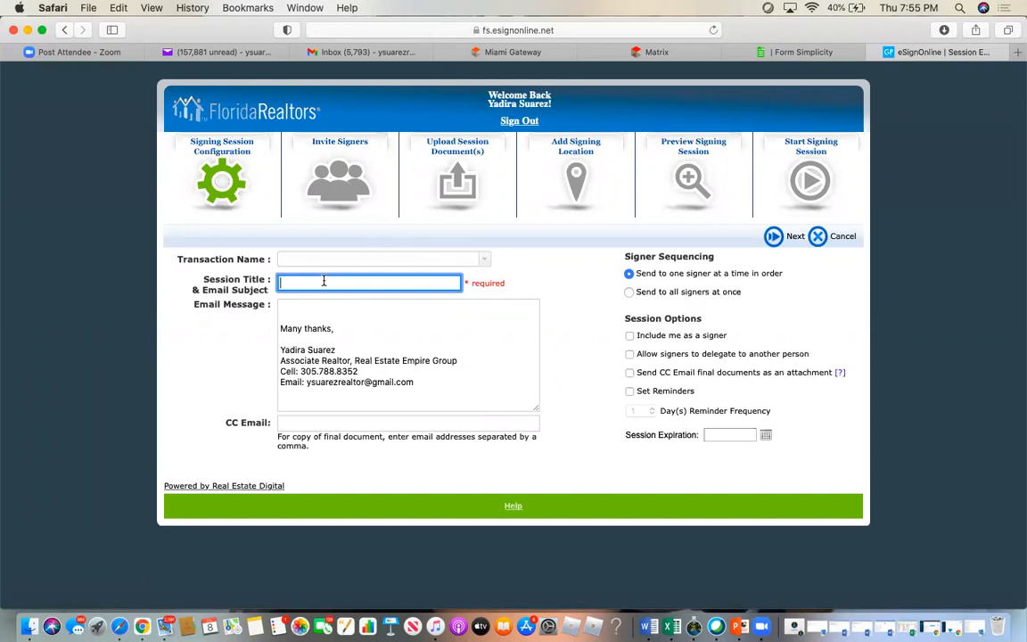
{"action": "type", "text": "Putchase Offer Fot"}
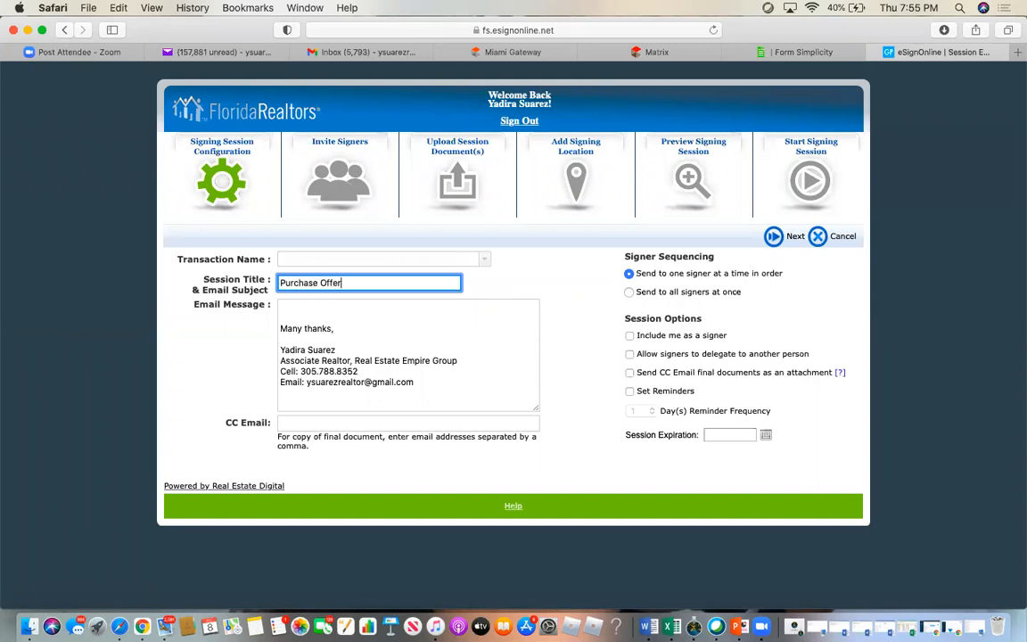
{"action": "key", "text": "BackSpace"}
{"action": "key", "text": "BackSpace"}
{"action": "key", "text": "BackSpace"}
{"action": "type", "text": "for property in Culter Bay"}
- Add 'Hi there' above the sign-off in the email message
{"action": "left_click", "coordinate": [284, 319]}
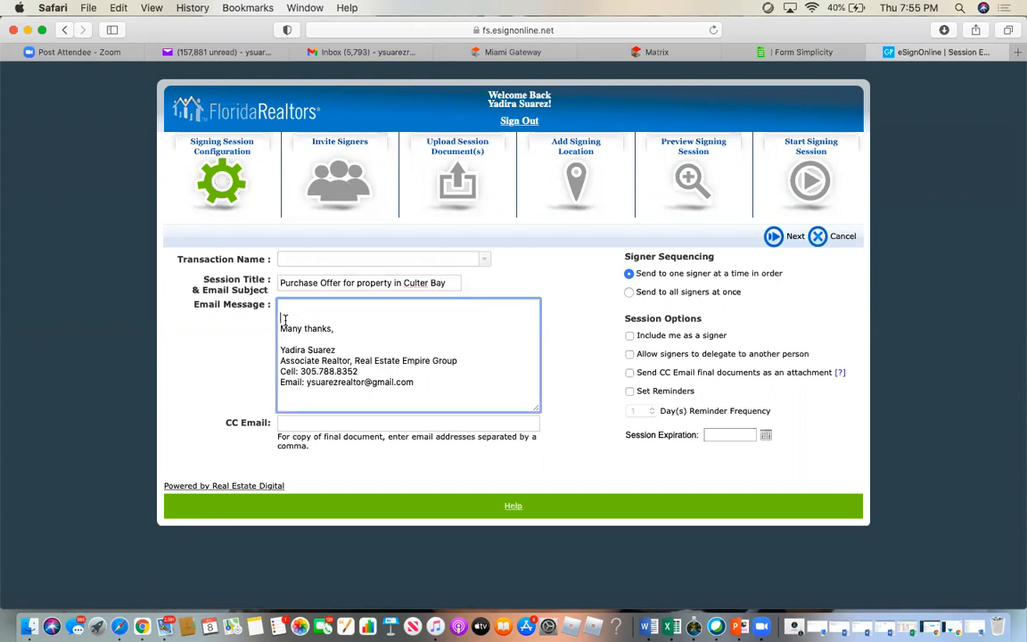
{"action": "key", "text": "Return"}
{"action": "key", "text": "Return"}
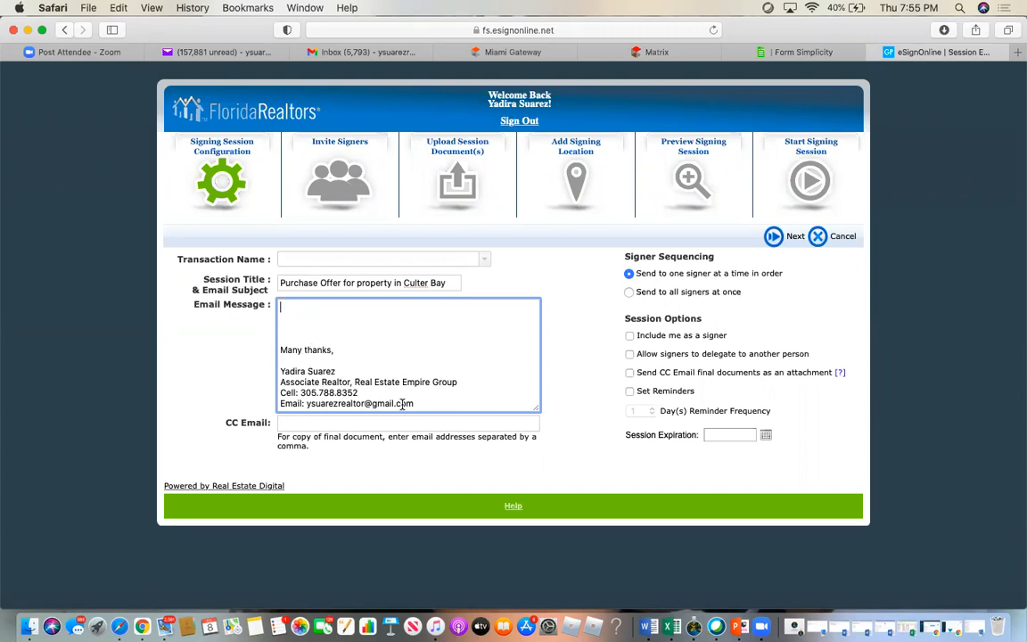
{"action": "type", "text": "Hi there -"}
- Set signer sequencing to send to all signers at once
{"action": "left_click", "coordinate": [630, 292]}
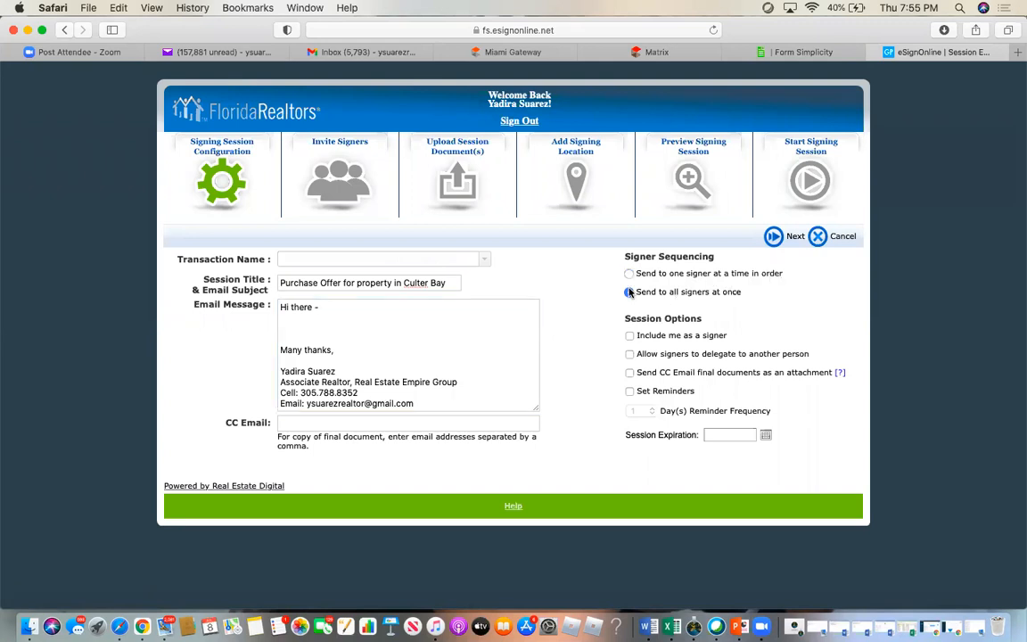
{"action": "left_click", "coordinate": [630, 275]}
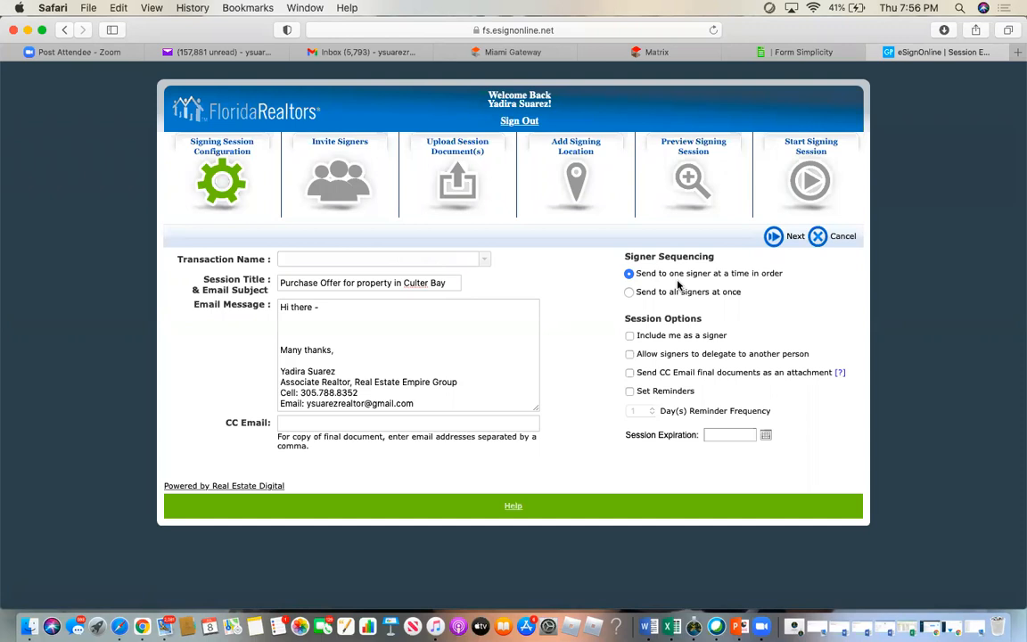
{"action": "left_click", "coordinate": [629, 292]}
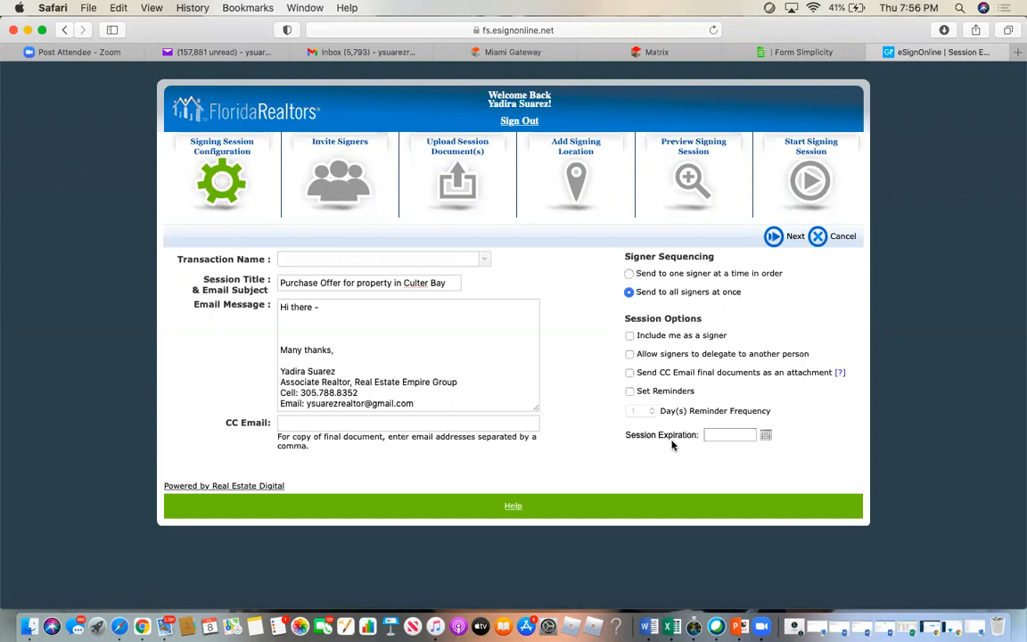
- Leave the session expiration date empty and continue to the Invite Signers step
{"action": "left_click", "coordinate": [725, 434]}
{"action": "left_click", "coordinate": [767, 436]}
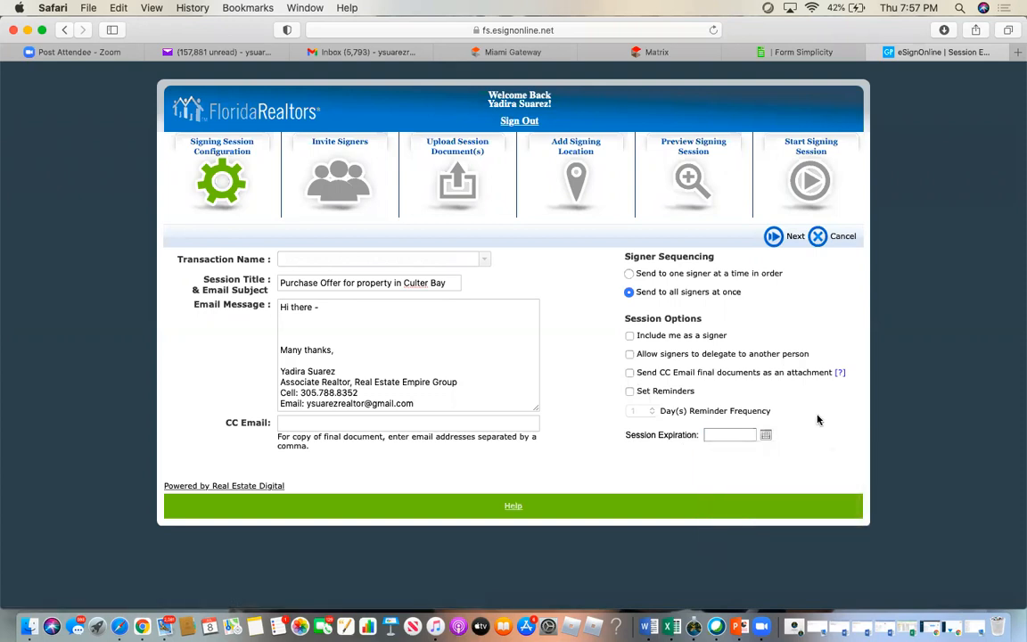
{"action": "left_click", "coordinate": [775, 237]}
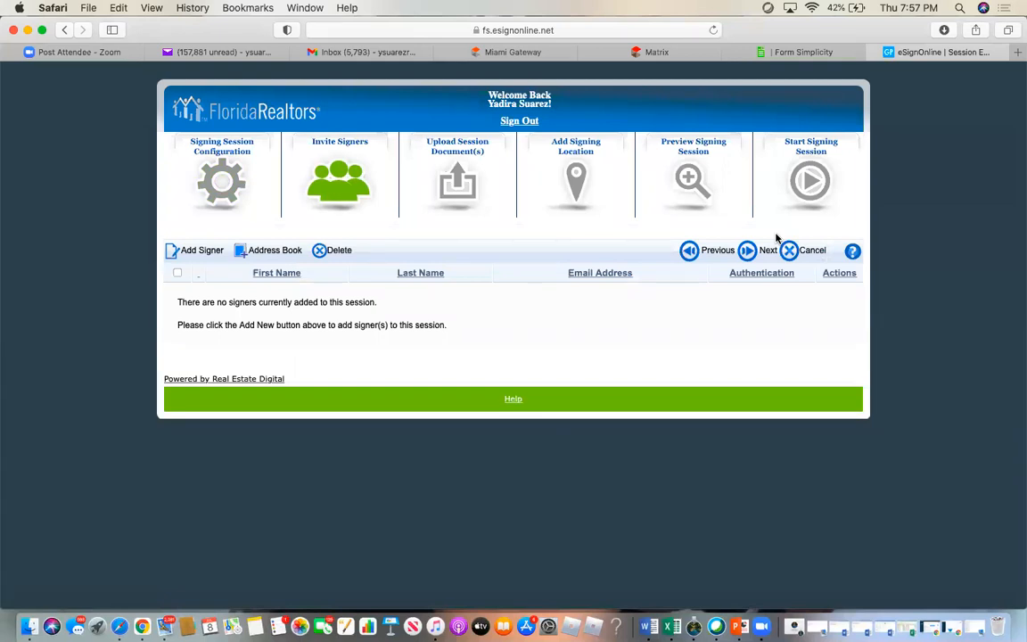
- Add the first signer by filtering the address book by first name and selecting the matching contact
{"action": "left_click", "coordinate": [196, 250]}
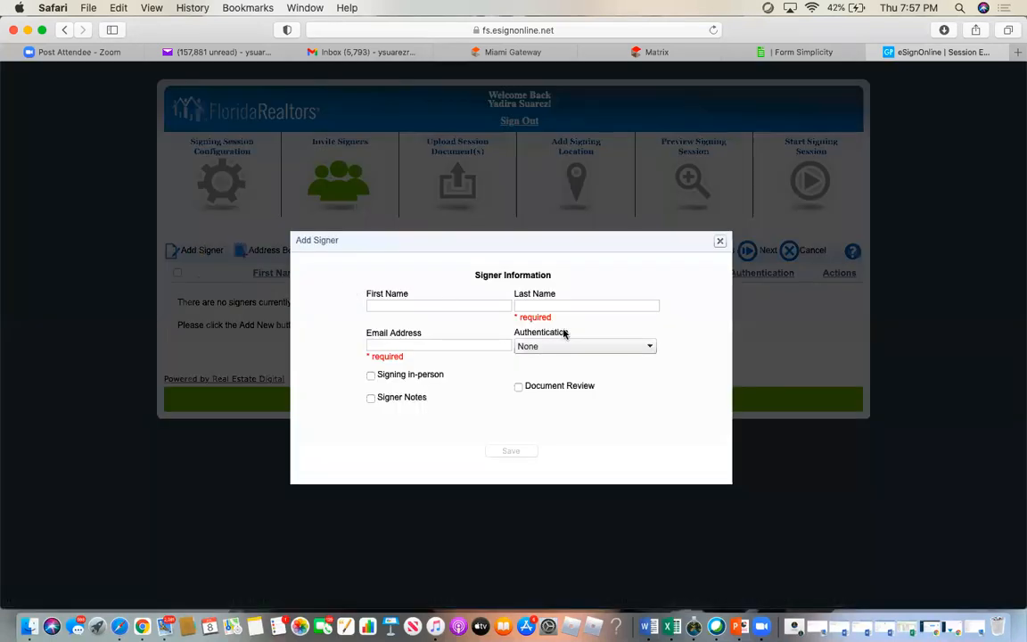
{"action": "left_click", "coordinate": [719, 242]}
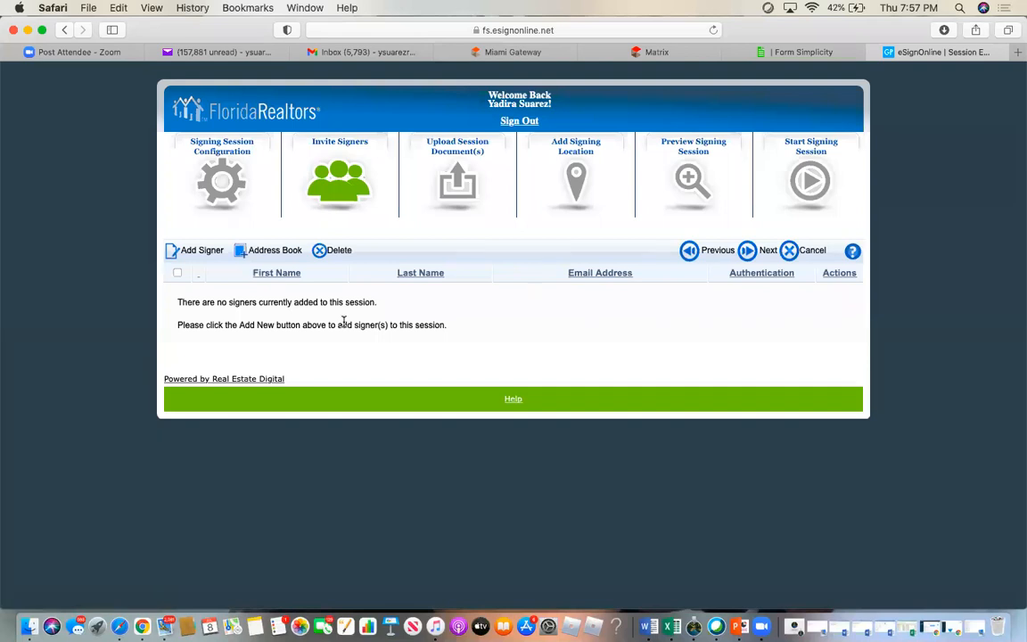
{"action": "left_click", "coordinate": [265, 251]}
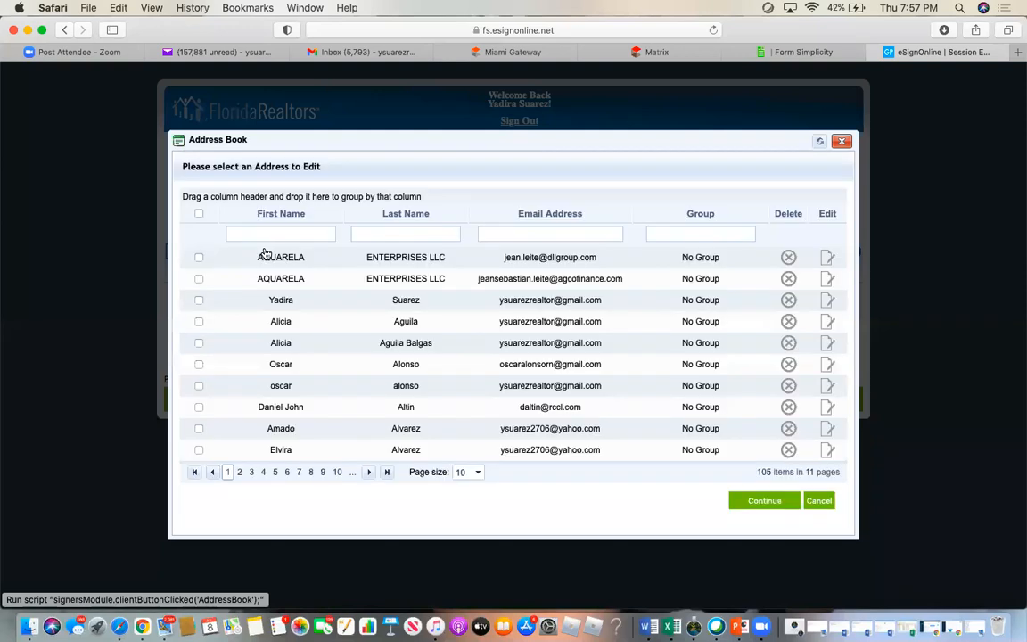
{"action": "left_click", "coordinate": [277, 234]}
{"action": "type", "text": "yadira"}
{"action": "key", "text": "Return"}
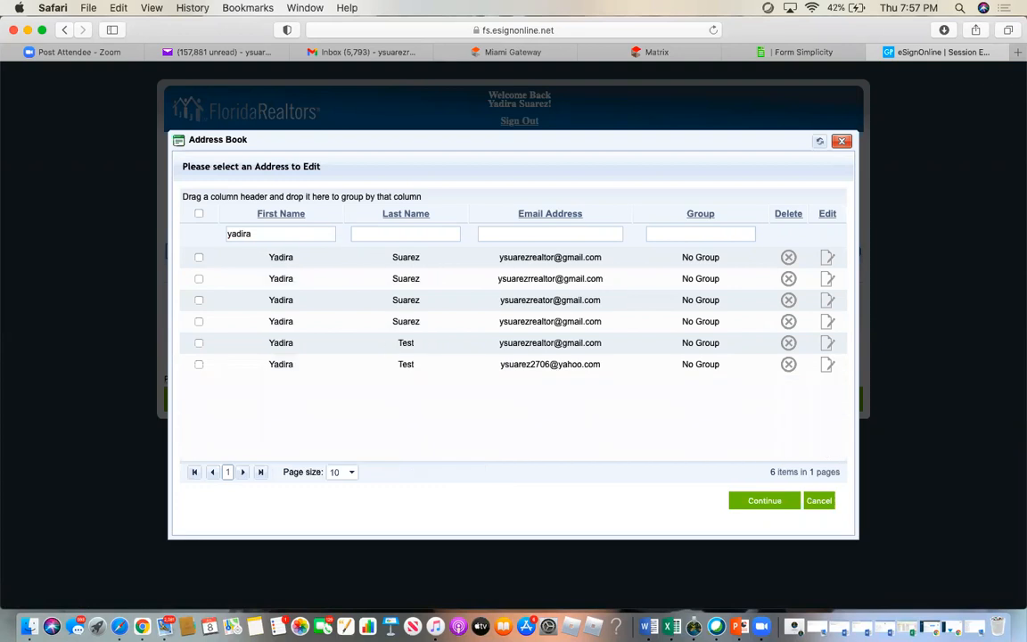
{"action": "left_click", "coordinate": [199, 258]}
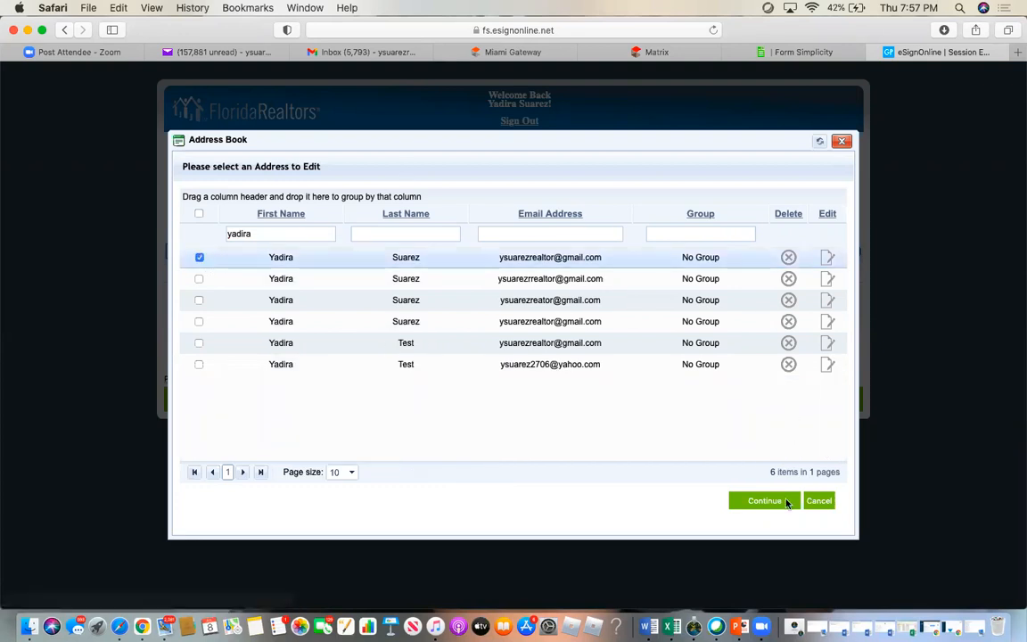
{"action": "left_click", "coordinate": [765, 500]}
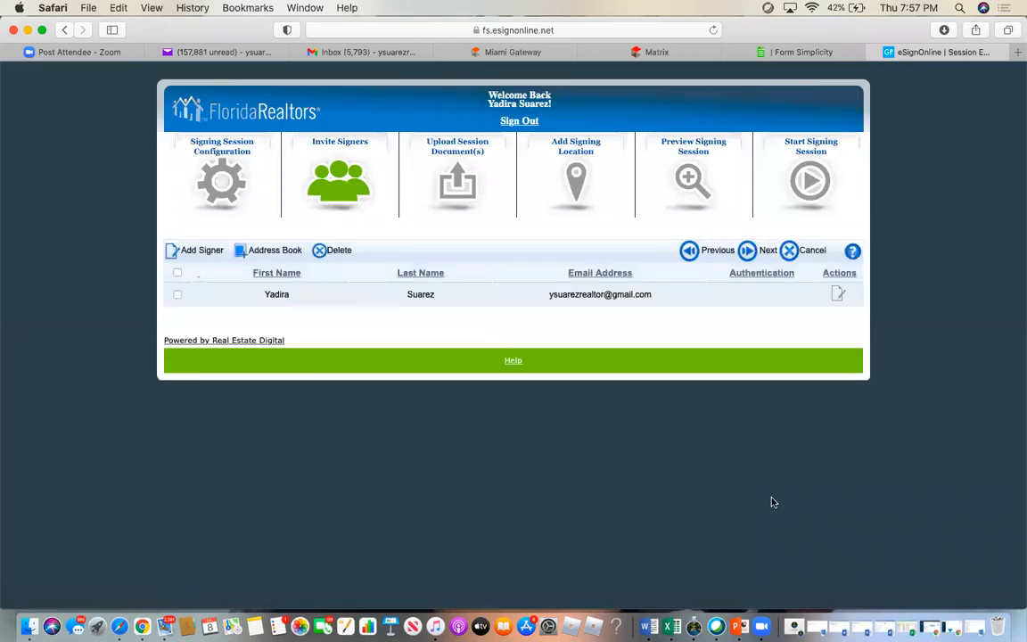
- Add a second signer with first name, last name and e-mail address
{"action": "left_click", "coordinate": [204, 255]}
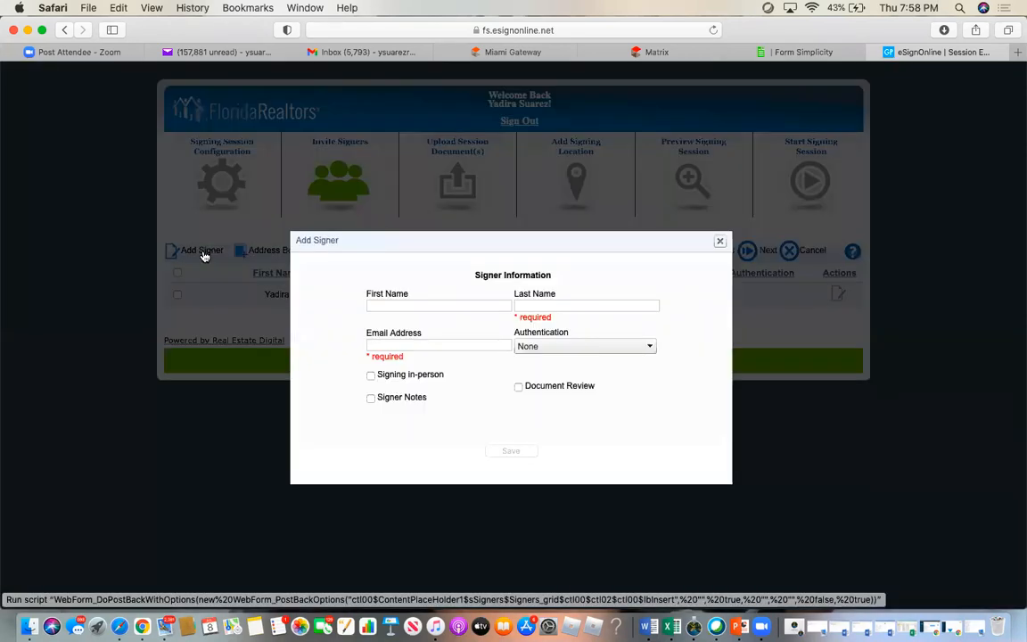
{"action": "left_click", "coordinate": [407, 306]}
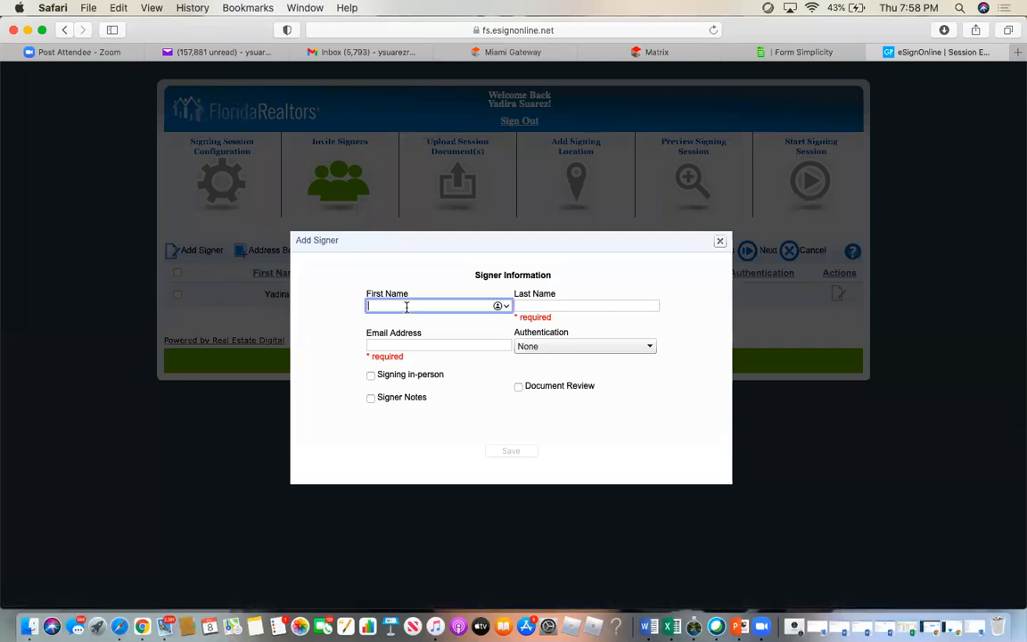
{"action": "key", "text": "Tab"}
{"action": "left_click", "coordinate": [386, 345]}
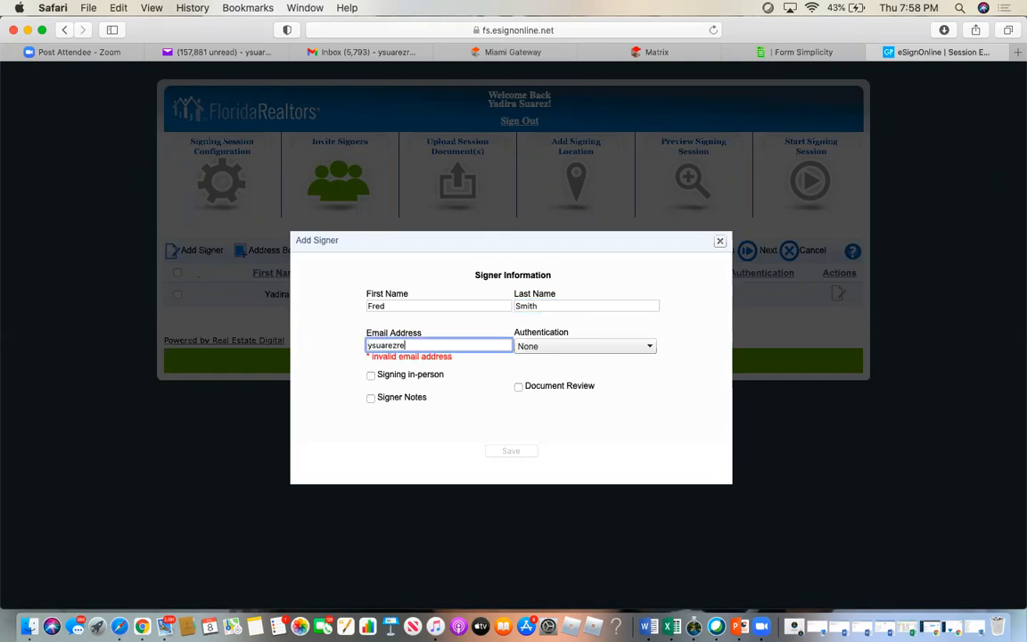
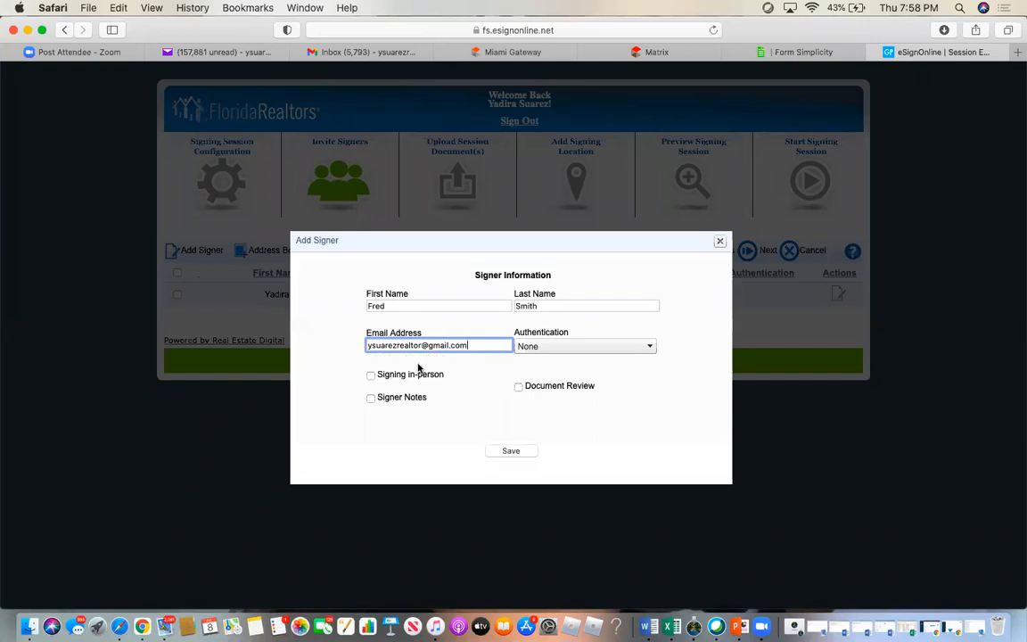
{"action": "left_click", "coordinate": [510, 451]}
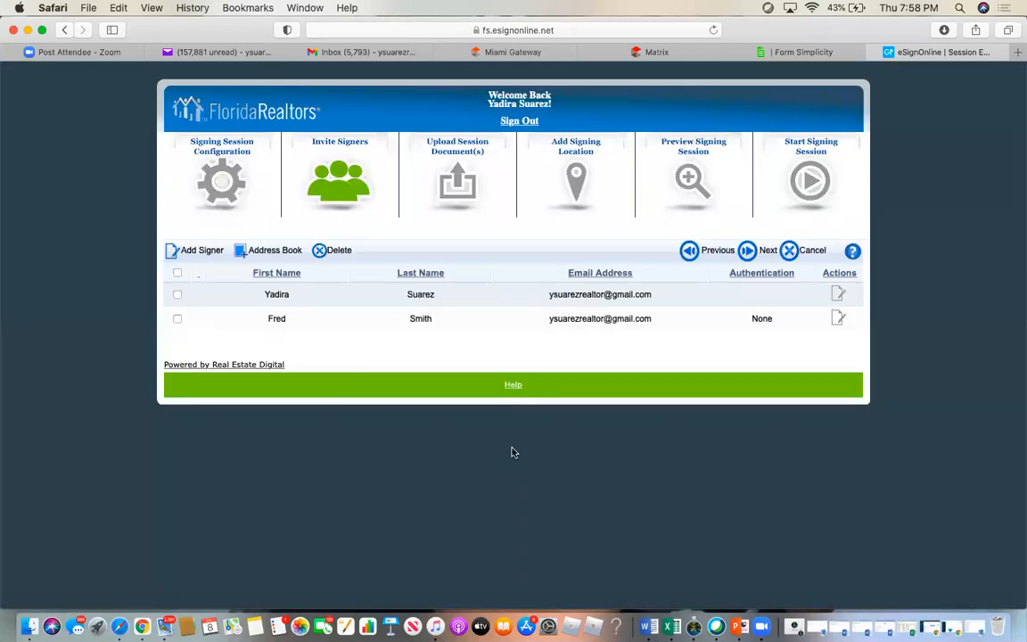
- Start a third signer, entering the first and last name and correcting the last-name typo
{"action": "left_click", "coordinate": [200, 252]}
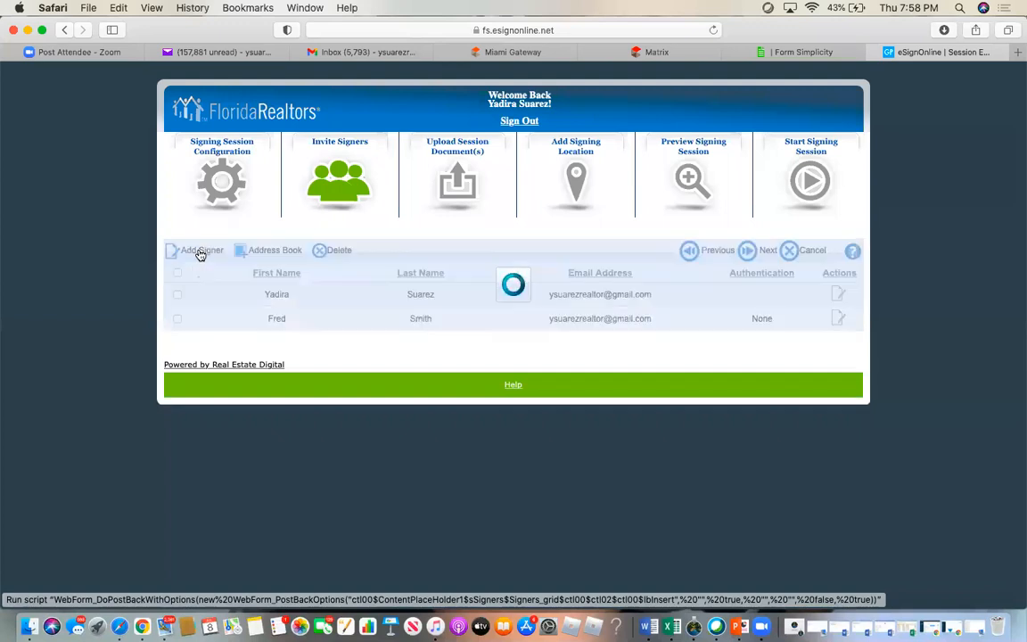
{"action": "left_click", "coordinate": [425, 304]}
{"action": "key", "text": "Tab"}
{"action": "key", "text": "Tab"}
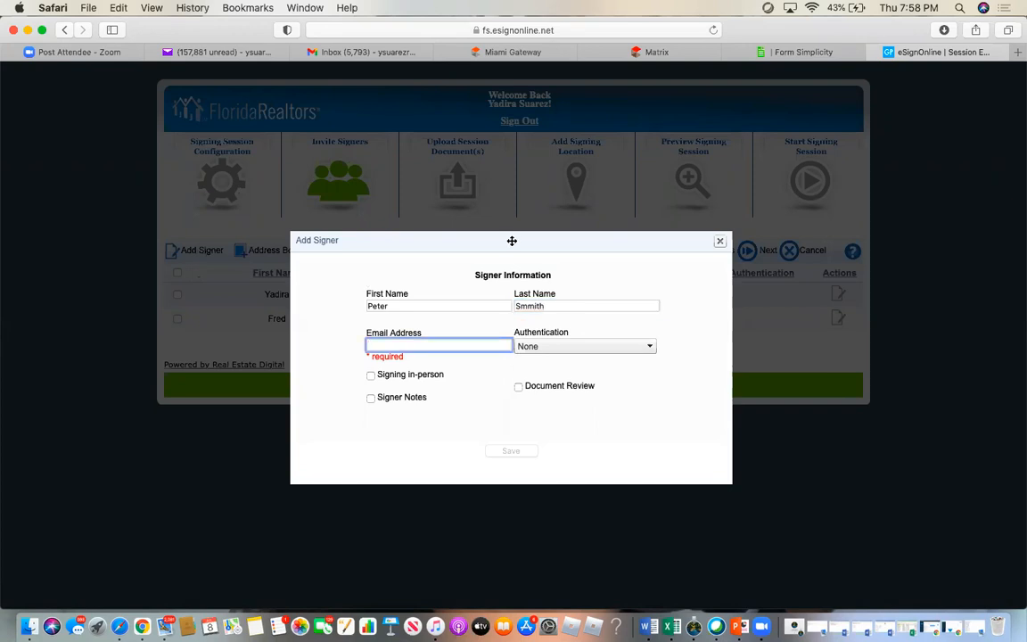
{"action": "left_click", "coordinate": [526, 305]}
{"action": "key", "text": "BackSpace"}
{"action": "type", "text": "m"}
{"action": "key", "text": "super+a"}
{"action": "type", "text": "Smmith"}
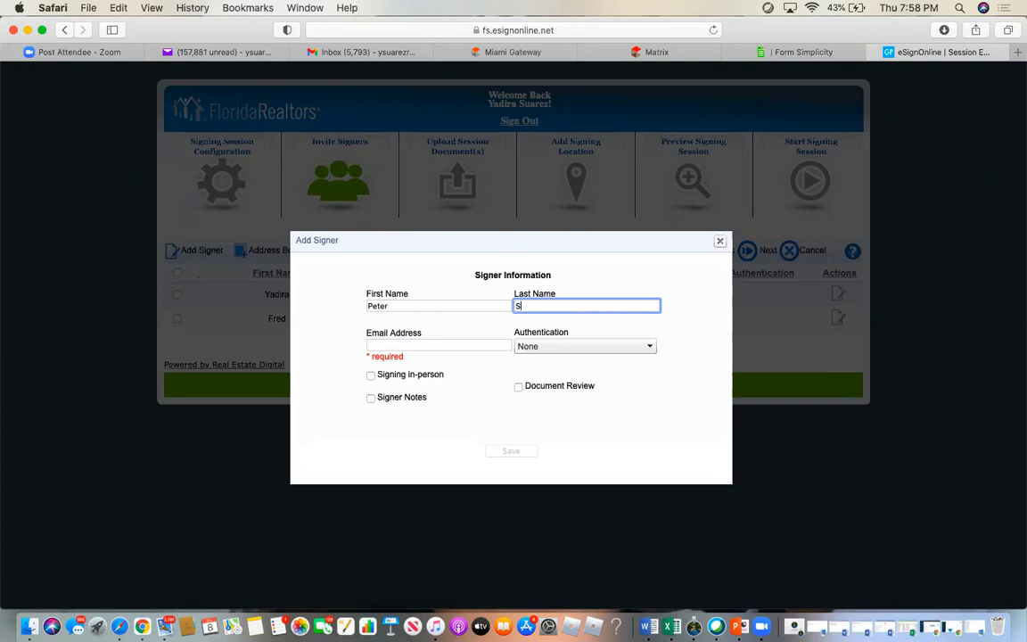
{"action": "key", "text": "BackSpace"}
{"action": "key", "text": "BackSpace"}
{"action": "key", "text": "BackSpace"}
{"action": "key", "text": "BackSpace"}
{"action": "type", "text": "ith"}
- Enter the third signer's e-mail address, save the signer, and select all three signers
{"action": "left_click", "coordinate": [480, 348]}
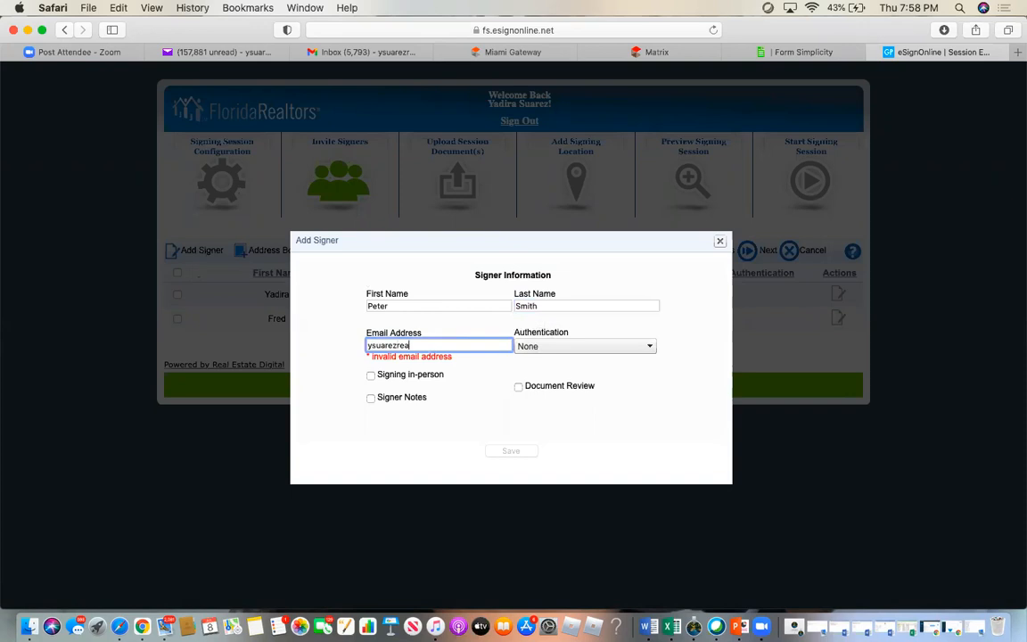
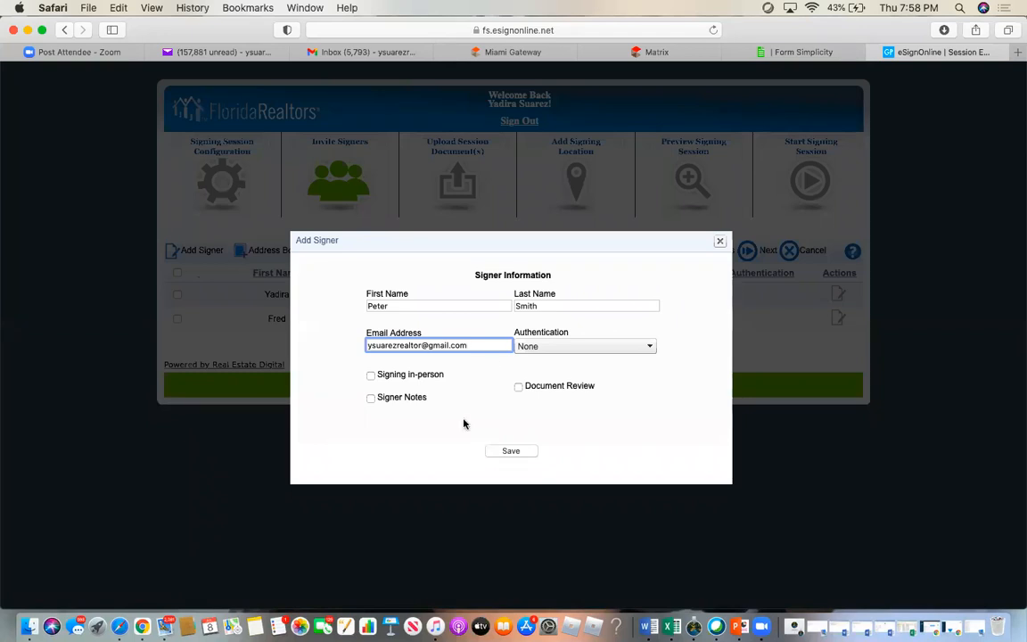
{"action": "left_click", "coordinate": [518, 451]}
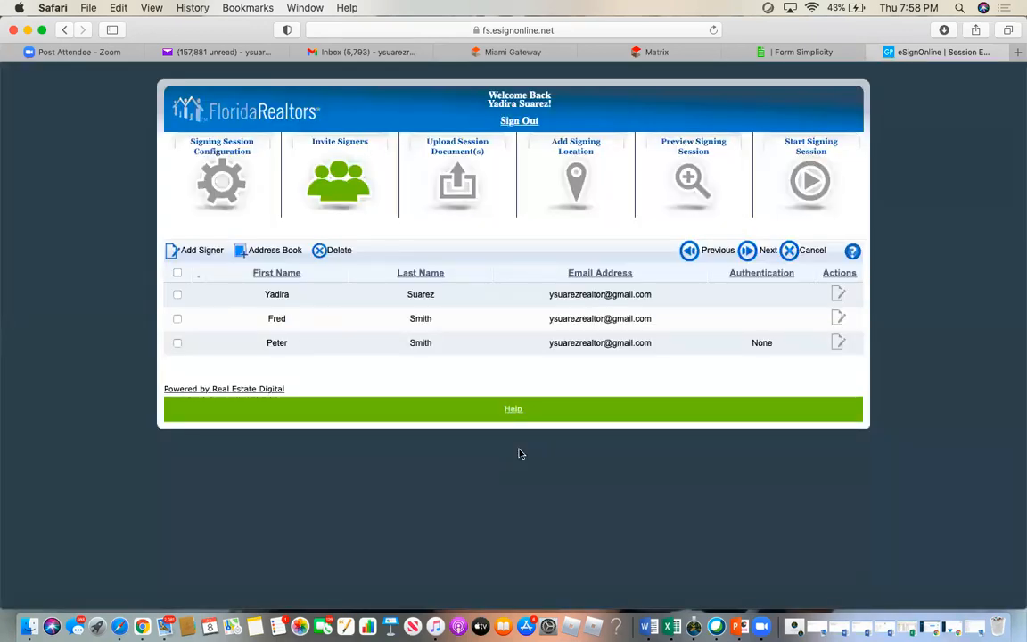
{"action": "left_click", "coordinate": [177, 273]}
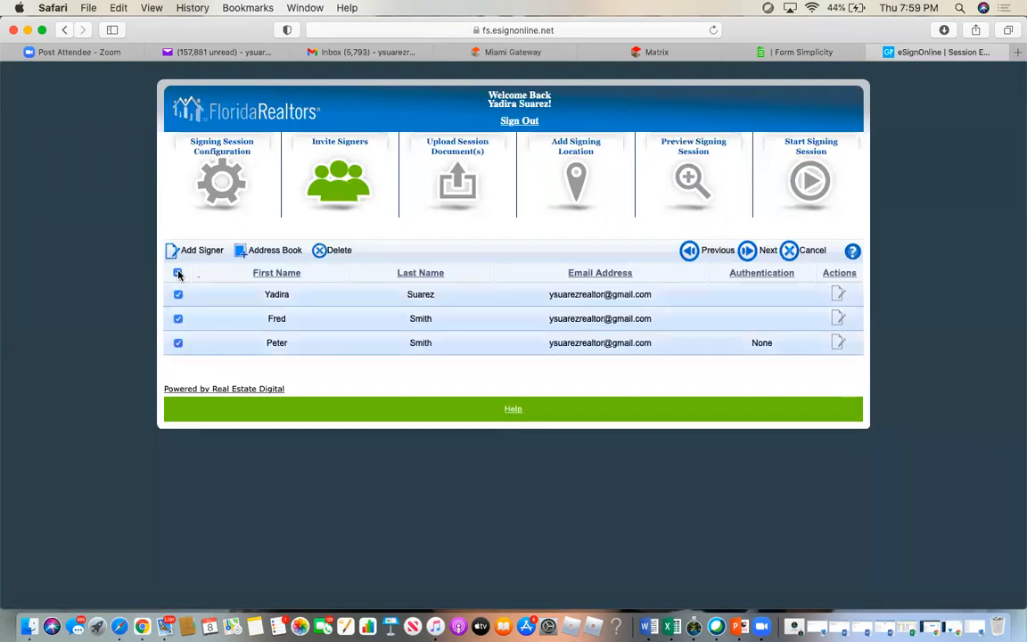
- Assign the first two signers to the Buyer 1 and Buyer 2 roles and accept removing unassigned locations
{"action": "left_click", "coordinate": [748, 252]}
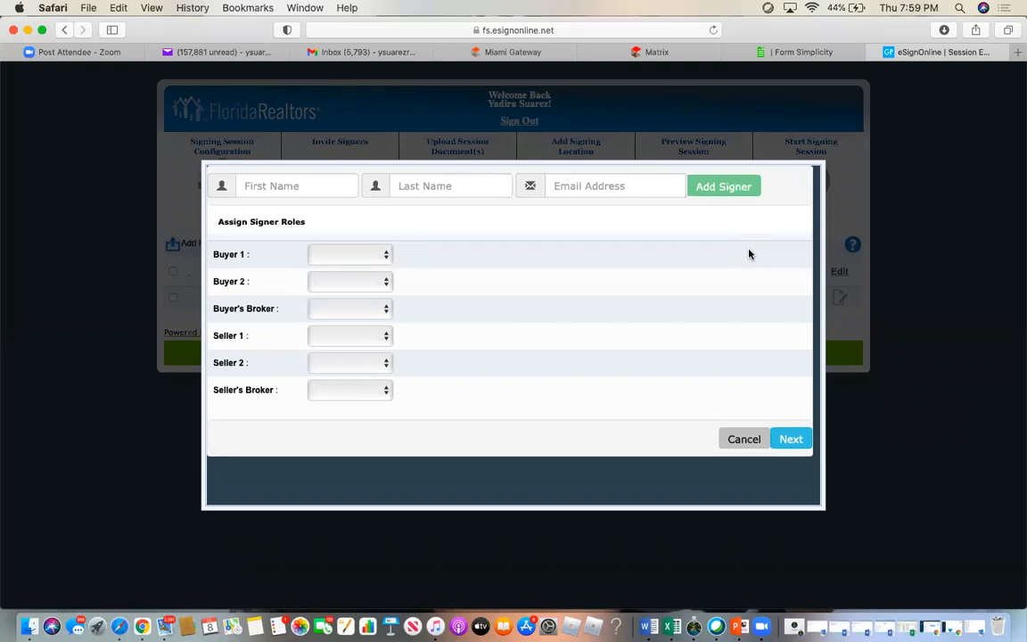
{"action": "left_click", "coordinate": [359, 259]}
{"action": "left_click", "coordinate": [358, 271]}
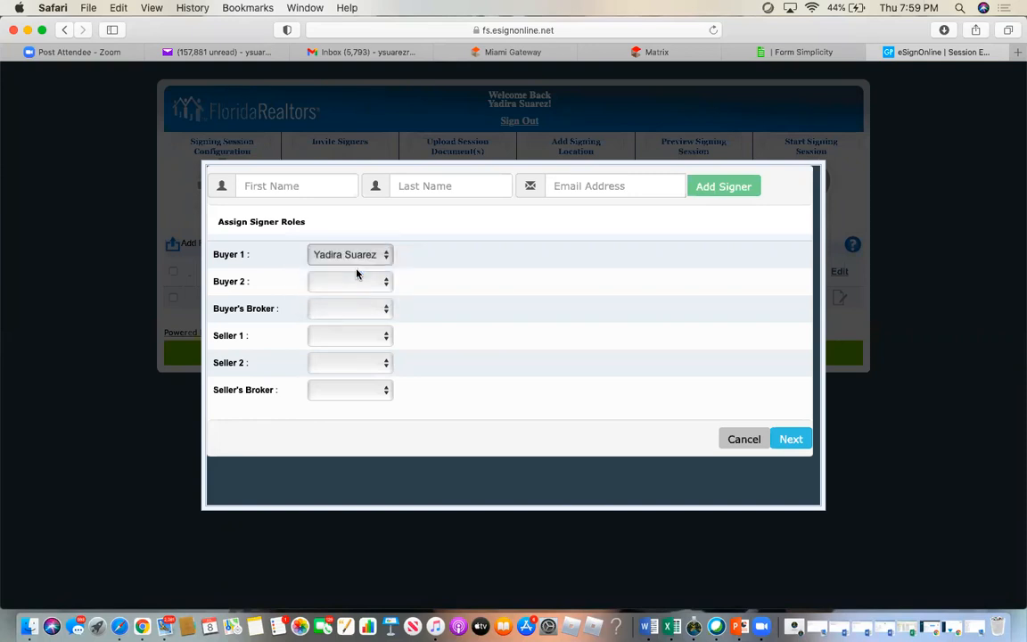
{"action": "left_click", "coordinate": [355, 283]}
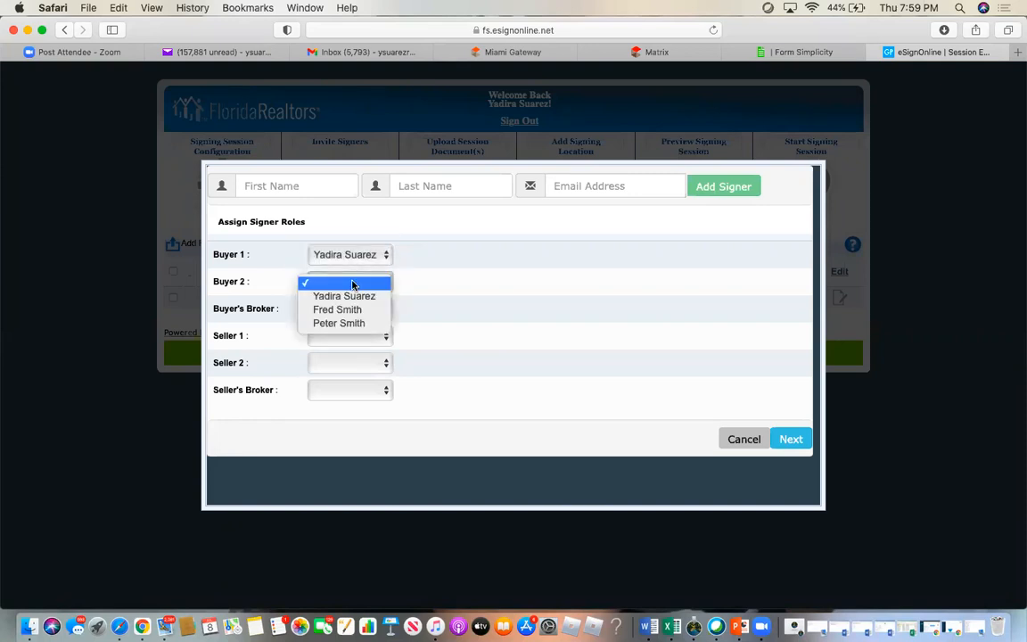
{"action": "left_click", "coordinate": [358, 310]}
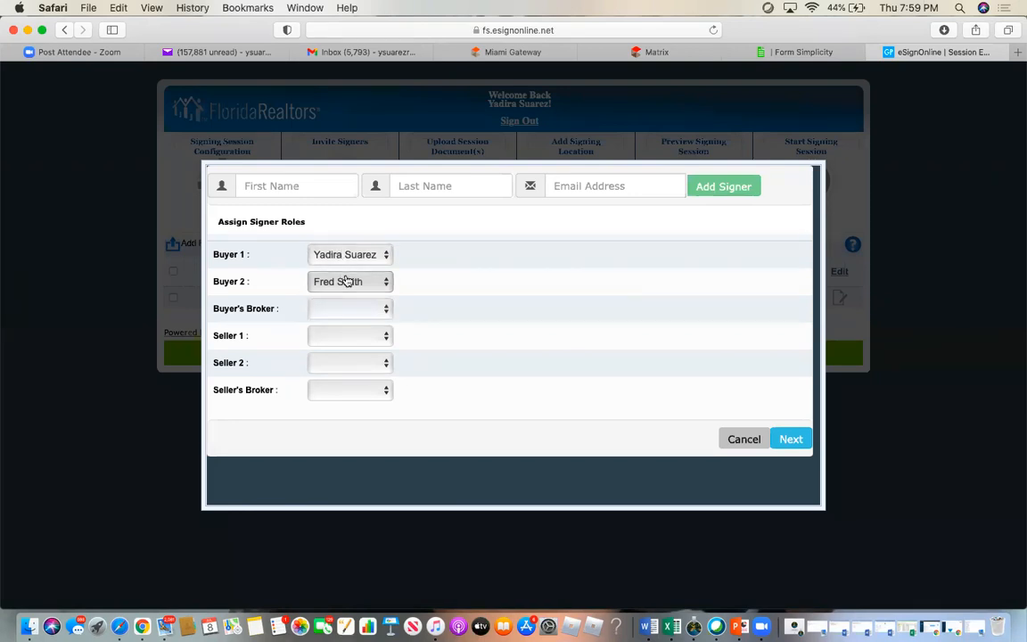
{"action": "left_click", "coordinate": [790, 441]}
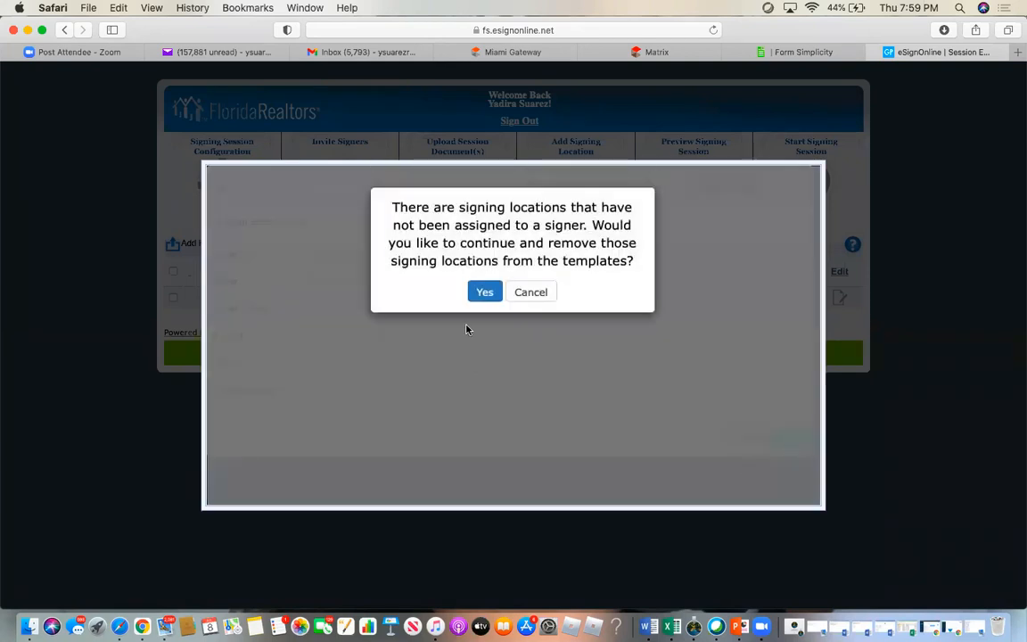
{"action": "left_click", "coordinate": [484, 292]}
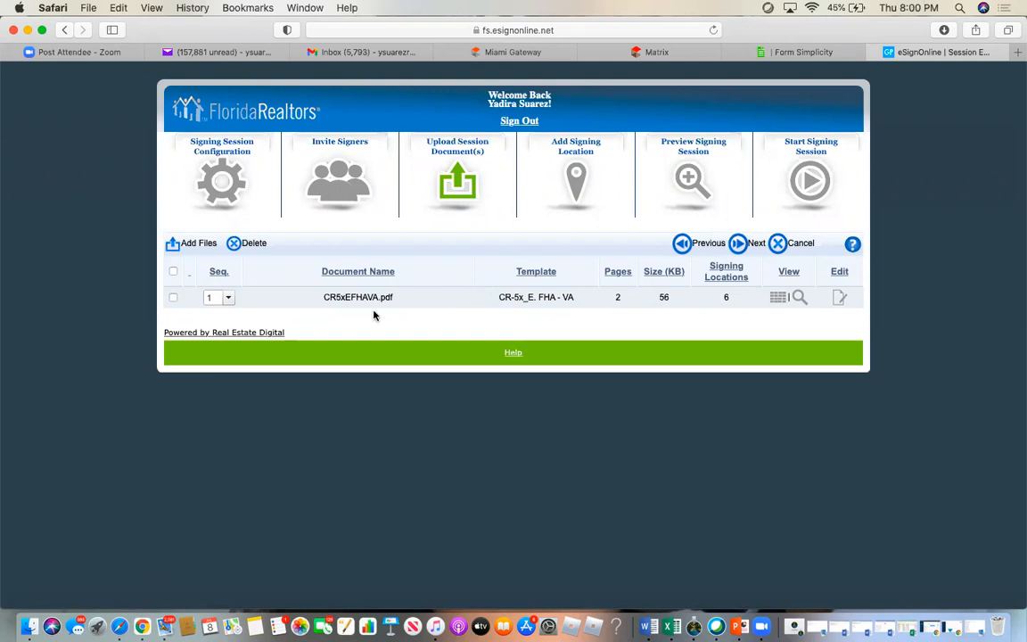
- Select the CR5xEFHAVA.pdf rider and proceed to placing signing locations
{"action": "left_click", "coordinate": [173, 271]}
{"action": "left_click", "coordinate": [740, 243]}
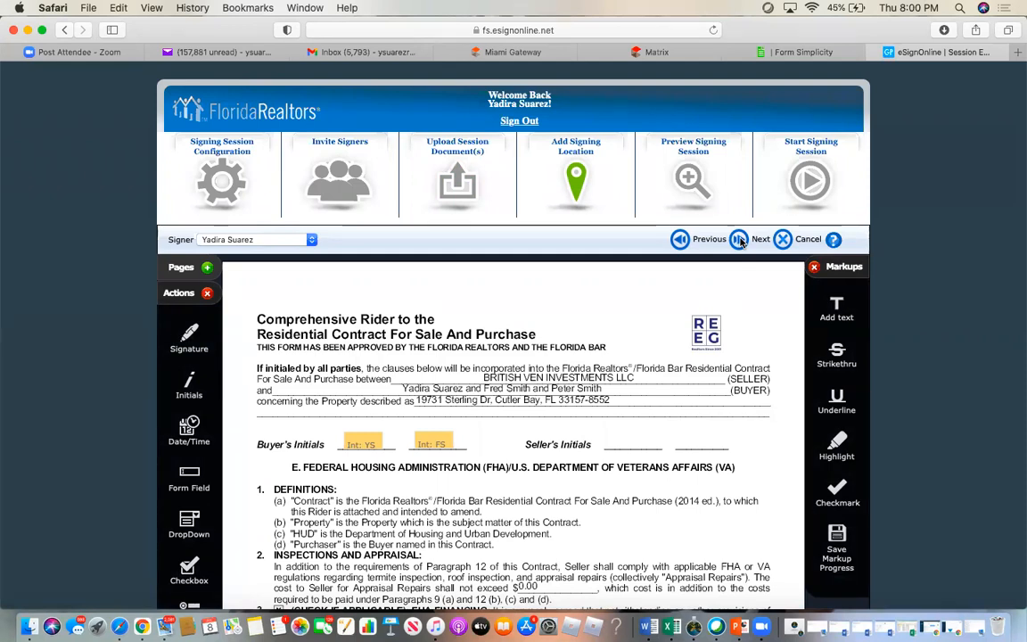
{"action": "mouse_move", "coordinate": [357, 448]}
{"action": "mouse_move", "coordinate": [451, 452]}
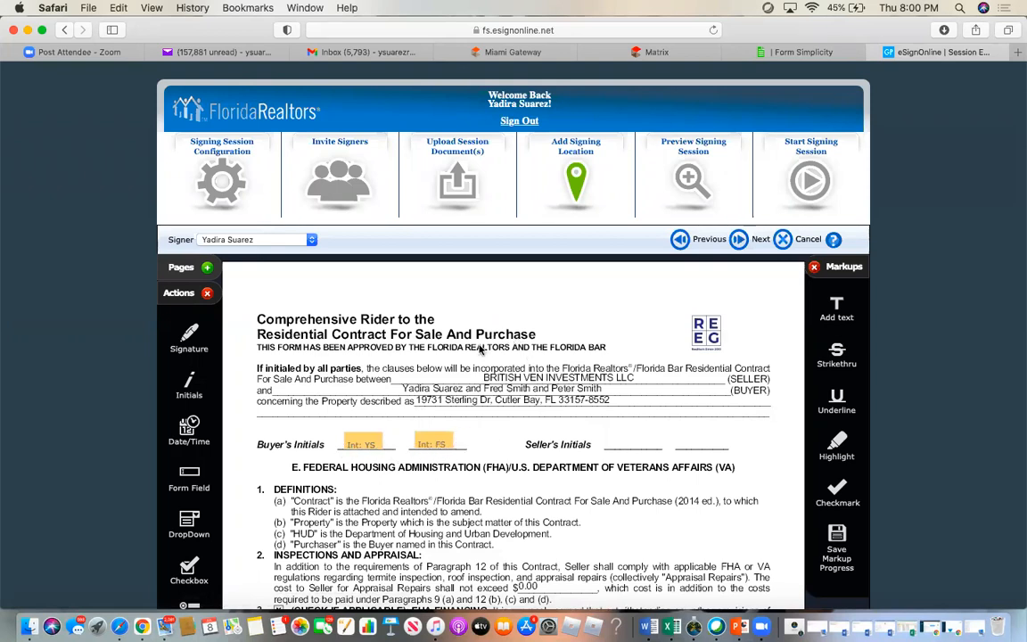
{"action": "scroll", "coordinate": [479, 349], "scroll_direction": "down", "scroll_amount": 2}
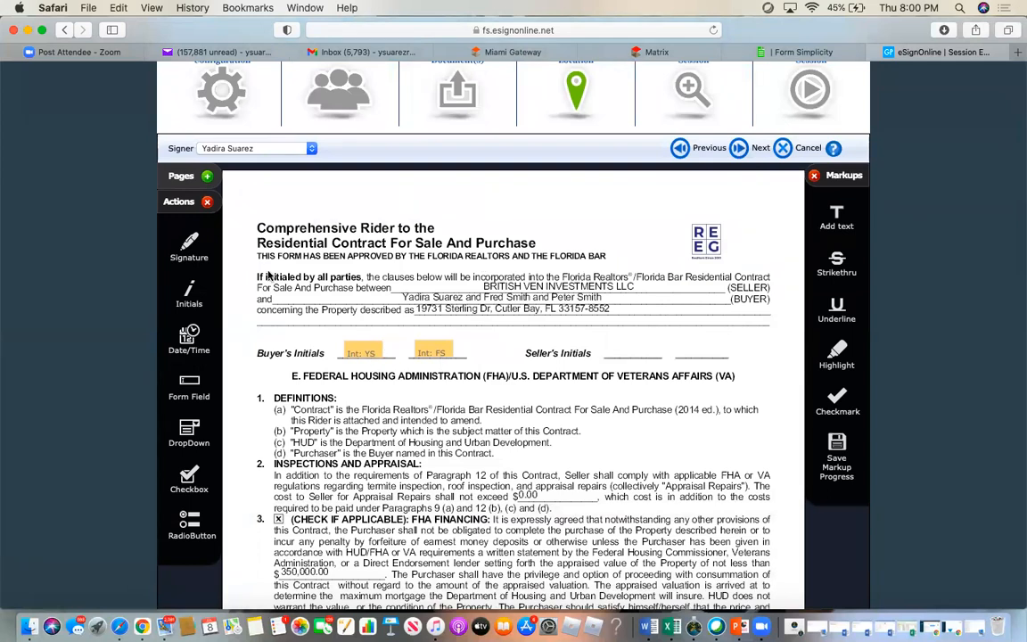
{"action": "left_click", "coordinate": [297, 152]}
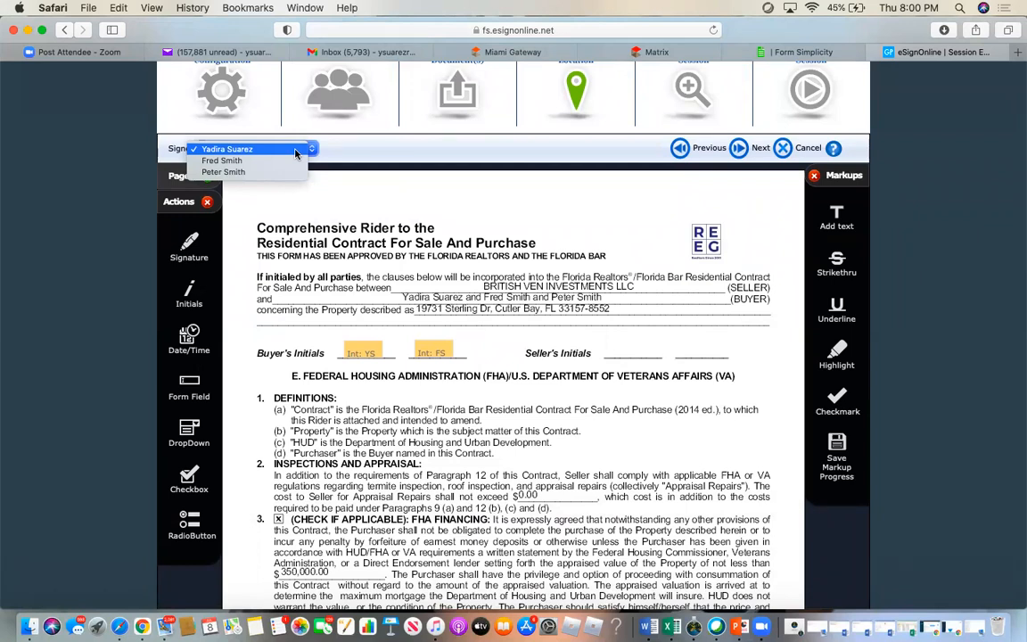
{"action": "left_click", "coordinate": [233, 172]}
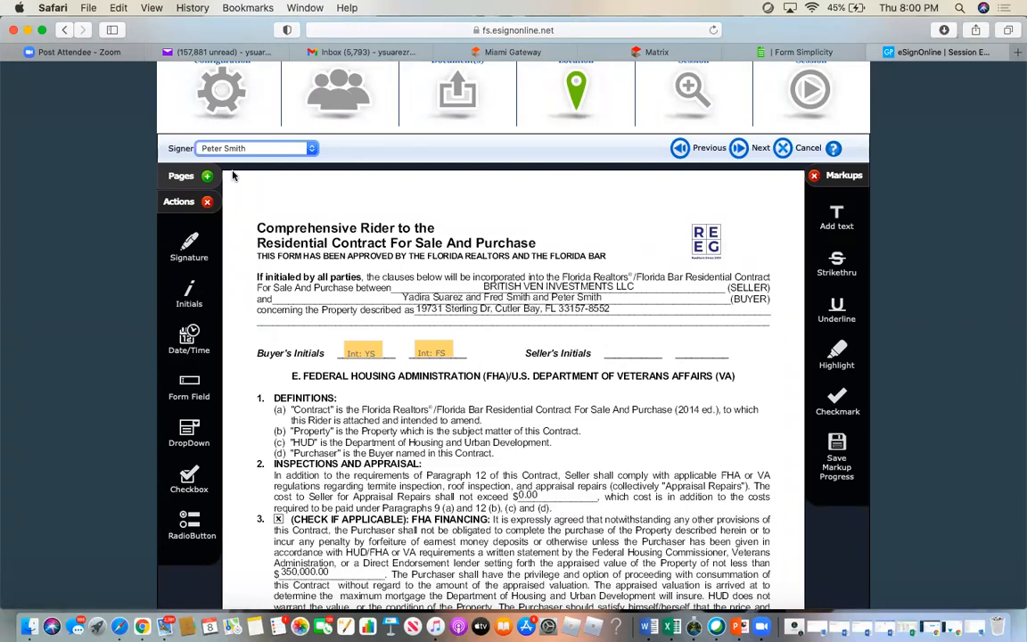
{"action": "mouse_move", "coordinate": [437, 354]}
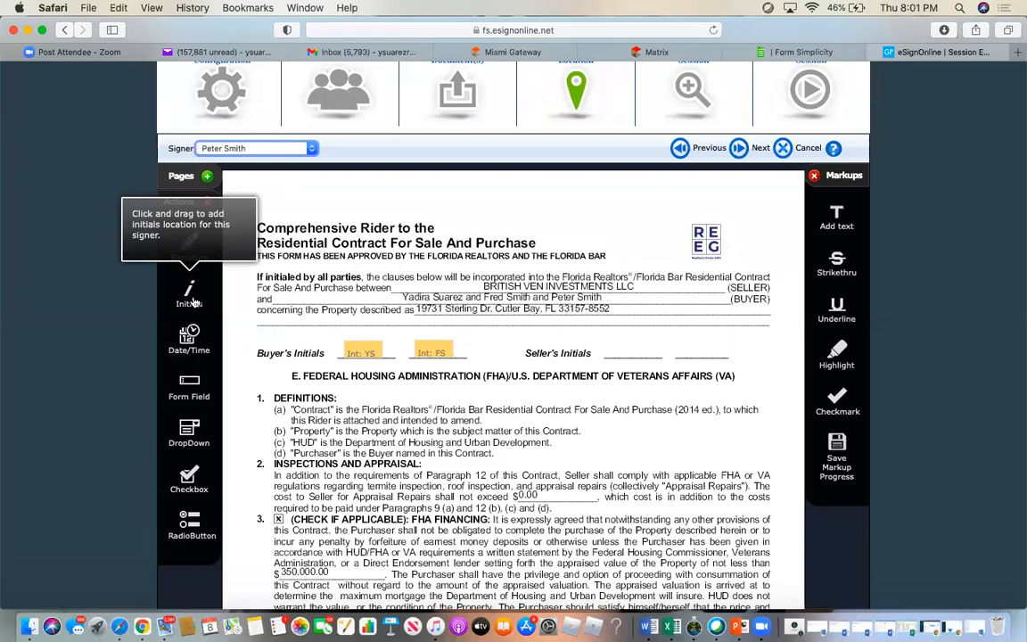
- Add the third buyer's initials box, plus signature and Date/Time fields above the buyer signature lines
{"action": "left_click_drag", "start_coordinate": [192, 302], "coordinate": [465, 355]}
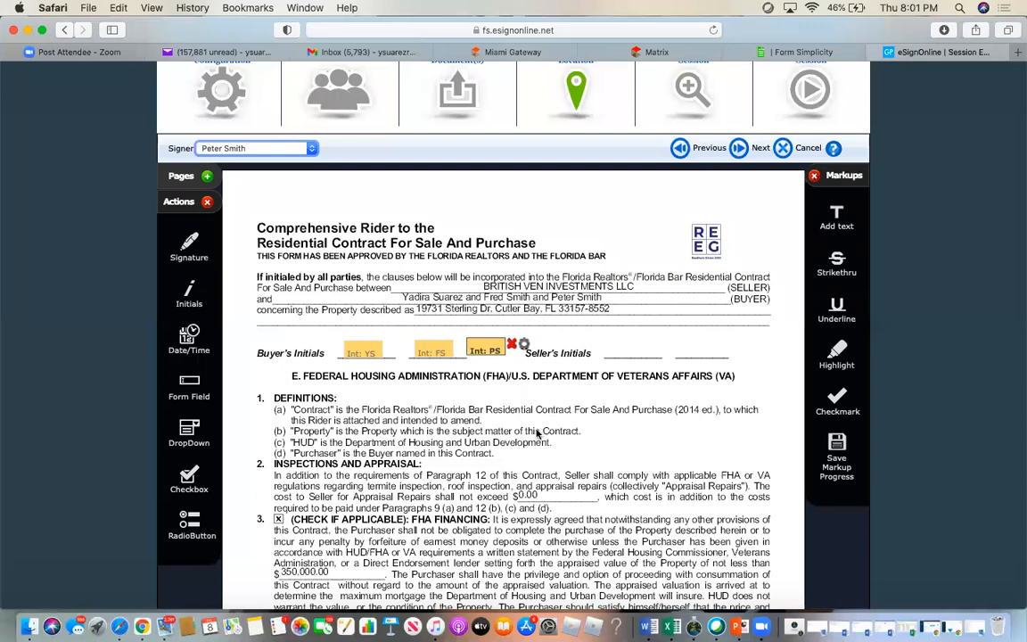
{"action": "scroll", "coordinate": [537, 437], "scroll_direction": "down", "scroll_amount": 10}
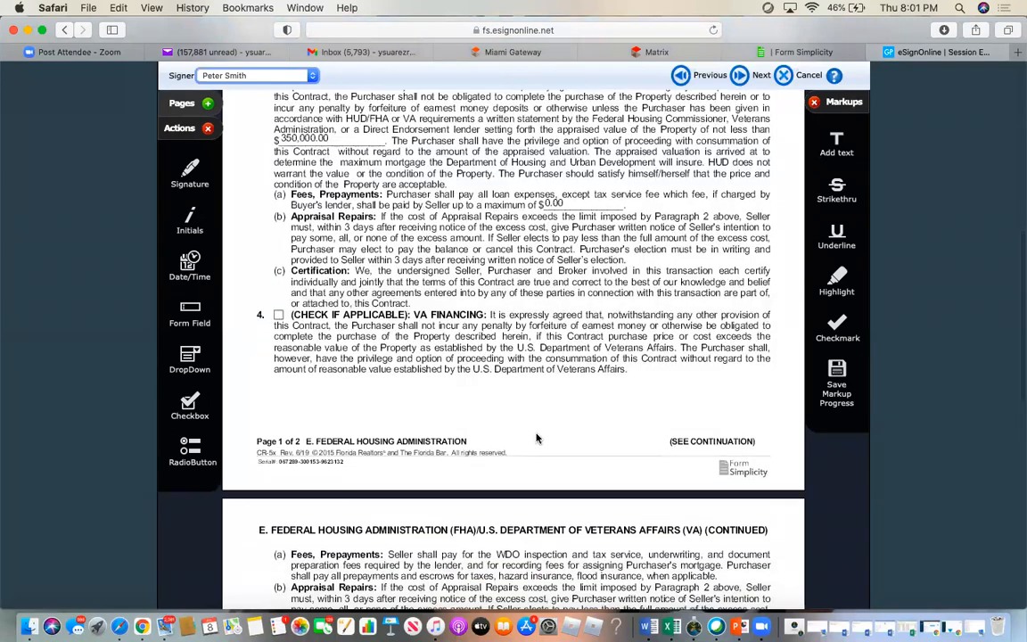
{"action": "scroll", "coordinate": [537, 437], "scroll_direction": "down", "scroll_amount": 2}
{"action": "scroll", "coordinate": [537, 437], "scroll_direction": "down", "scroll_amount": 8}
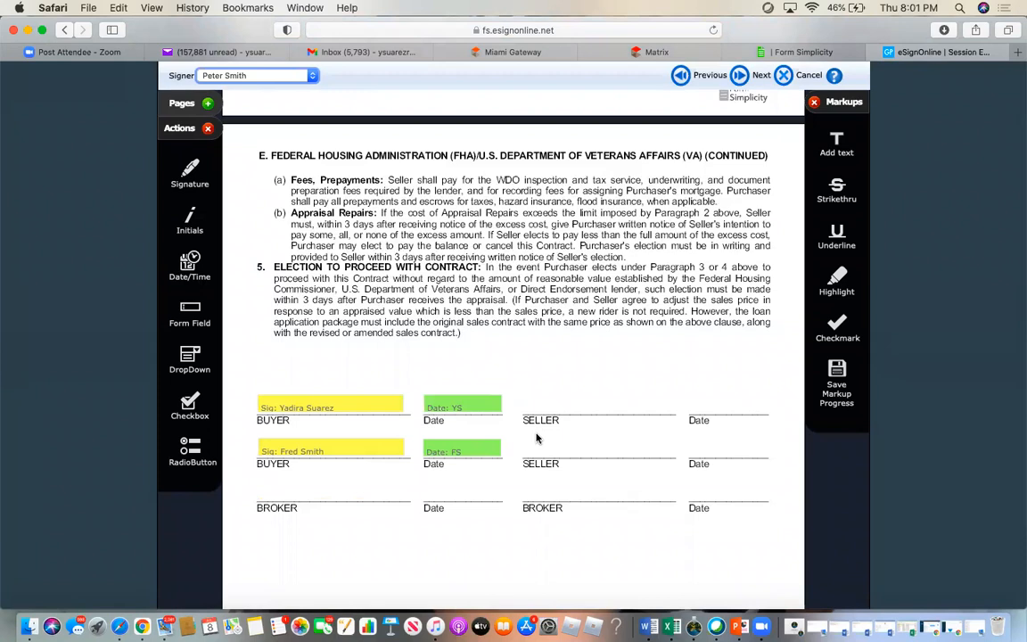
{"action": "scroll", "coordinate": [536, 437], "scroll_direction": "down", "scroll_amount": 4}
{"action": "mouse_move", "coordinate": [307, 282]}
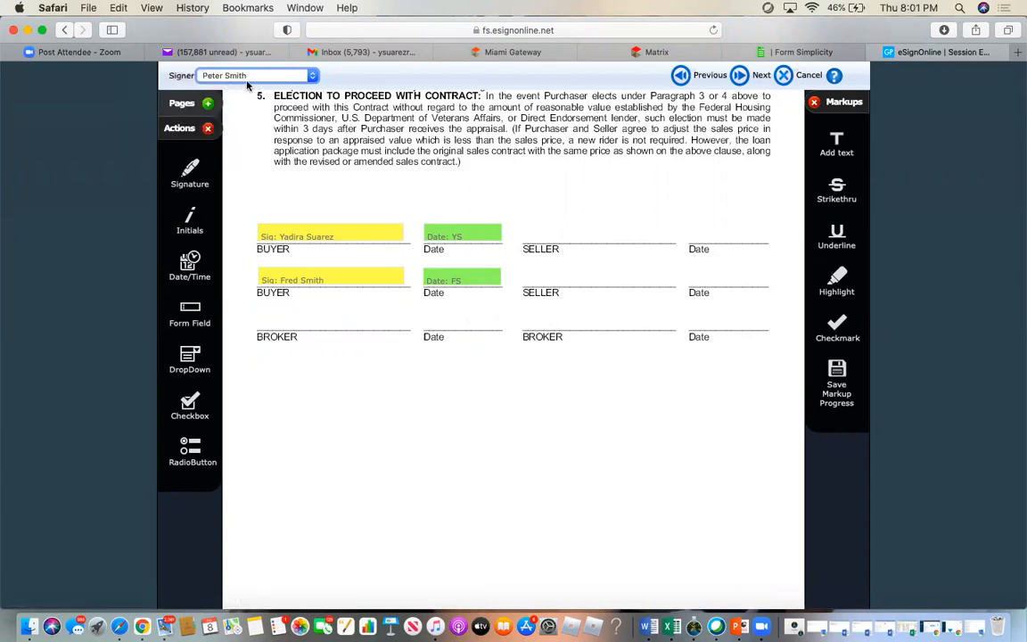
{"action": "left_click_drag", "start_coordinate": [186, 182], "coordinate": [264, 203]}
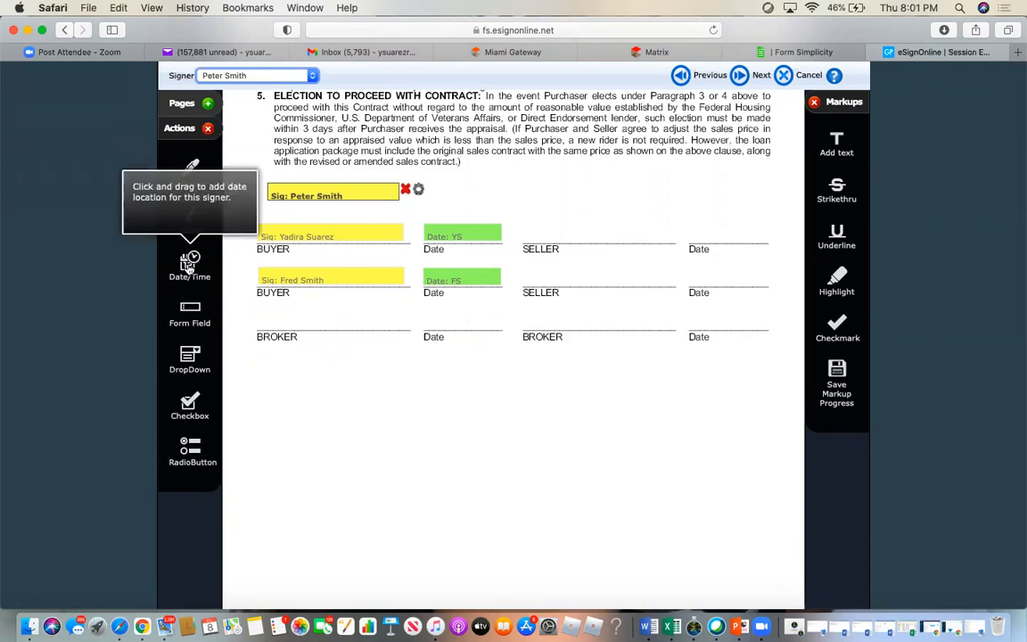
{"action": "left_click_drag", "start_coordinate": [188, 267], "coordinate": [415, 201]}
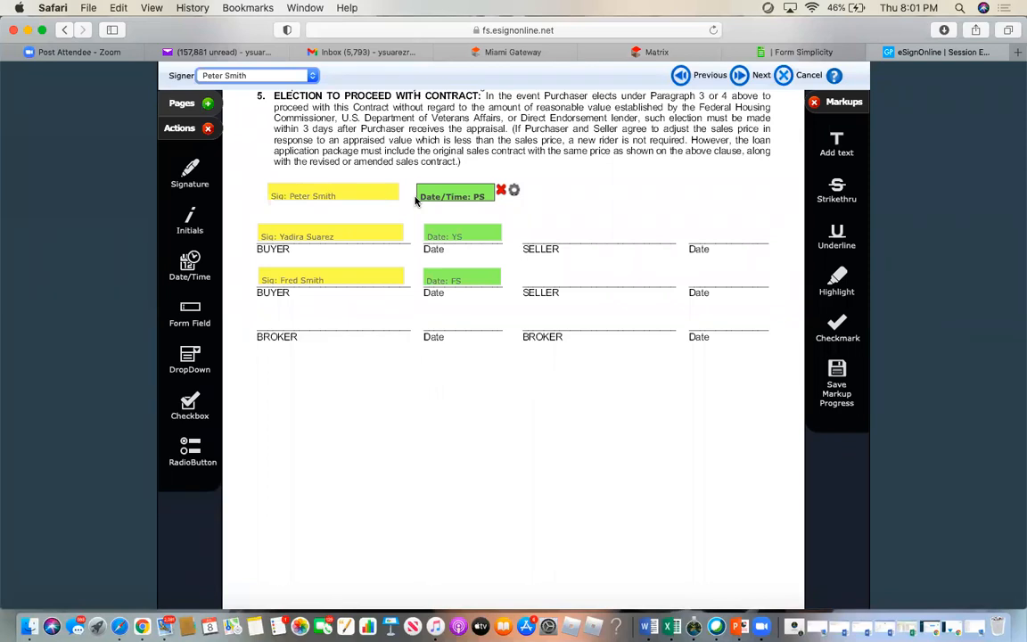
{"action": "mouse_move", "coordinate": [470, 234]}
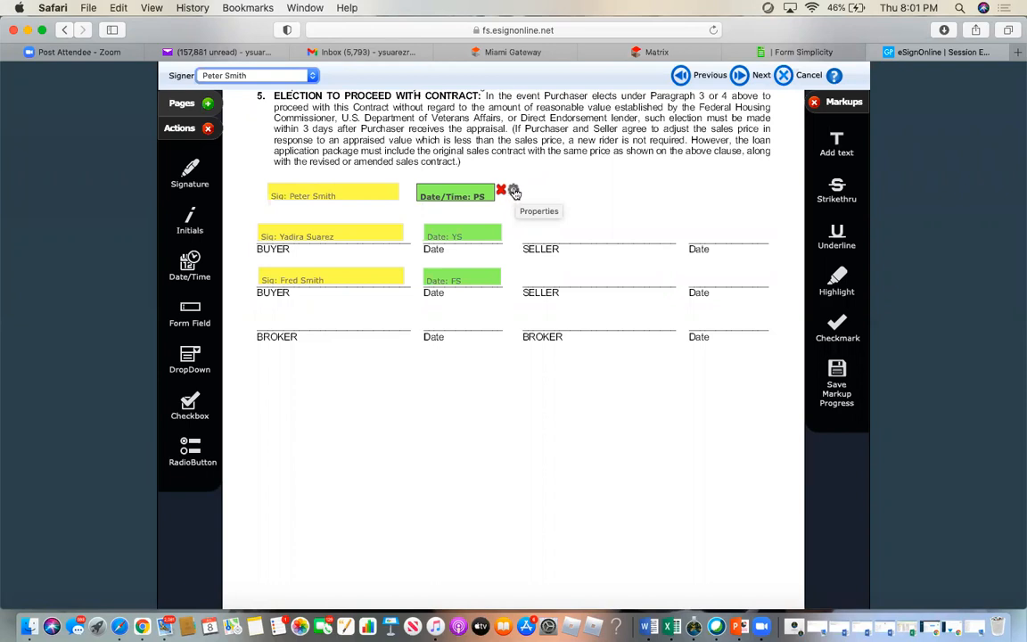
- Set the third signer's new date field to the Date & Time format
{"action": "left_click", "coordinate": [515, 192]}
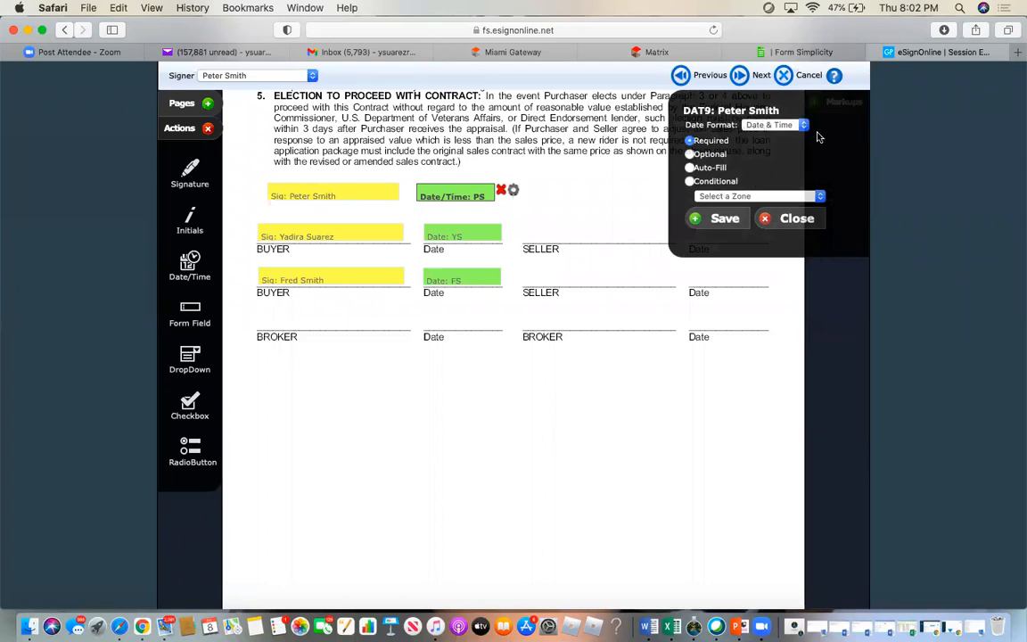
{"action": "left_click", "coordinate": [770, 126]}
{"action": "left_click", "coordinate": [774, 114]}
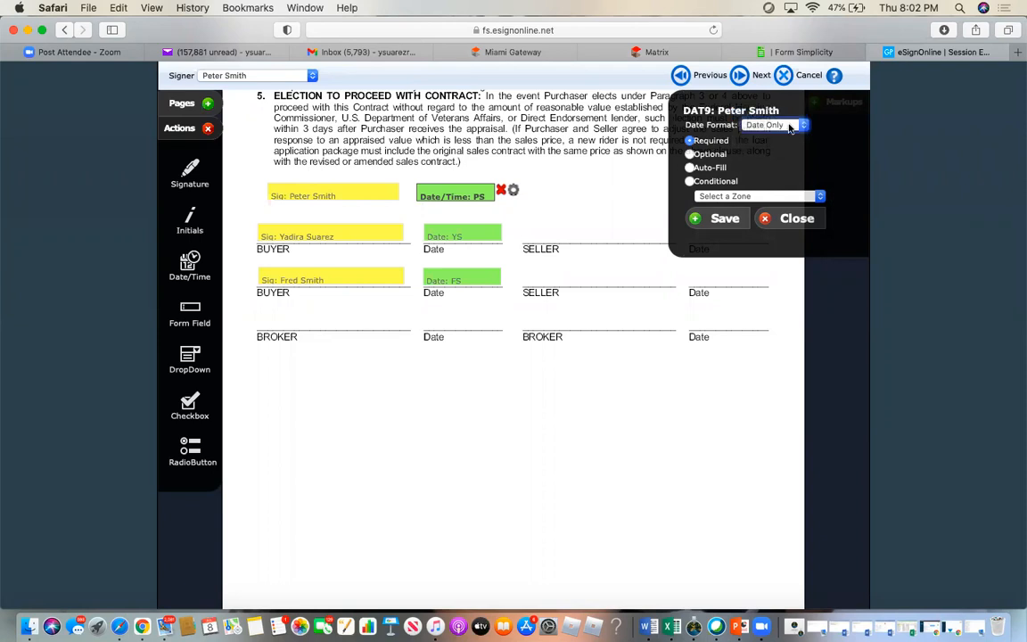
{"action": "left_click", "coordinate": [789, 128]}
{"action": "left_click", "coordinate": [788, 139]}
{"action": "left_click", "coordinate": [727, 221]}
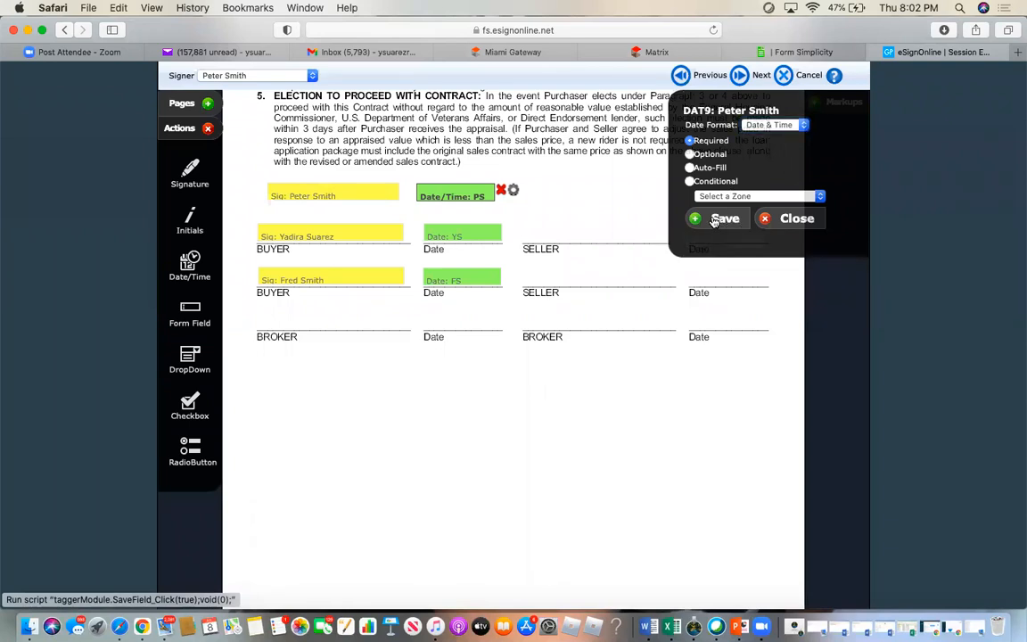
- Switch both buyers' date fields to Date & Time and close the field settings
{"action": "left_click", "coordinate": [523, 233]}
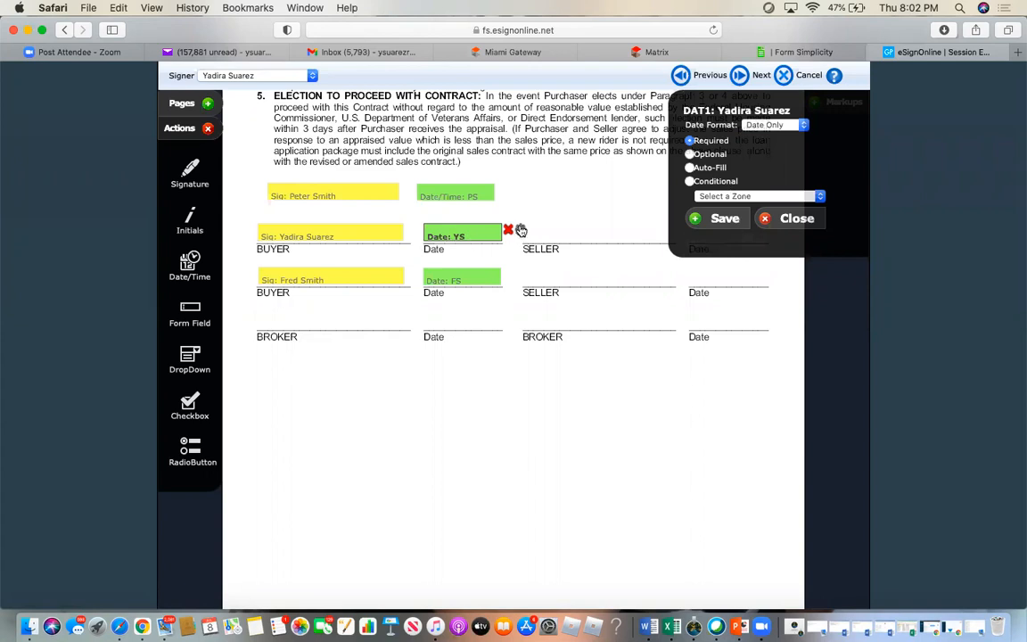
{"action": "left_click", "coordinate": [771, 125]}
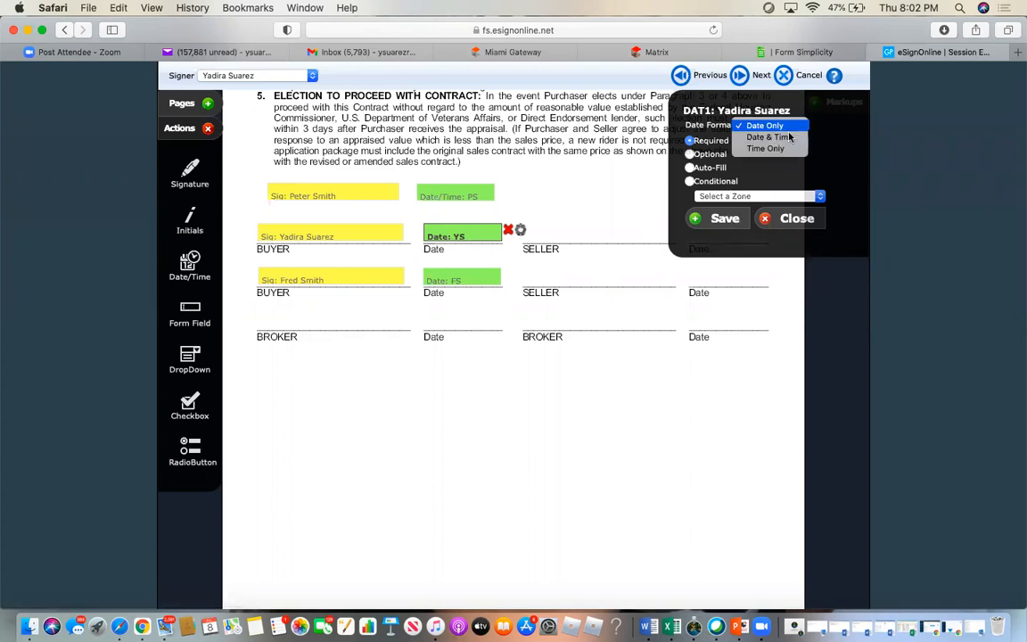
{"action": "left_click", "coordinate": [788, 139]}
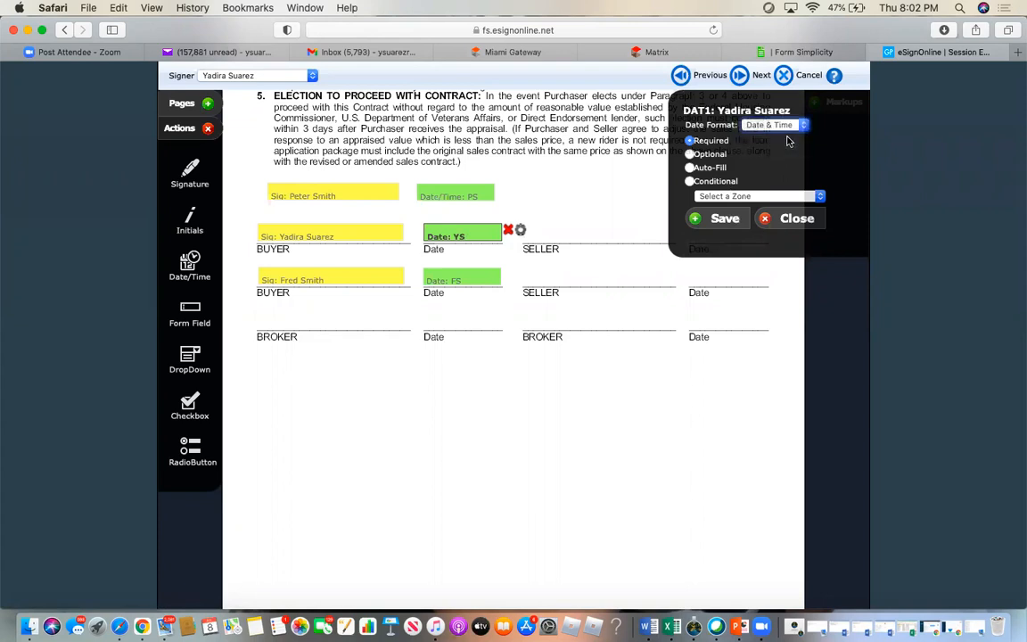
{"action": "left_click", "coordinate": [723, 222]}
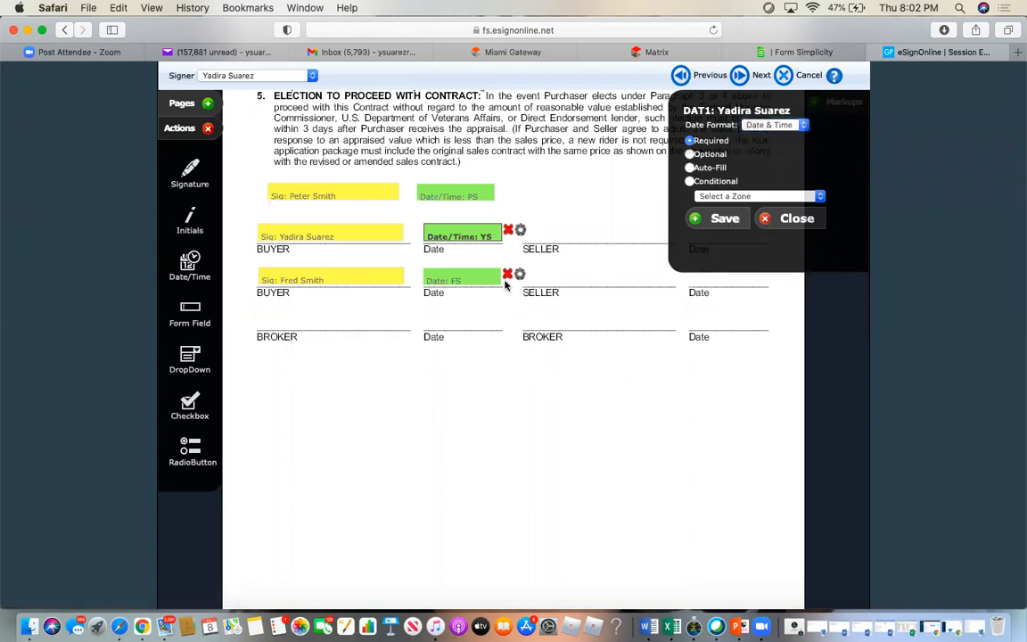
{"action": "left_click", "coordinate": [484, 278]}
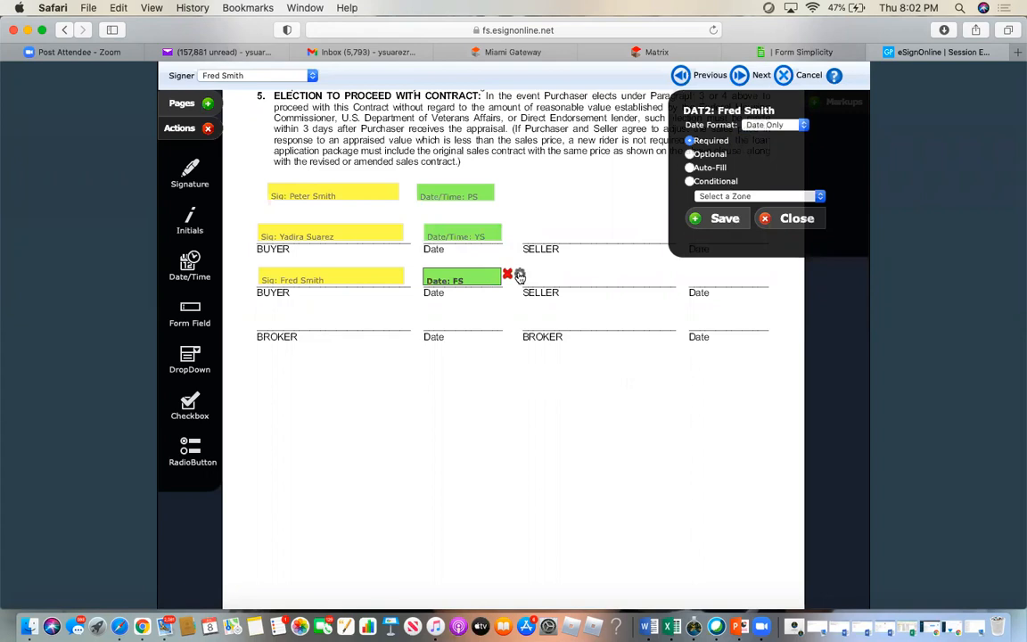
{"action": "left_click", "coordinate": [763, 125]}
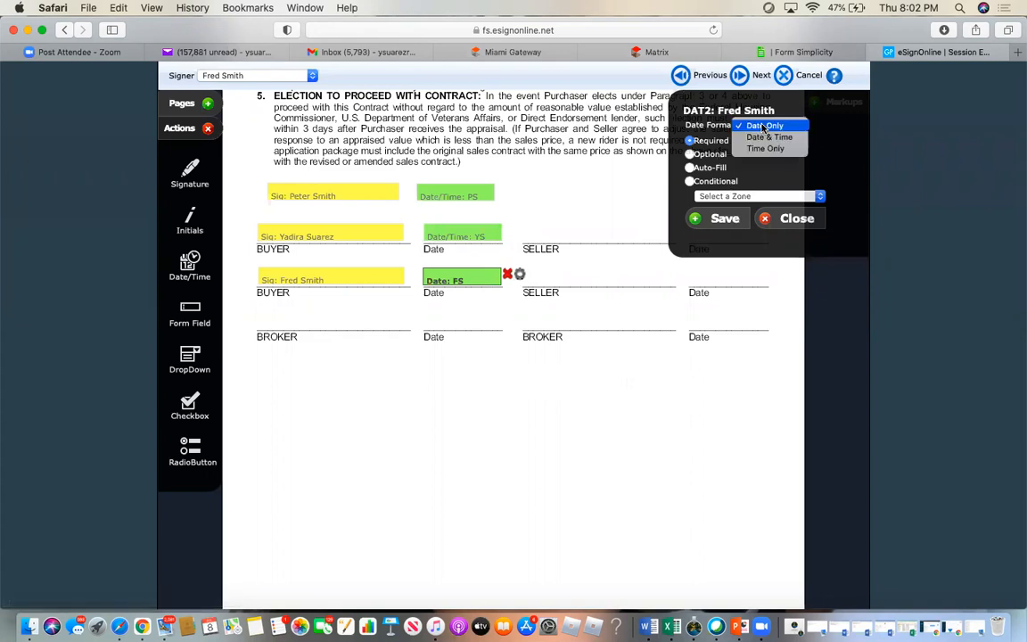
{"action": "left_click", "coordinate": [768, 136]}
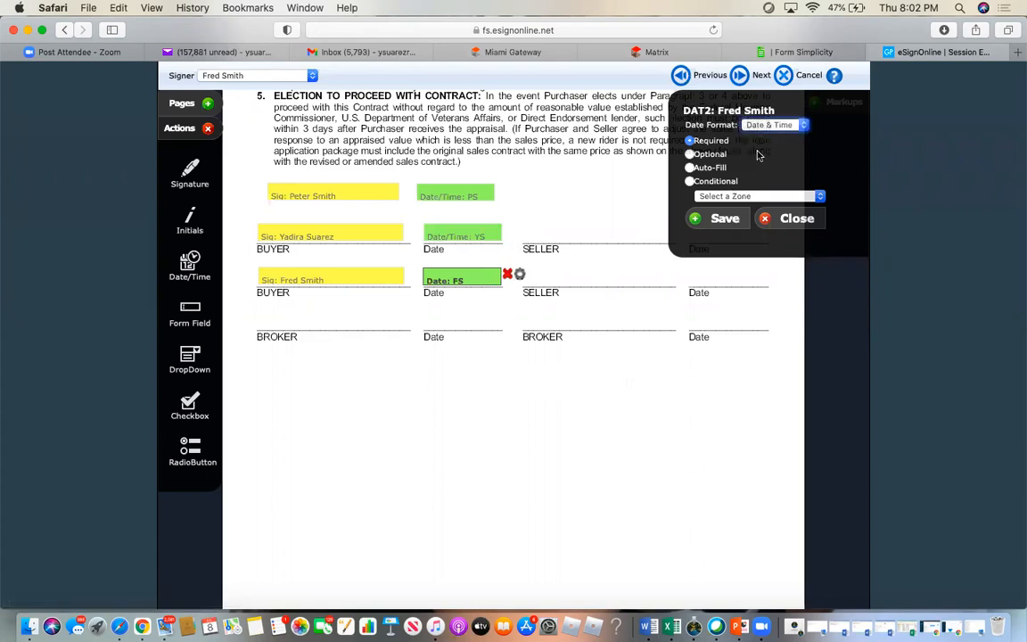
{"action": "left_click", "coordinate": [725, 221]}
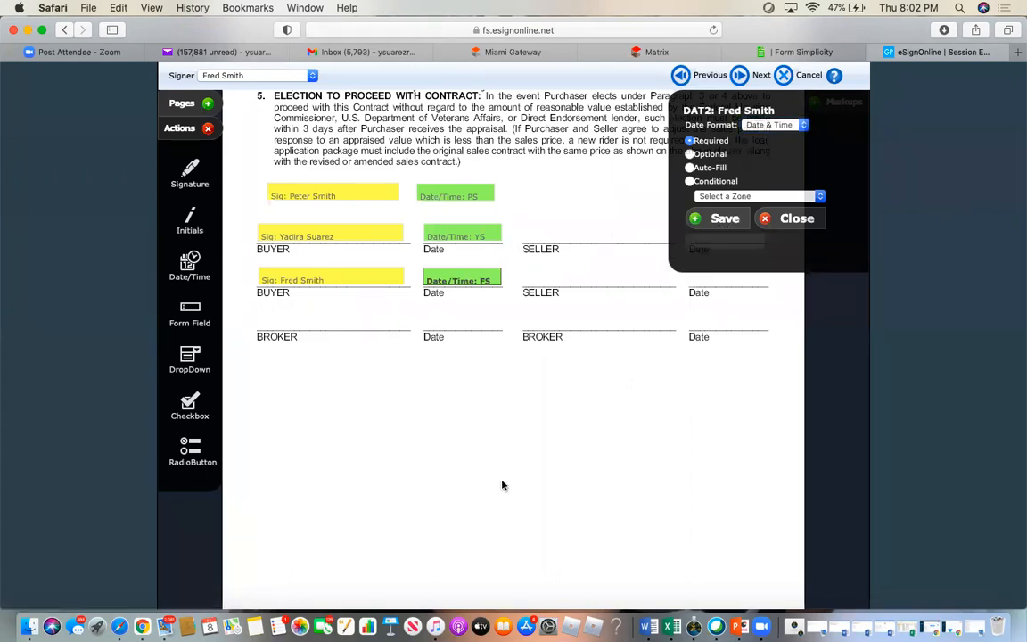
{"action": "left_click", "coordinate": [789, 221]}
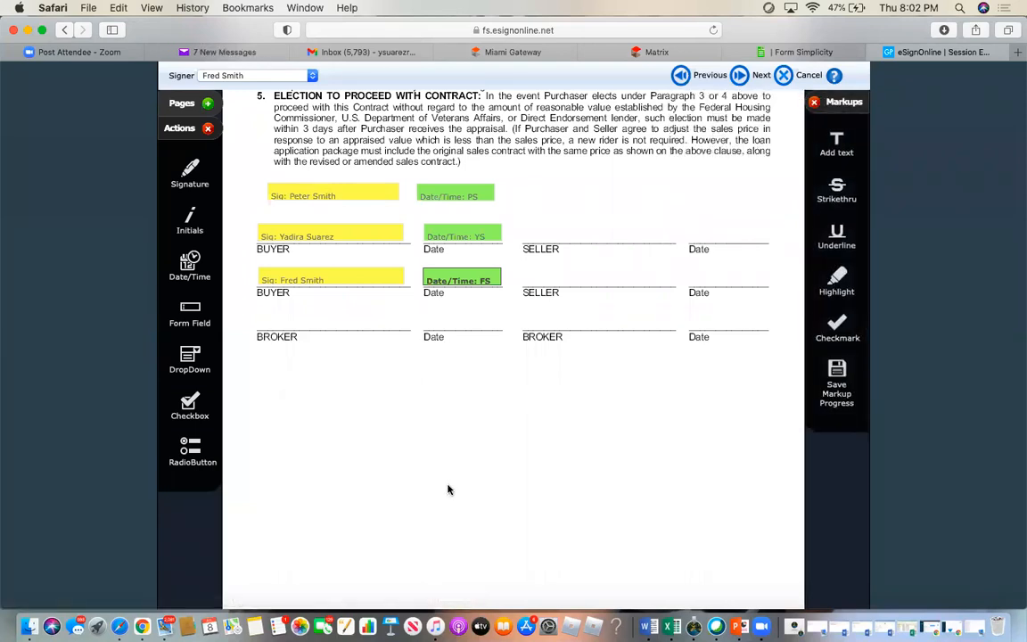
{"action": "scroll", "coordinate": [449, 489], "scroll_direction": "down", "scroll_amount": 3}
{"action": "scroll", "coordinate": [448, 490], "scroll_direction": "up", "scroll_amount": 5}
{"action": "scroll", "coordinate": [449, 489], "scroll_direction": "up", "scroll_amount": 10}
{"action": "scroll", "coordinate": [450, 491], "scroll_direction": "up", "scroll_amount": 3}
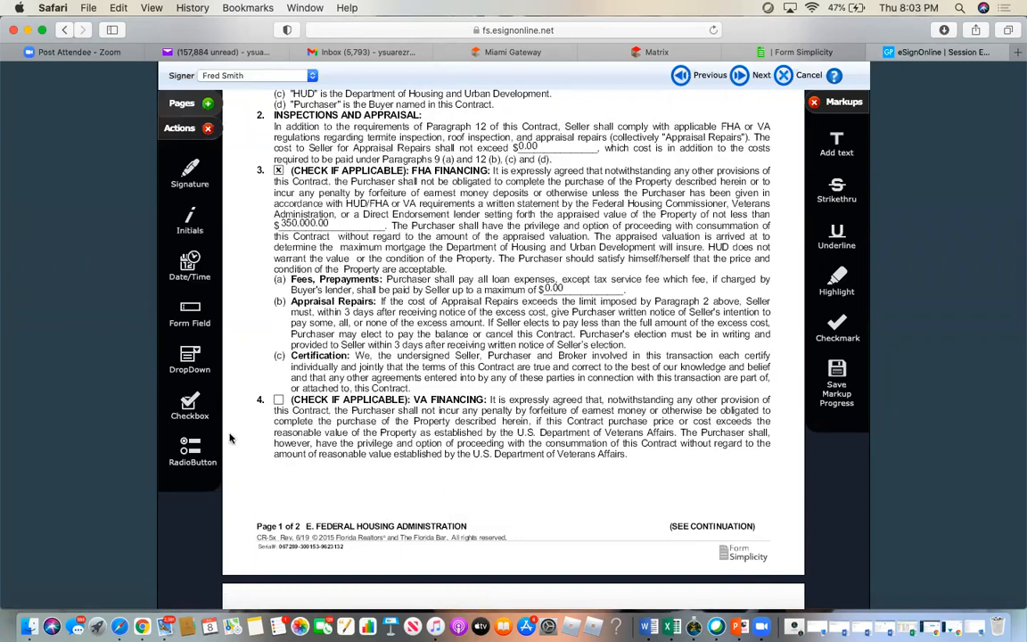
{"action": "scroll", "coordinate": [422, 432], "scroll_direction": "down", "scroll_amount": 15}
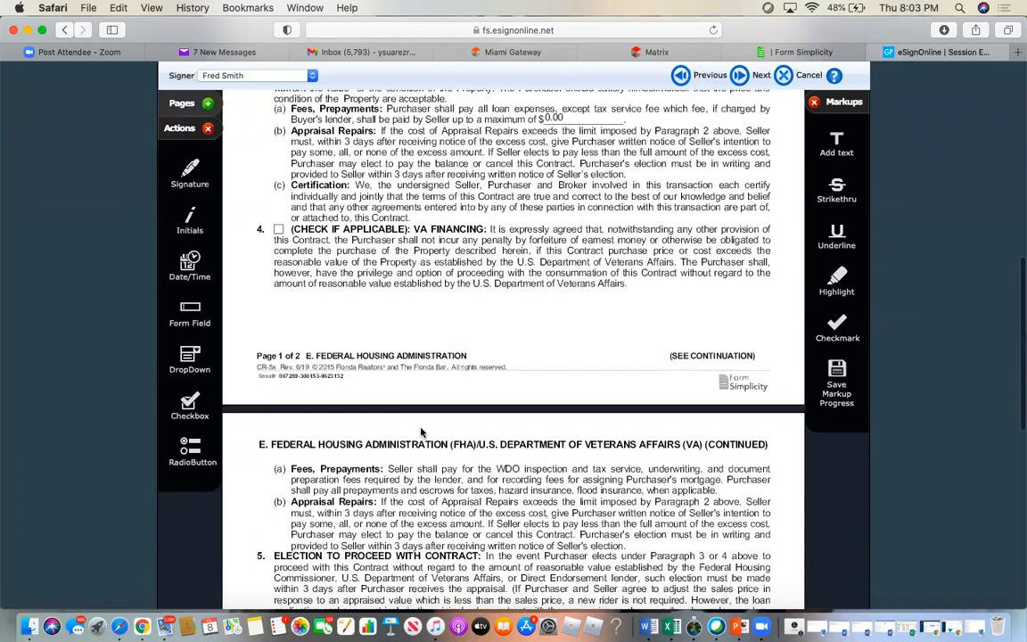
{"action": "scroll", "coordinate": [423, 433], "scroll_direction": "up", "scroll_amount": 2}
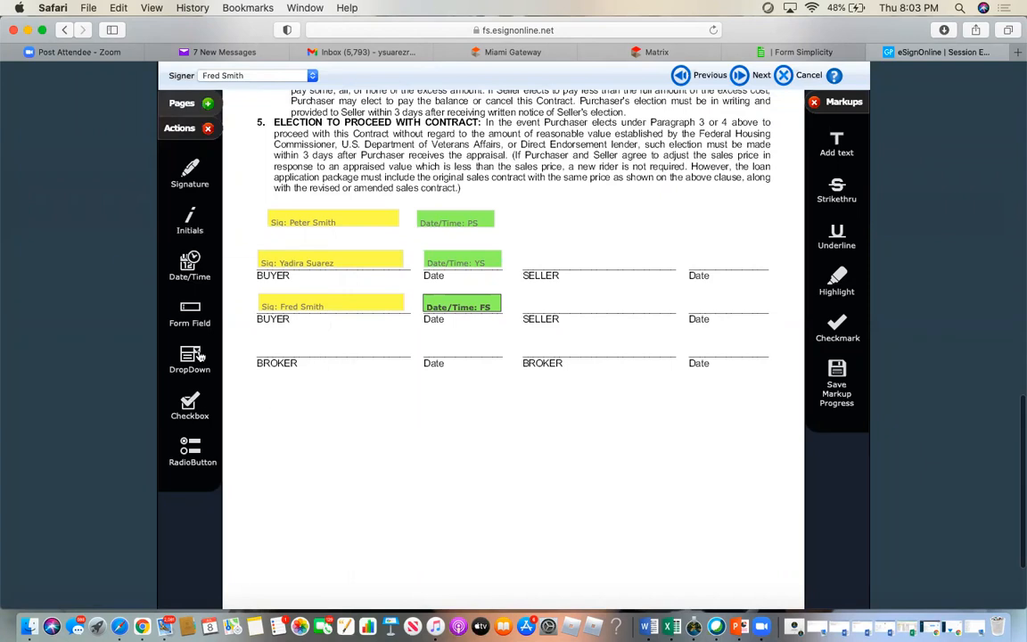
{"action": "left_click_drag", "start_coordinate": [190, 324], "coordinate": [413, 275]}
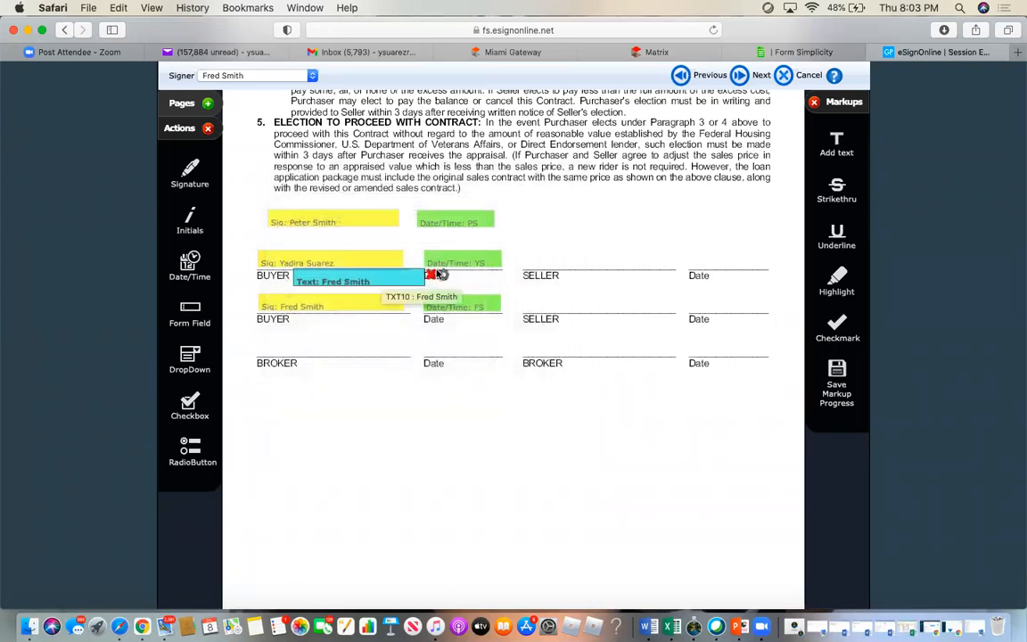
{"action": "left_click", "coordinate": [433, 275]}
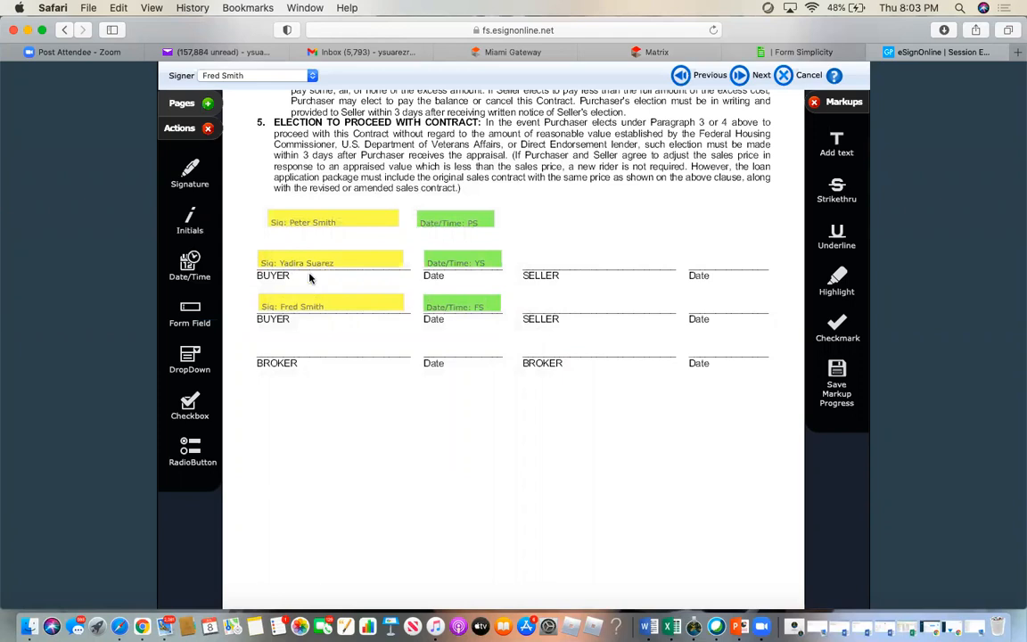
{"action": "mouse_move", "coordinate": [178, 303]}
{"action": "left_mouse_down"}
{"action": "mouse_move", "coordinate": [189, 312]}
{"action": "mouse_move", "coordinate": [268, 248]}
{"action": "mouse_move", "coordinate": [260, 243]}
{"action": "left_mouse_up"}
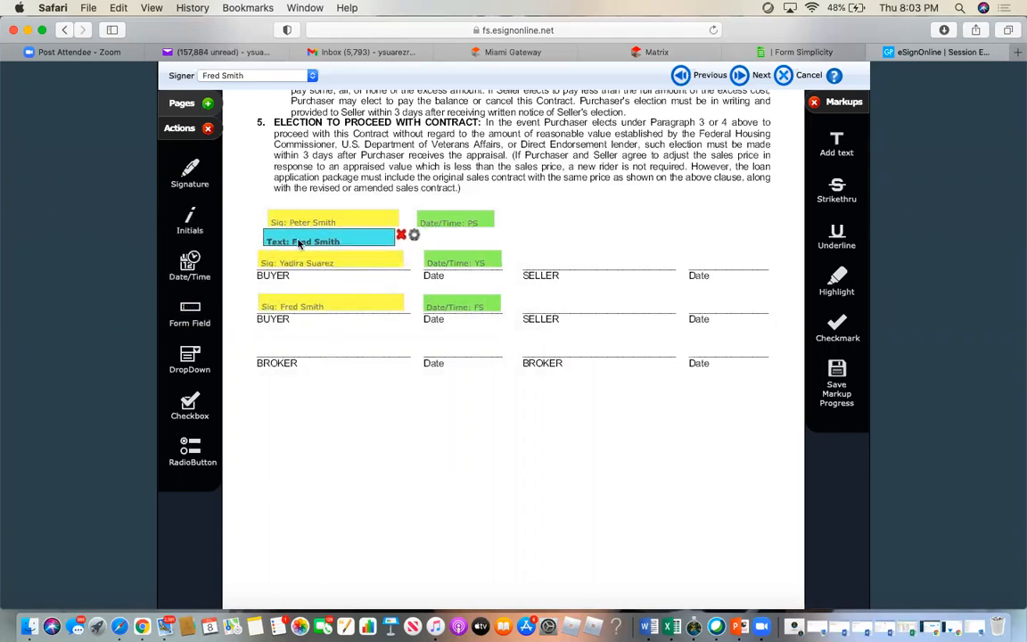
{"action": "left_click_drag", "start_coordinate": [304, 239], "coordinate": [304, 242]}
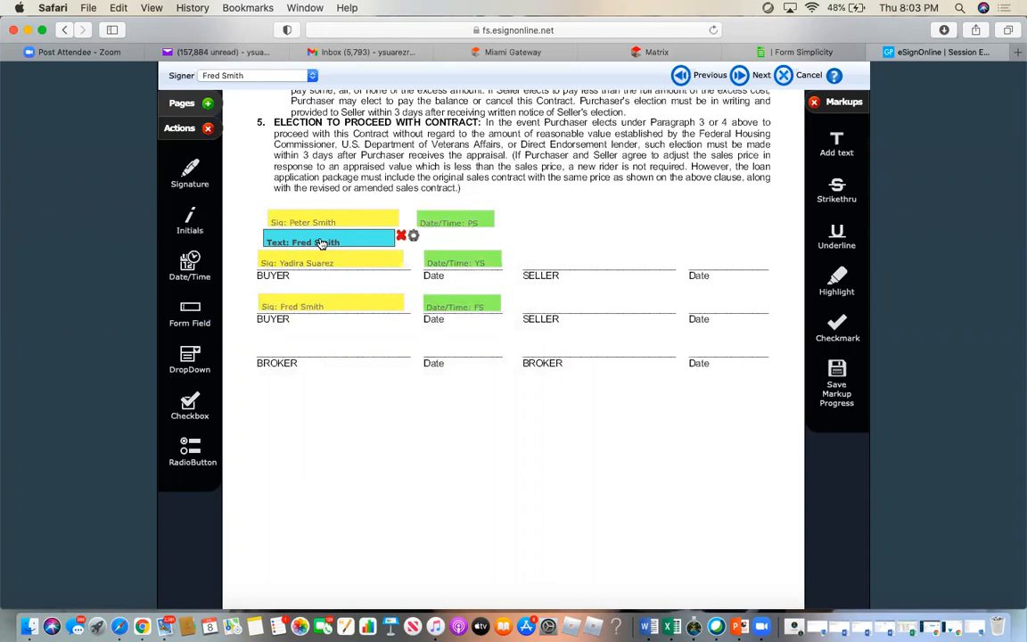
{"action": "left_click", "coordinate": [401, 236]}
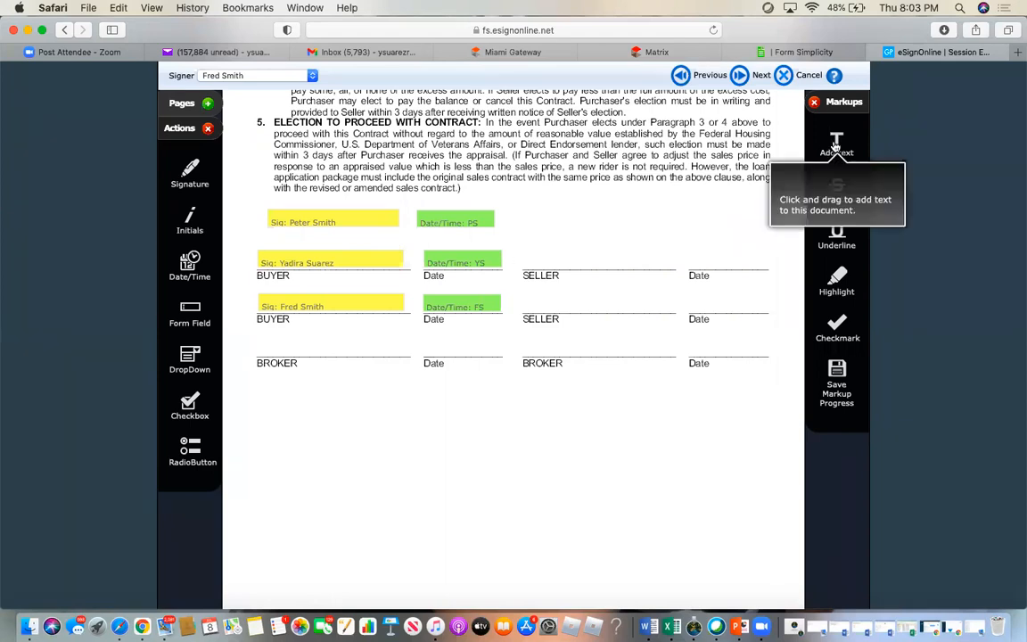
- Add text boxes with the buyers' typed names above the buyer signature lines
{"action": "mouse_move", "coordinate": [838, 147]}
{"action": "left_mouse_down"}
{"action": "mouse_move", "coordinate": [553, 243]}
{"action": "mouse_move", "coordinate": [429, 256]}
{"action": "mouse_move", "coordinate": [408, 248]}
{"action": "left_mouse_up"}
{"action": "left_click", "coordinate": [357, 235]}
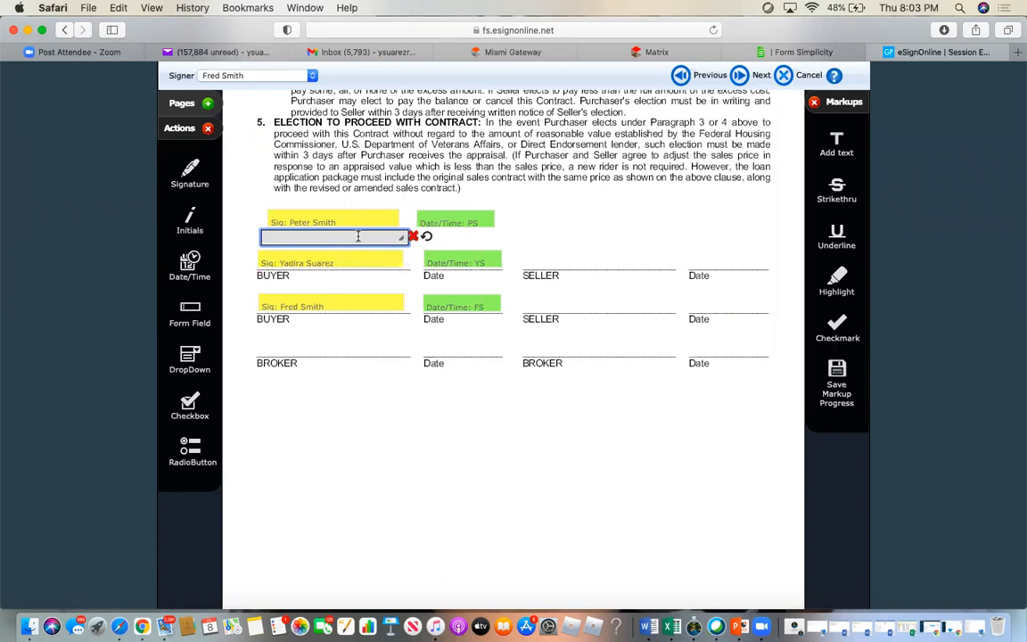
{"action": "left_click", "coordinate": [406, 430]}
{"action": "left_click", "coordinate": [836, 190]}
{"action": "mouse_move", "coordinate": [737, 157]}
{"action": "left_mouse_down"}
{"action": "mouse_move", "coordinate": [621, 157]}
{"action": "mouse_move", "coordinate": [392, 301]}
{"action": "mouse_move", "coordinate": [403, 277]}
{"action": "mouse_move", "coordinate": [438, 284]}
{"action": "left_mouse_up"}
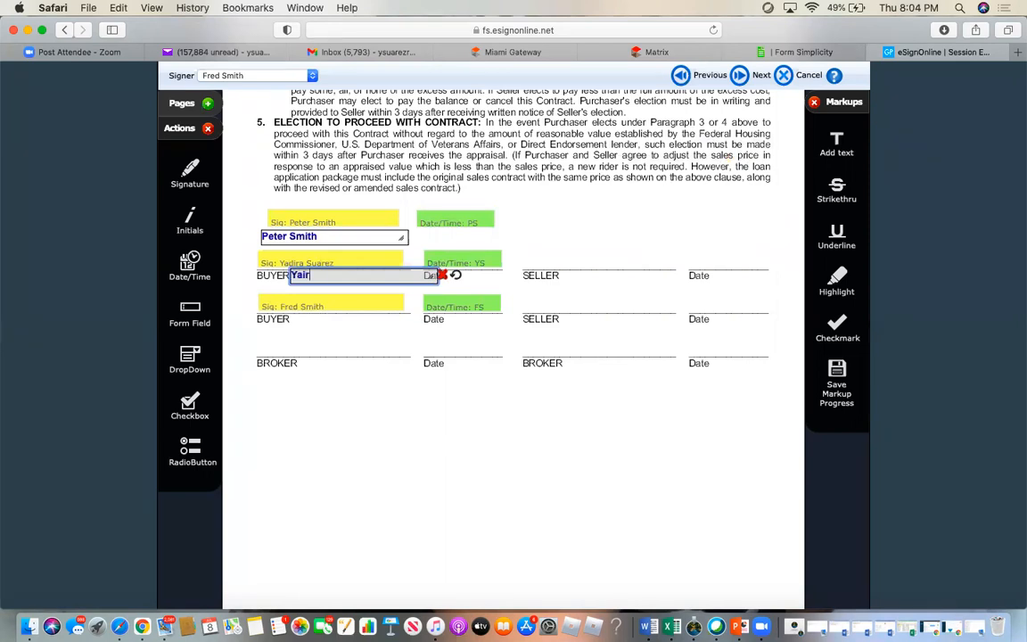
- Type the third buyer's name on the third BUYER line and add a text field above the first SELLER line
{"action": "left_click_drag", "start_coordinate": [837, 143], "coordinate": [439, 325]}
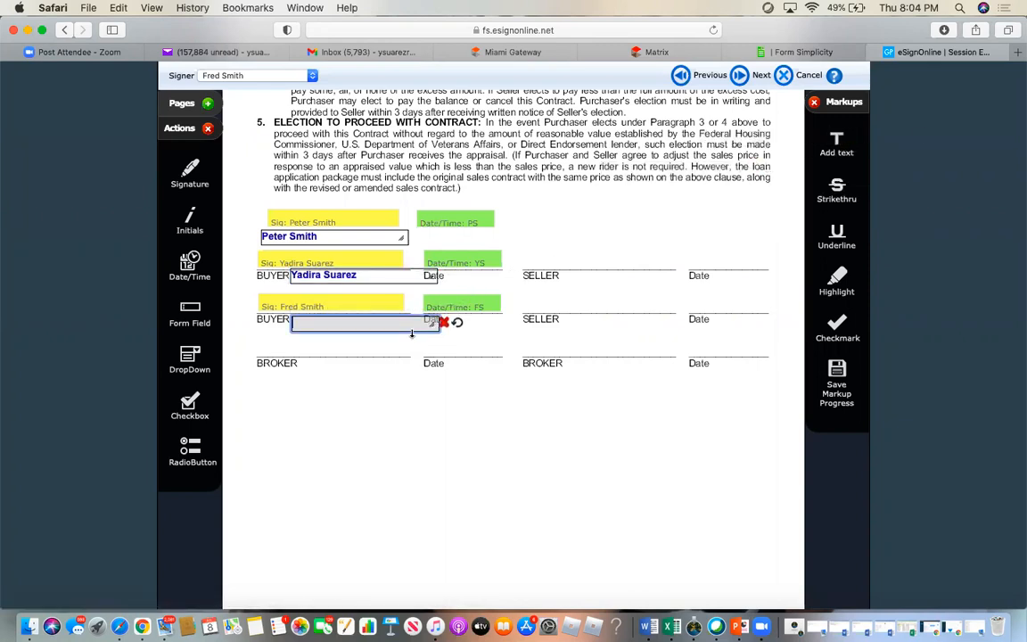
{"action": "left_click", "coordinate": [561, 206]}
{"action": "left_click_drag", "start_coordinate": [195, 298], "coordinate": [529, 262]}
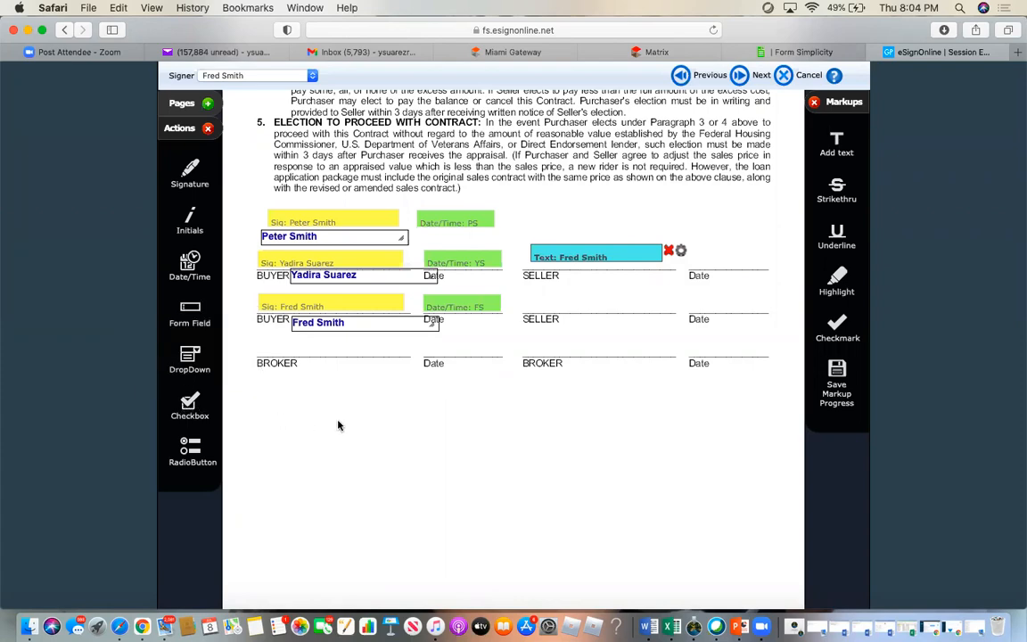
- On page 1, add a checkbox beside the $350,000.00 appraised value and remove a stray checkmark
{"action": "scroll", "coordinate": [338, 425], "scroll_direction": "up", "scroll_amount": 1}
{"action": "scroll", "coordinate": [338, 425], "scroll_direction": "up", "scroll_amount": 10}
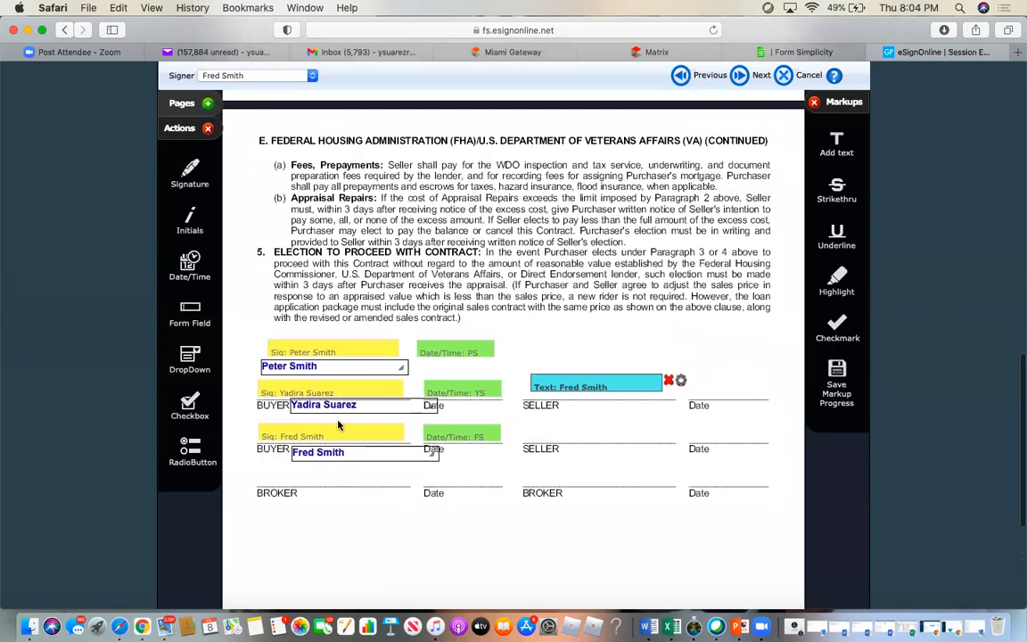
{"action": "scroll", "coordinate": [338, 425], "scroll_direction": "up", "scroll_amount": 15}
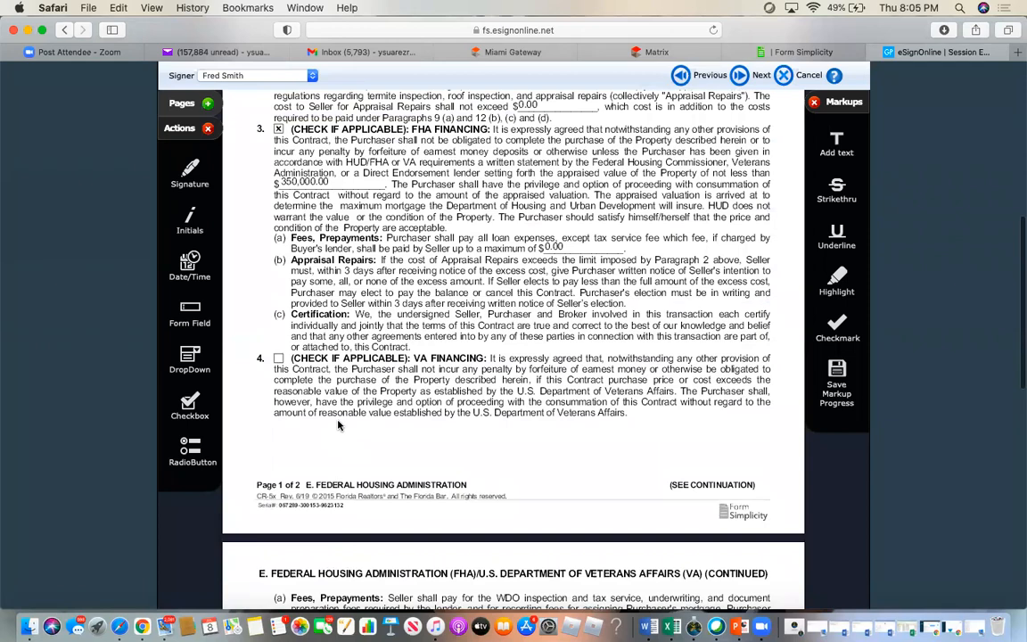
{"action": "scroll", "coordinate": [338, 425], "scroll_direction": "up", "scroll_amount": 3}
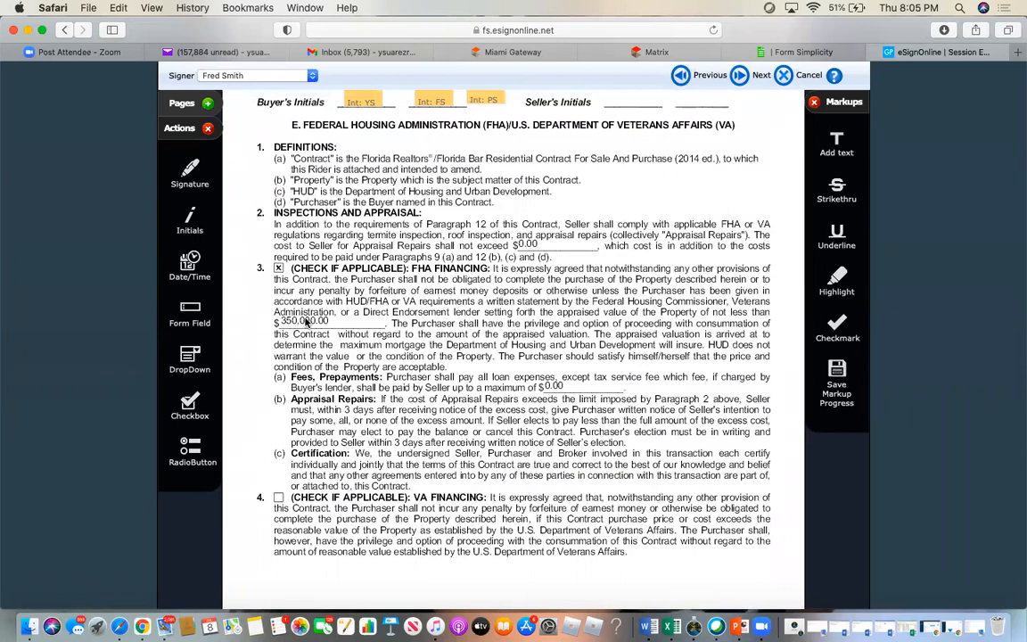
{"action": "left_click_drag", "start_coordinate": [174, 367], "coordinate": [250, 331]}
{"action": "left_click_drag", "start_coordinate": [841, 333], "coordinate": [528, 219]}
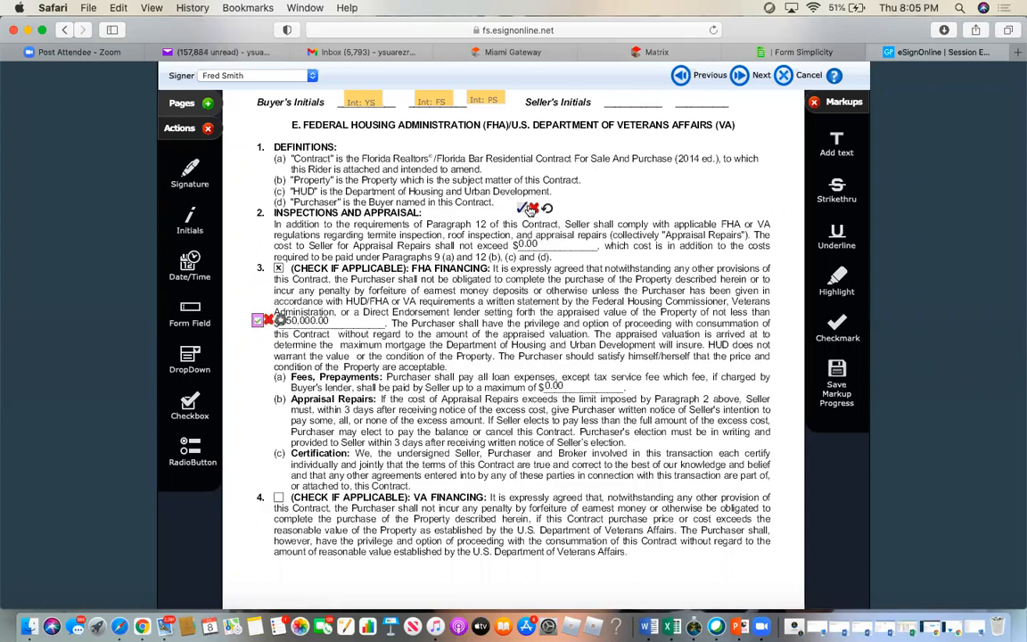
{"action": "key", "text": "BackSpace"}
- Strike through section 3's first line, 'It is expressly agreed that notwithstanding any other provisions of'
{"action": "left_click", "coordinate": [842, 189]}
{"action": "left_click_drag", "start_coordinate": [505, 269], "coordinate": [655, 269]}
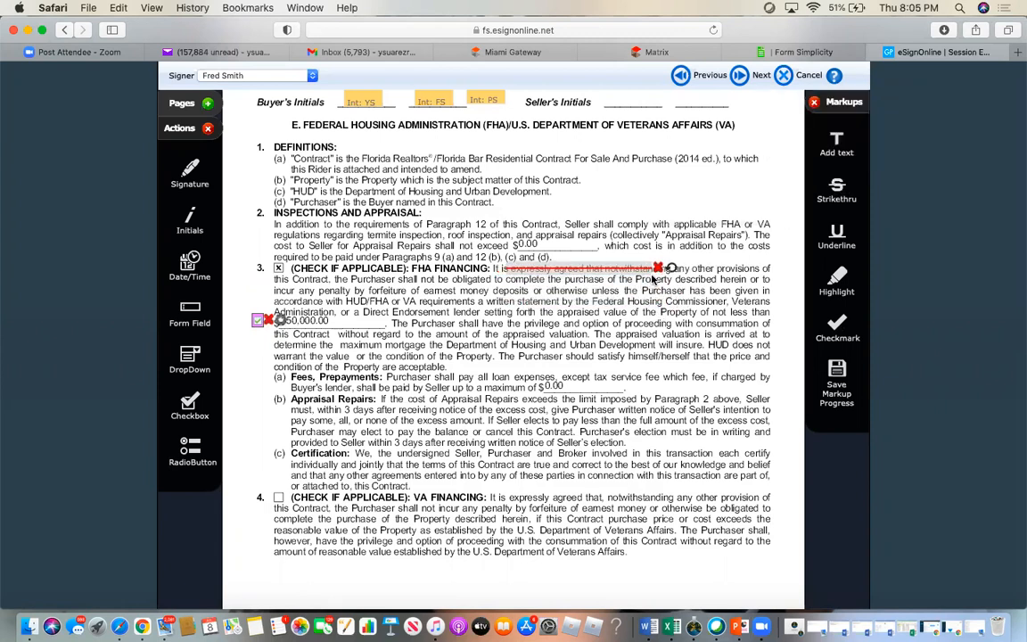
{"action": "left_click_drag", "start_coordinate": [653, 279], "coordinate": [594, 251]}
{"action": "left_click", "coordinate": [599, 254]}
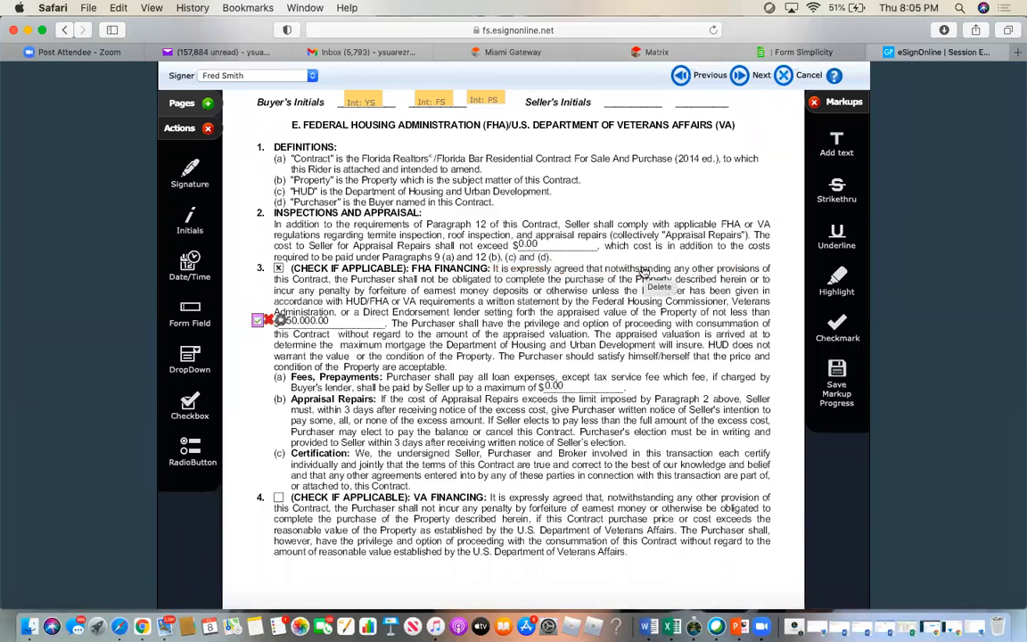
{"action": "left_click_drag", "start_coordinate": [604, 275], "coordinate": [640, 287]}
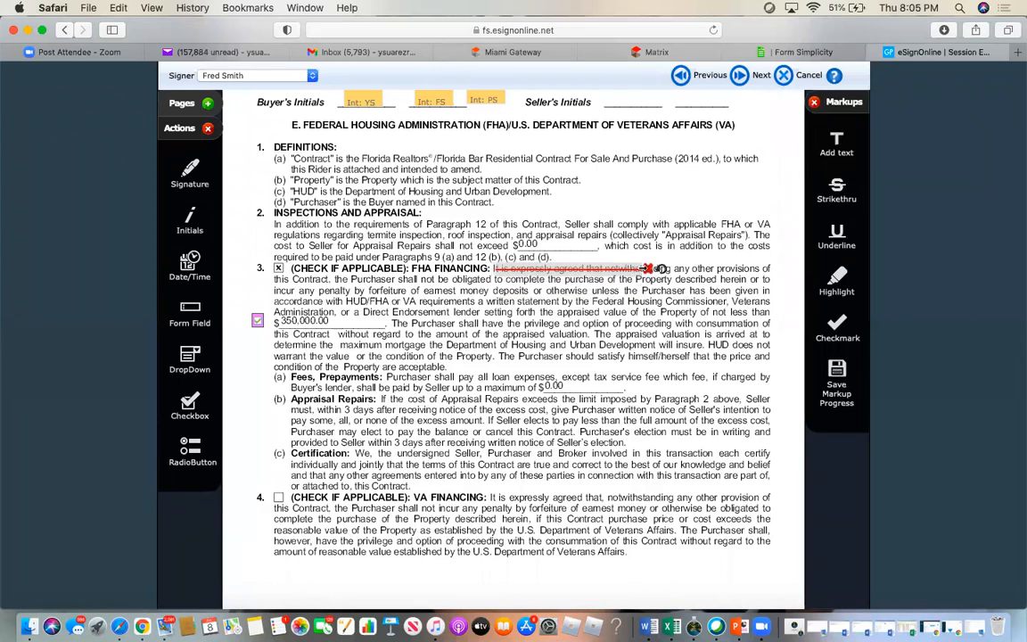
{"action": "left_click_drag", "start_coordinate": [661, 268], "coordinate": [772, 282]}
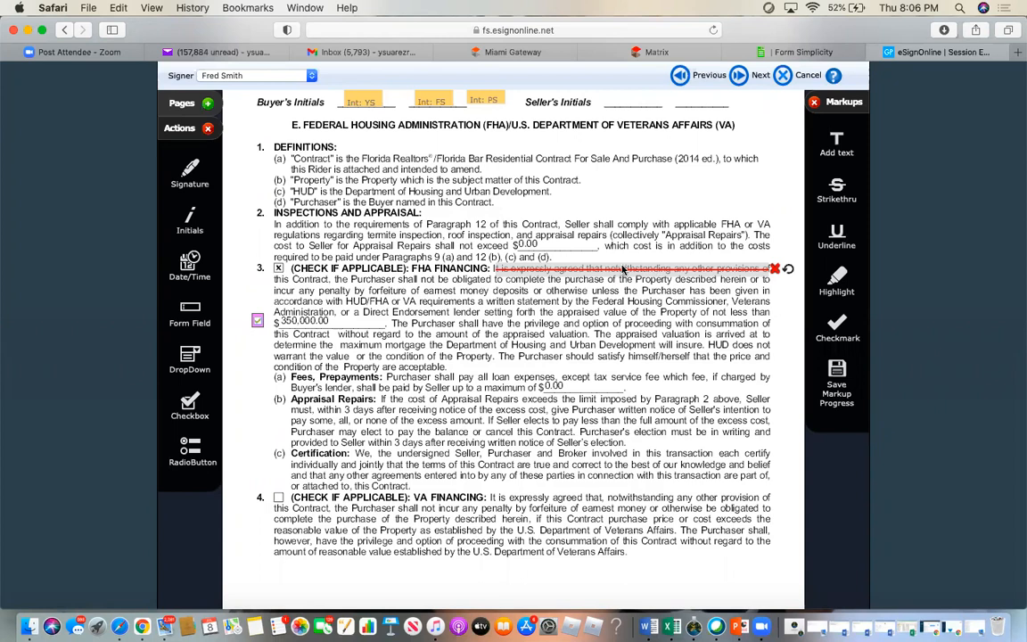
{"action": "scroll", "coordinate": [431, 209], "scroll_direction": "up", "scroll_amount": 2}
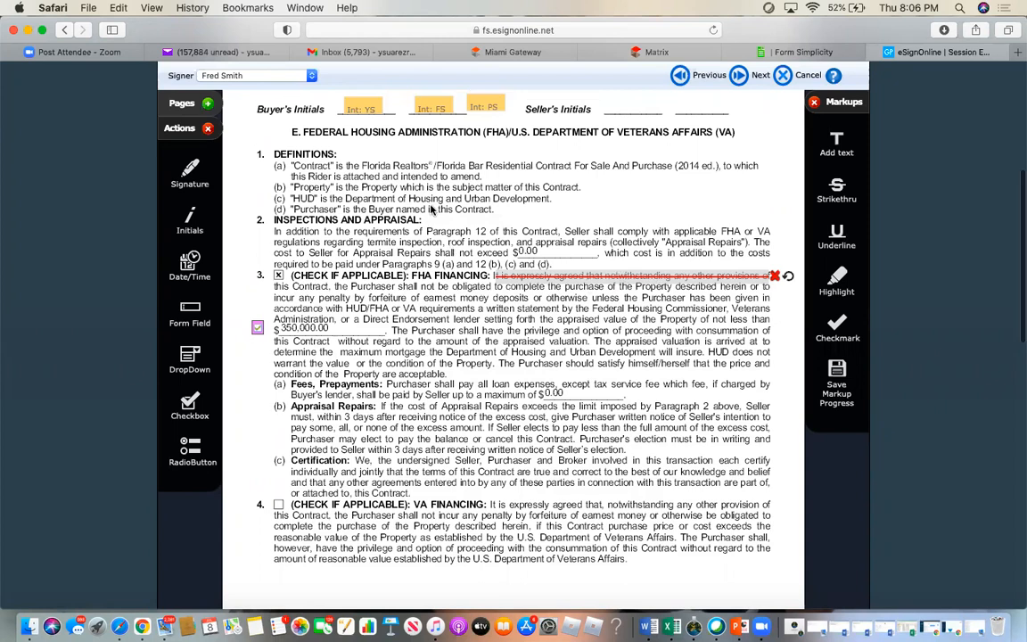
{"action": "scroll", "coordinate": [430, 210], "scroll_direction": "up", "scroll_amount": 1}
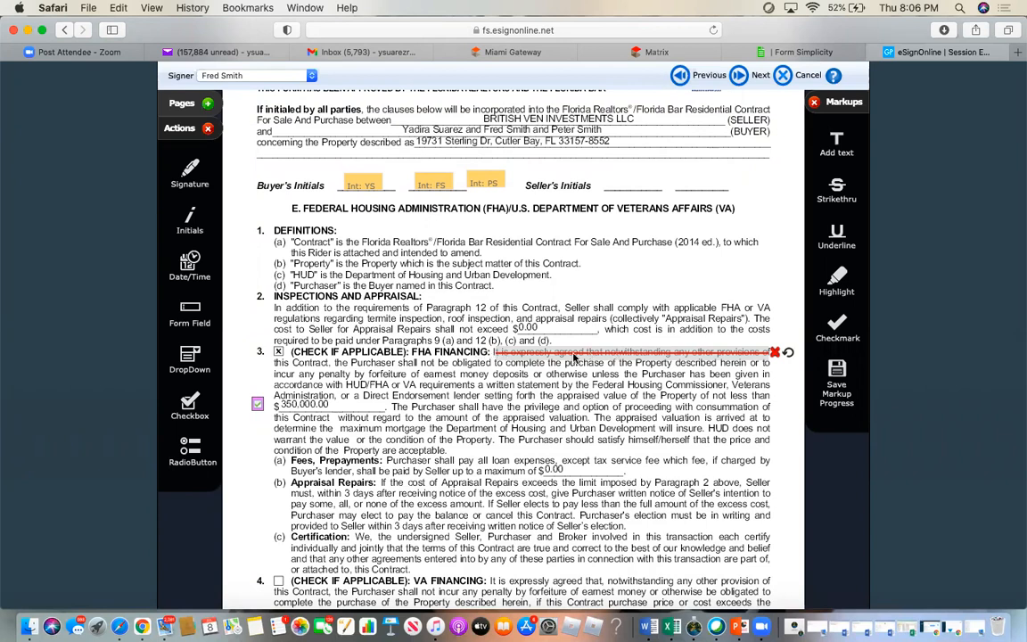
- Place initials boxes for the second, third and first buyers above section 3's struck-out FHA line
{"action": "left_click", "coordinate": [265, 75]}
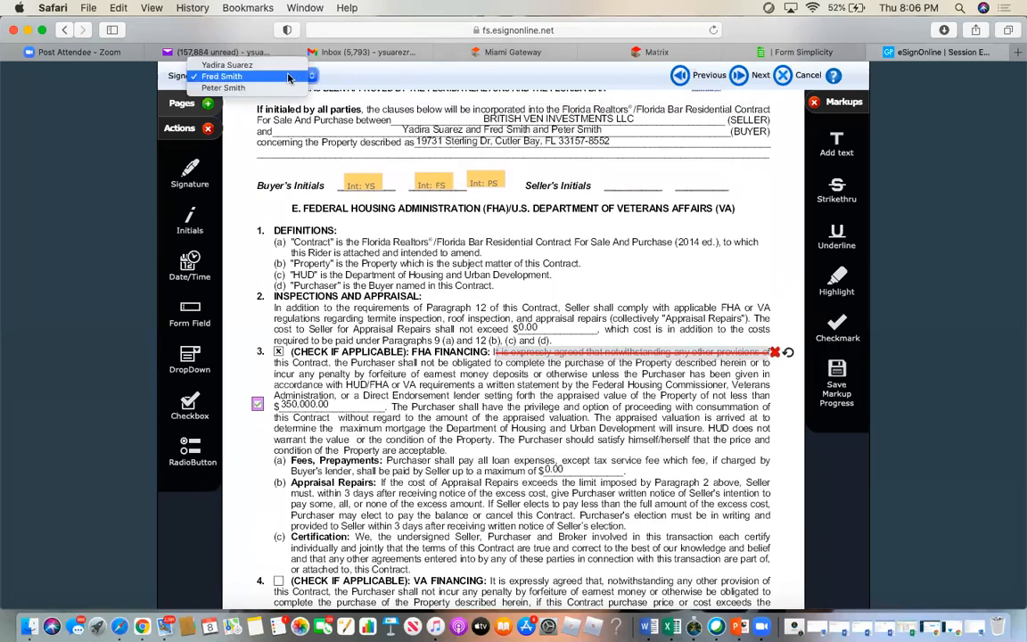
{"action": "left_click", "coordinate": [272, 66]}
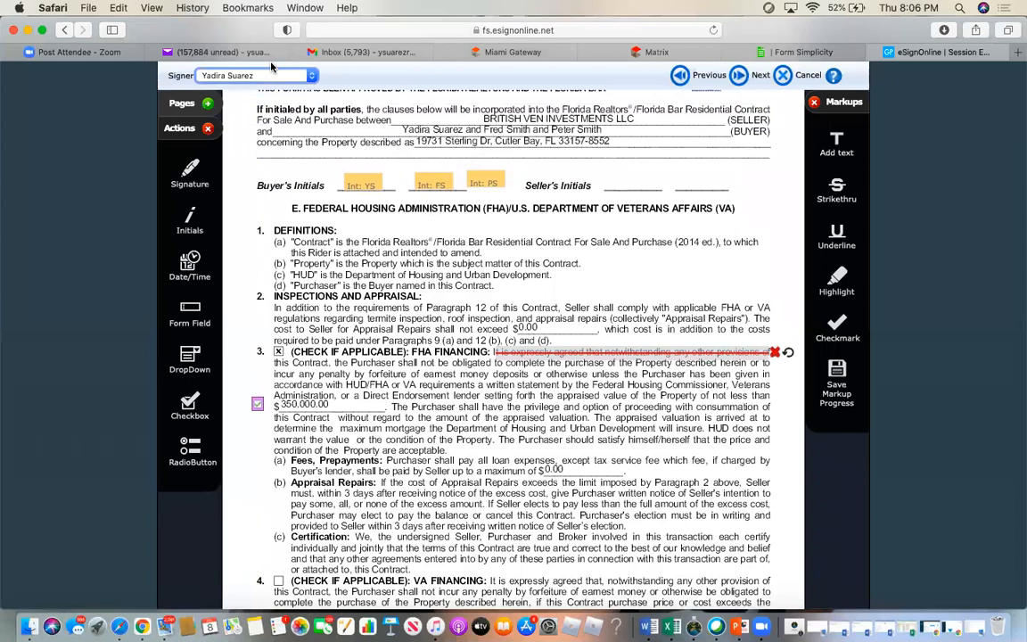
{"action": "left_click_drag", "start_coordinate": [185, 229], "coordinate": [584, 348]}
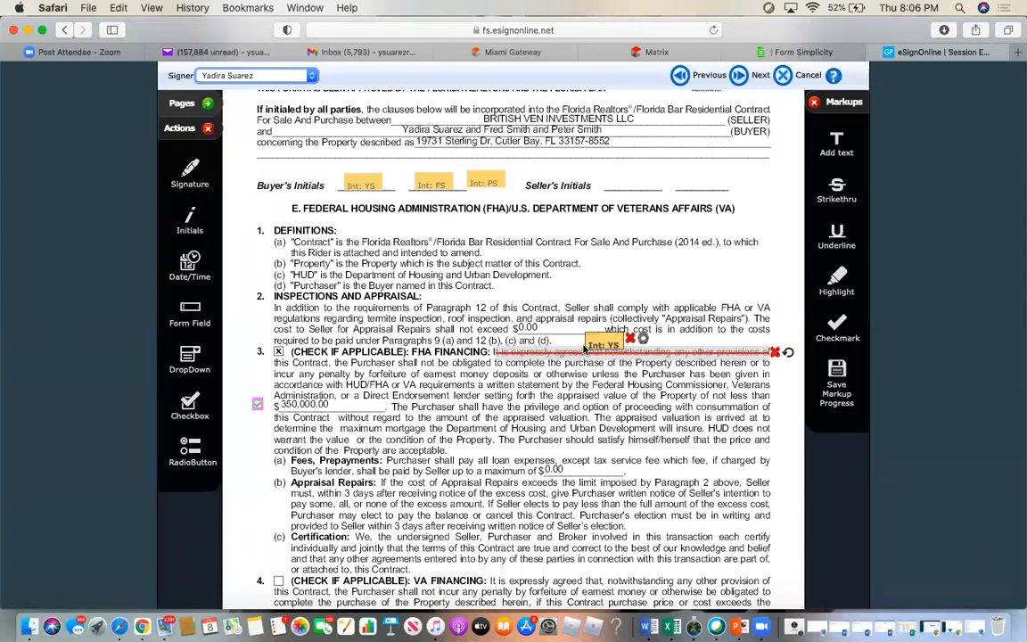
{"action": "left_click", "coordinate": [252, 74]}
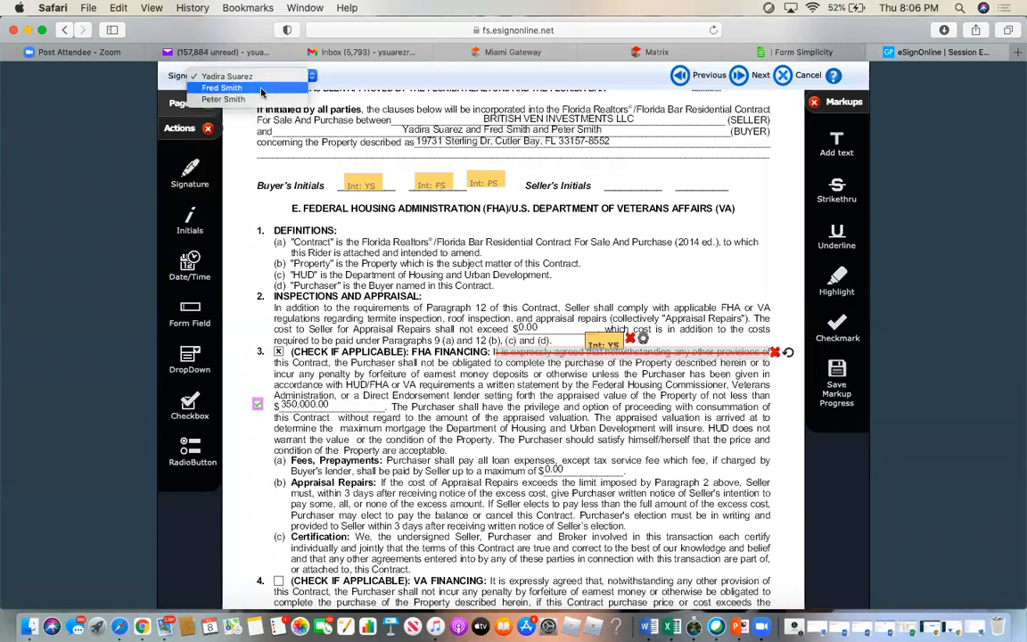
{"action": "left_click", "coordinate": [261, 88]}
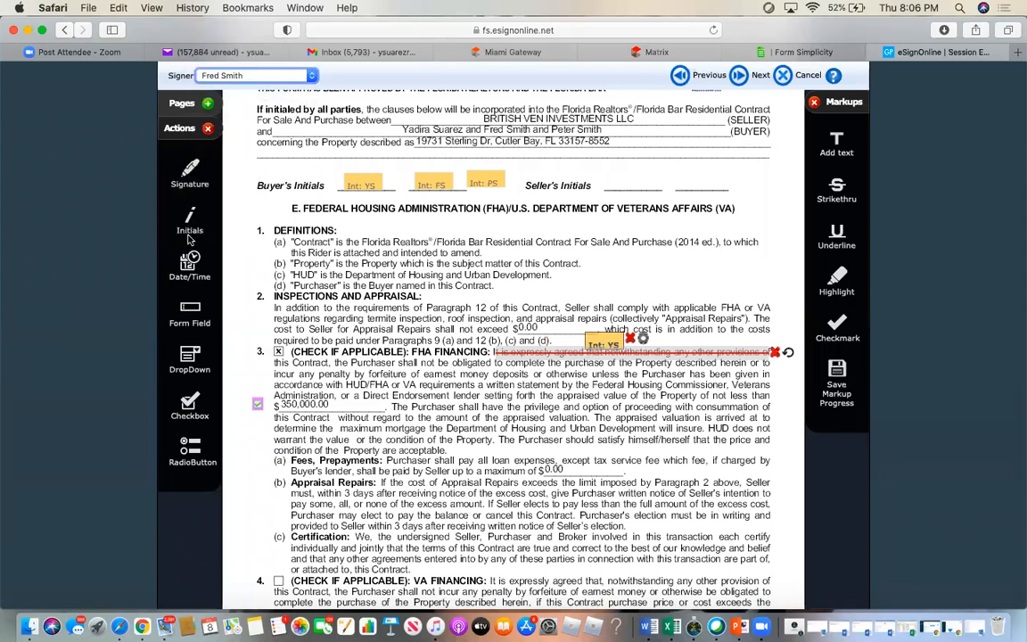
{"action": "mouse_move", "coordinate": [189, 221]}
{"action": "left_mouse_down"}
{"action": "mouse_move", "coordinate": [669, 259]}
{"action": "mouse_move", "coordinate": [584, 287]}
{"action": "mouse_move", "coordinate": [579, 307]}
{"action": "mouse_move", "coordinate": [632, 345]}
{"action": "left_mouse_up"}
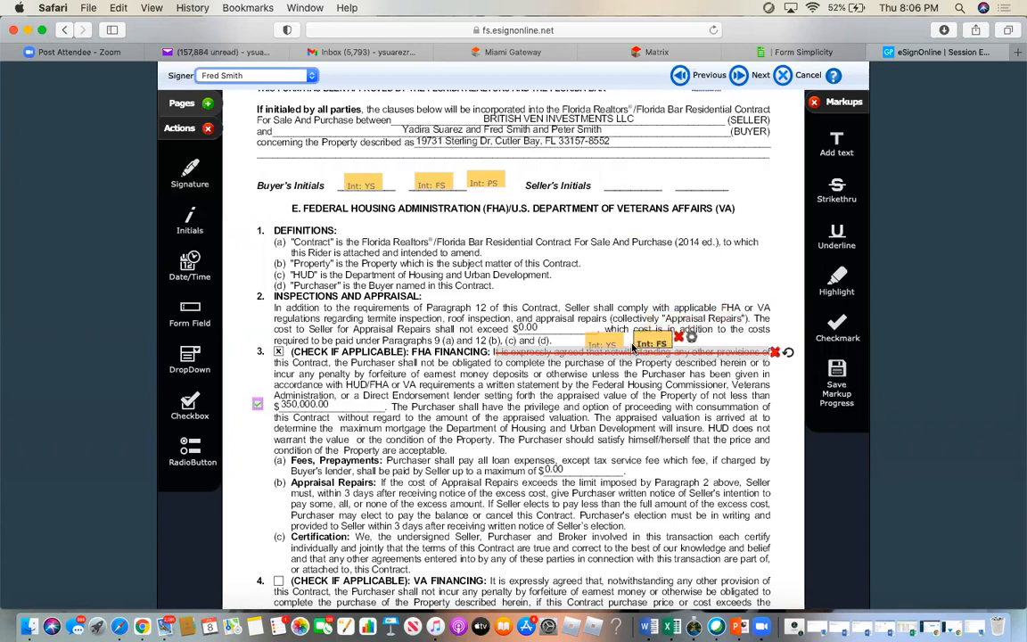
{"action": "left_click", "coordinate": [264, 77]}
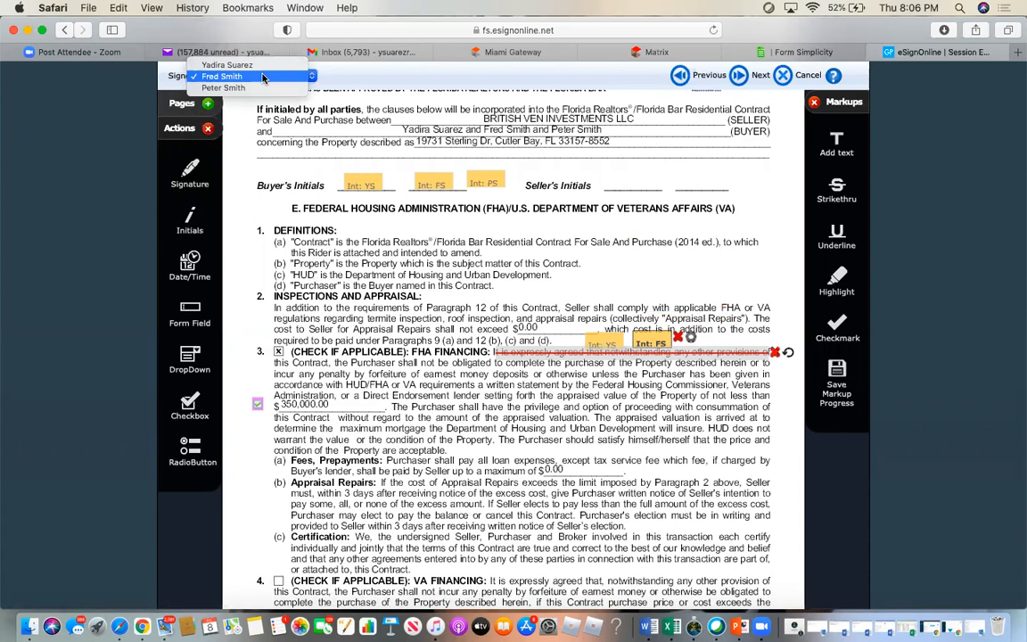
{"action": "left_click", "coordinate": [223, 87]}
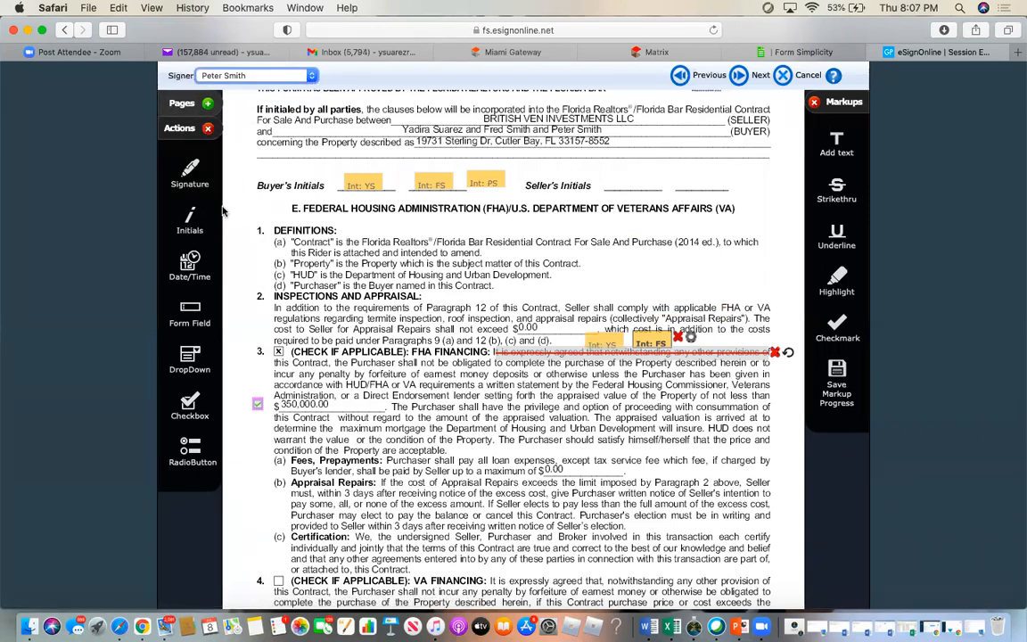
{"action": "left_click_drag", "start_coordinate": [189, 231], "coordinate": [645, 349]}
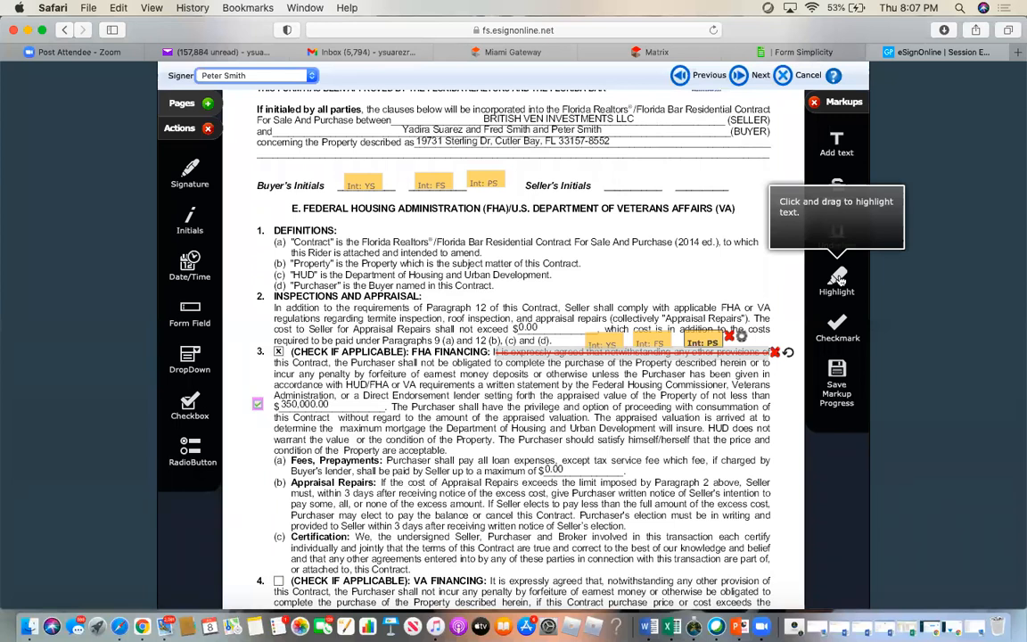
- Highlight the section 3 passage starting at the $350,000.00 appraised value and extend it to the passage's end
{"action": "left_click", "coordinate": [838, 280]}
{"action": "left_click_drag", "start_coordinate": [275, 395], "coordinate": [426, 409]}
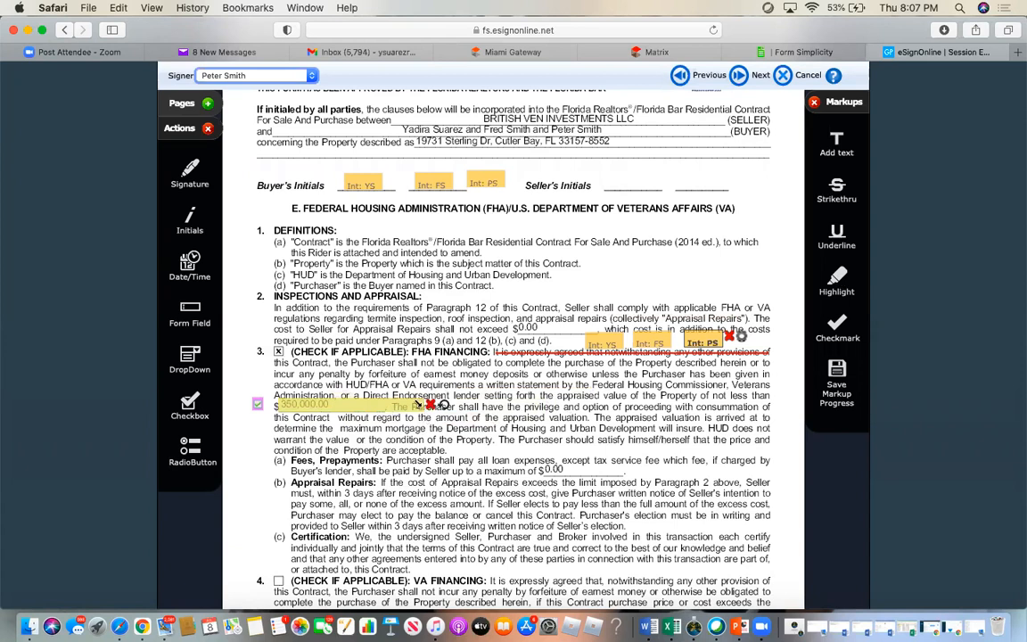
{"action": "left_click_drag", "start_coordinate": [393, 411], "coordinate": [667, 448]}
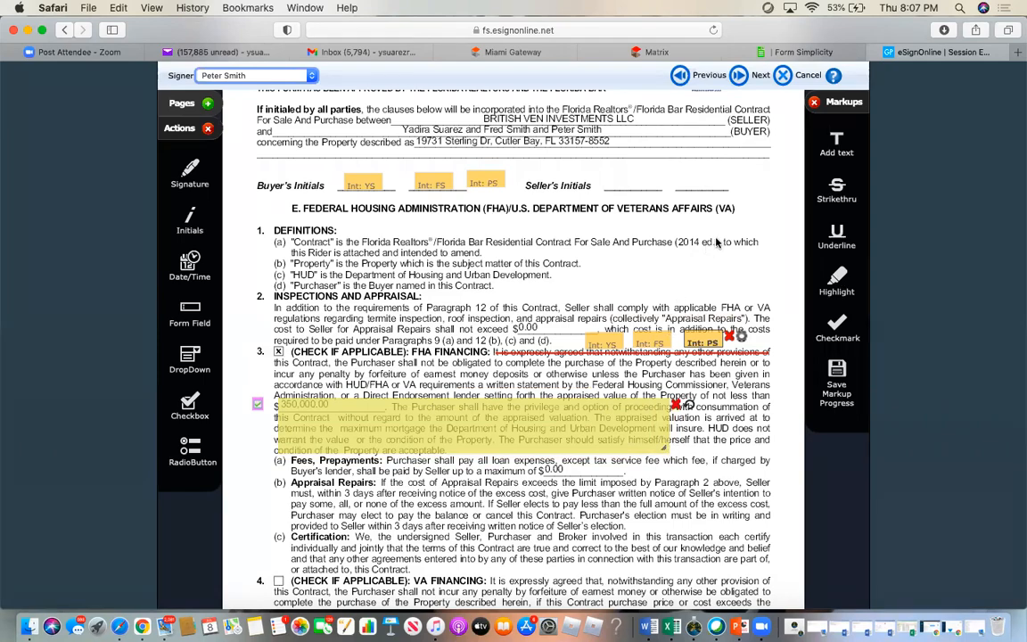
{"action": "scroll", "coordinate": [716, 241], "scroll_direction": "up", "scroll_amount": 5}
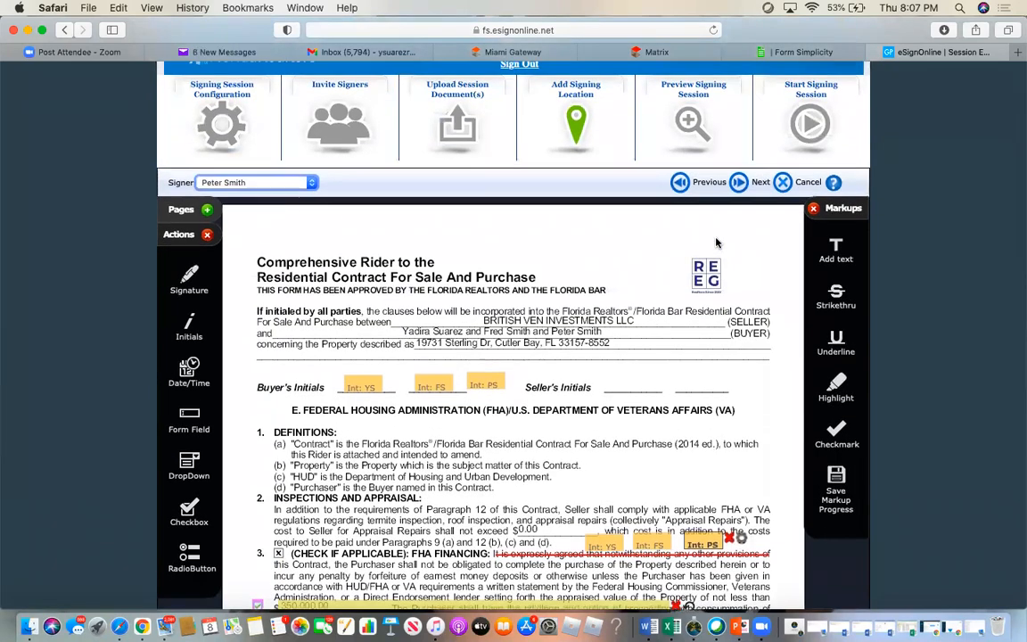
{"action": "scroll", "coordinate": [716, 242], "scroll_direction": "down", "scroll_amount": 15}
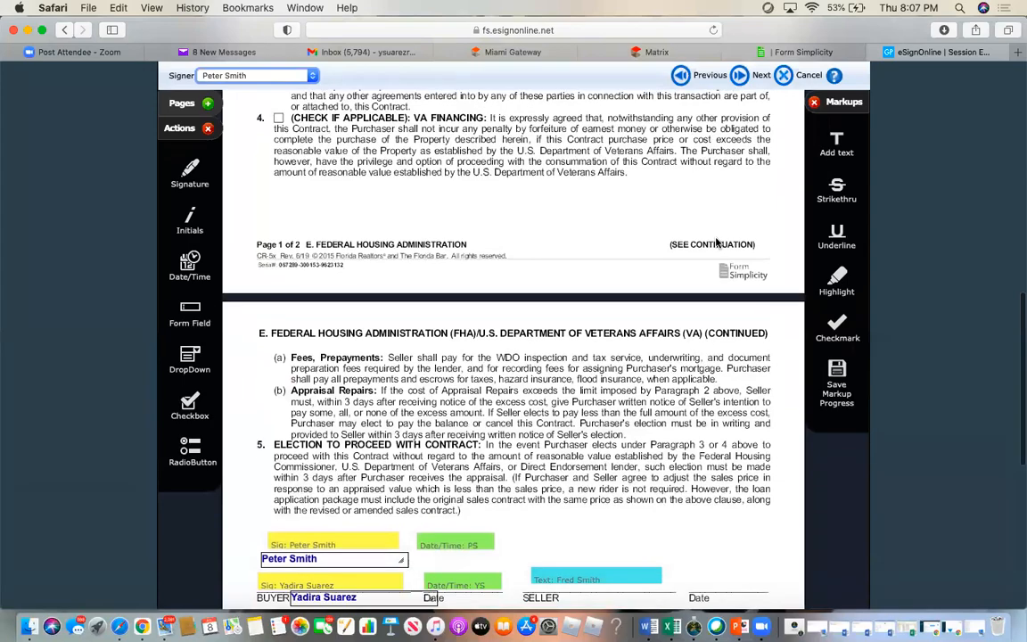
- Save the markup progress and confirm permanently applying the markups to the rider
{"action": "scroll", "coordinate": [716, 242], "scroll_direction": "up", "scroll_amount": 10}
{"action": "scroll", "coordinate": [715, 242], "scroll_direction": "up", "scroll_amount": 2}
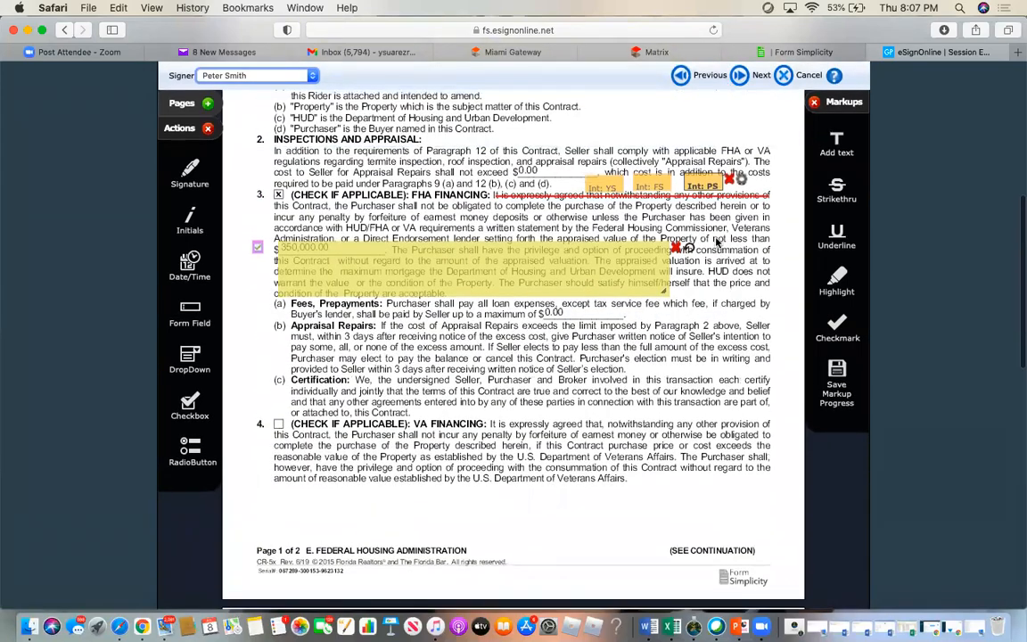
{"action": "left_click", "coordinate": [839, 403]}
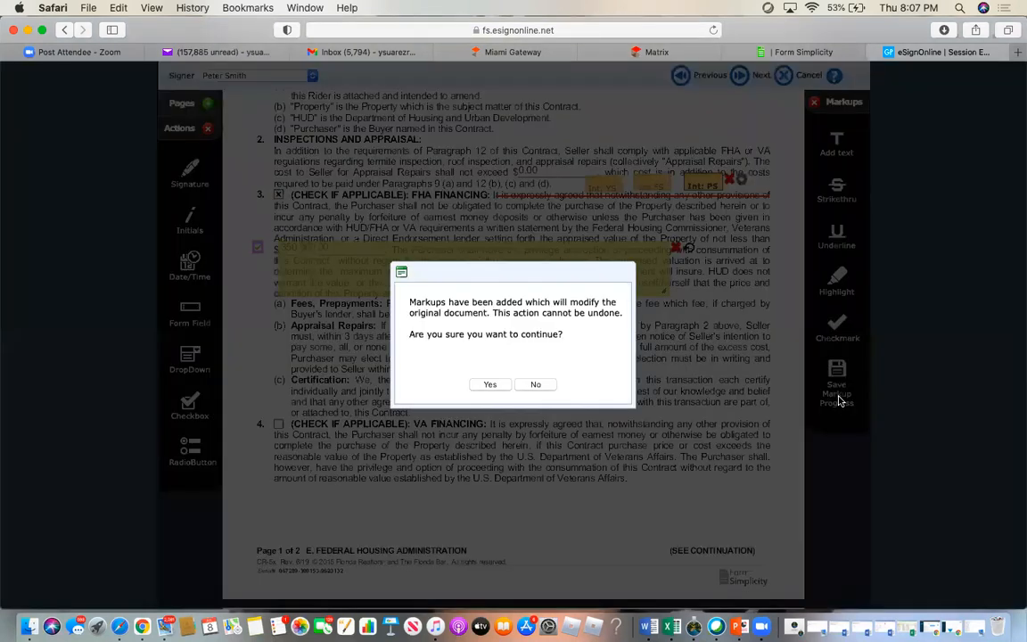
{"action": "left_click", "coordinate": [489, 385]}
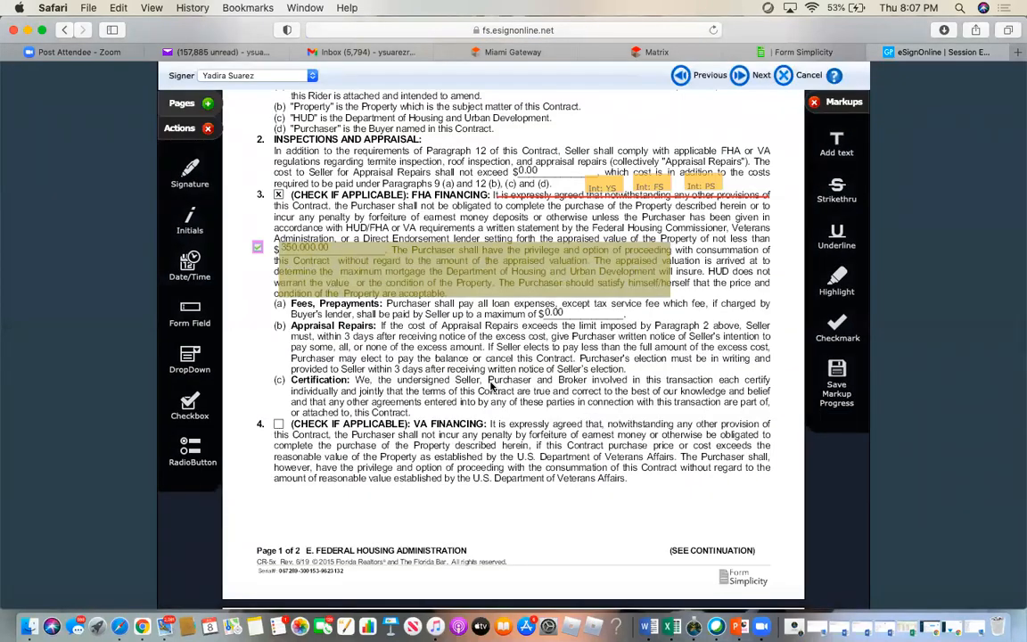
{"action": "scroll", "coordinate": [491, 386], "scroll_direction": "up", "scroll_amount": 10}
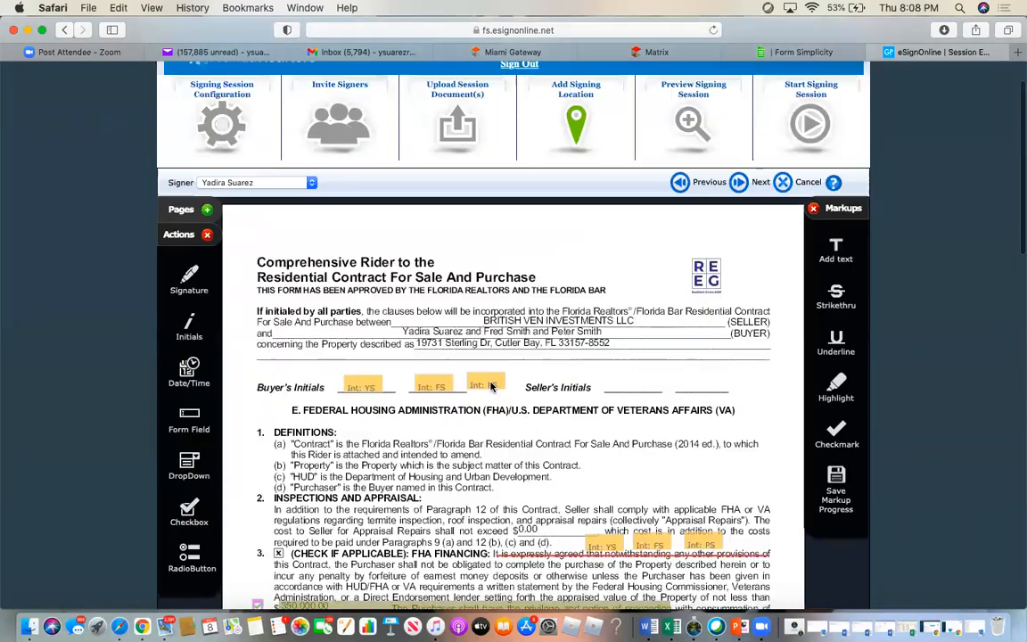
{"action": "scroll", "coordinate": [492, 385], "scroll_direction": "down", "scroll_amount": 15}
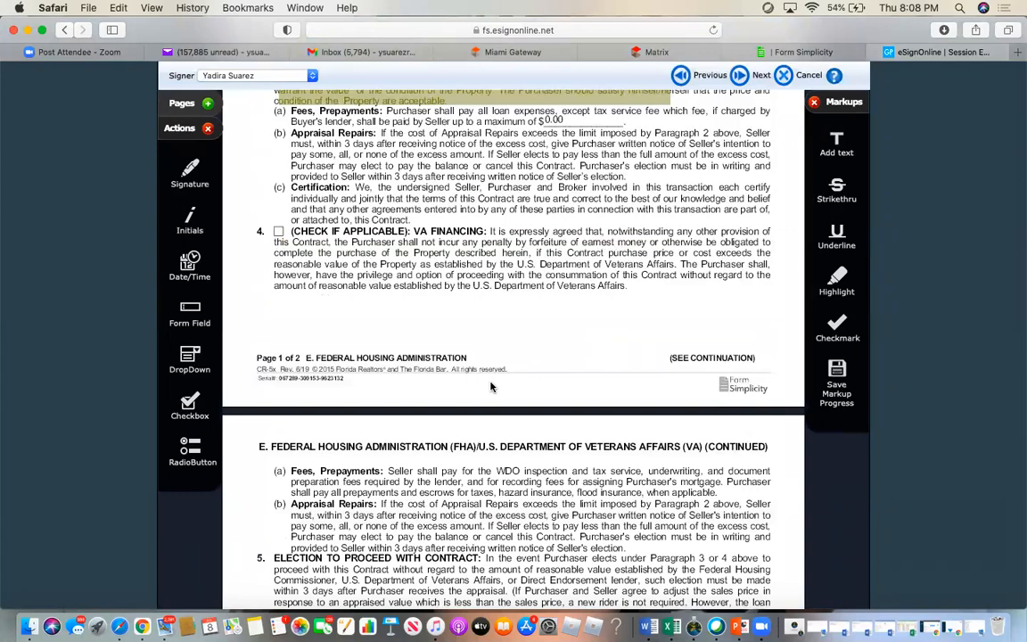
{"action": "scroll", "coordinate": [491, 387], "scroll_direction": "down", "scroll_amount": 15}
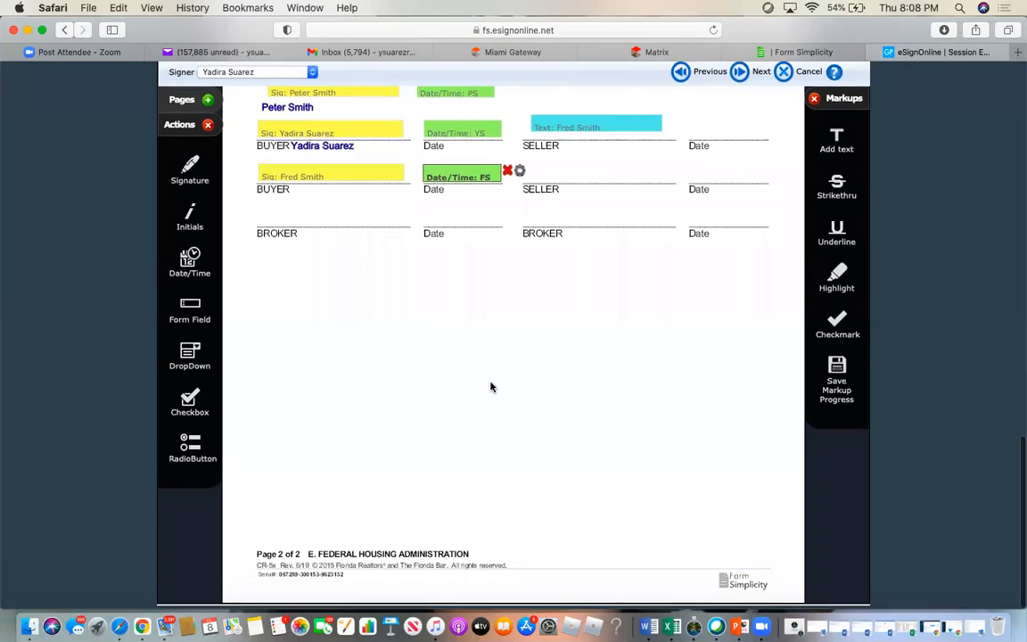
{"action": "scroll", "coordinate": [491, 387], "scroll_direction": "up", "scroll_amount": 5}
{"action": "scroll", "coordinate": [490, 386], "scroll_direction": "up", "scroll_amount": 20}
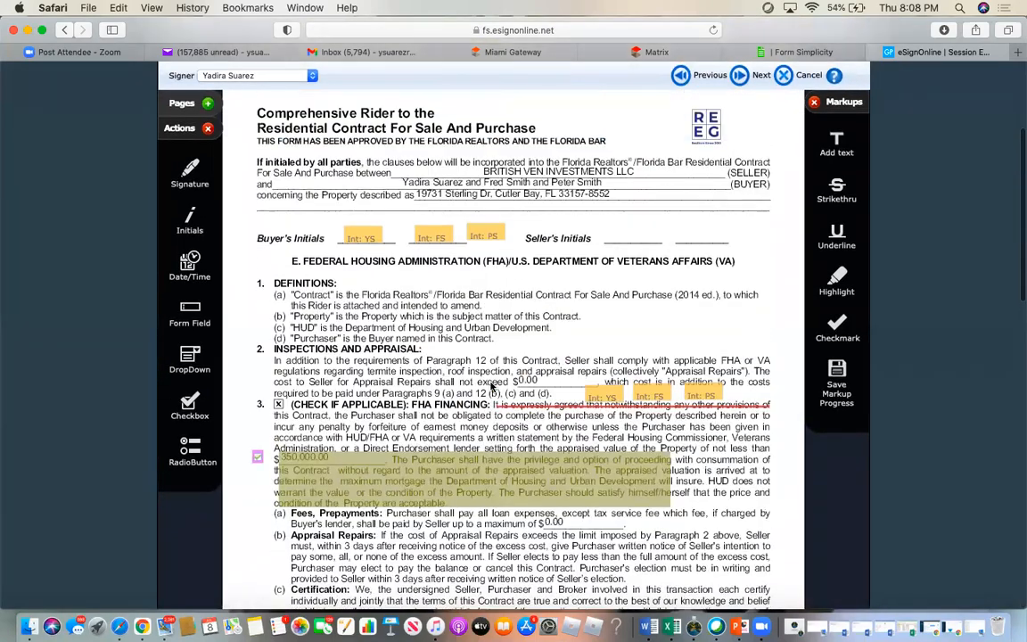
{"action": "scroll", "coordinate": [490, 386], "scroll_direction": "up", "scroll_amount": 5}
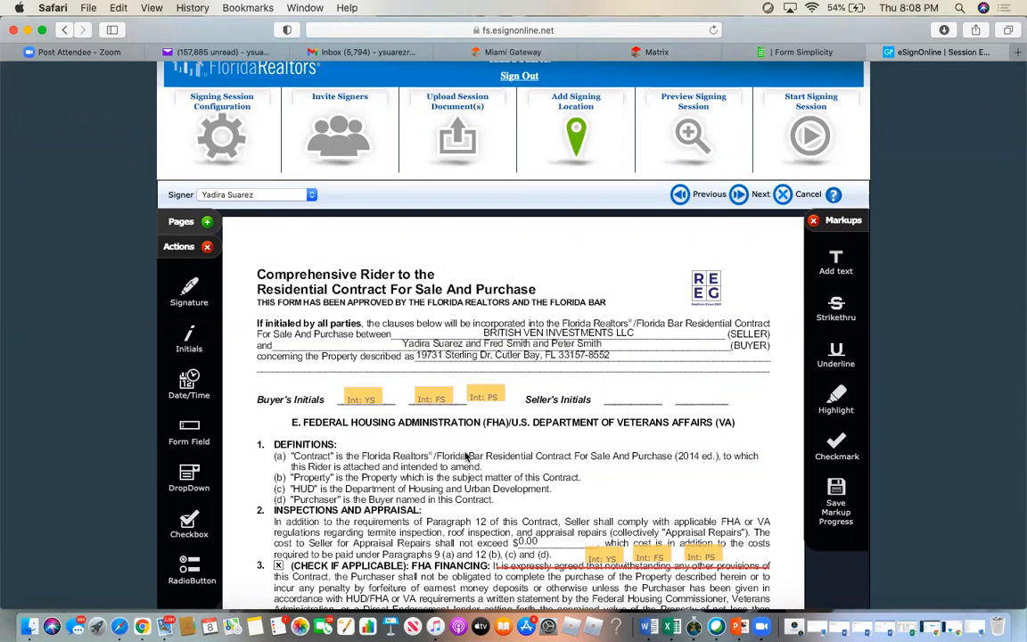
- Review the rider in Preview Signing Session, then advance to the signers' personal note
{"action": "left_click", "coordinate": [739, 195]}
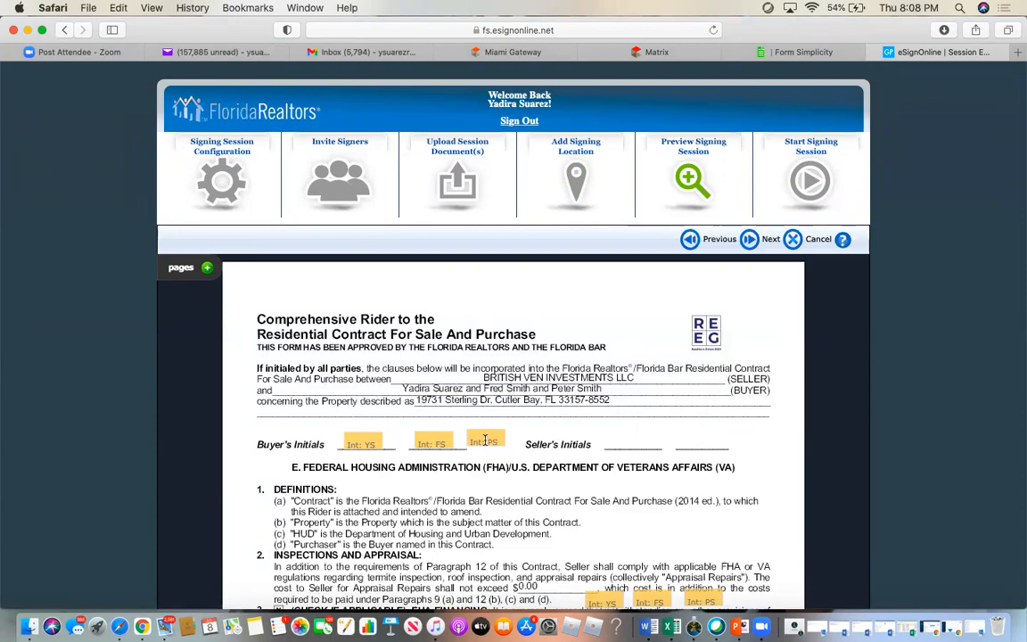
{"action": "scroll", "coordinate": [484, 440], "scroll_direction": "down", "scroll_amount": 10}
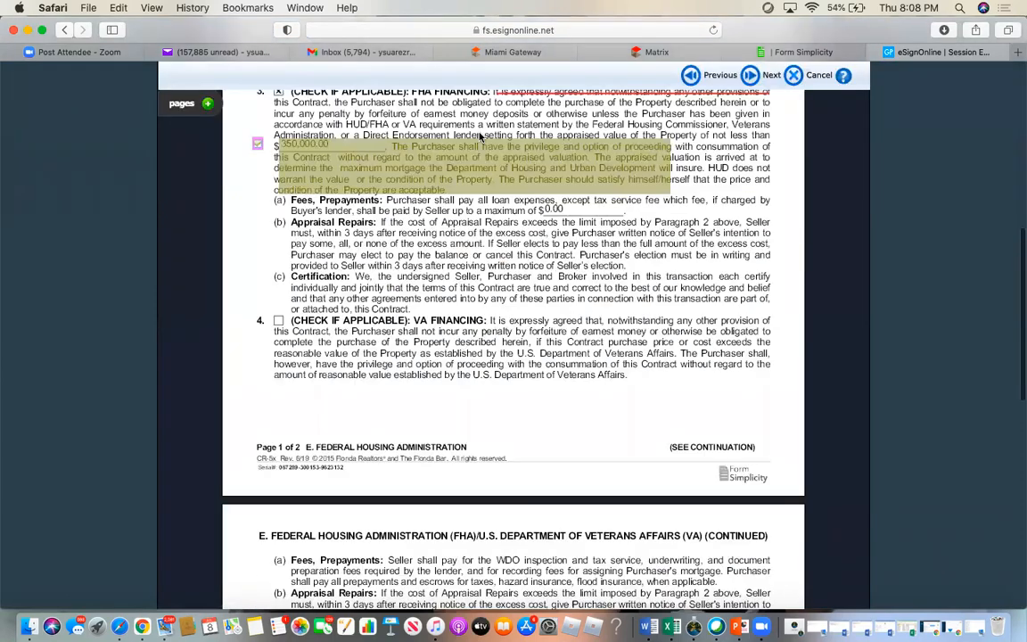
{"action": "scroll", "coordinate": [495, 169], "scroll_direction": "up", "scroll_amount": 6}
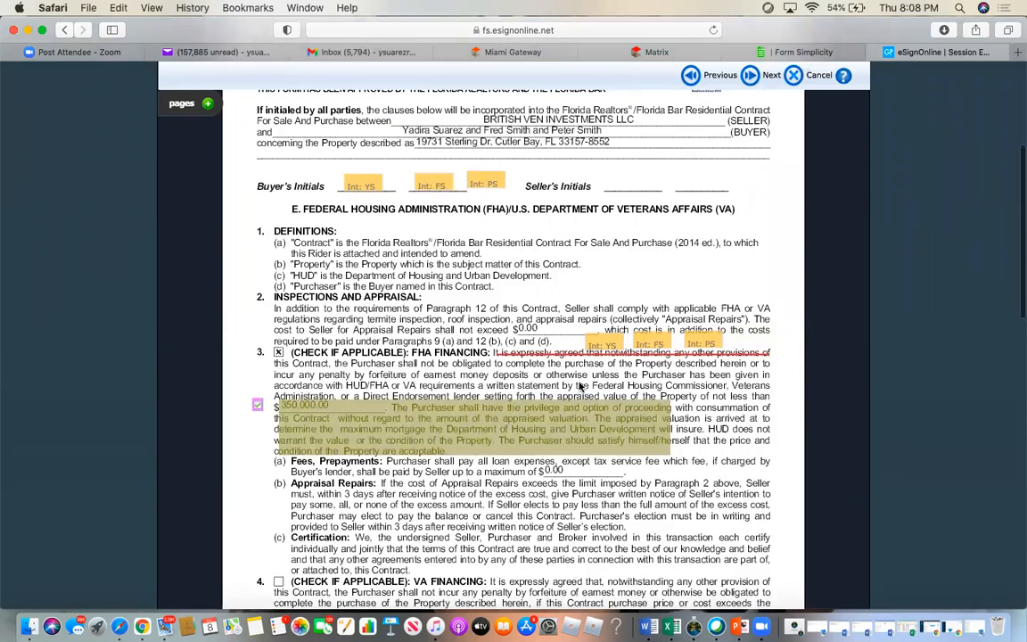
{"action": "scroll", "coordinate": [580, 385], "scroll_direction": "up", "scroll_amount": 6}
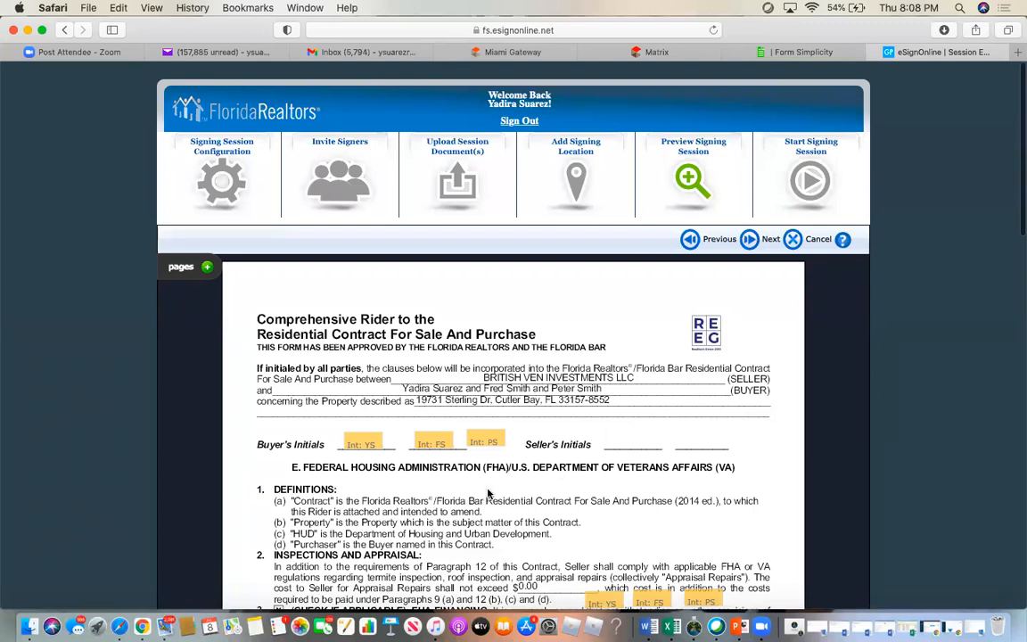
{"action": "left_click", "coordinate": [751, 240]}
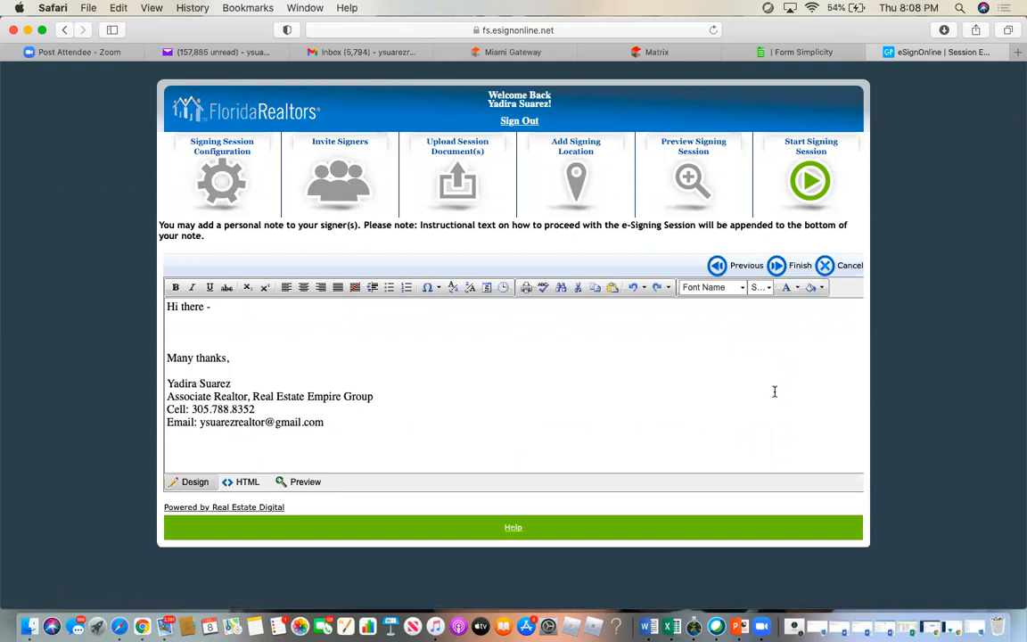
- Finish setup to send CR5xEFHAVA.pdf to three pending signers, then switch to Gmail
{"action": "left_click", "coordinate": [779, 267]}
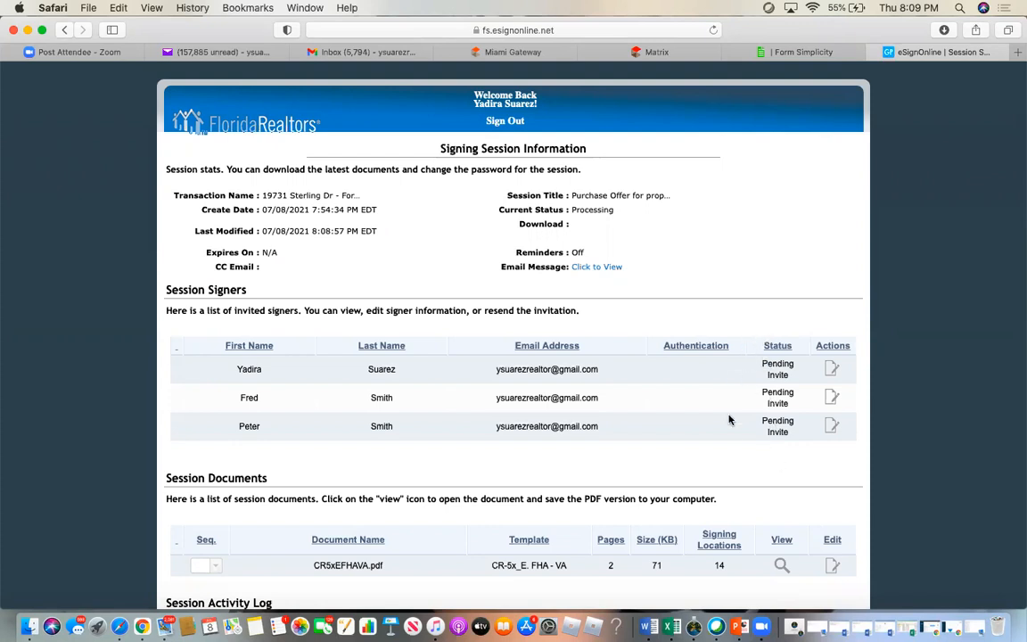
{"action": "scroll", "coordinate": [730, 435], "scroll_direction": "down", "scroll_amount": 4}
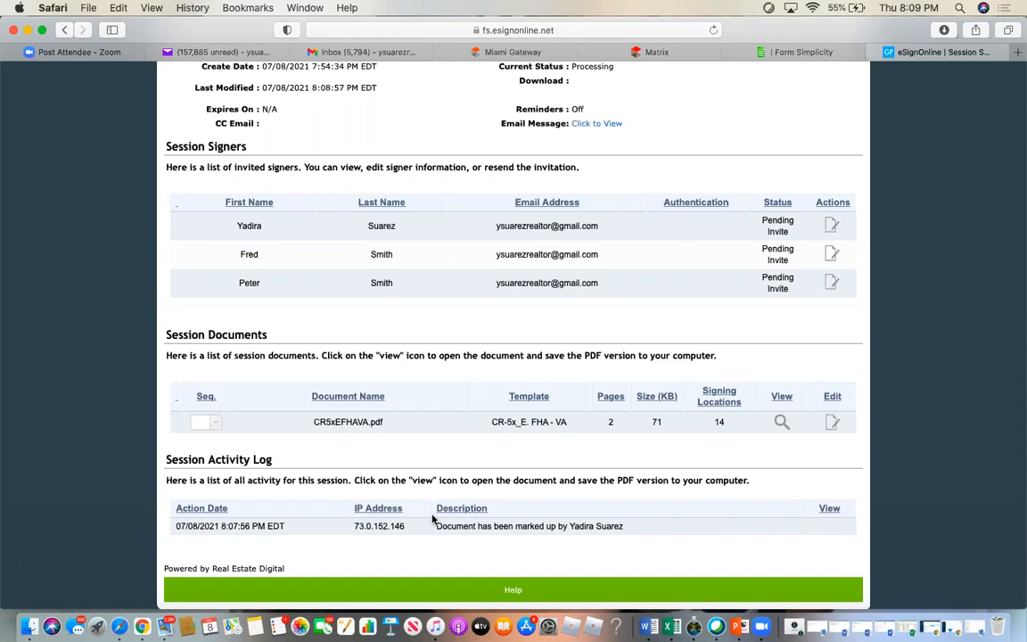
{"action": "scroll", "coordinate": [434, 519], "scroll_direction": "up", "scroll_amount": 4}
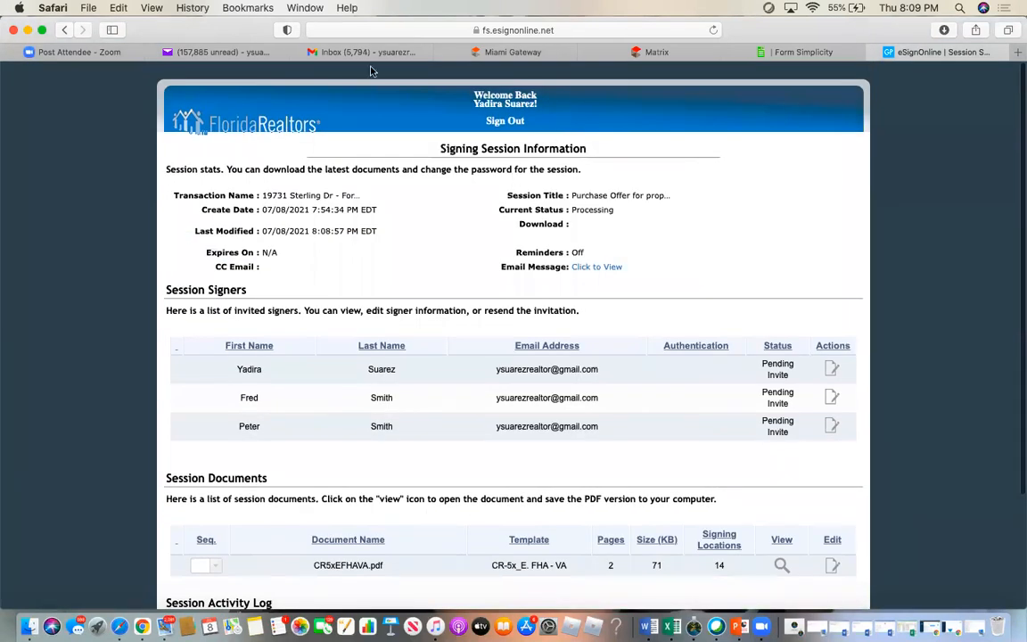
{"action": "left_click", "coordinate": [401, 52]}
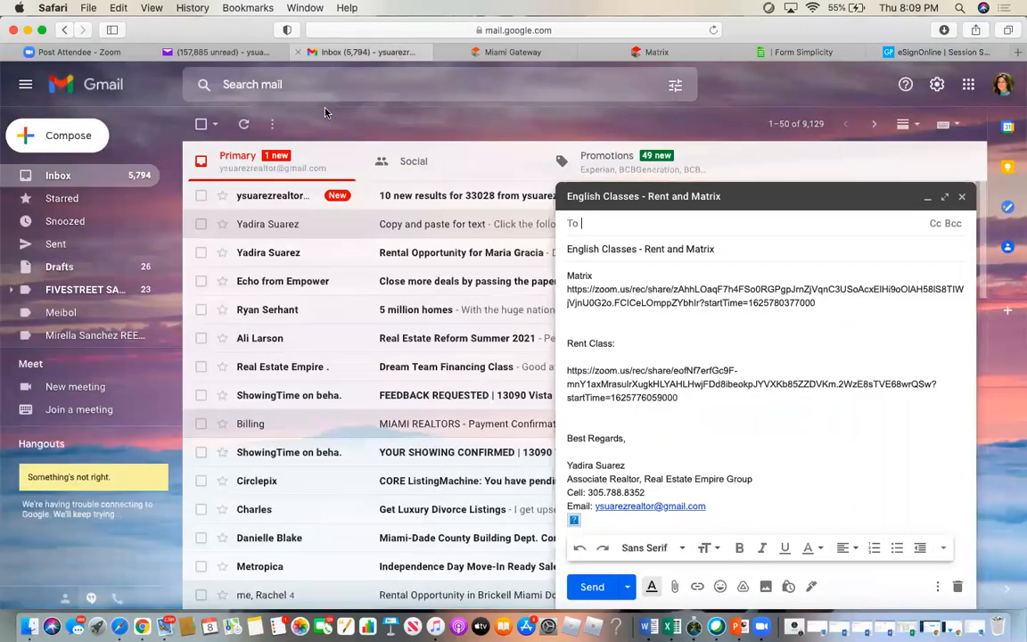
- Open the Culter Bay purchase offer signing invite in Gmail and launch Review & Sign
{"action": "left_click", "coordinate": [60, 177]}
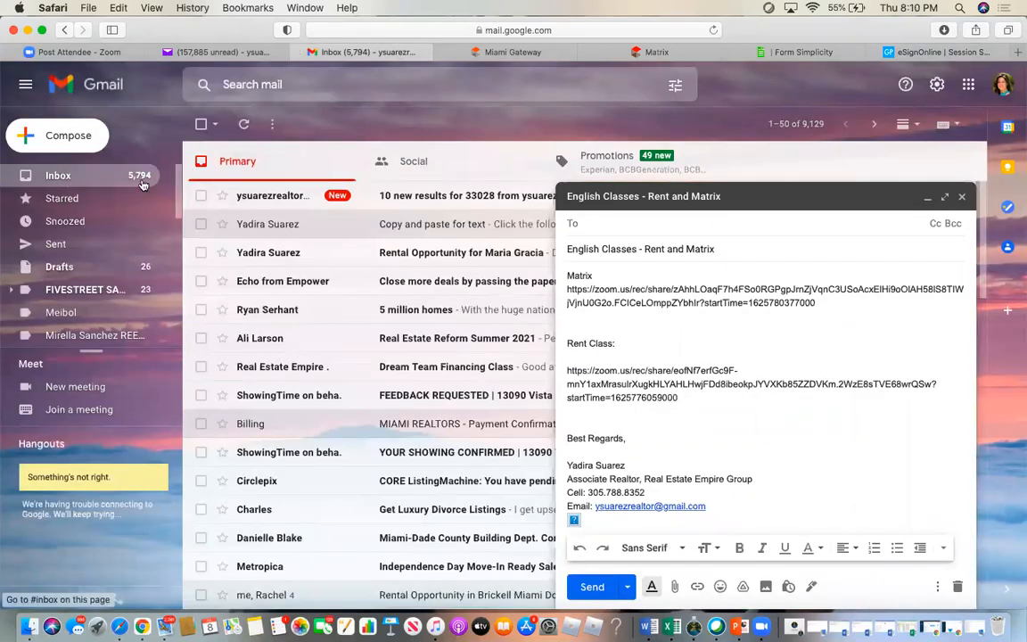
{"action": "left_click", "coordinate": [928, 201]}
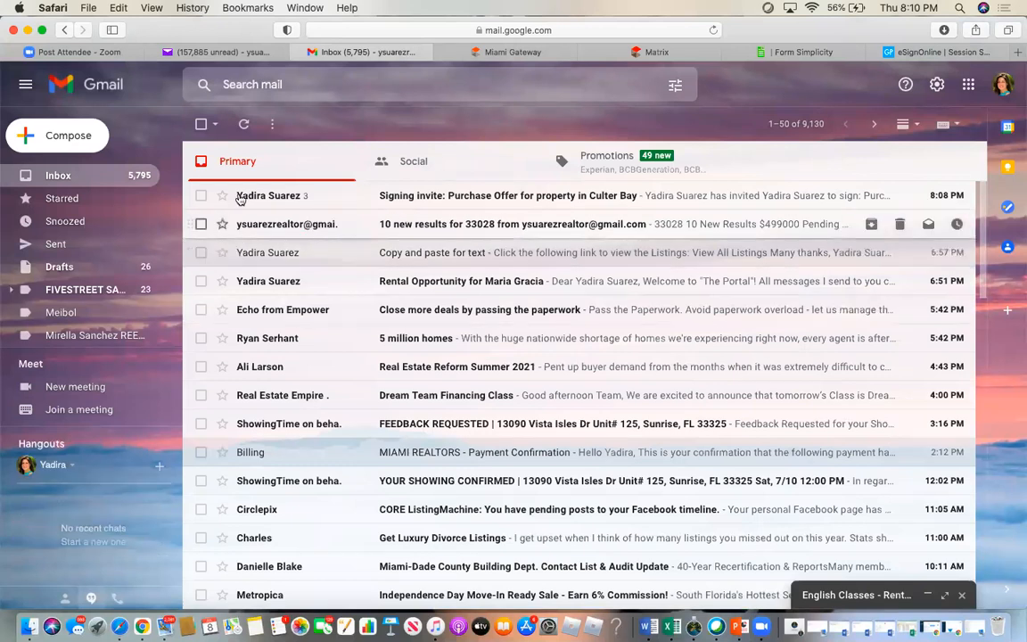
{"action": "left_click", "coordinate": [268, 196]}
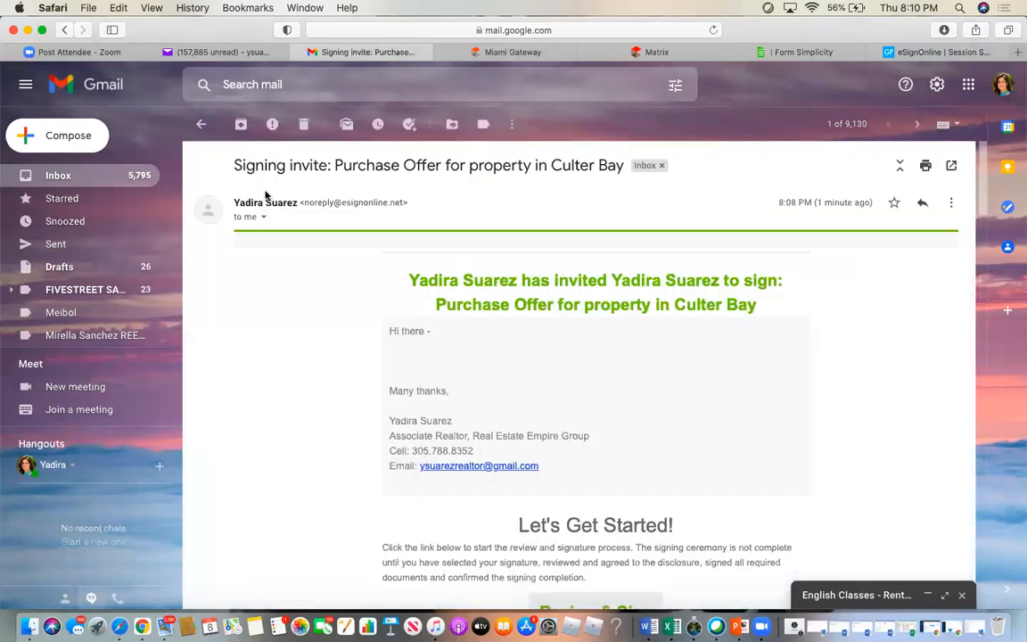
{"action": "scroll", "coordinate": [608, 383], "scroll_direction": "down", "scroll_amount": 5}
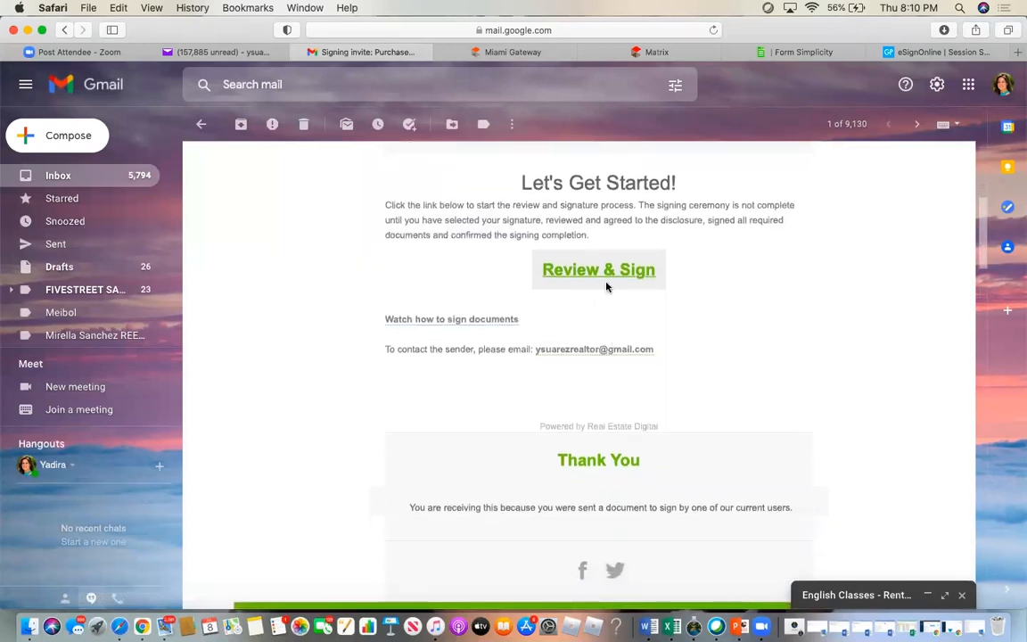
{"action": "left_click", "coordinate": [591, 271]}
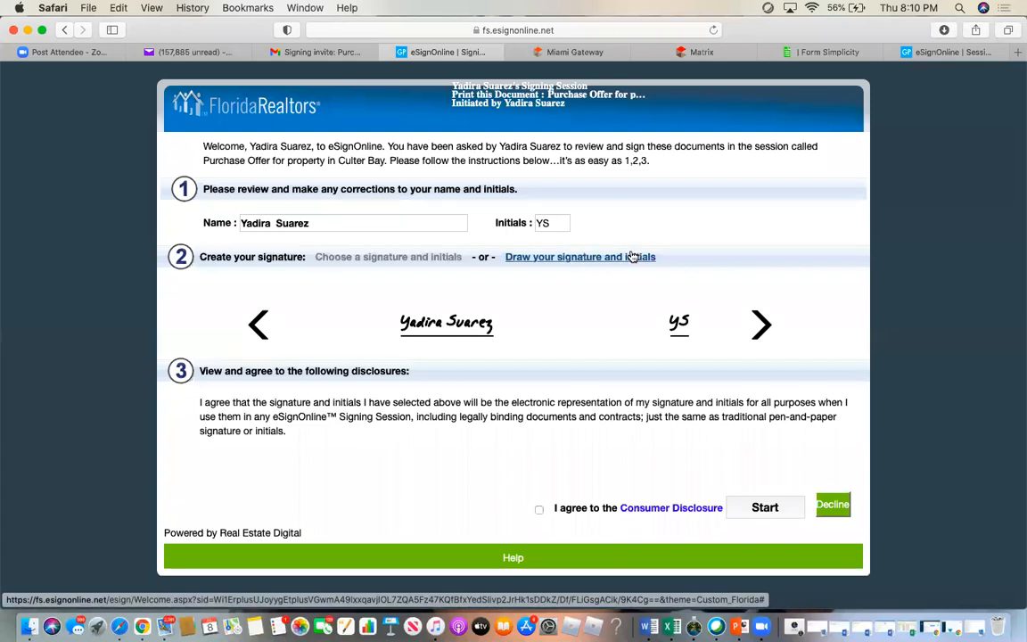
- Choose a cursive signature and initials style, accept the consumer disclosure, and start signing
{"action": "left_click", "coordinate": [760, 325]}
{"action": "left_click", "coordinate": [758, 326]}
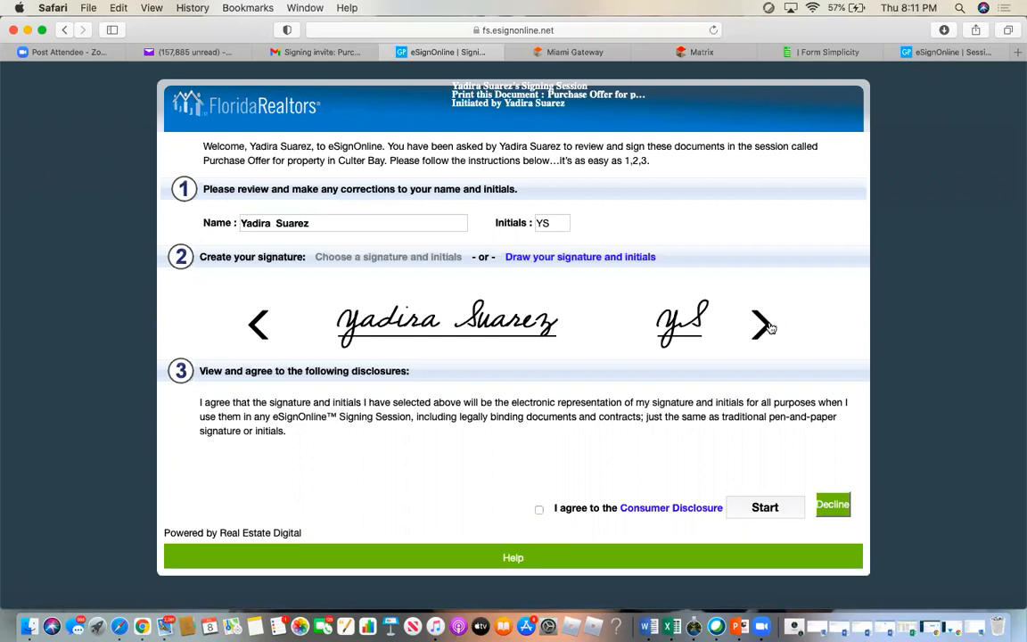
{"action": "left_click", "coordinate": [538, 511]}
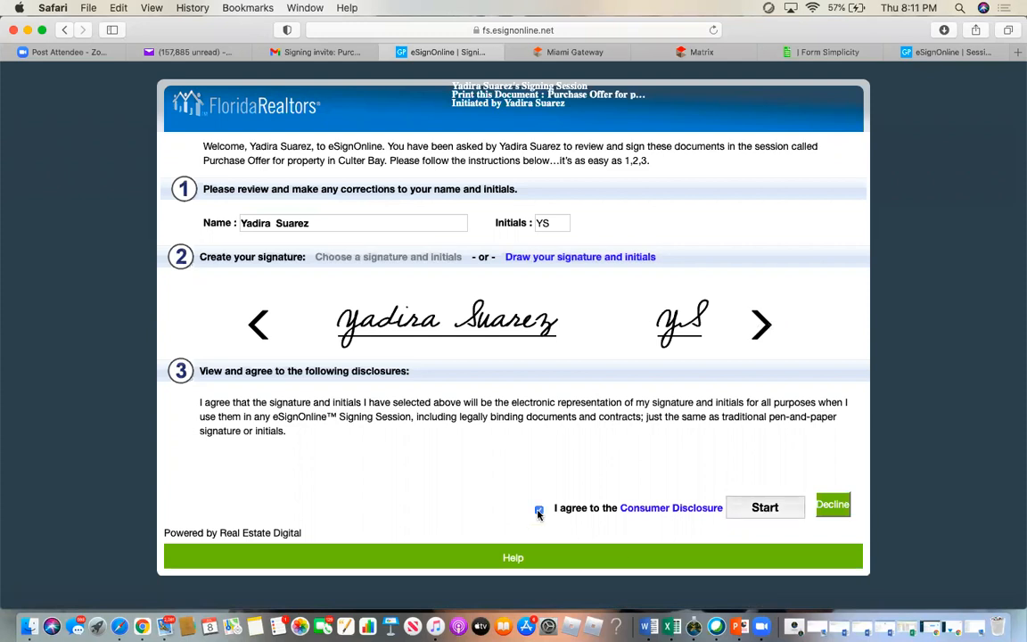
{"action": "left_click", "coordinate": [762, 507]}
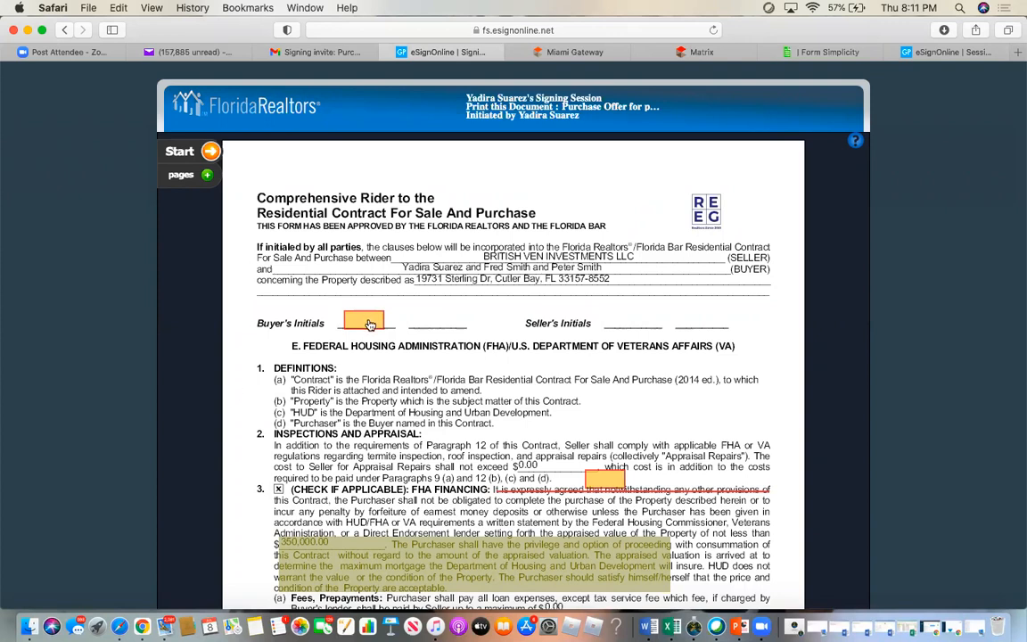
- Apply the buyer's initials, signature and 07/08/2021 8:11 PM date on the rider
{"action": "left_click", "coordinate": [369, 324]}
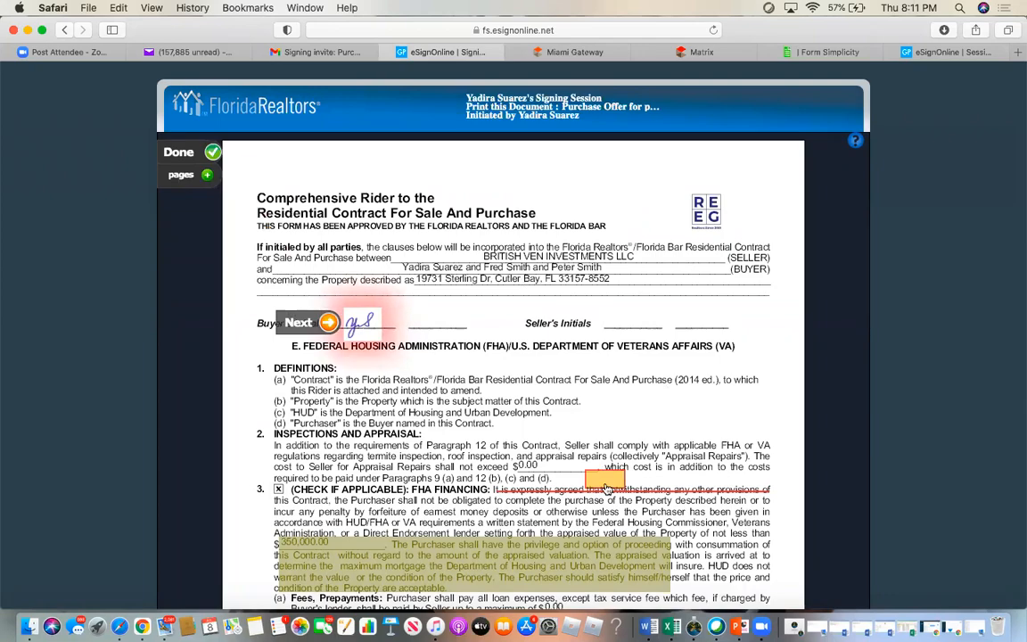
{"action": "scroll", "coordinate": [606, 486], "scroll_direction": "down", "scroll_amount": 10}
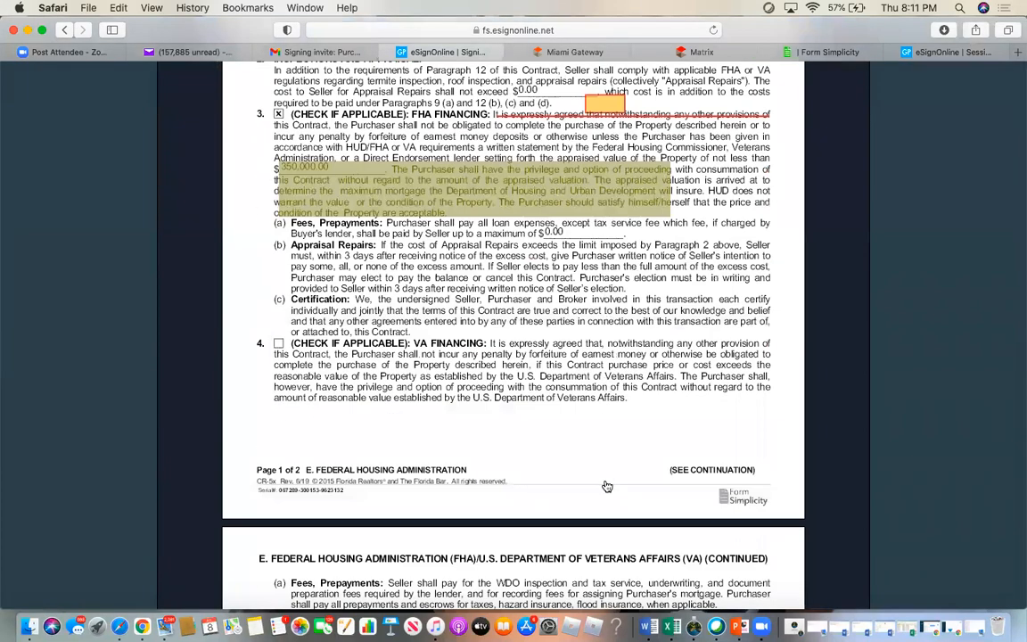
{"action": "scroll", "coordinate": [606, 486], "scroll_direction": "down", "scroll_amount": 2}
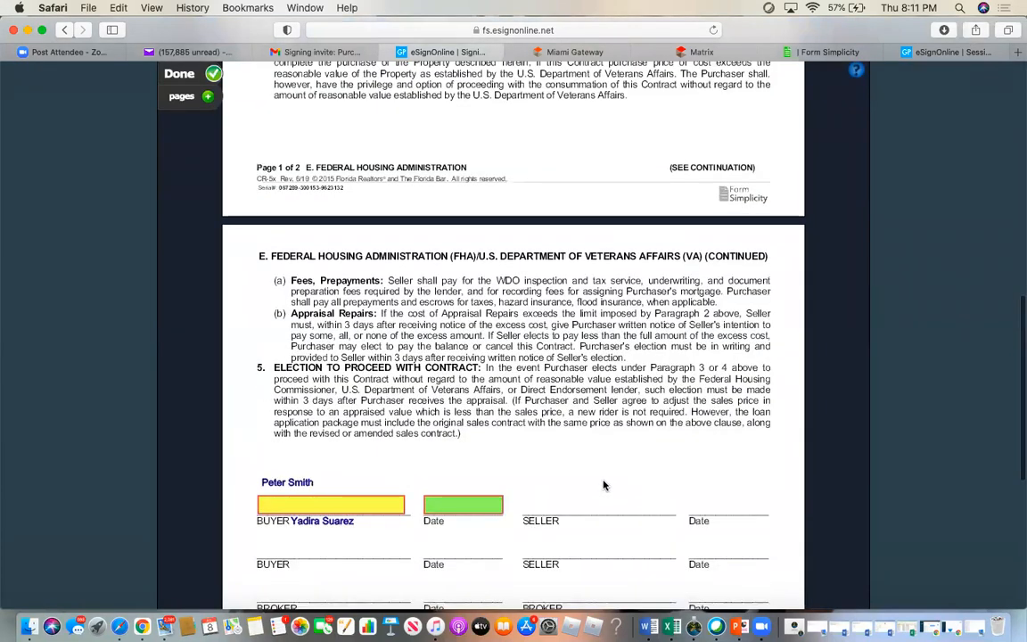
{"action": "left_click", "coordinate": [339, 508]}
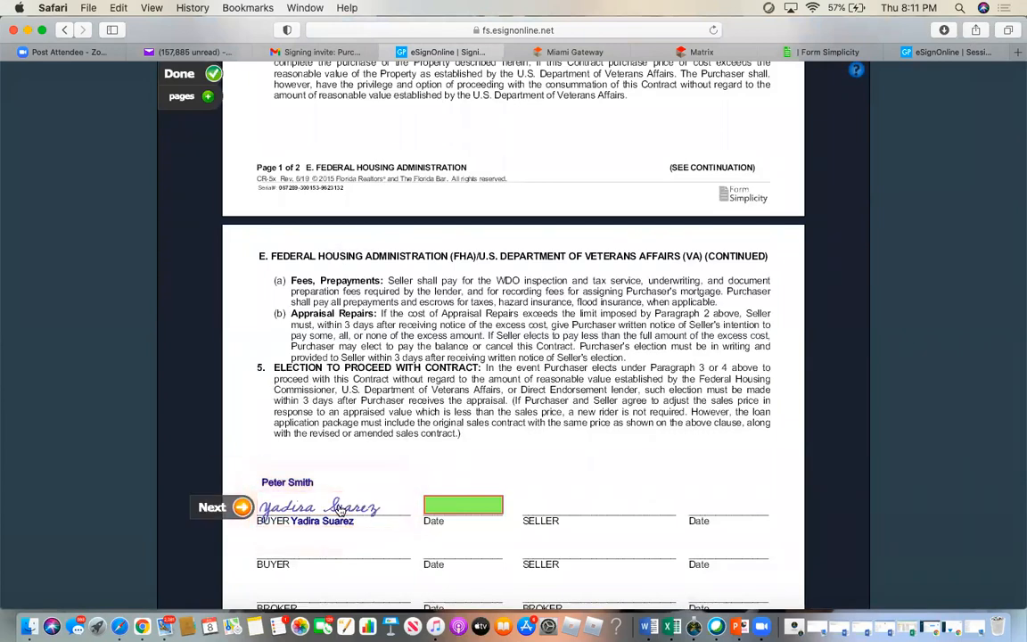
{"action": "left_click", "coordinate": [460, 512]}
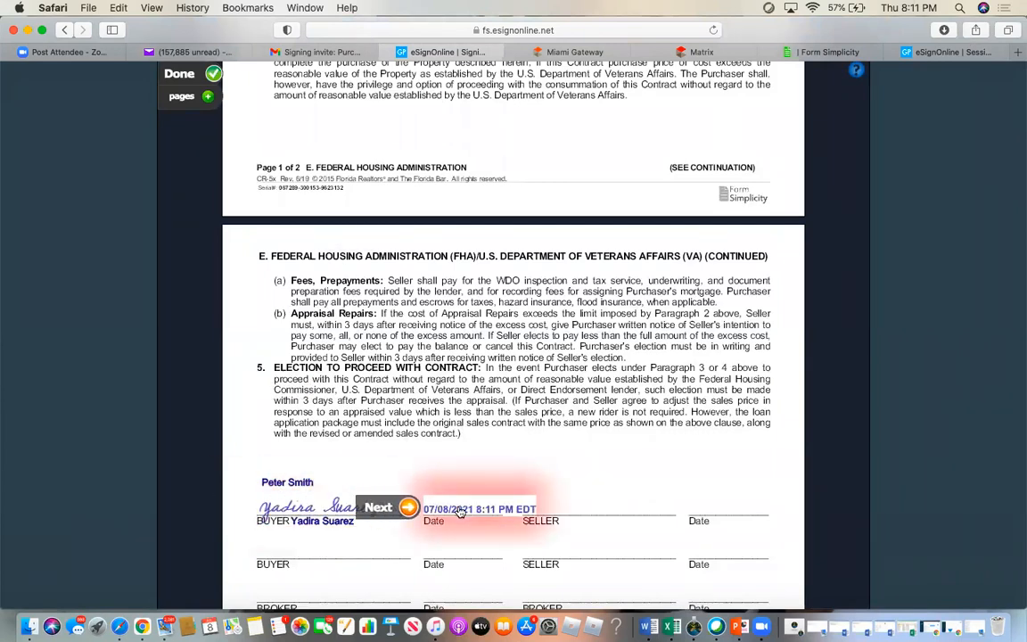
- Complete the signing session and close the duplicate eSignOnline tab
{"action": "scroll", "coordinate": [635, 524], "scroll_direction": "down", "scroll_amount": 5}
{"action": "scroll", "coordinate": [634, 524], "scroll_direction": "up", "scroll_amount": 15}
{"action": "scroll", "coordinate": [635, 524], "scroll_direction": "up", "scroll_amount": 3}
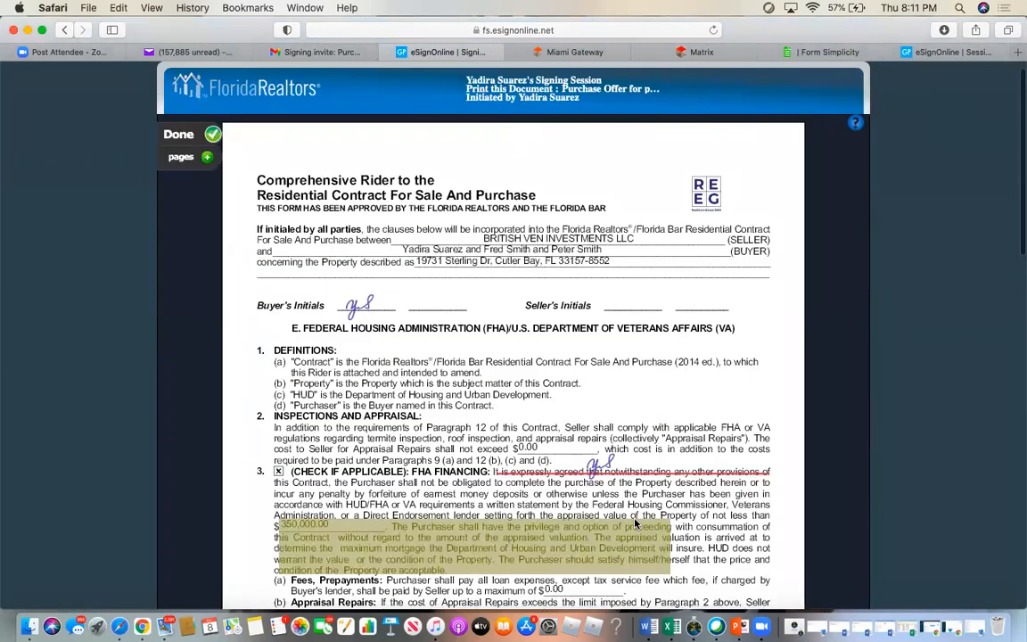
{"action": "left_click", "coordinate": [181, 135]}
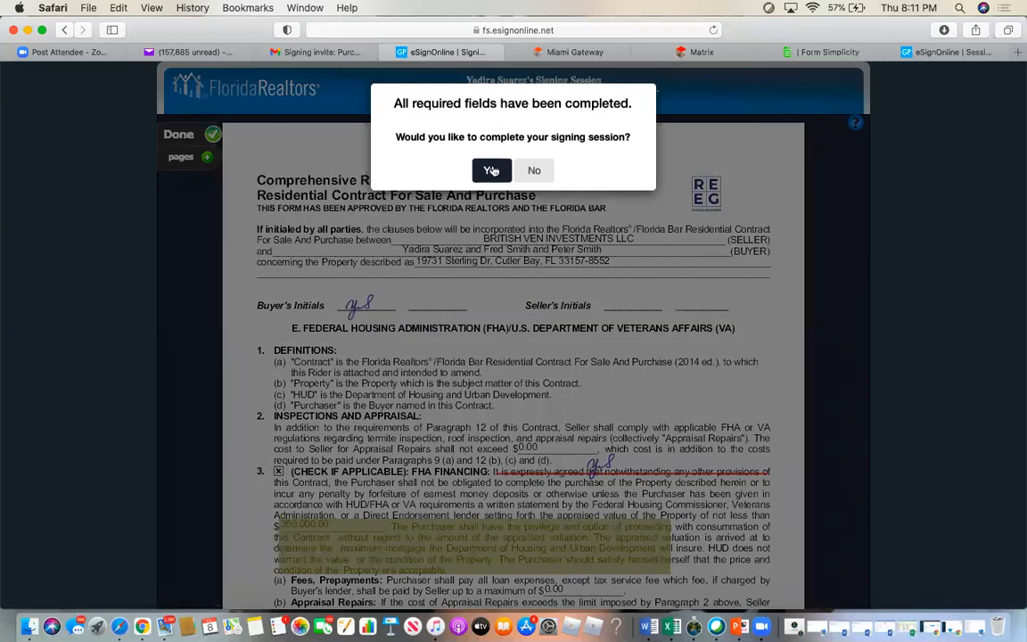
{"action": "left_click", "coordinate": [492, 171]}
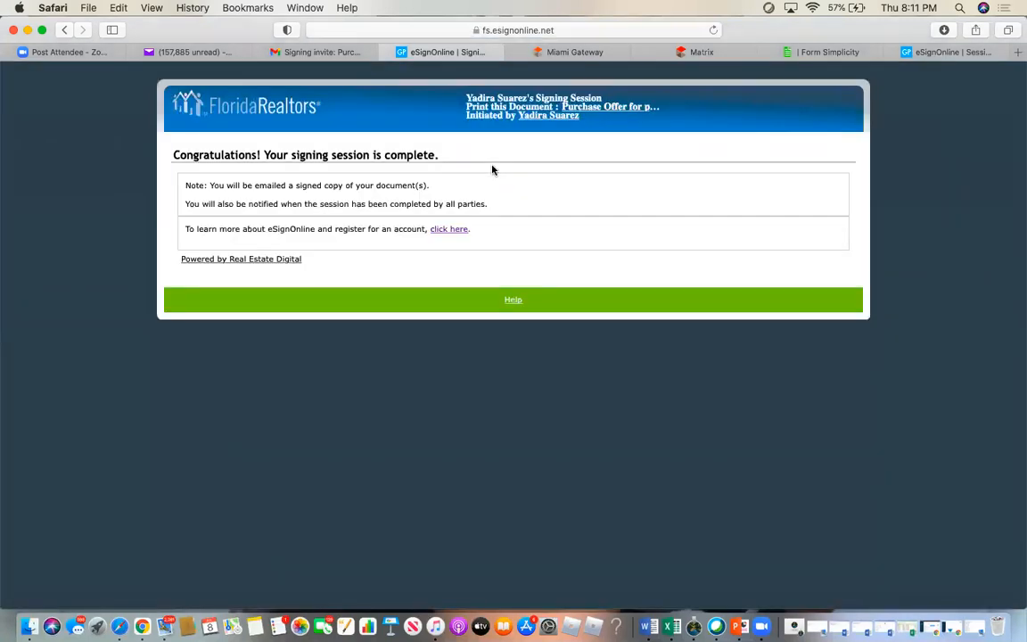
{"action": "left_click", "coordinate": [900, 52]}
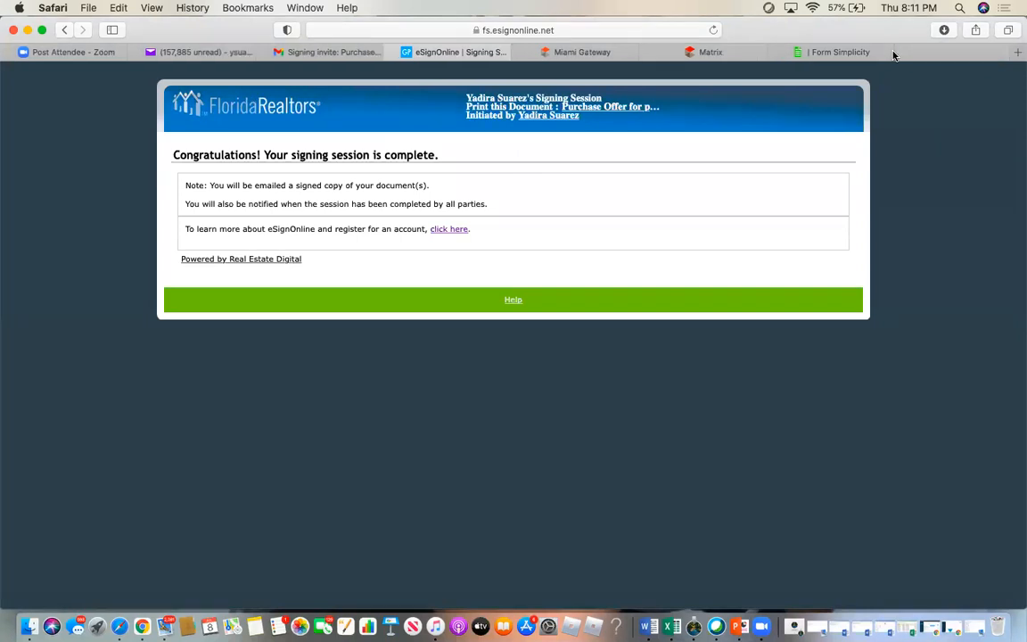
- Reopen the Culter Bay signing invite, expand the other buyer's message, and follow its signing link
{"action": "left_click", "coordinate": [344, 52]}
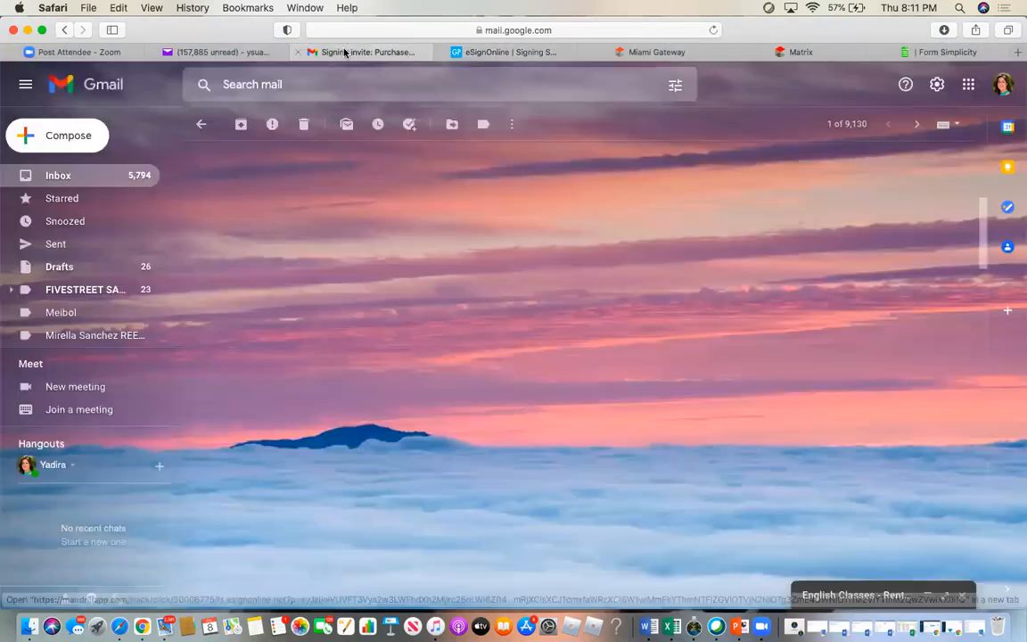
{"action": "left_click", "coordinate": [78, 176]}
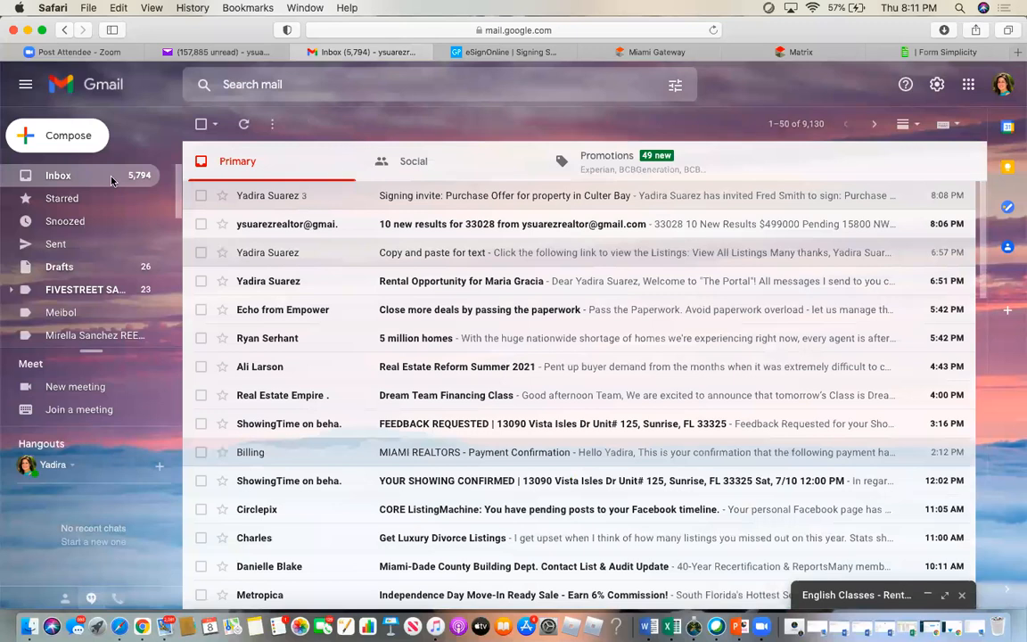
{"action": "left_click", "coordinate": [412, 195]}
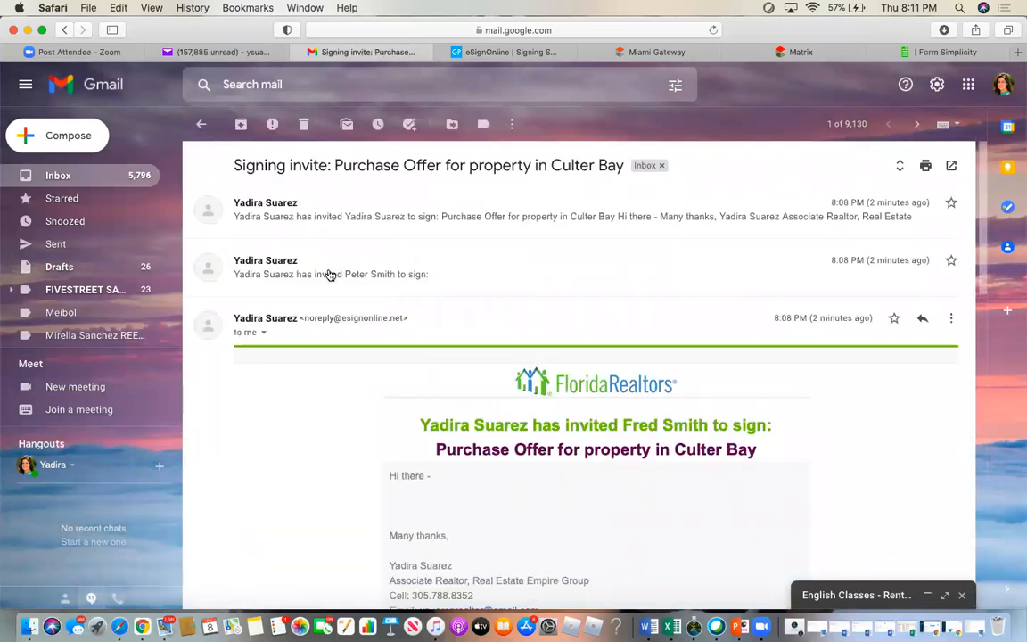
{"action": "left_click", "coordinate": [329, 274]}
{"action": "scroll", "coordinate": [575, 413], "scroll_direction": "down", "scroll_amount": 5}
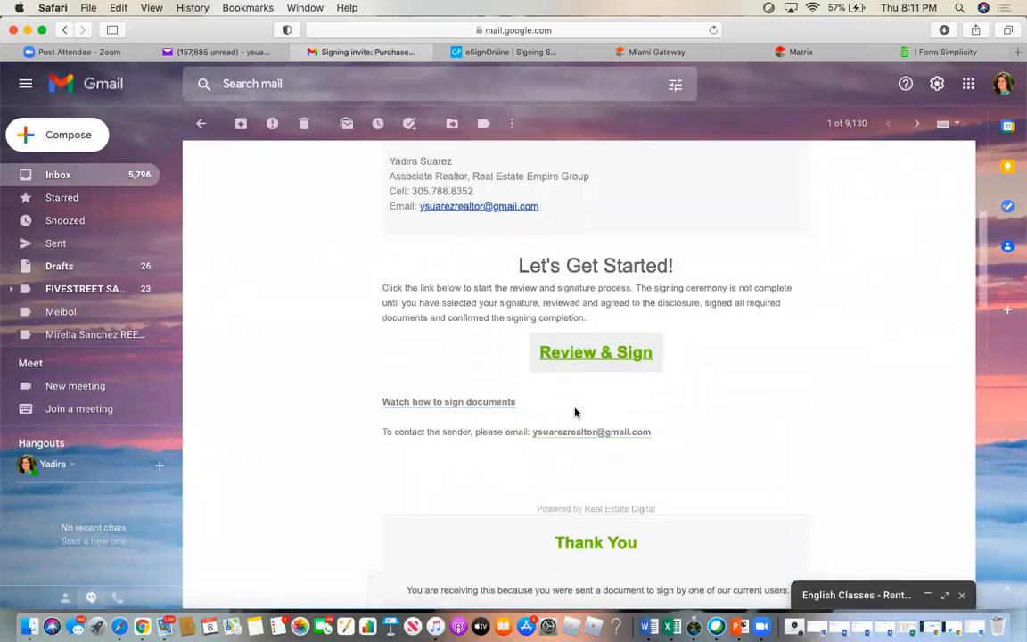
{"action": "left_click", "coordinate": [587, 335]}
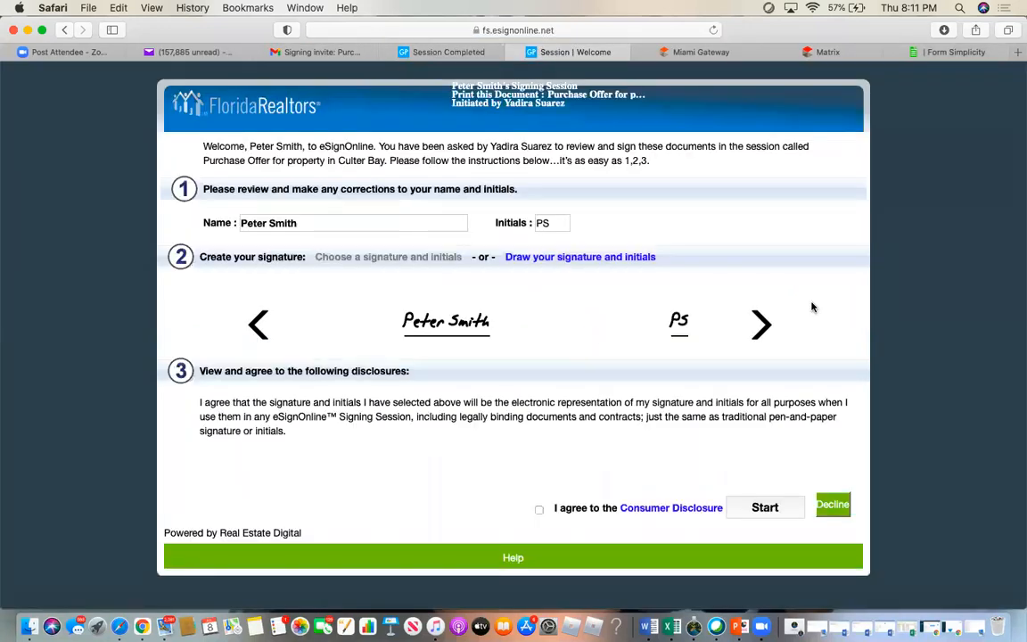
- Accept the disclosure and add this buyer's initials, including at the FHA financing clause
{"action": "left_click", "coordinate": [539, 510]}
{"action": "left_click", "coordinate": [766, 508]}
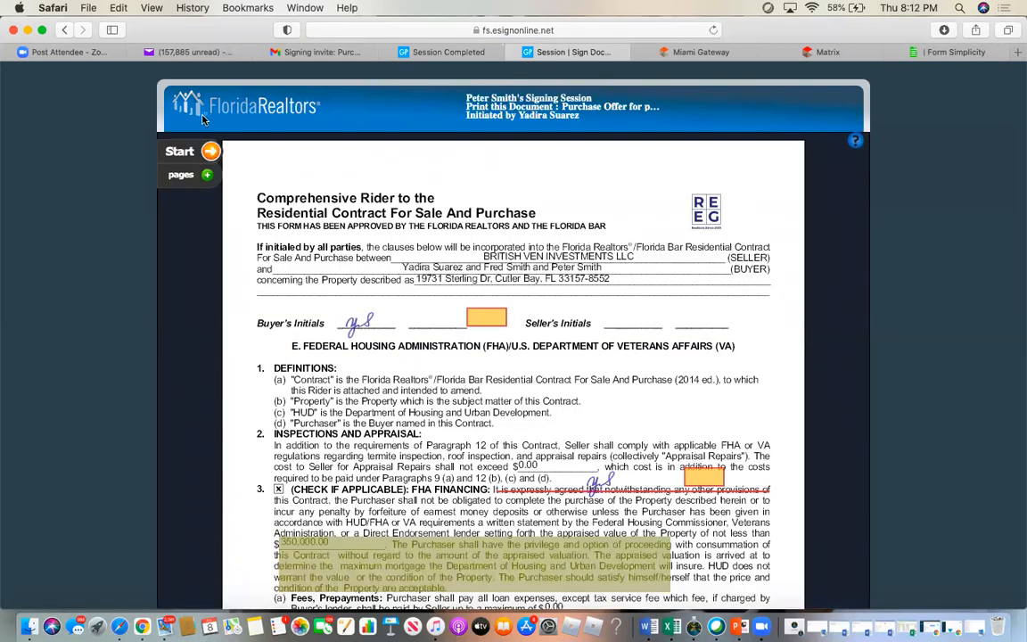
{"action": "left_click", "coordinate": [179, 150]}
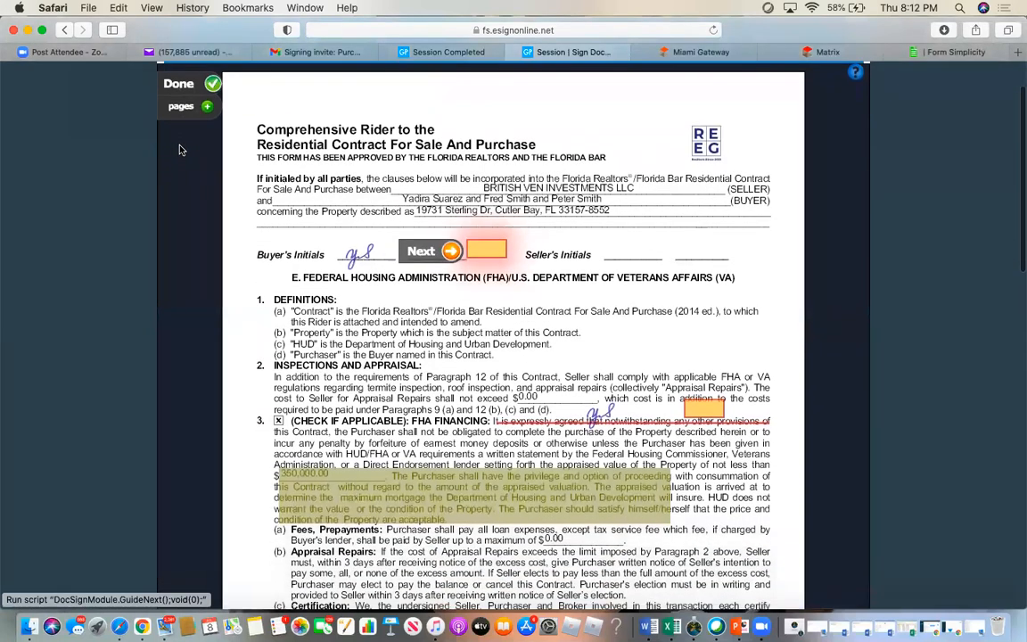
{"action": "left_click", "coordinate": [486, 249]}
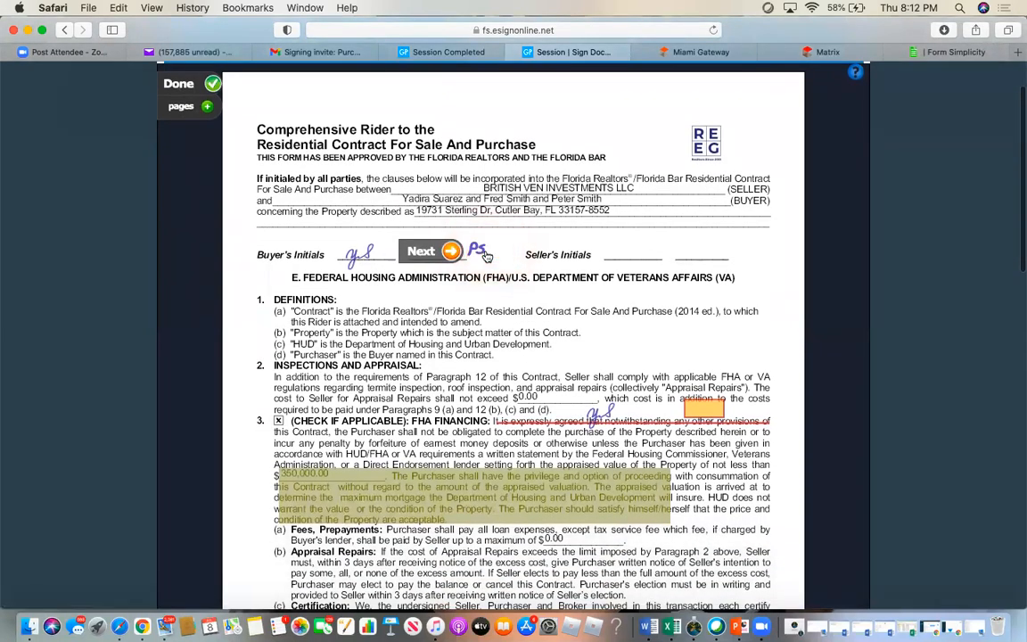
{"action": "left_click", "coordinate": [704, 412]}
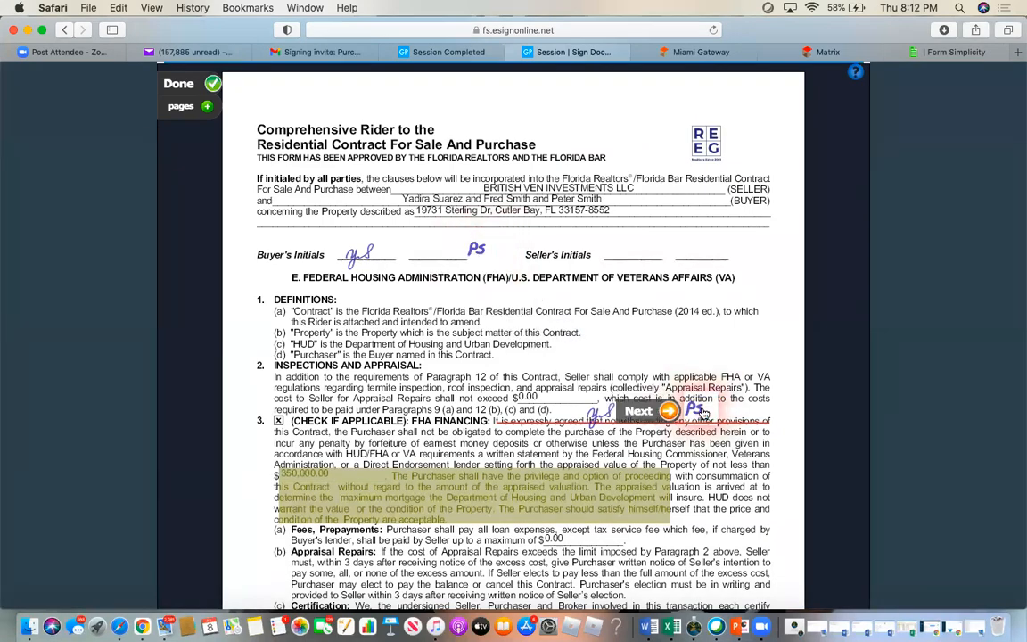
- Sign the buyer line with the 8:12 PM date, complete the session, and close the signing tabs
{"action": "scroll", "coordinate": [704, 407], "scroll_direction": "down", "scroll_amount": 15}
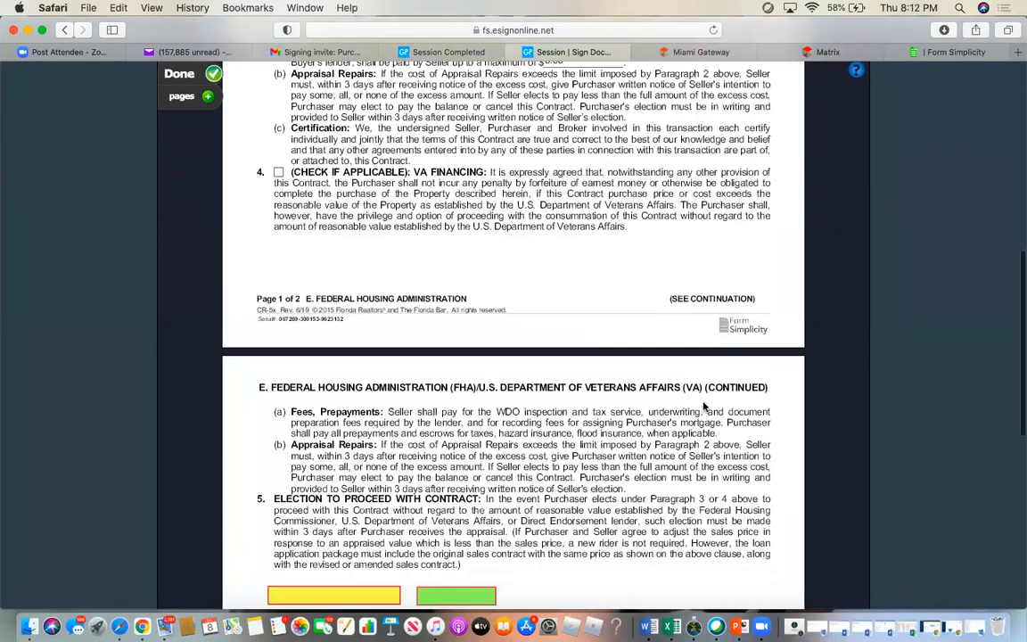
{"action": "left_click", "coordinate": [346, 361]}
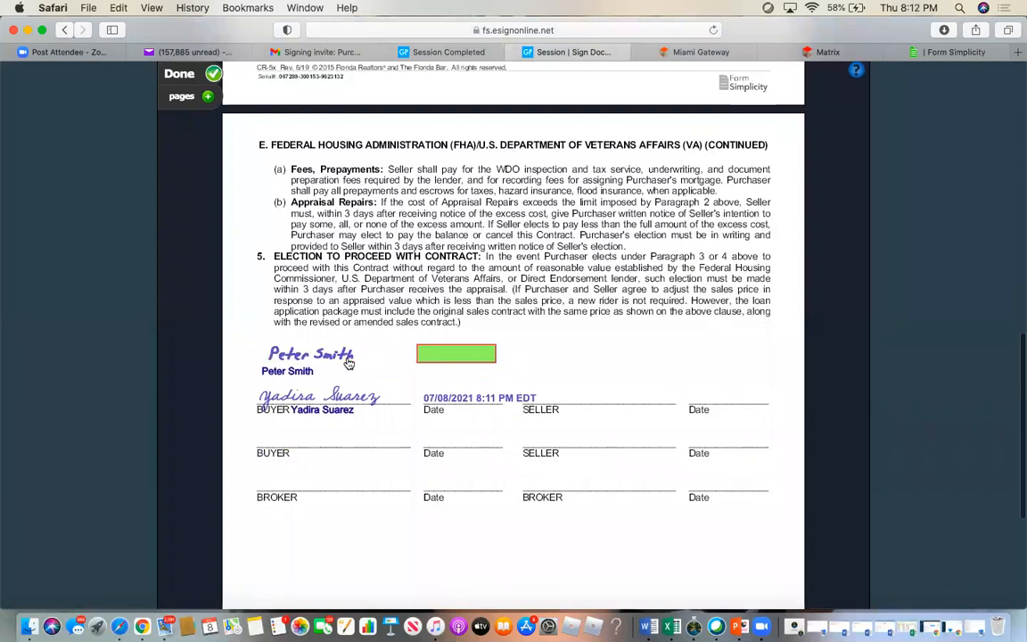
{"action": "left_click", "coordinate": [473, 360]}
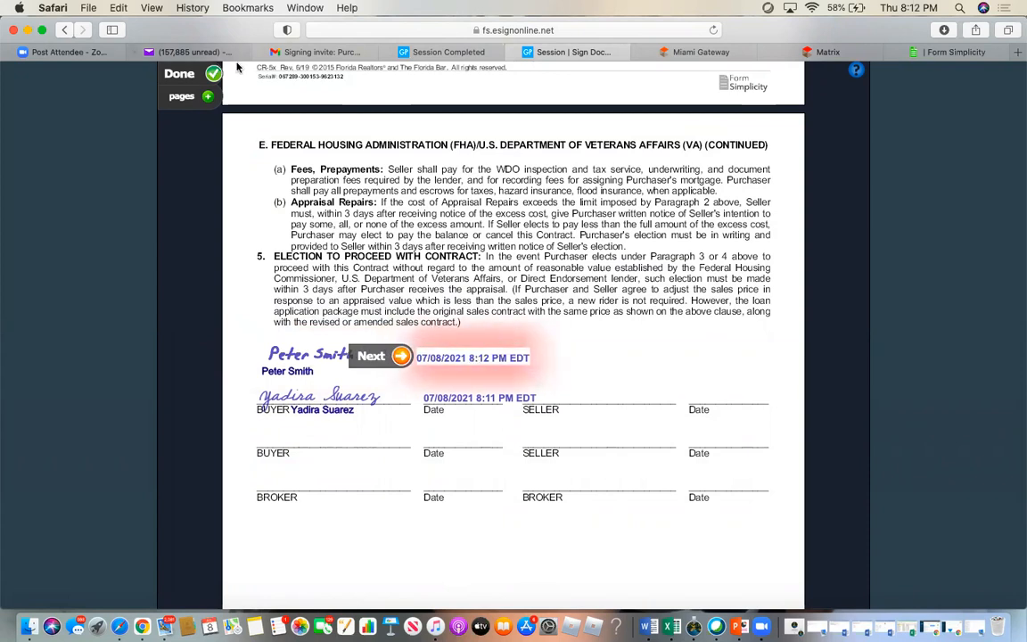
{"action": "left_click", "coordinate": [181, 76]}
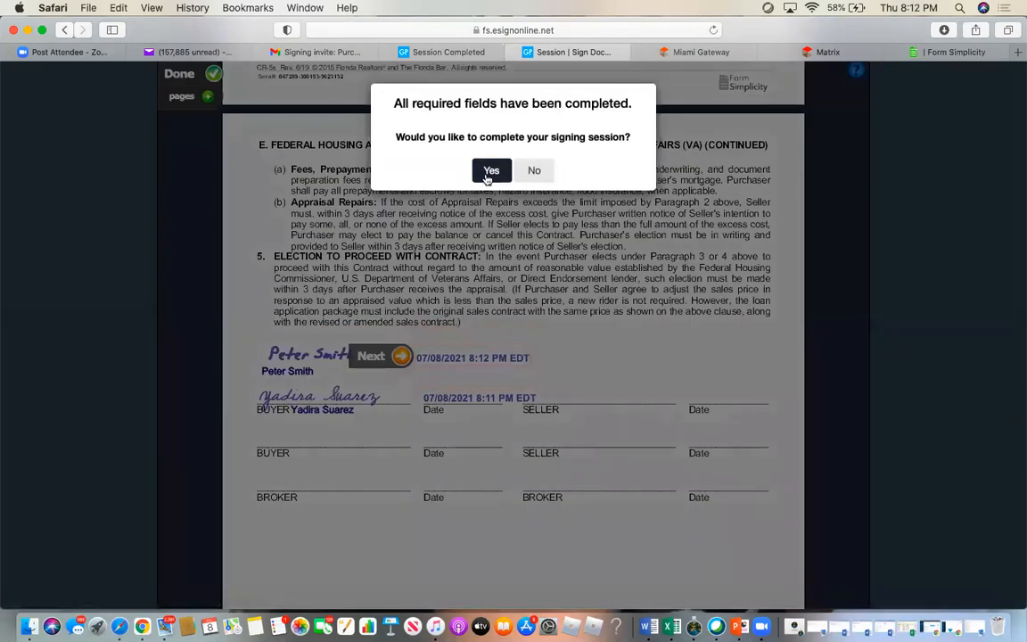
{"action": "left_click", "coordinate": [491, 170]}
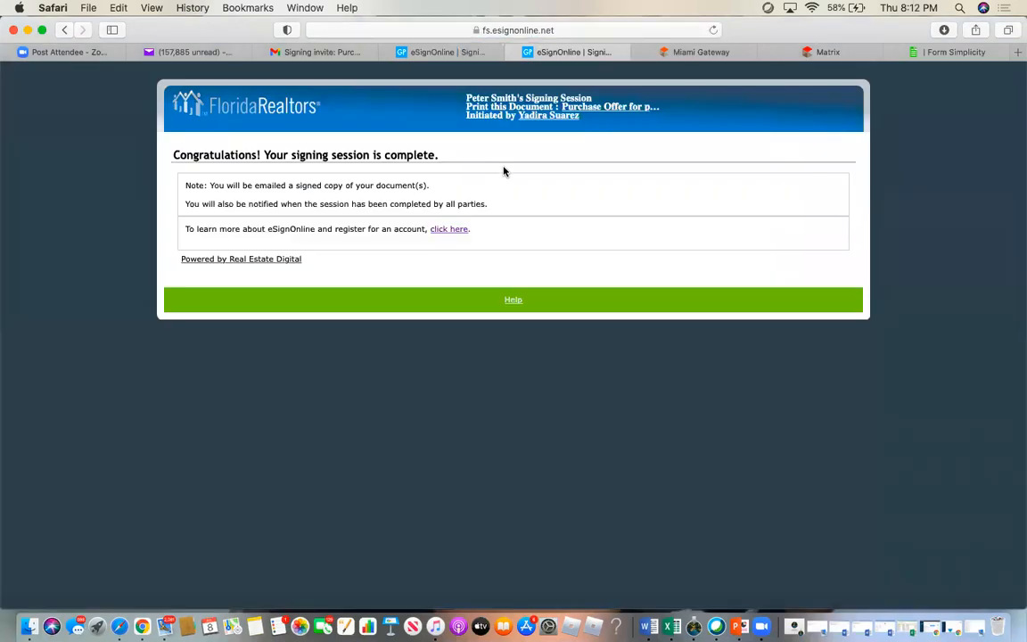
{"action": "left_click", "coordinate": [513, 54]}
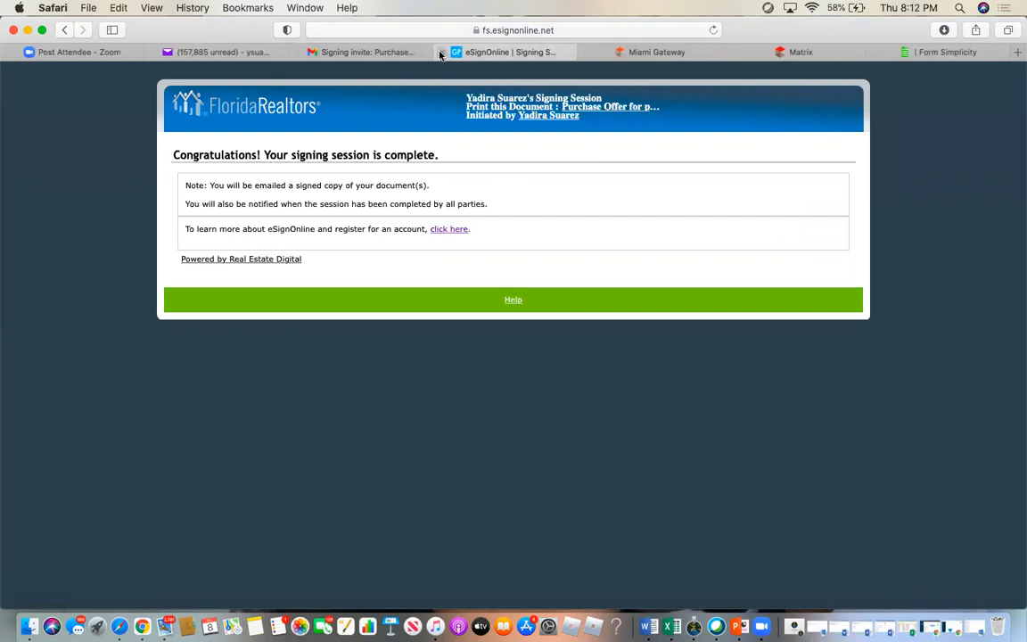
{"action": "left_click", "coordinate": [440, 53]}
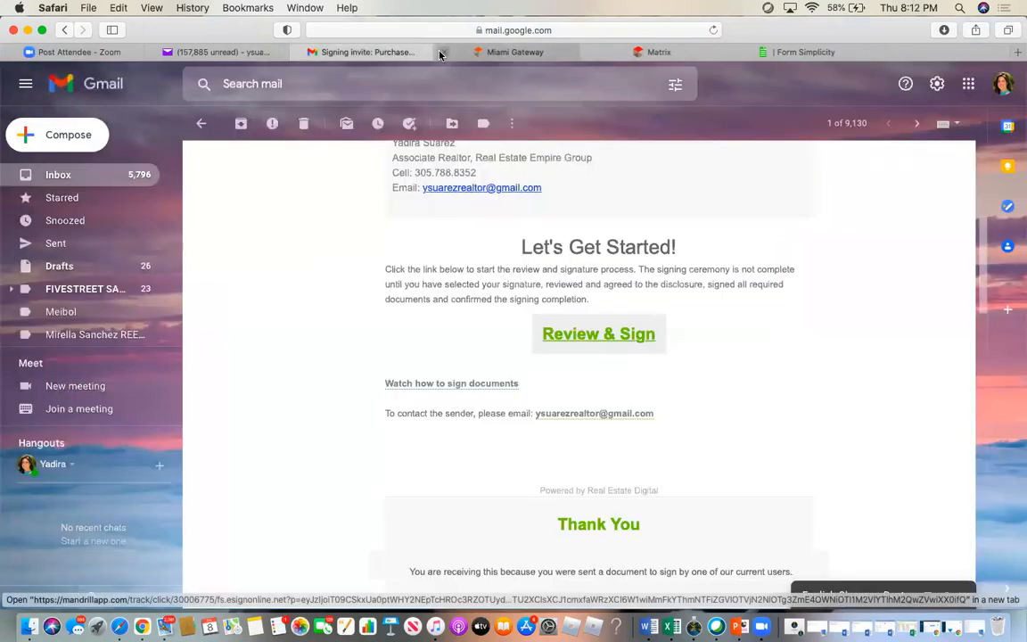
- Launch the first Culter Bay invite's signing link, then close that completed session tab
{"action": "left_click", "coordinate": [55, 178]}
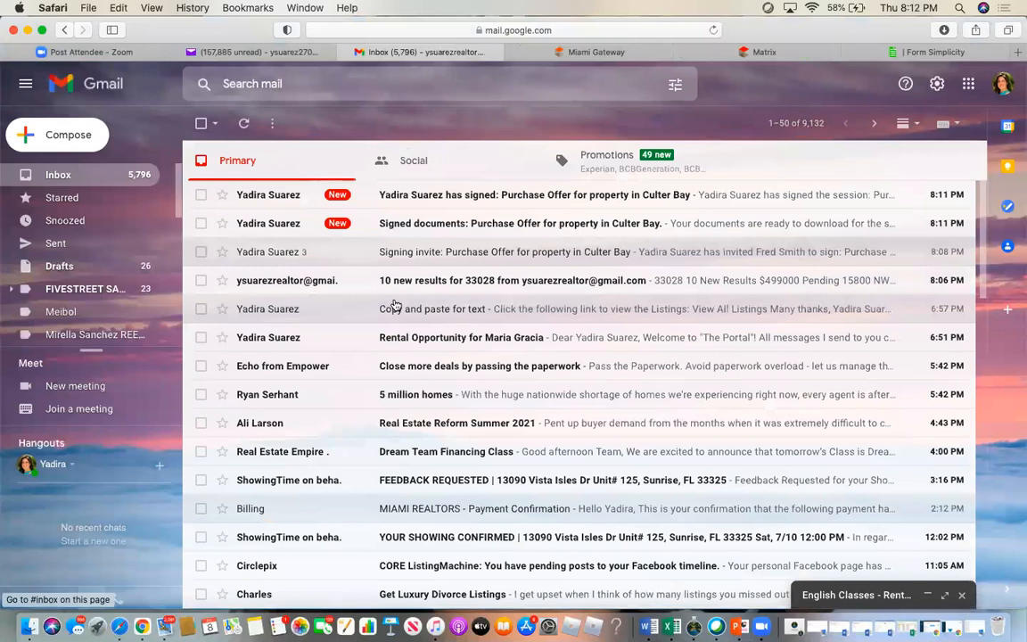
{"action": "mouse_move", "coordinate": [298, 254]}
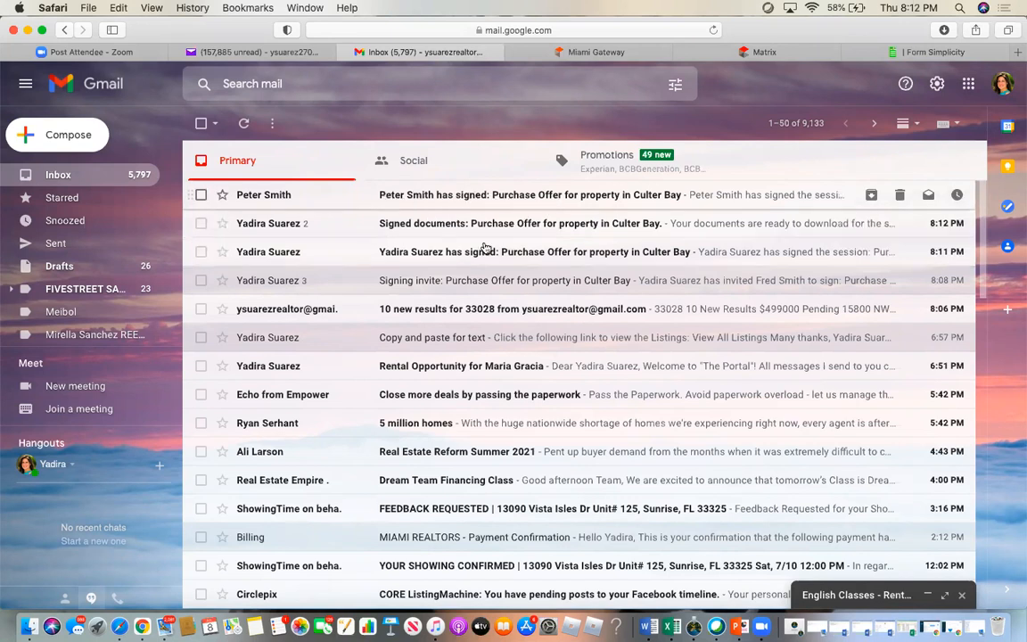
{"action": "left_click", "coordinate": [437, 280]}
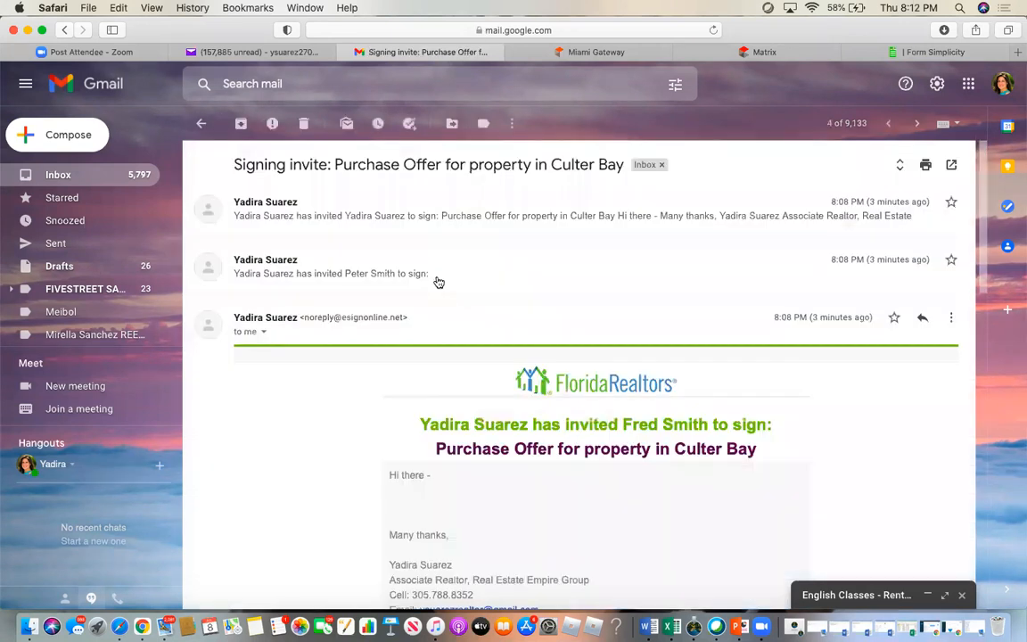
{"action": "left_click", "coordinate": [326, 211]}
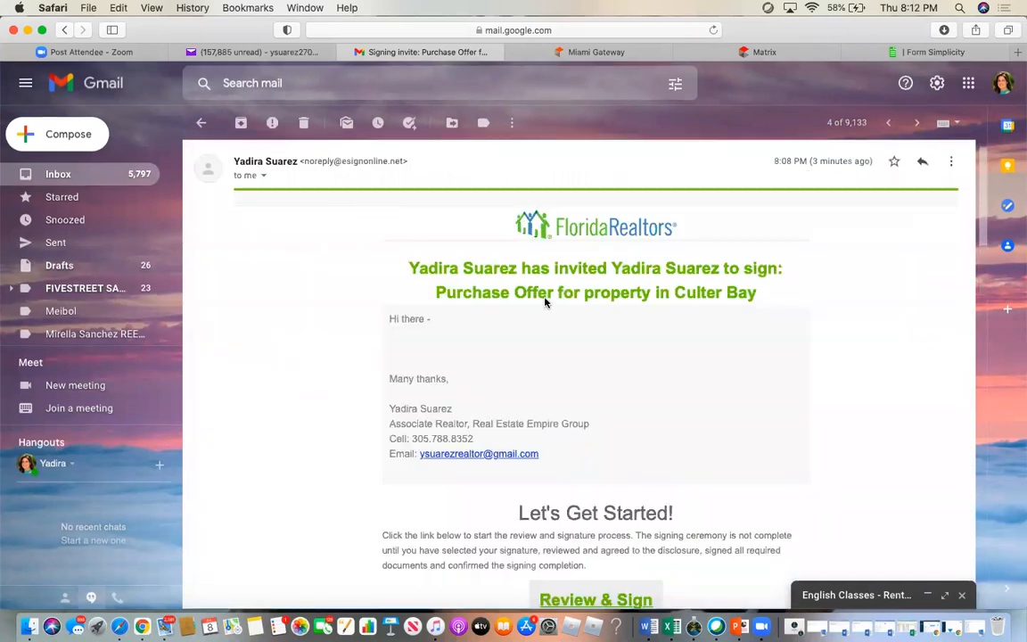
{"action": "scroll", "coordinate": [546, 302], "scroll_direction": "down", "scroll_amount": 5}
{"action": "left_click", "coordinate": [604, 292]}
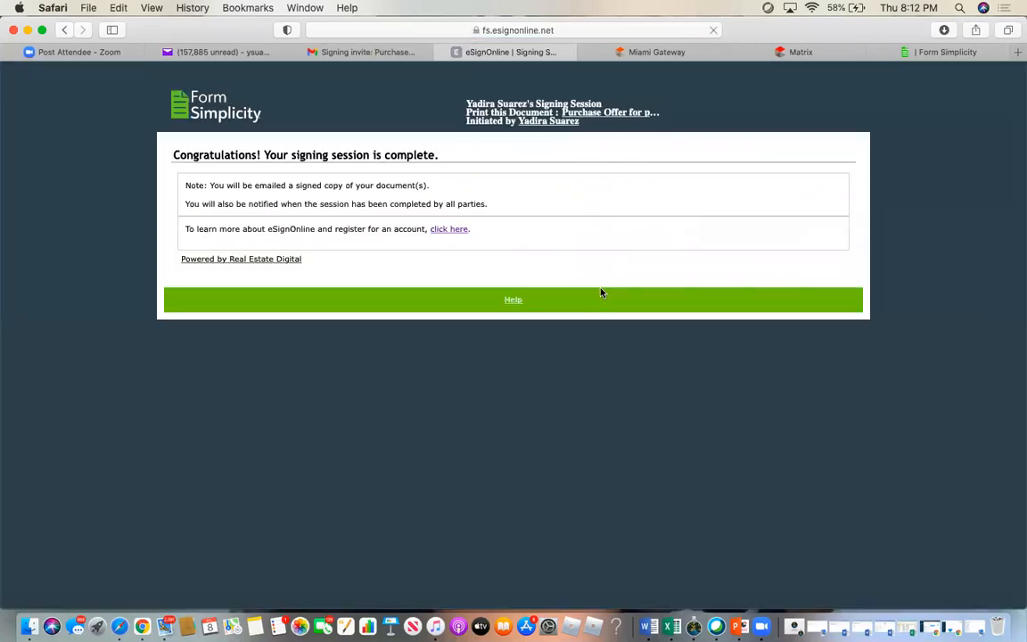
{"action": "left_click", "coordinate": [442, 53]}
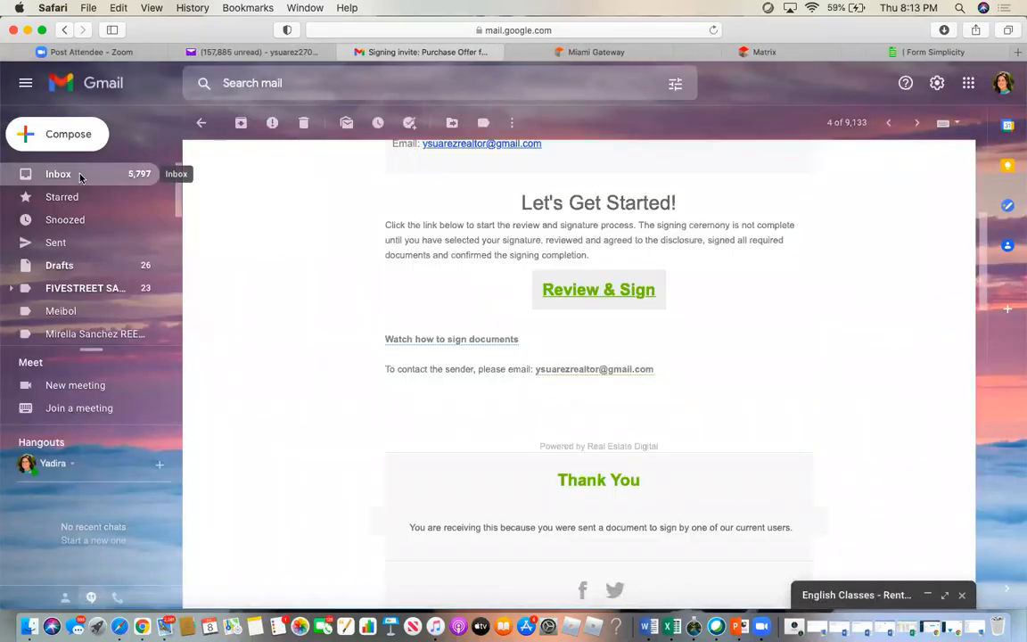
- Reopen the Culter Bay invite thread and launch the remaining buyer's signing link
{"action": "left_click", "coordinate": [79, 176]}
{"action": "left_click", "coordinate": [339, 287]}
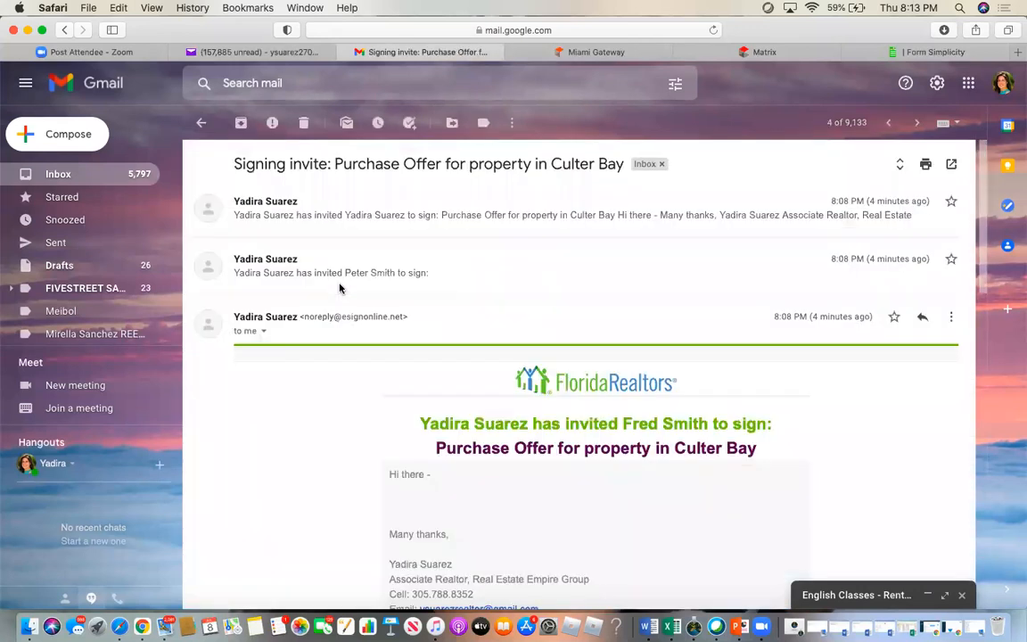
{"action": "scroll", "coordinate": [455, 492], "scroll_direction": "down", "scroll_amount": 3}
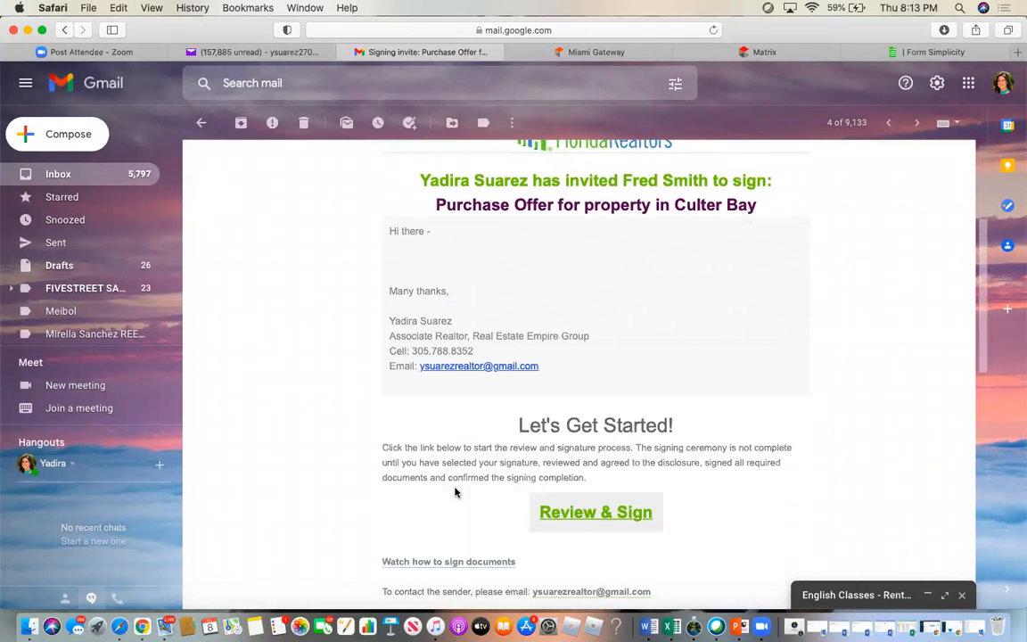
{"action": "scroll", "coordinate": [455, 492], "scroll_direction": "up", "scroll_amount": 3}
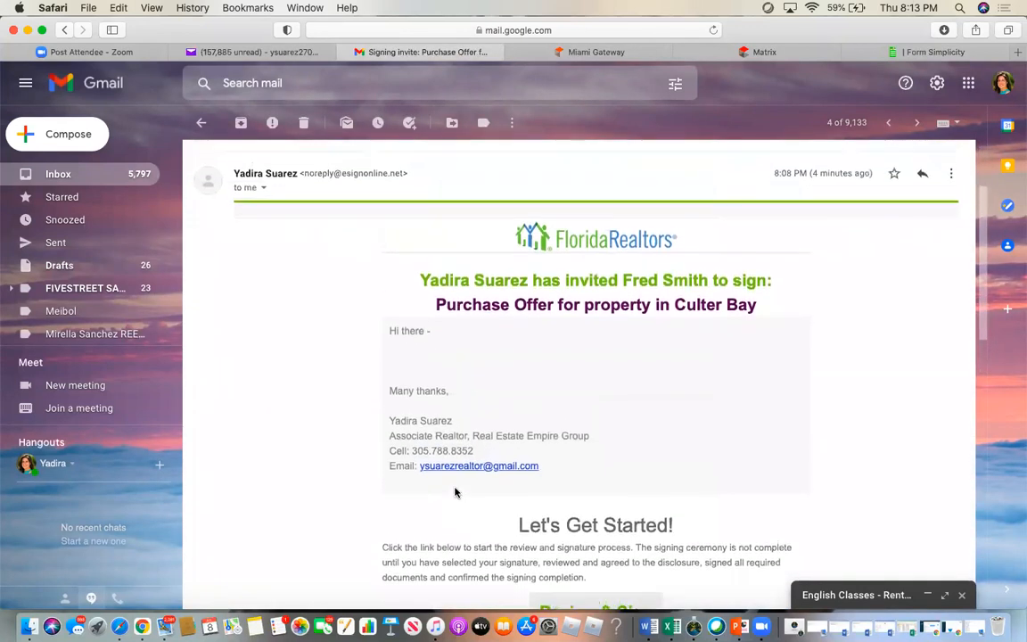
{"action": "scroll", "coordinate": [353, 280], "scroll_direction": "down", "scroll_amount": 4}
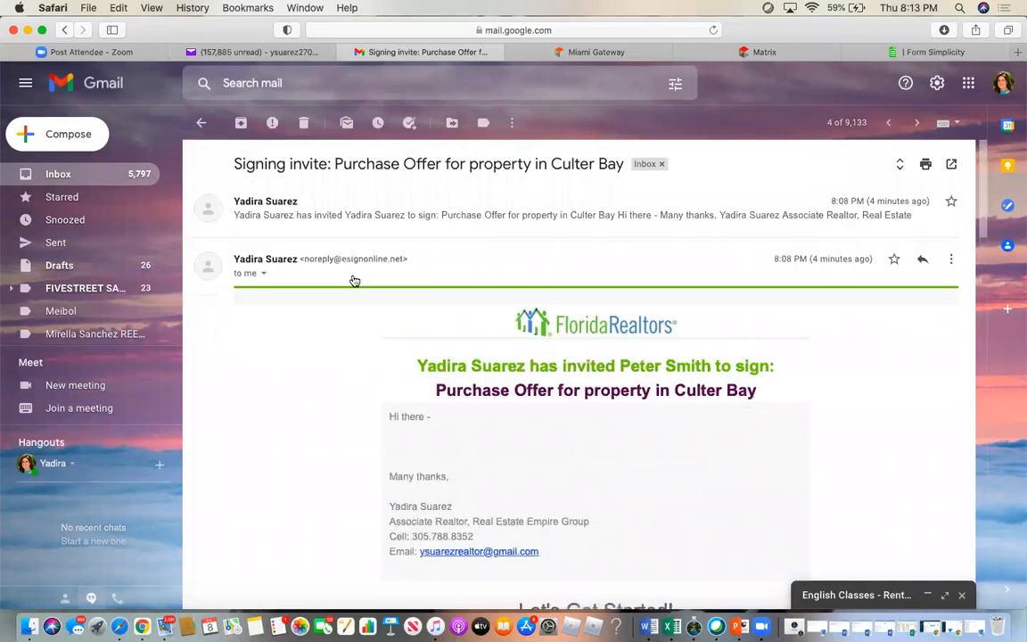
{"action": "scroll", "coordinate": [493, 409], "scroll_direction": "down", "scroll_amount": 10}
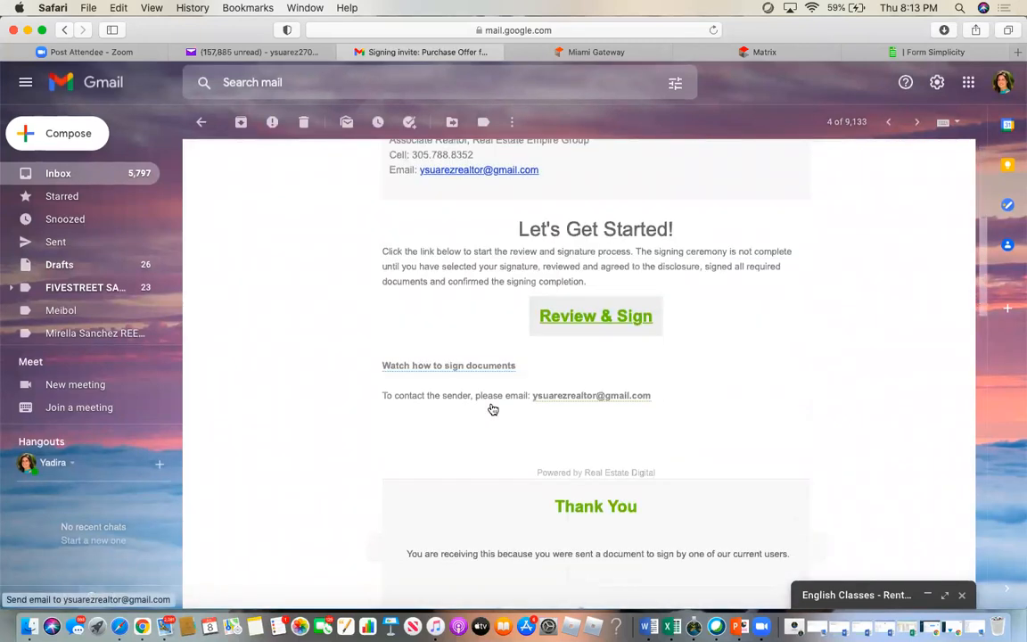
{"action": "scroll", "coordinate": [504, 456], "scroll_direction": "down", "scroll_amount": 3}
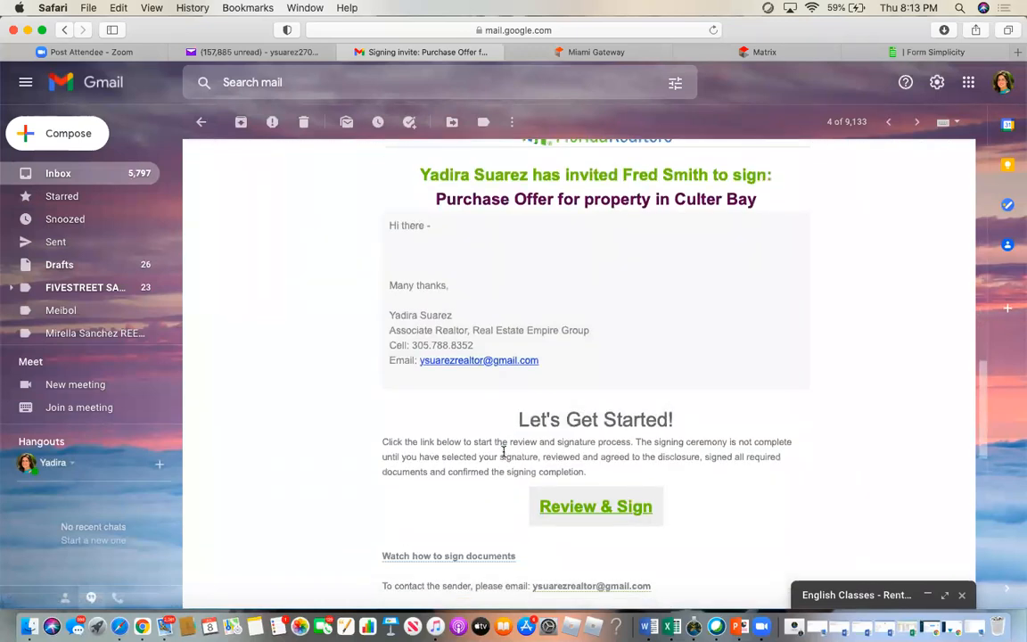
{"action": "scroll", "coordinate": [504, 452], "scroll_direction": "down", "scroll_amount": 1}
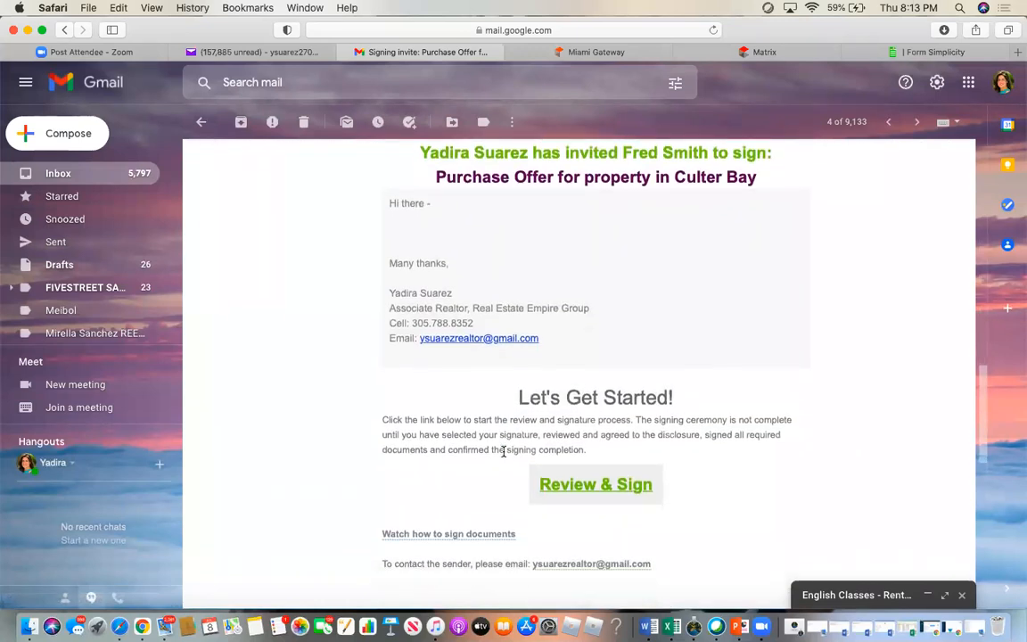
{"action": "left_click", "coordinate": [581, 487]}
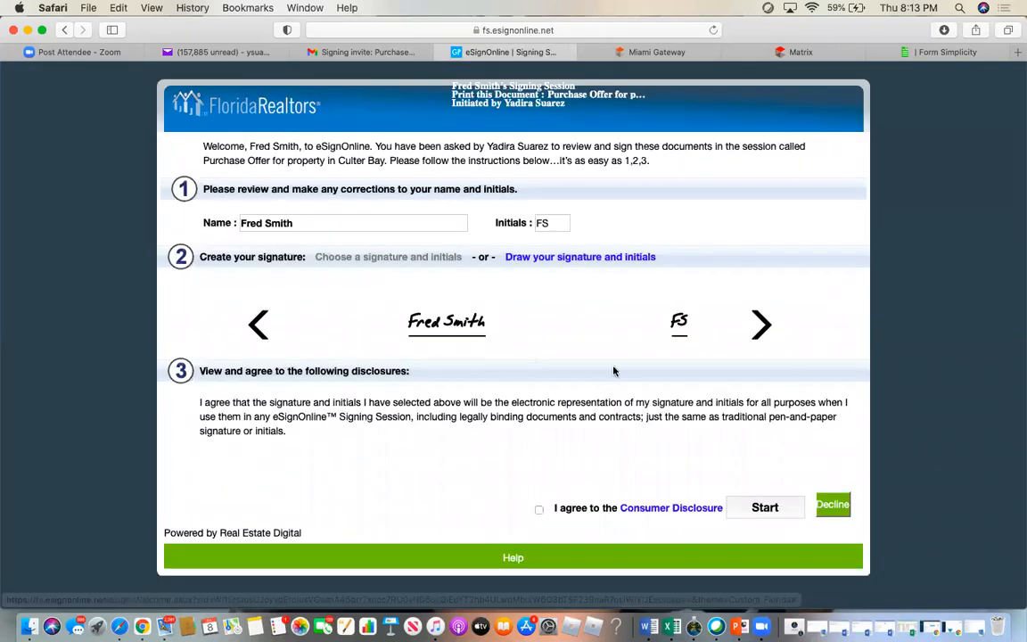
- Cycle through the signature styles and settle on a different one
{"action": "left_click", "coordinate": [761, 330]}
{"action": "left_click", "coordinate": [762, 334]}
{"action": "left_click", "coordinate": [761, 332]}
{"action": "left_click", "coordinate": [761, 332]}
{"action": "left_click", "coordinate": [761, 331]}
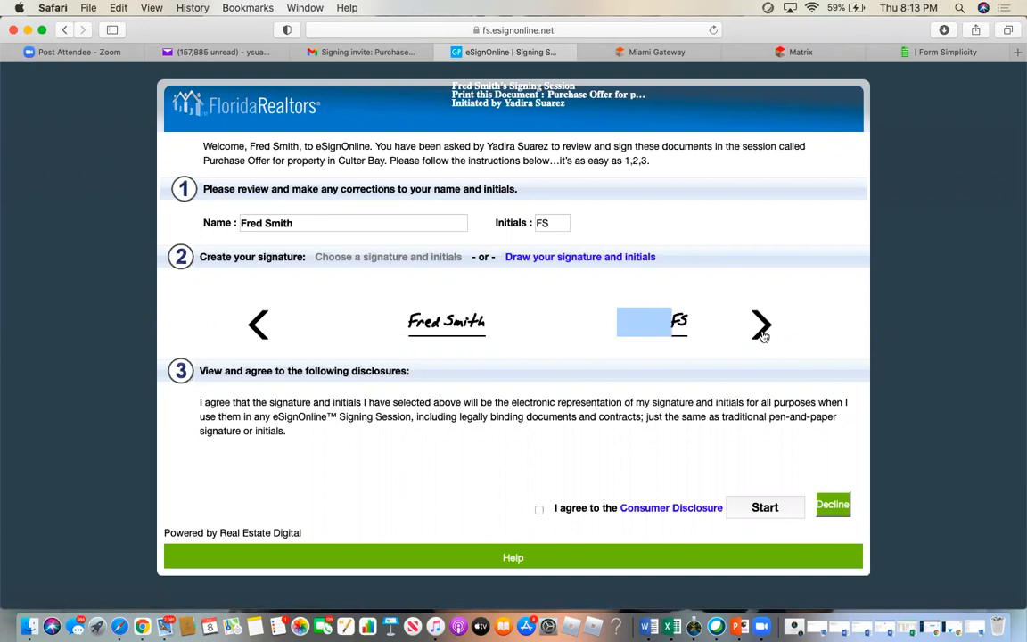
{"action": "left_click", "coordinate": [761, 332]}
- Accept the consumer disclosure and start guided signing at the Buyer's Initials field
{"action": "left_click", "coordinate": [539, 510]}
{"action": "left_click", "coordinate": [765, 508]}
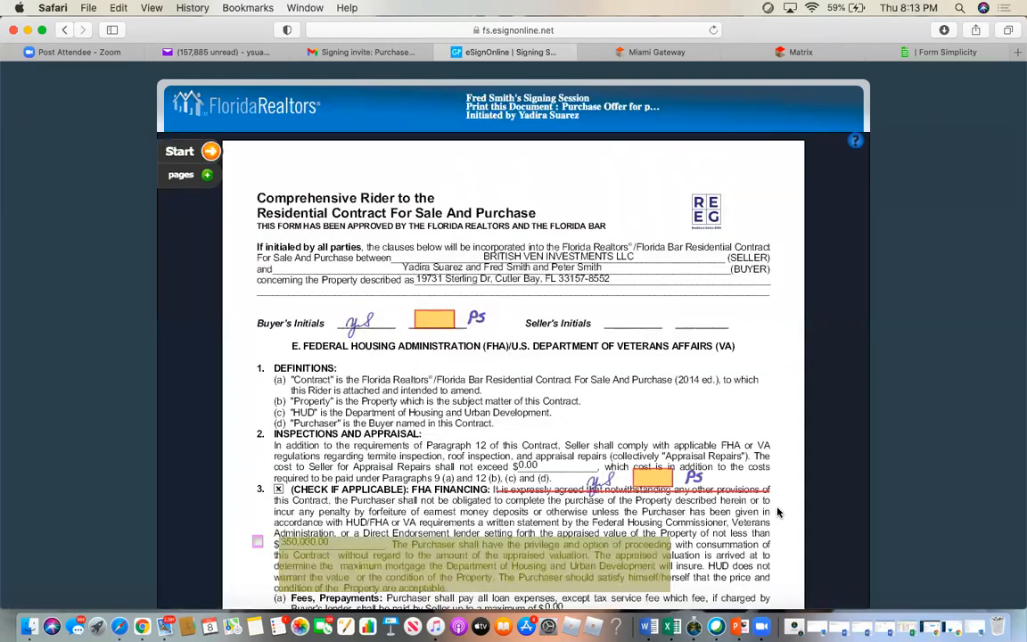
{"action": "left_click", "coordinate": [190, 153]}
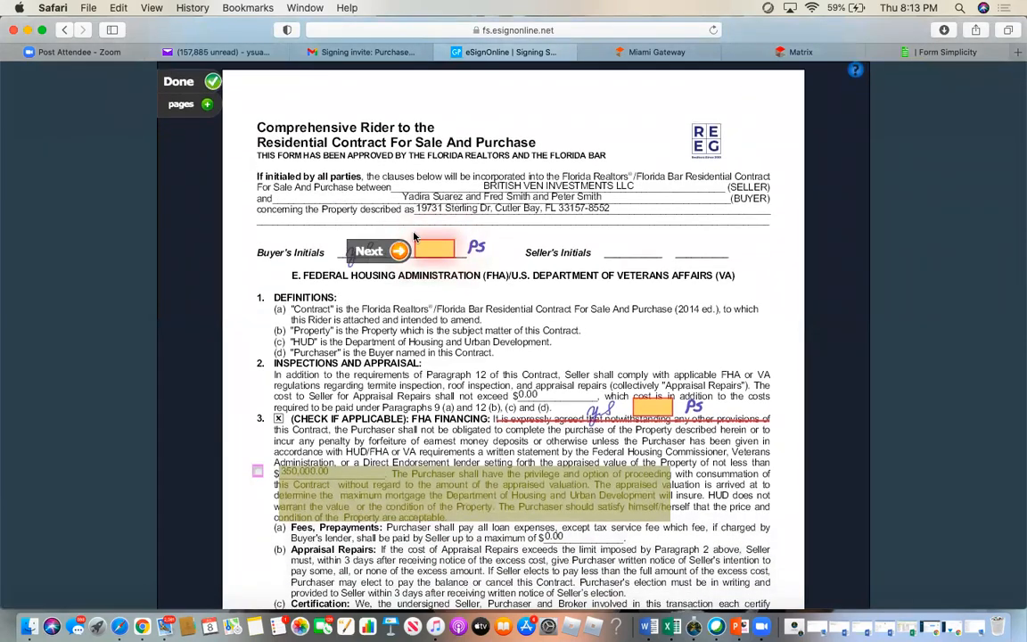
- Initial the rider's top and FHA Financing clause, and enter 'Seller of the property' in the Seller field
{"action": "left_click", "coordinate": [428, 253]}
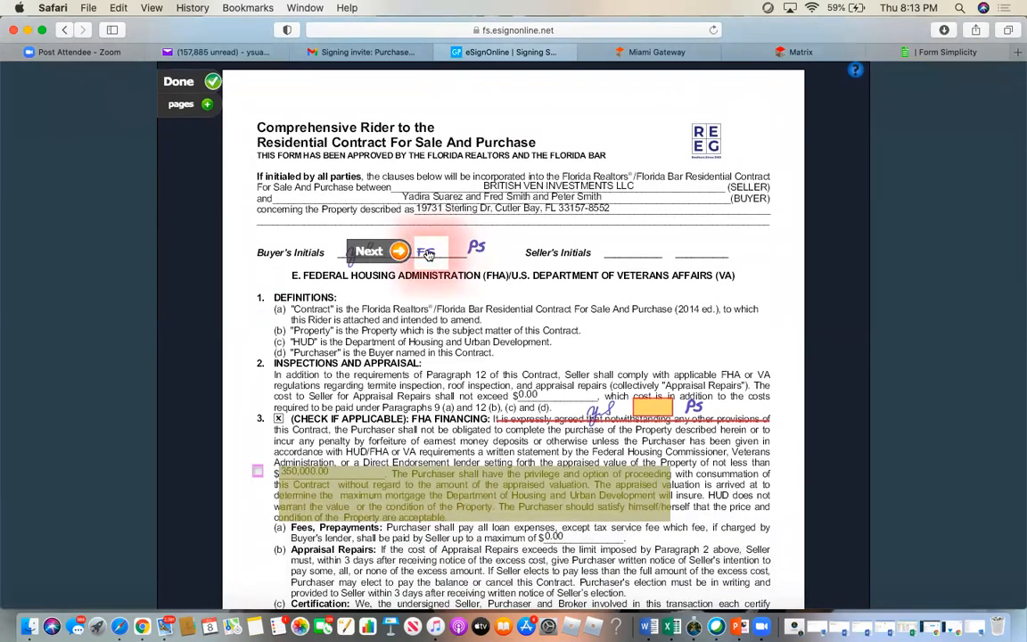
{"action": "left_click", "coordinate": [652, 409]}
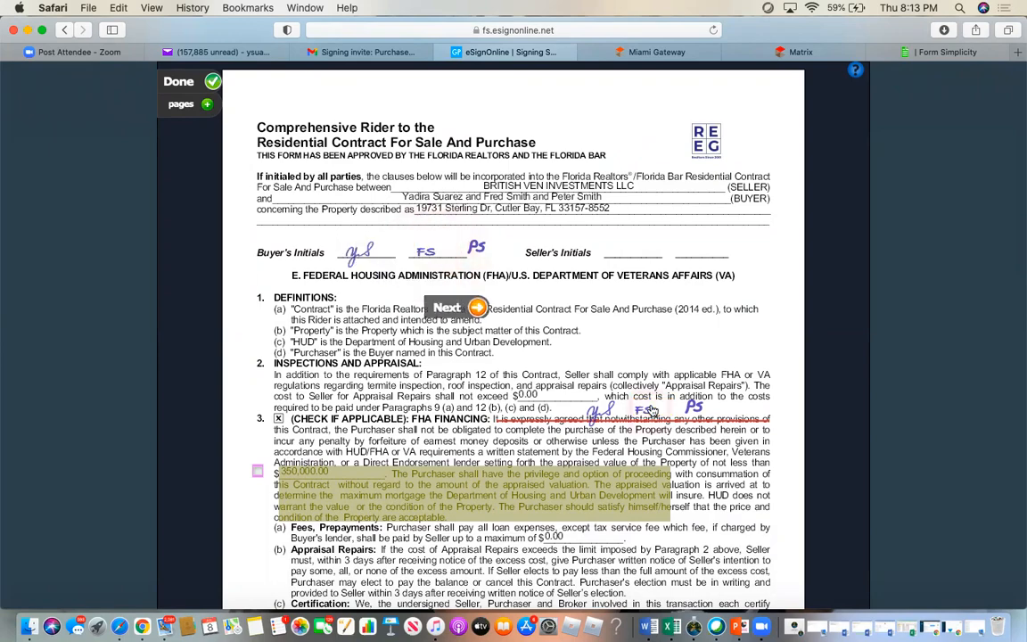
{"action": "scroll", "coordinate": [656, 398], "scroll_direction": "down", "scroll_amount": 10}
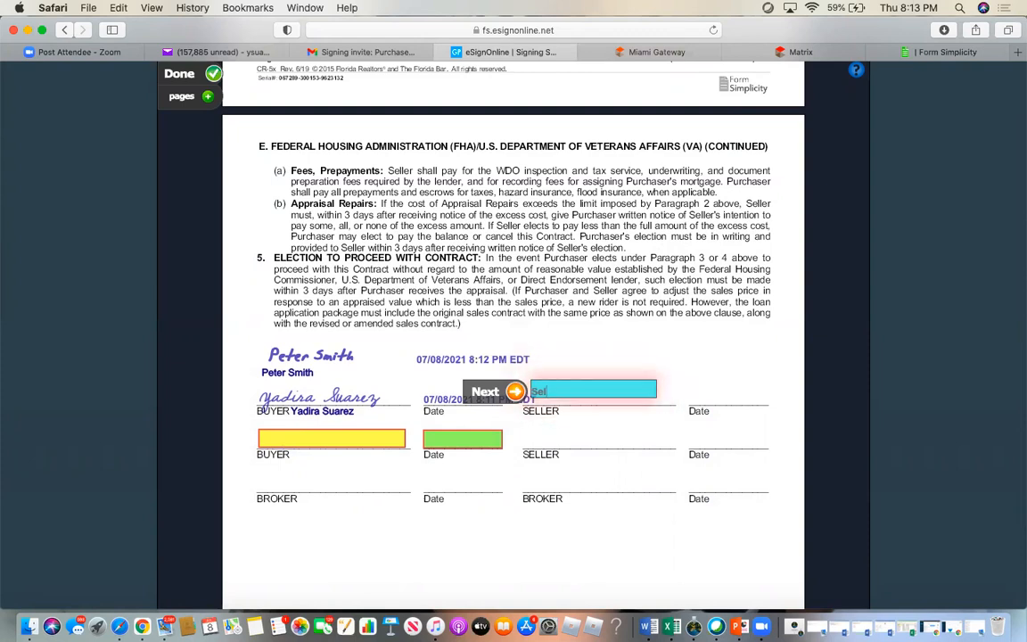
{"action": "type", "text": "ler"}
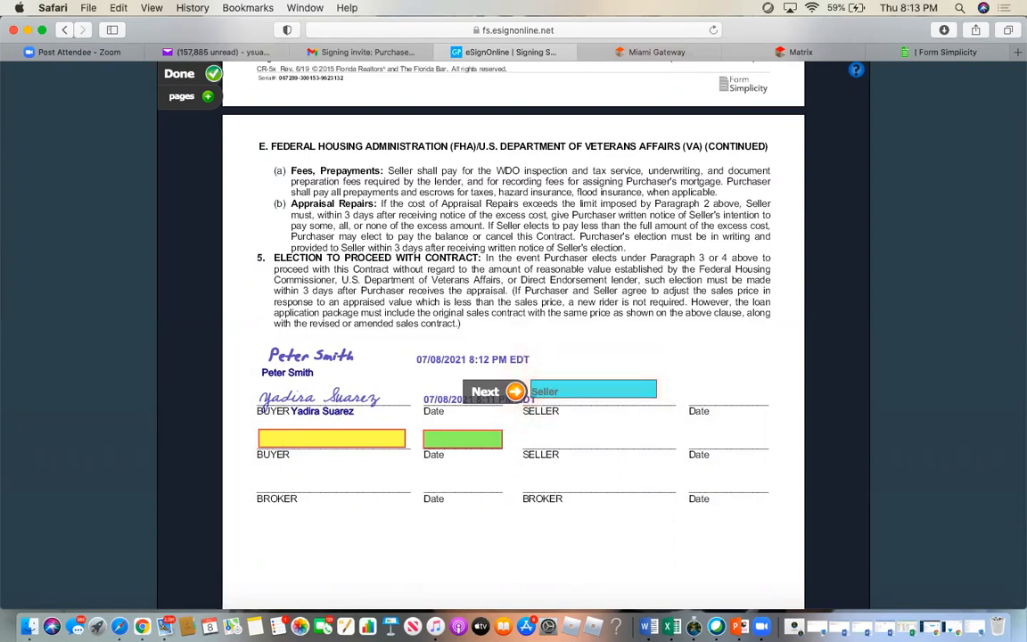
{"action": "type", "text": " fo"}
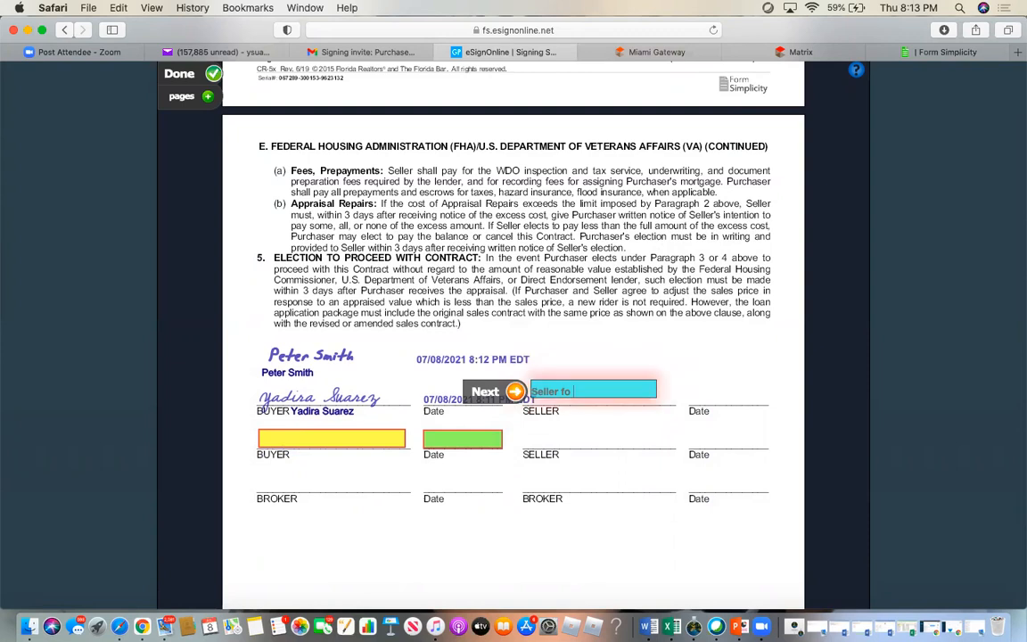
{"action": "key", "text": "BackSpace"}
{"action": "key", "text": "BackSpace"}
{"action": "type", "text": "of the p"}
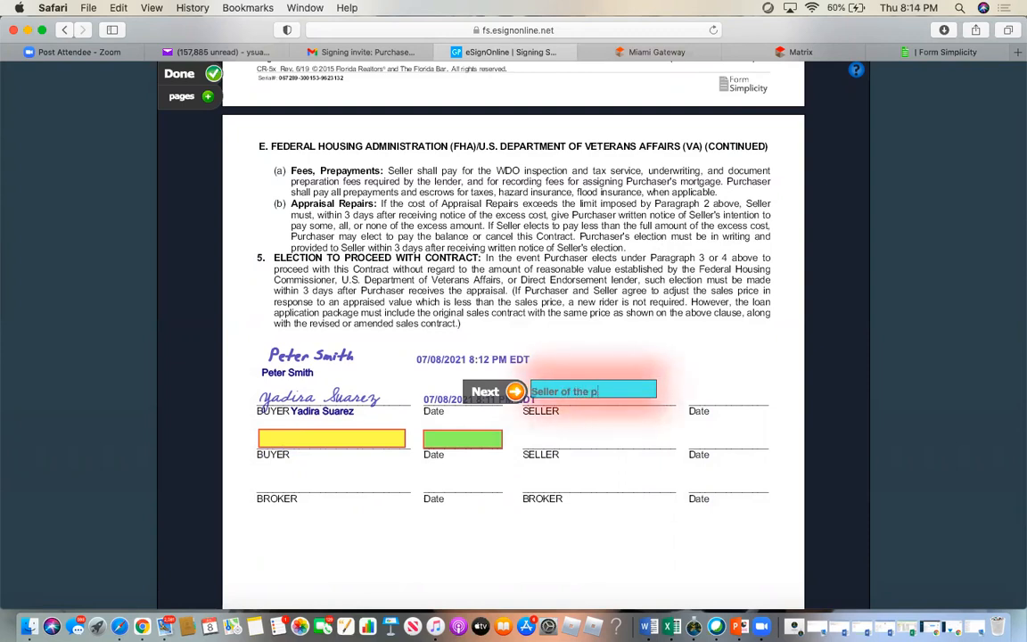
{"action": "type", "text": "roperty"}
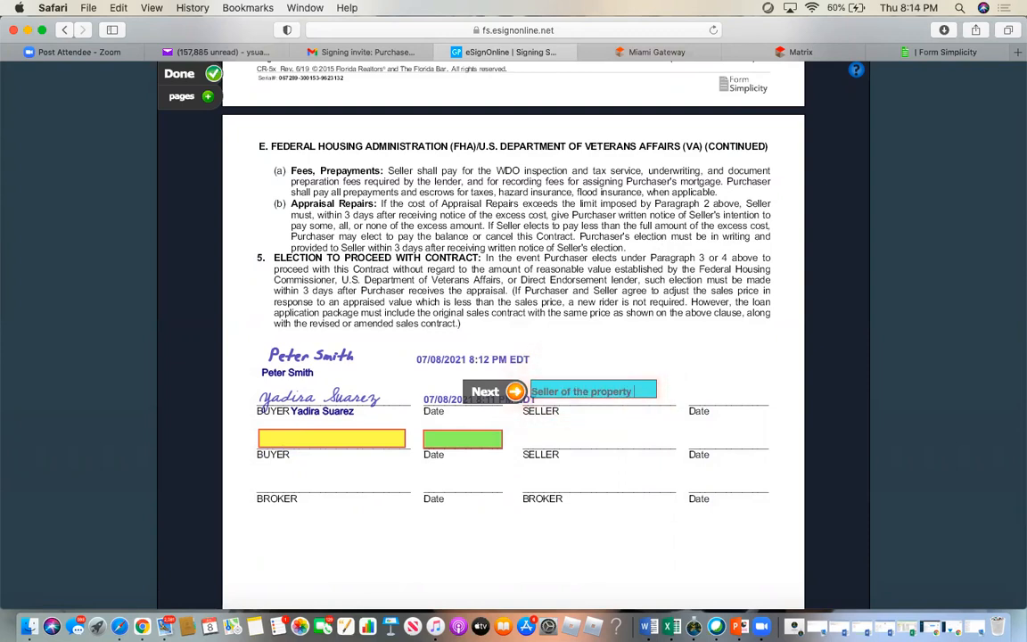
- Sign and date the buyer signature line, then finish and confirm the signing session
{"action": "left_click", "coordinate": [316, 442]}
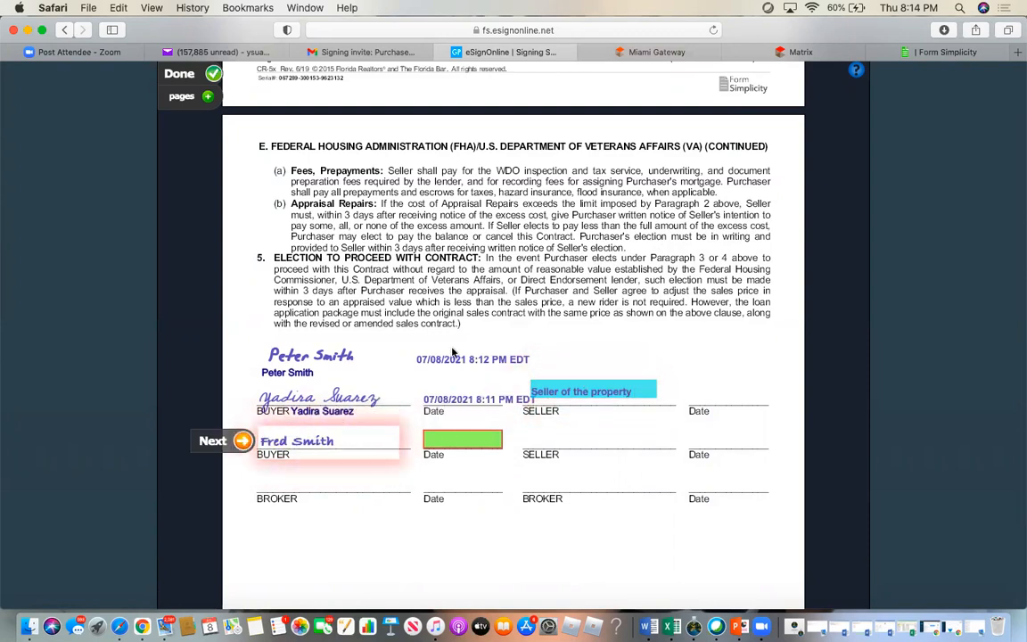
{"action": "left_click", "coordinate": [451, 446]}
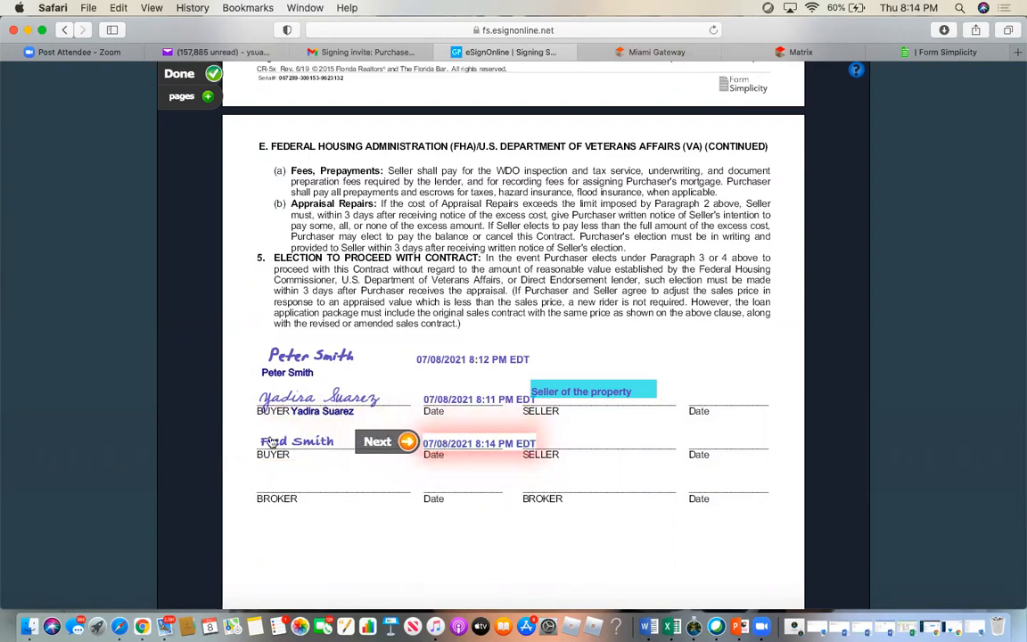
{"action": "left_click", "coordinate": [182, 75]}
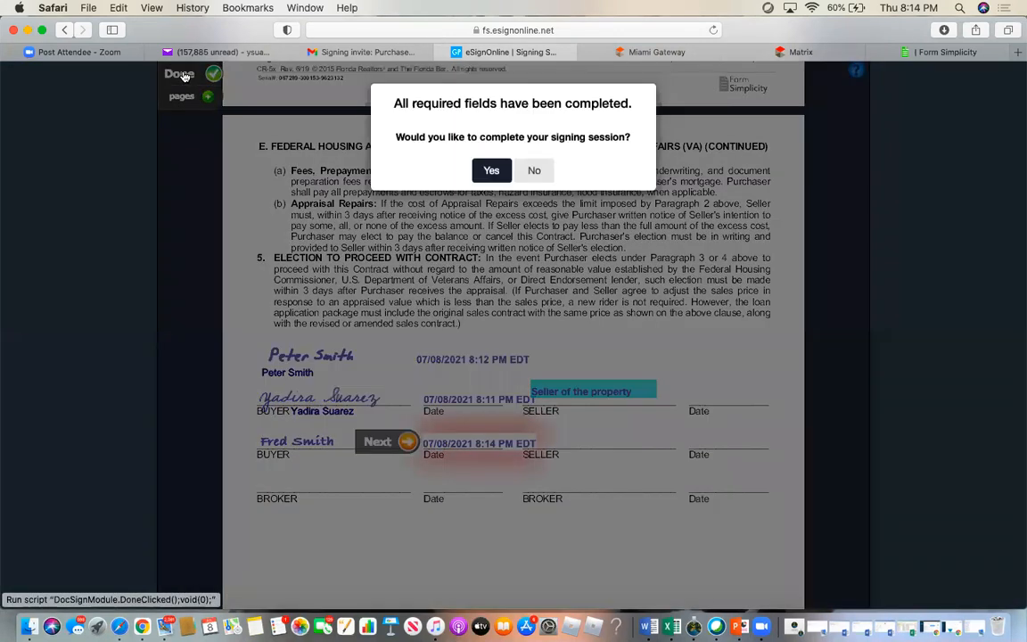
{"action": "left_click", "coordinate": [491, 170]}
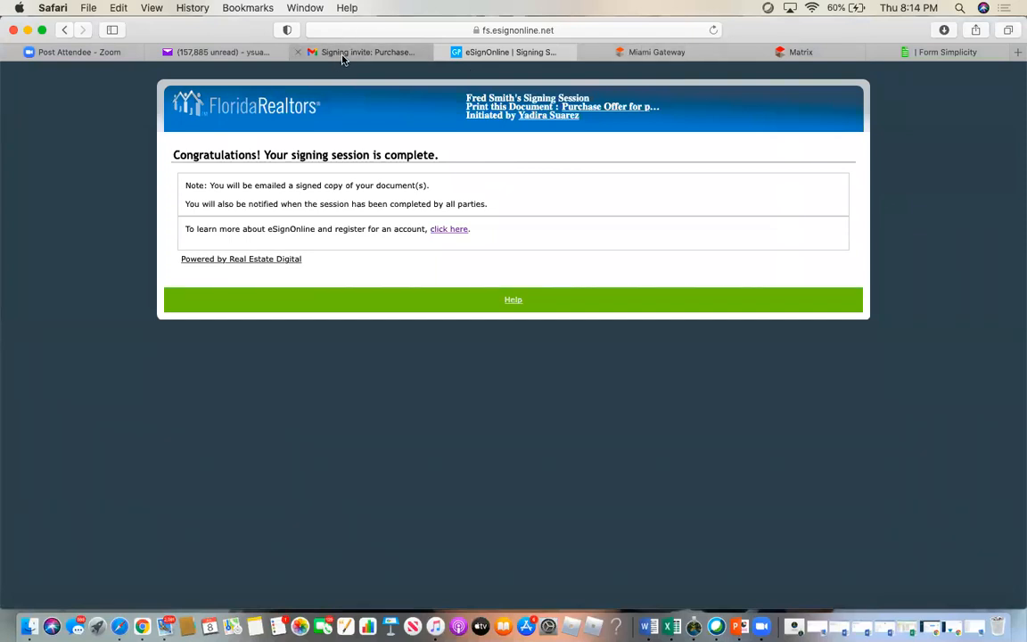
{"action": "mouse_move", "coordinate": [342, 59]}
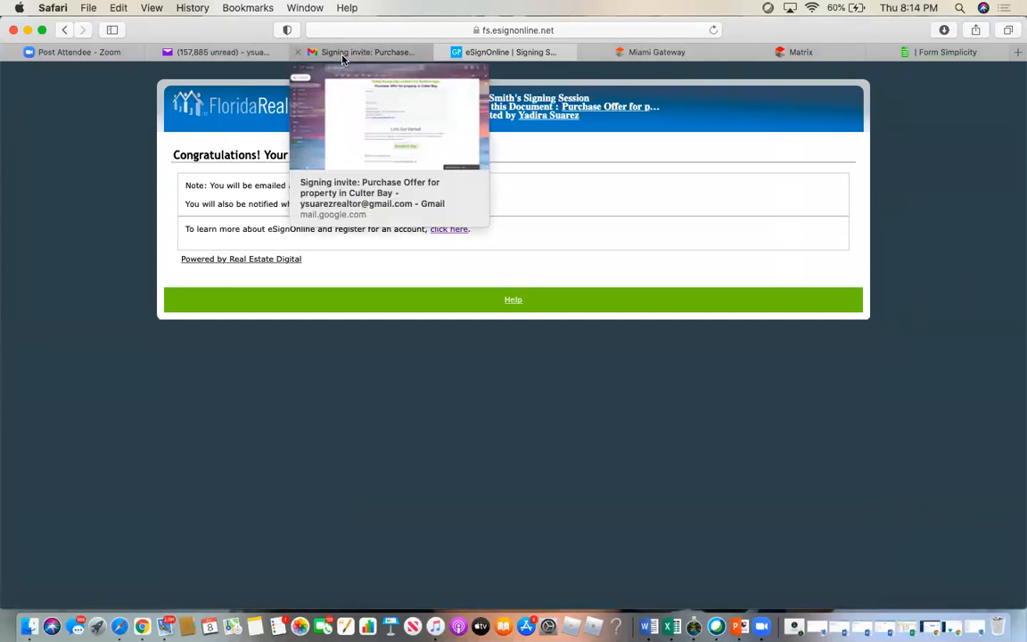
- Open the Culter Bay Signed documents email from the refreshed inbox and download the signed rider
{"action": "left_click", "coordinate": [342, 56]}
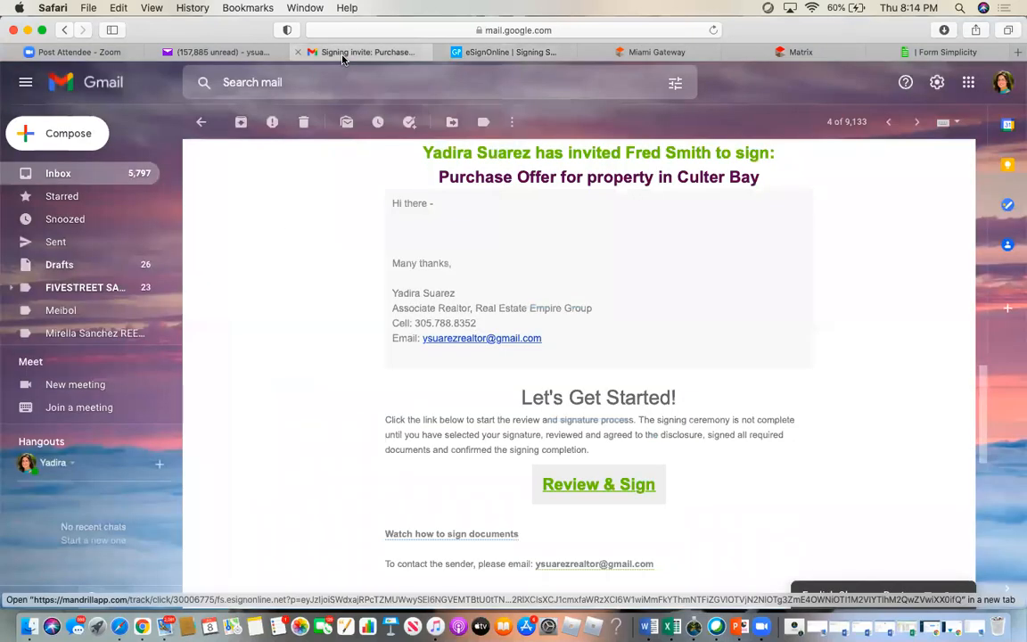
{"action": "left_click", "coordinate": [53, 173]}
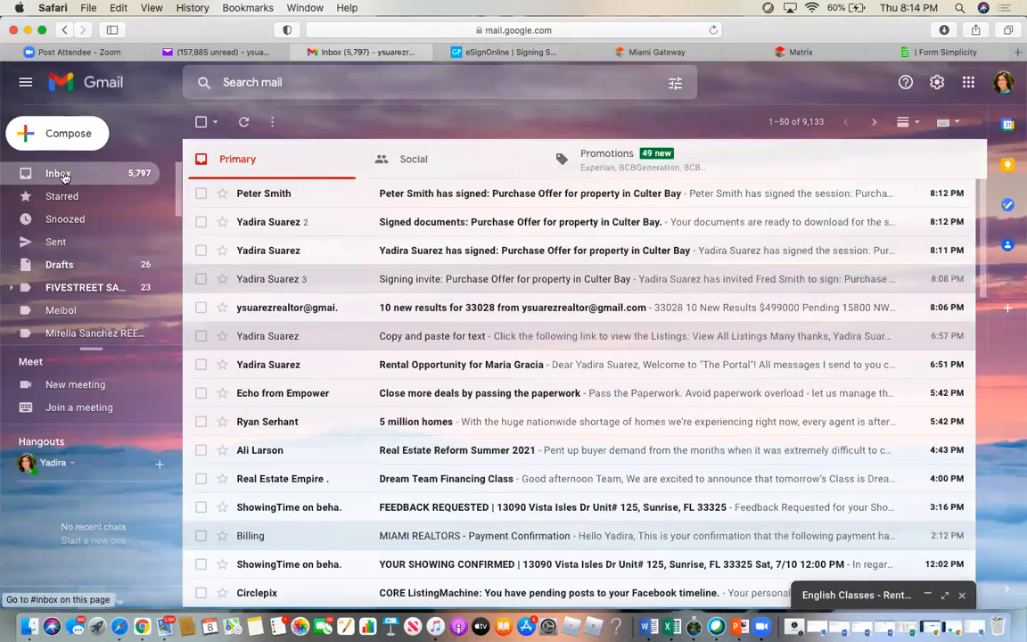
{"action": "left_click", "coordinate": [64, 174]}
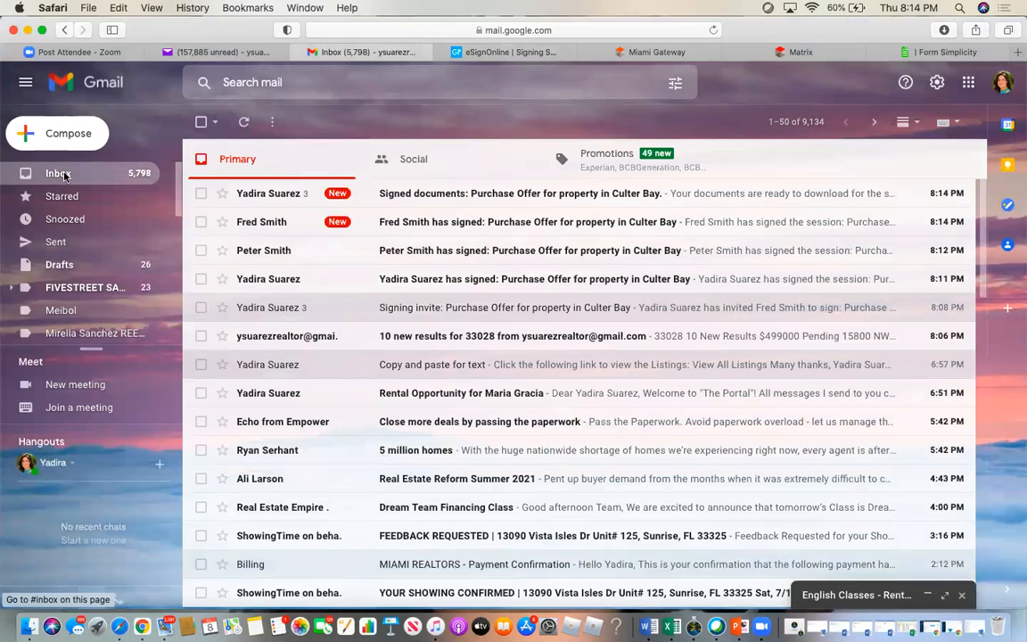
{"action": "left_click", "coordinate": [460, 195]}
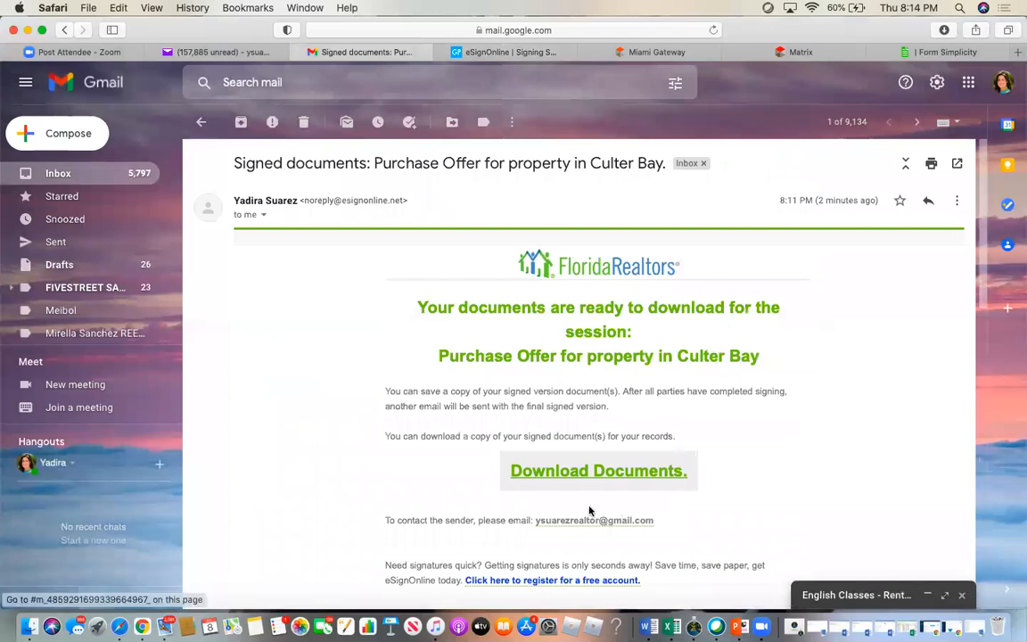
{"action": "left_click", "coordinate": [587, 475]}
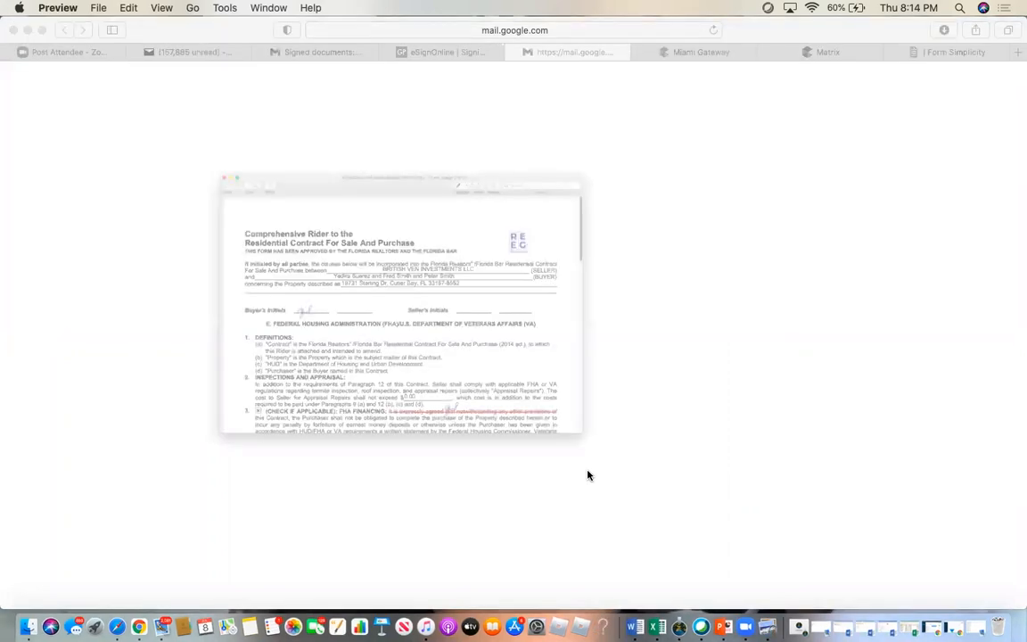
- Scroll through both pages of the signed rider PDF in Preview, then close it
{"action": "scroll", "coordinate": [358, 486], "scroll_direction": "down", "scroll_amount": 10}
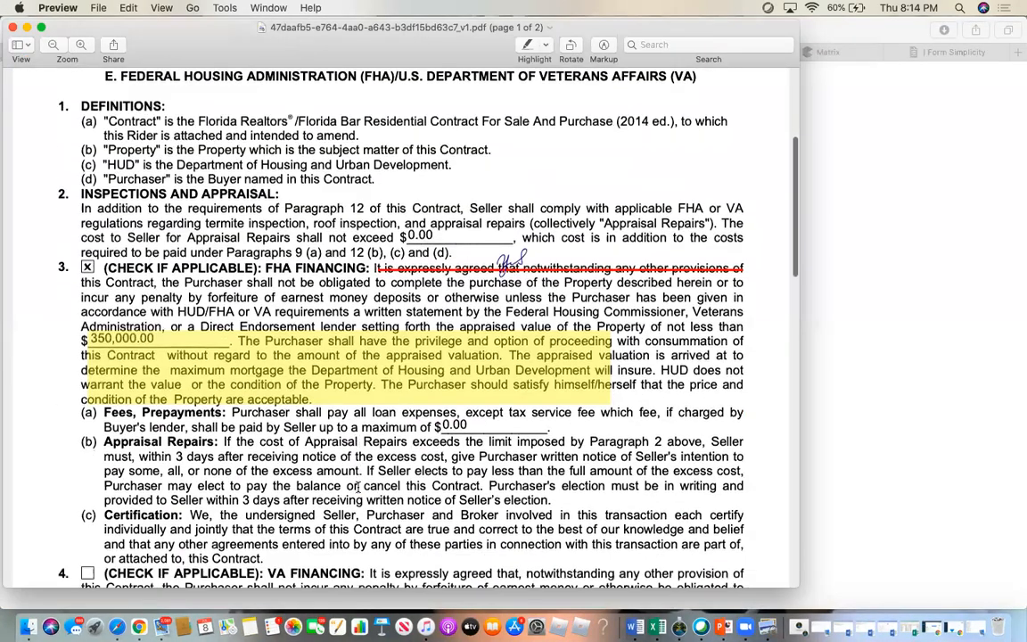
{"action": "scroll", "coordinate": [357, 487], "scroll_direction": "down", "scroll_amount": 15}
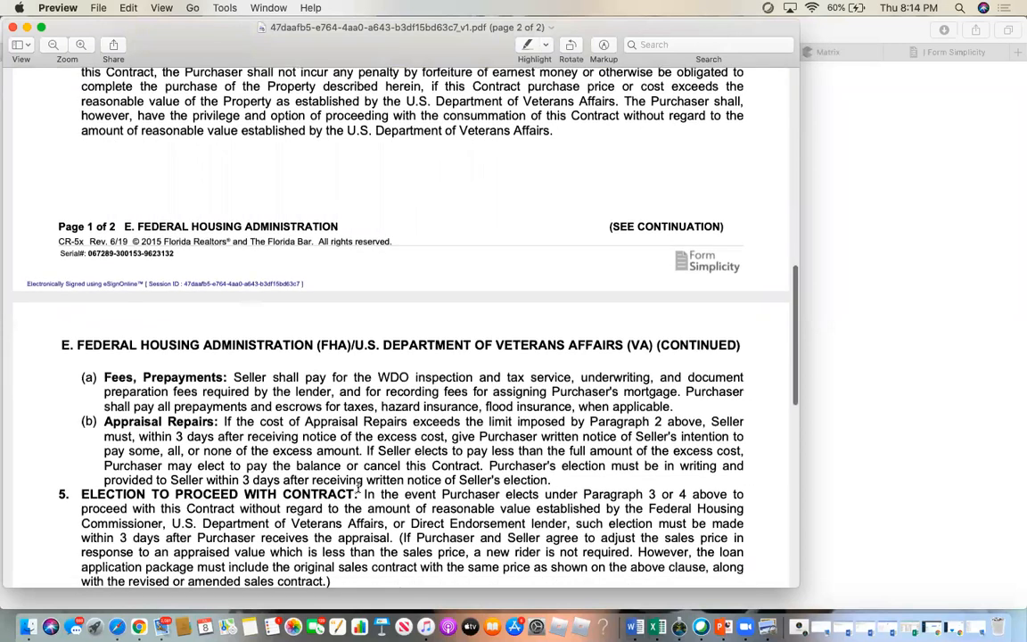
{"action": "scroll", "coordinate": [358, 487], "scroll_direction": "down", "scroll_amount": 3}
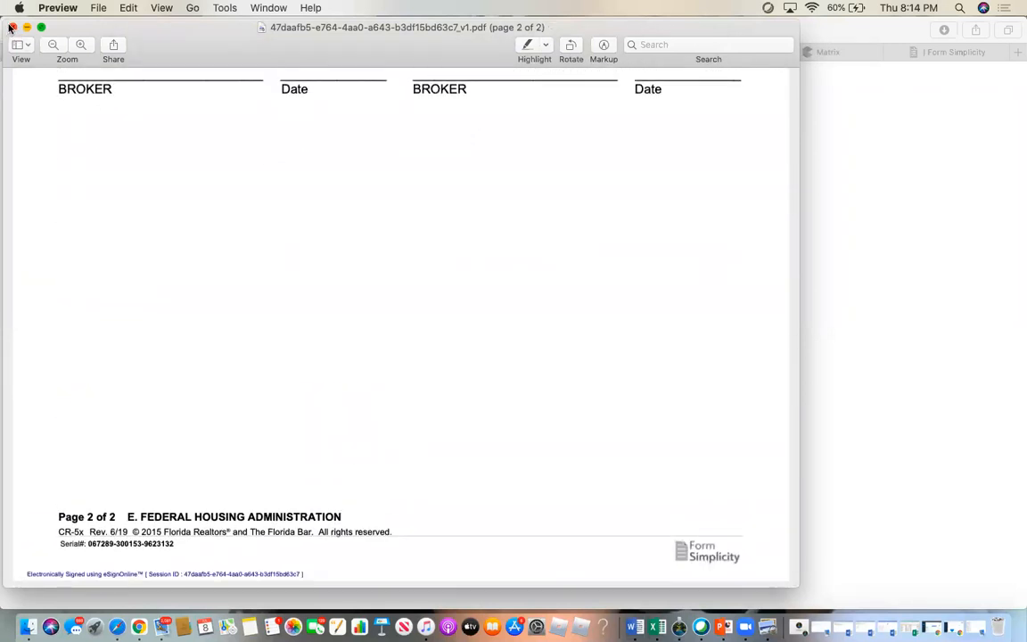
{"action": "left_click", "coordinate": [11, 28]}
{"action": "left_click", "coordinate": [105, 52]}
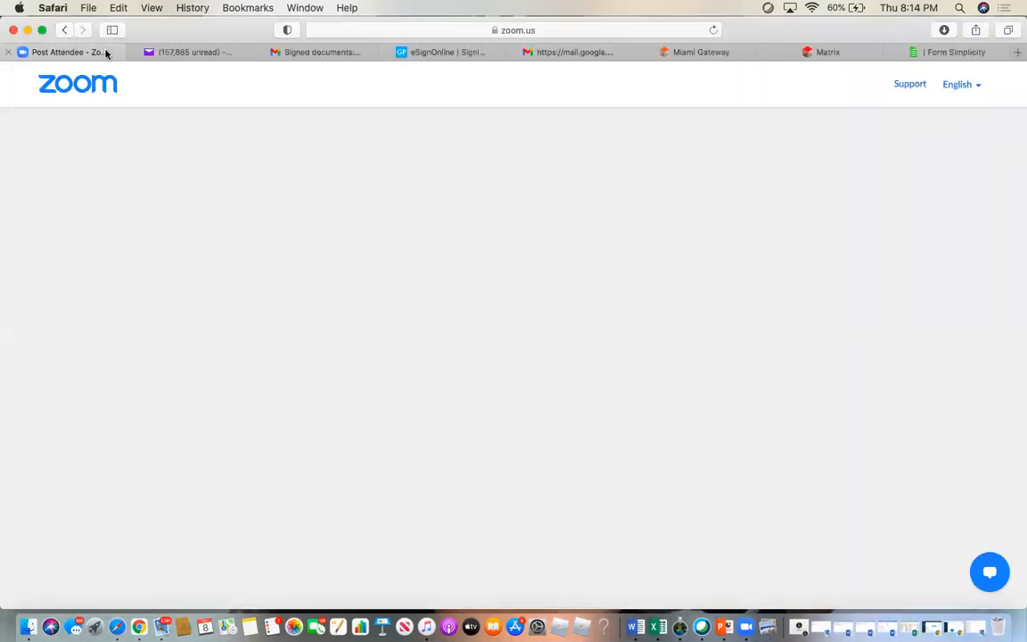
{"action": "left_click", "coordinate": [961, 53]}
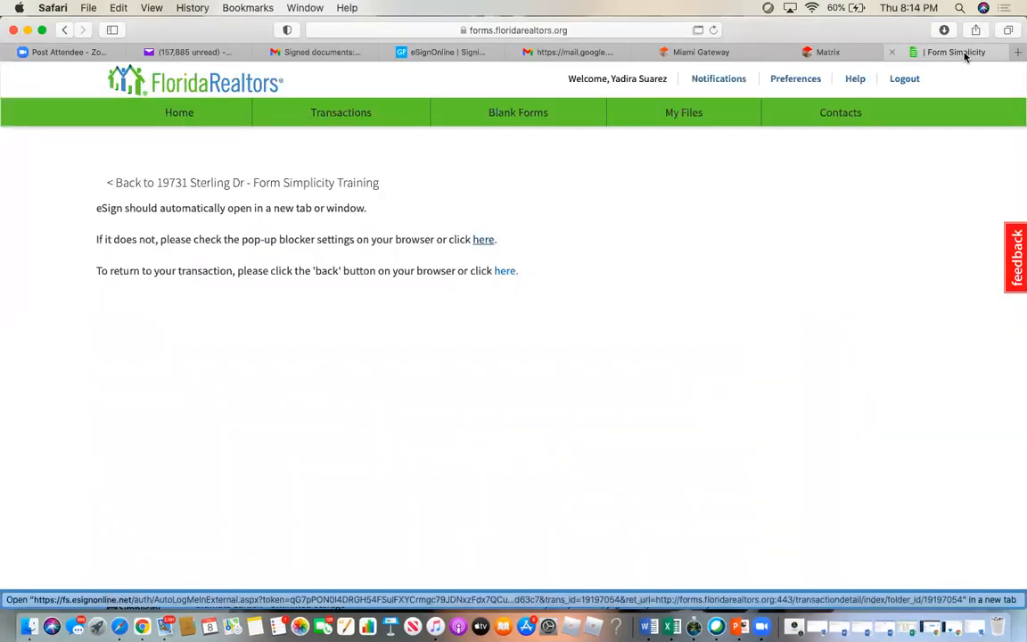
{"action": "left_click", "coordinate": [334, 117]}
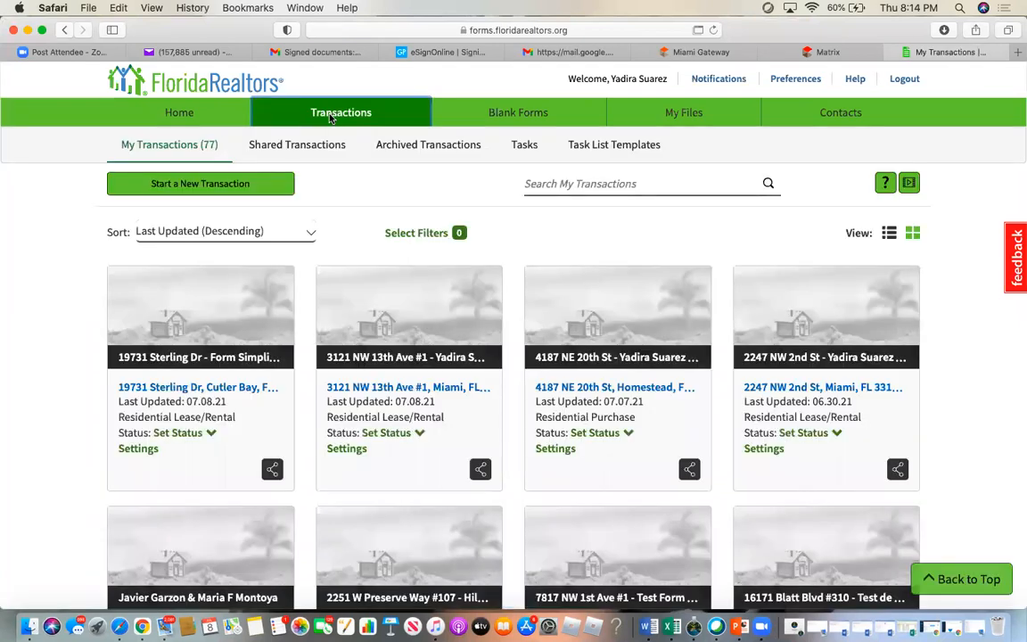
{"action": "left_click", "coordinate": [190, 282]}
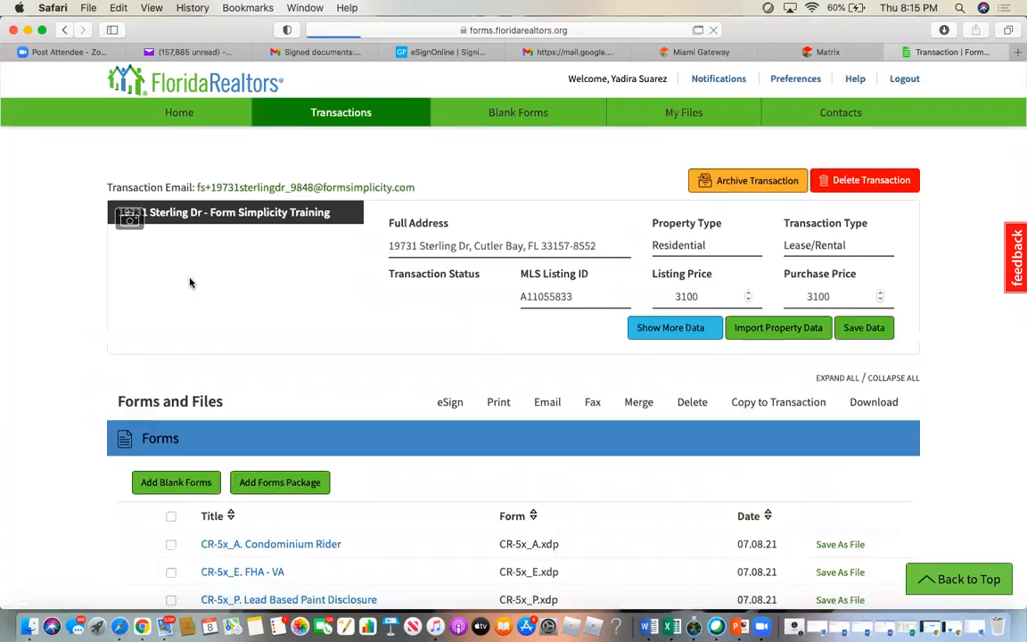
{"action": "scroll", "coordinate": [415, 533], "scroll_direction": "down", "scroll_amount": 10}
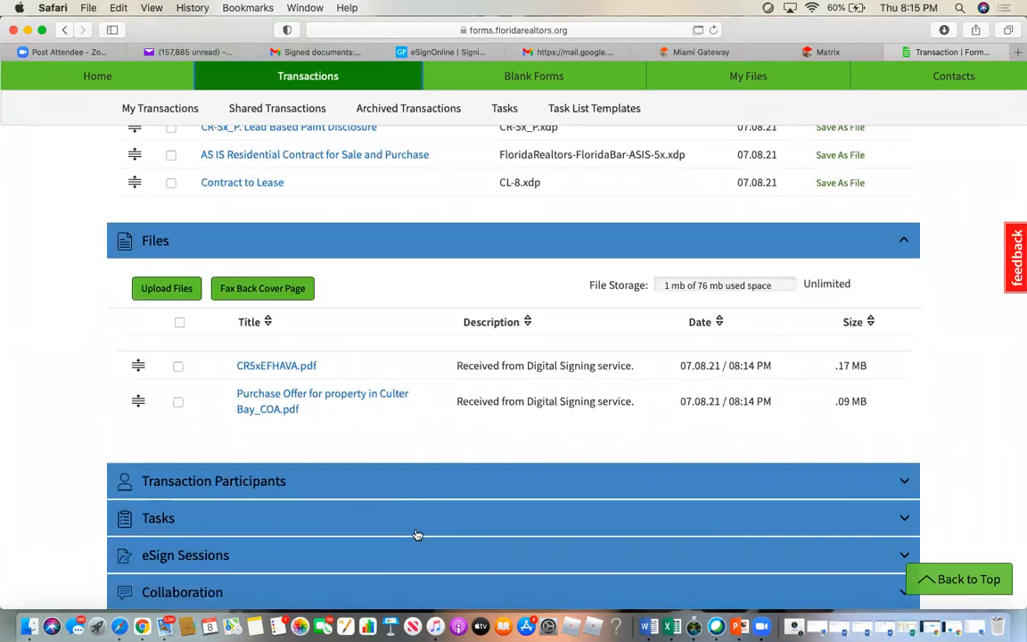
{"action": "scroll", "coordinate": [415, 533], "scroll_direction": "up", "scroll_amount": 4}
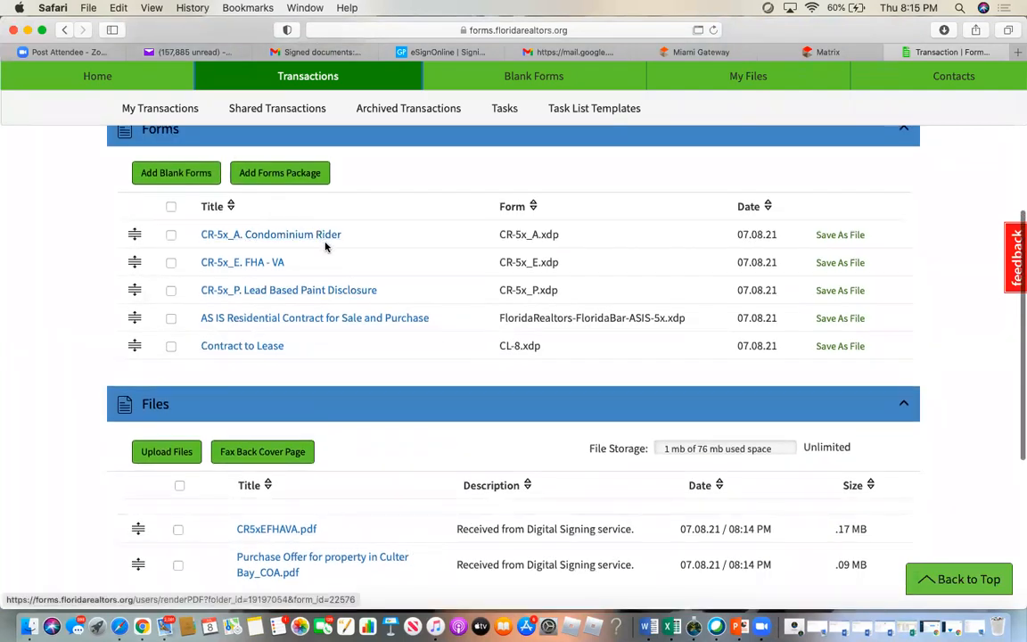
{"action": "scroll", "coordinate": [389, 484], "scroll_direction": "down", "scroll_amount": 4}
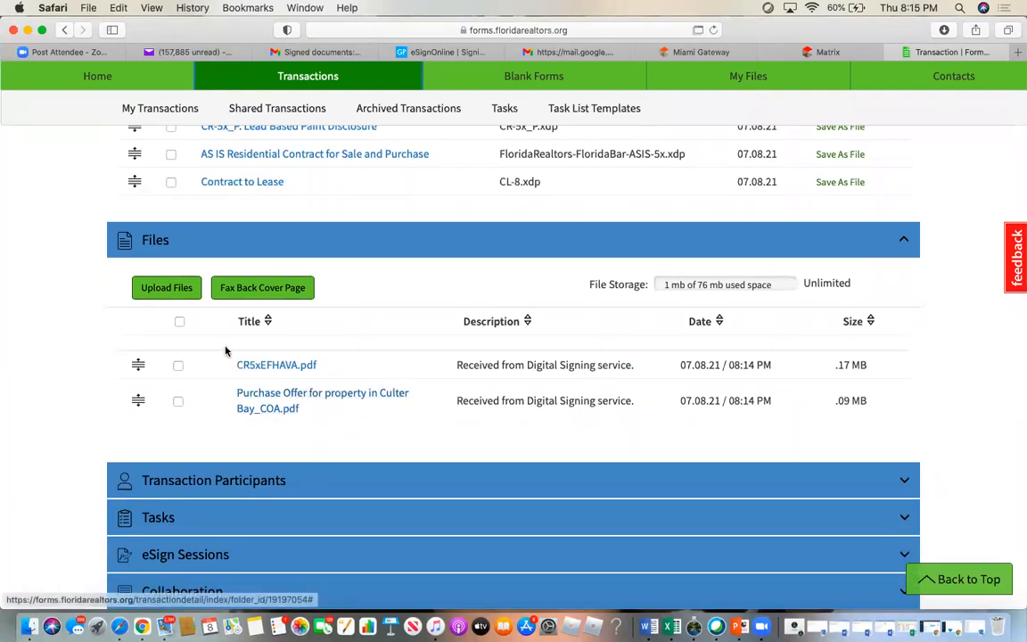
- View the signed CR5xEFHAVA.pdf file, then close the file view
{"action": "left_click", "coordinate": [281, 365]}
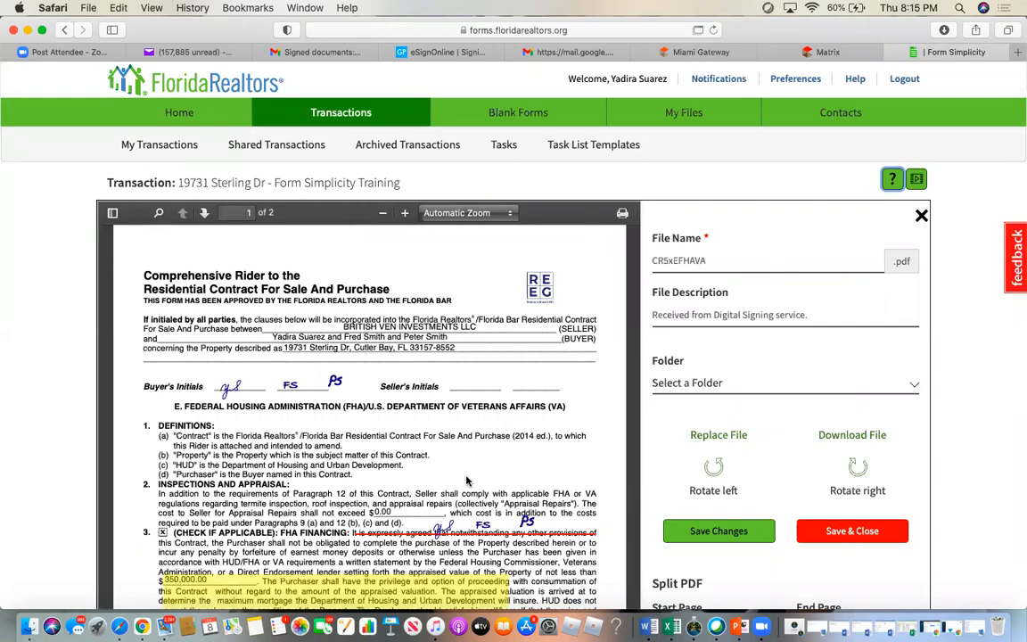
{"action": "scroll", "coordinate": [466, 481], "scroll_direction": "down", "scroll_amount": 3}
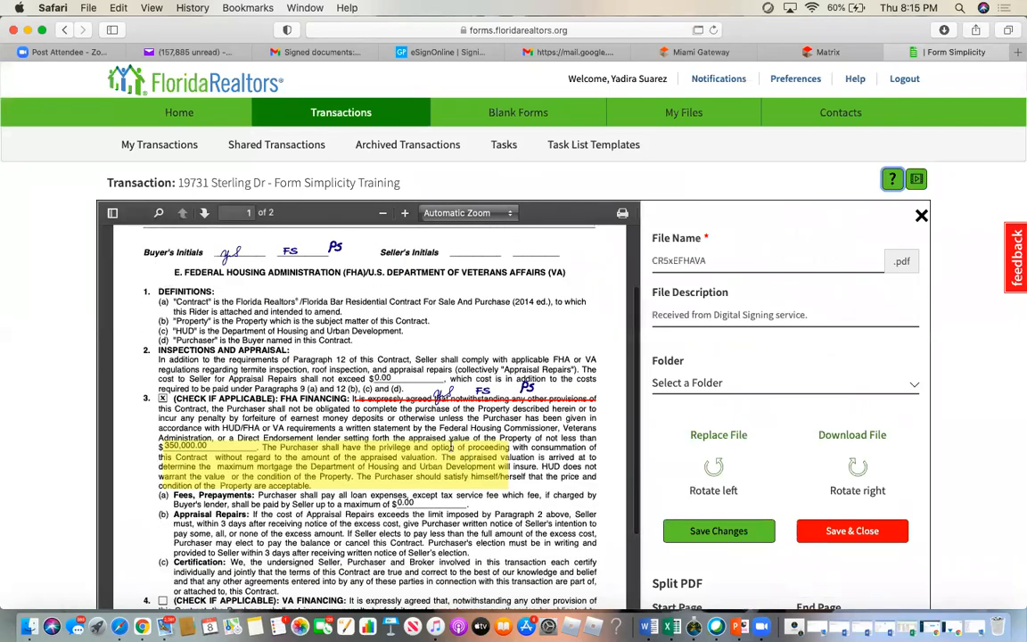
{"action": "scroll", "coordinate": [450, 444], "scroll_direction": "down", "scroll_amount": 10}
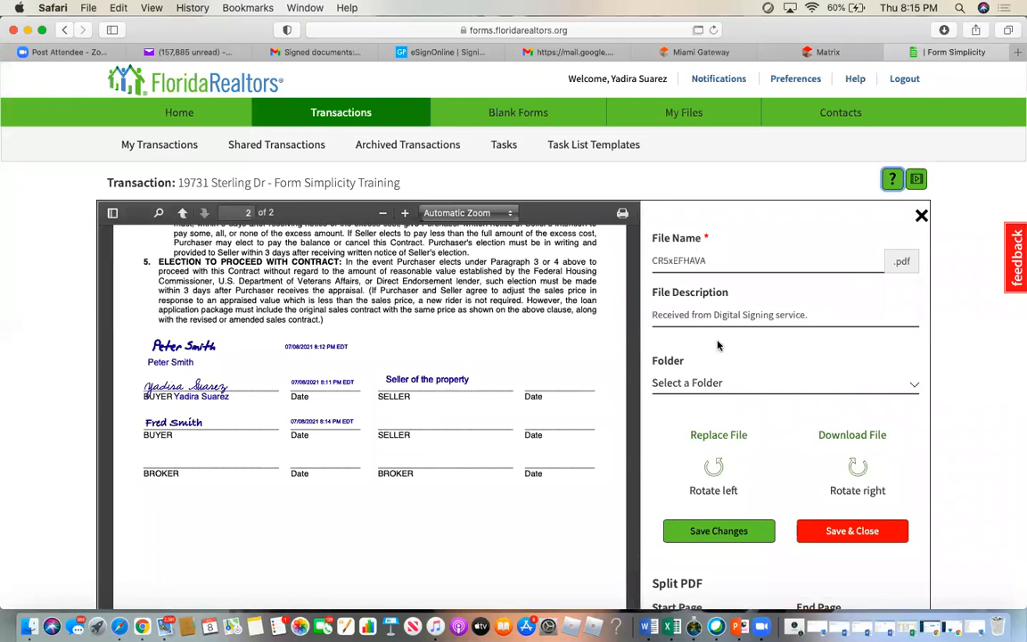
{"action": "left_click", "coordinate": [922, 216]}
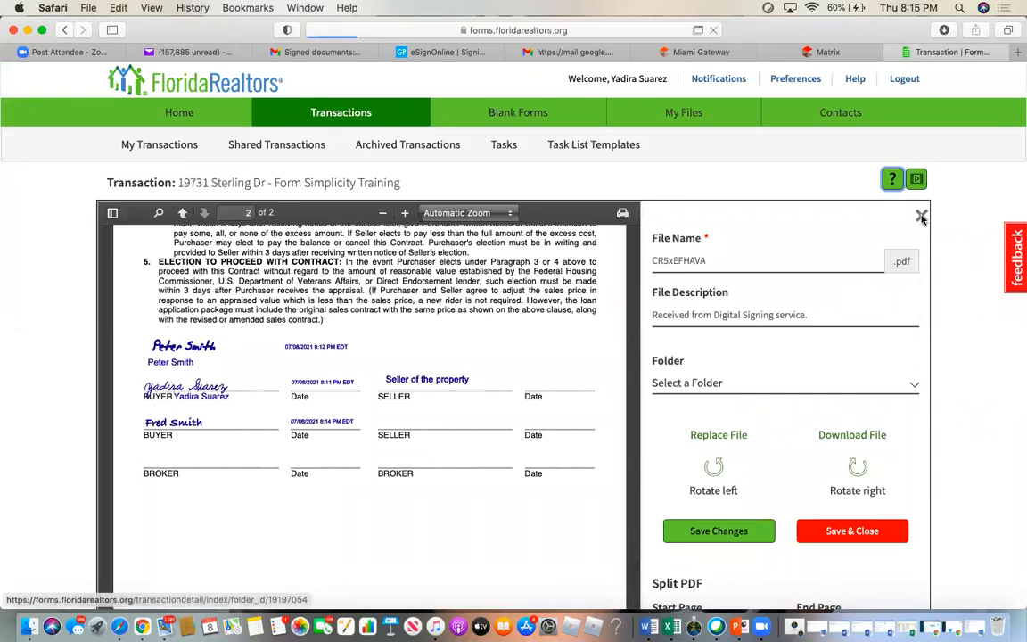
- Tick and then untick CR5xEFHAVA.pdf in the transaction's Files list
{"action": "scroll", "coordinate": [637, 433], "scroll_direction": "down", "scroll_amount": 8}
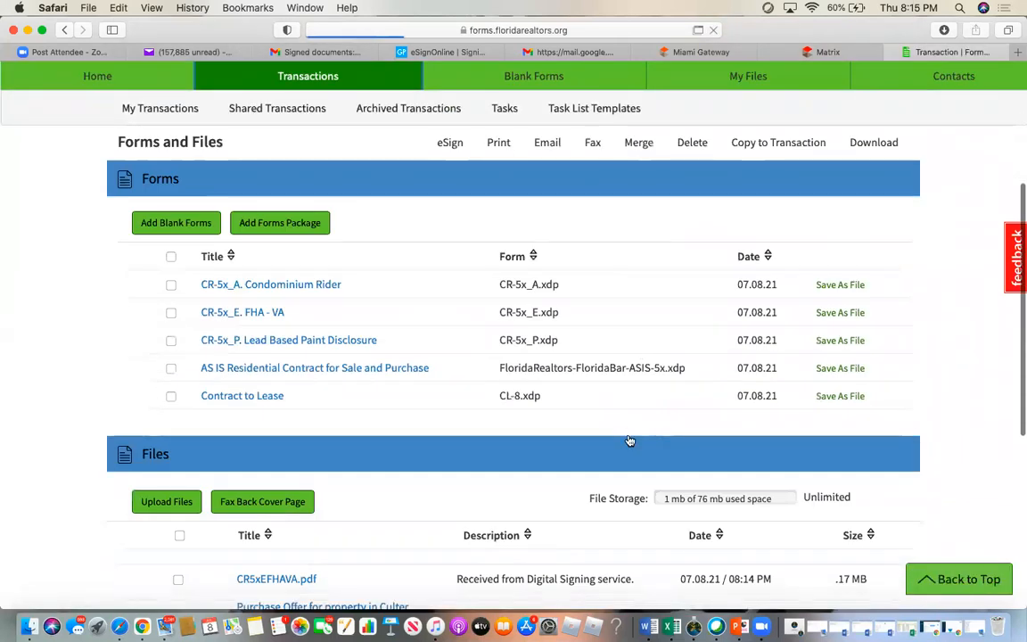
{"action": "left_click", "coordinate": [179, 564]}
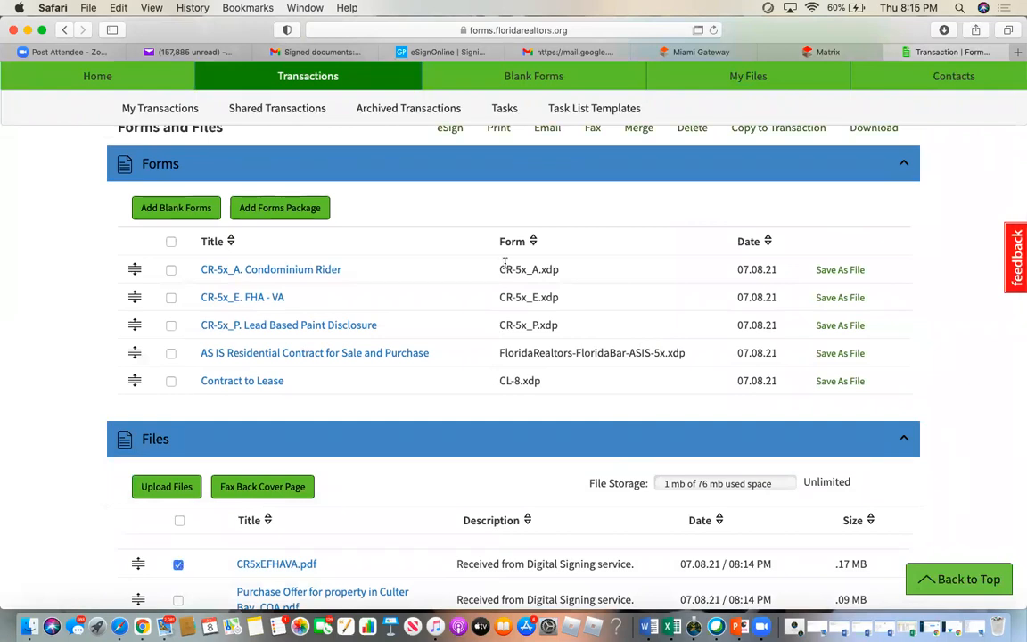
{"action": "scroll", "coordinate": [500, 192], "scroll_direction": "up", "scroll_amount": 2}
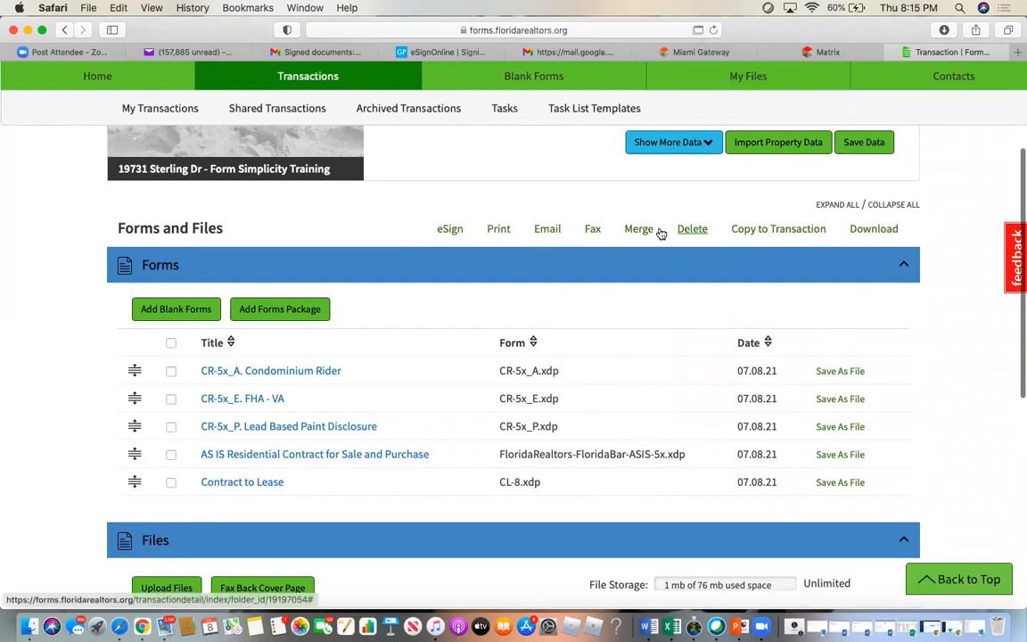
{"action": "scroll", "coordinate": [463, 370], "scroll_direction": "down", "scroll_amount": 7}
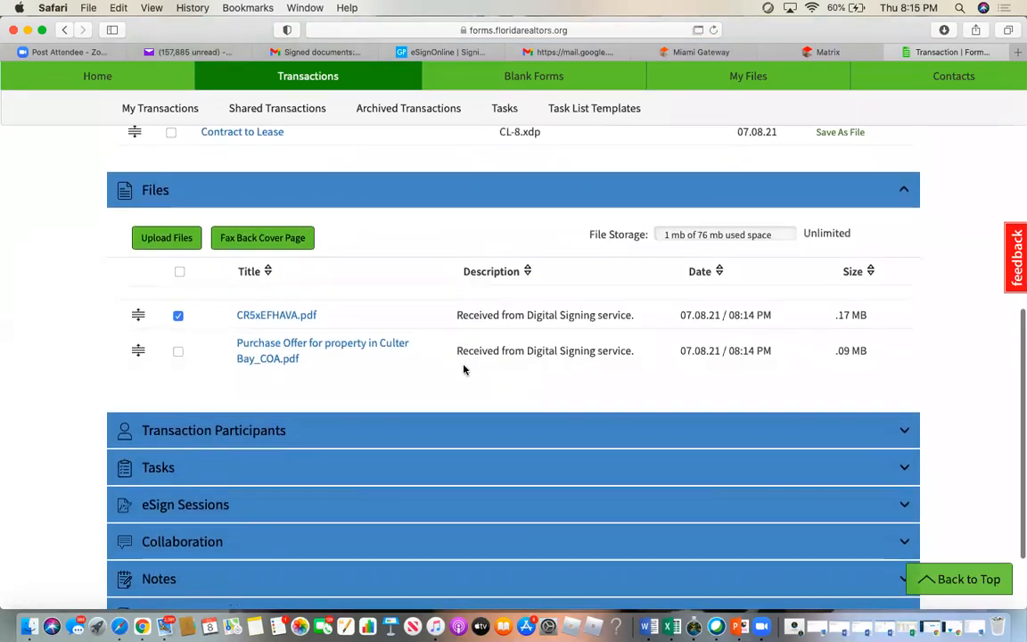
{"action": "left_click", "coordinate": [177, 315]}
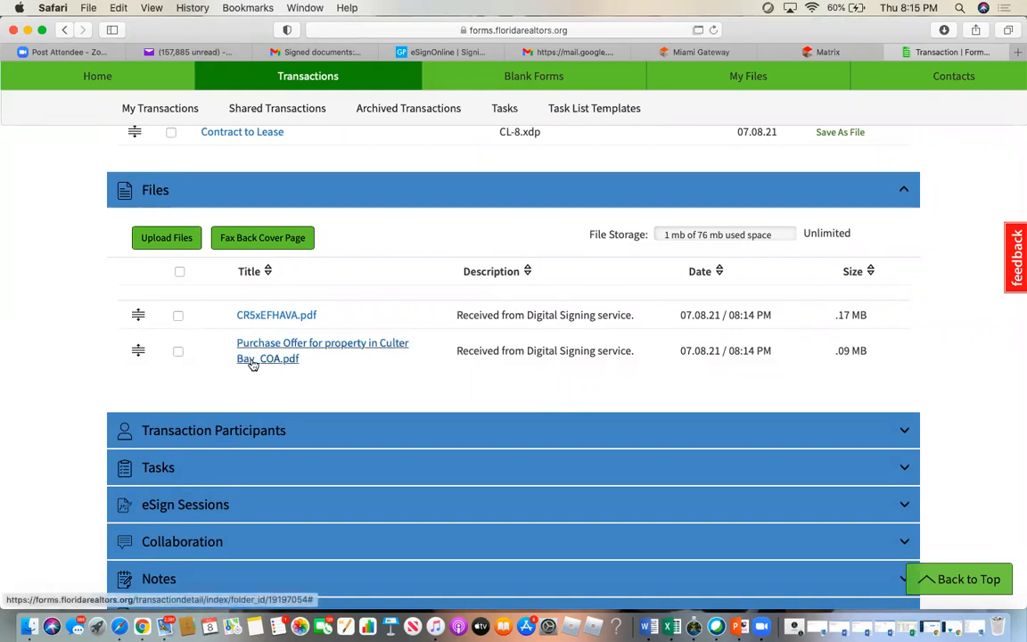
{"action": "left_click", "coordinate": [308, 346]}
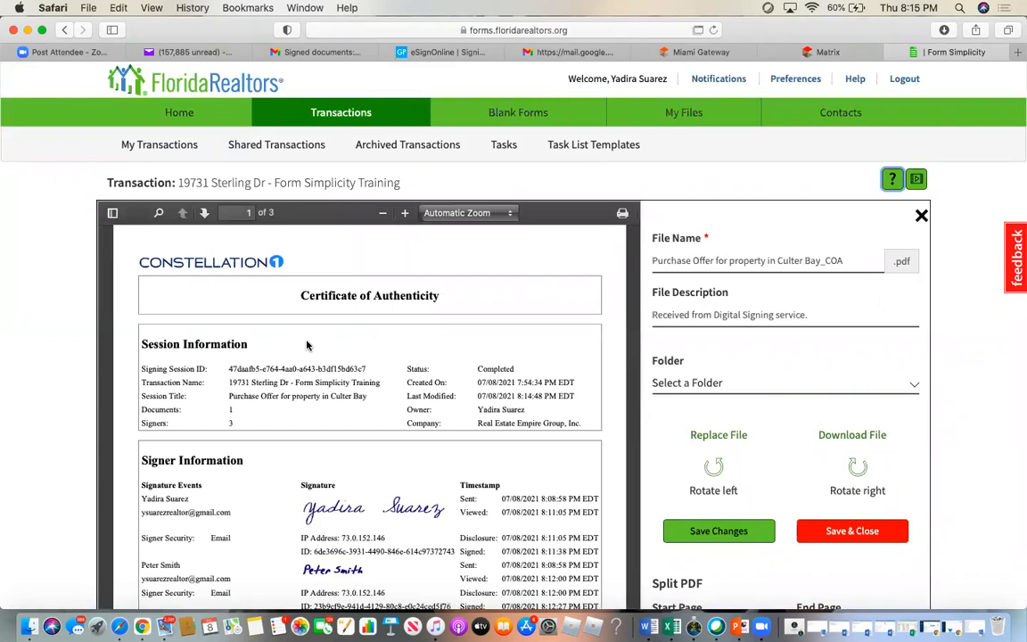
{"action": "scroll", "coordinate": [307, 346], "scroll_direction": "down", "scroll_amount": 5}
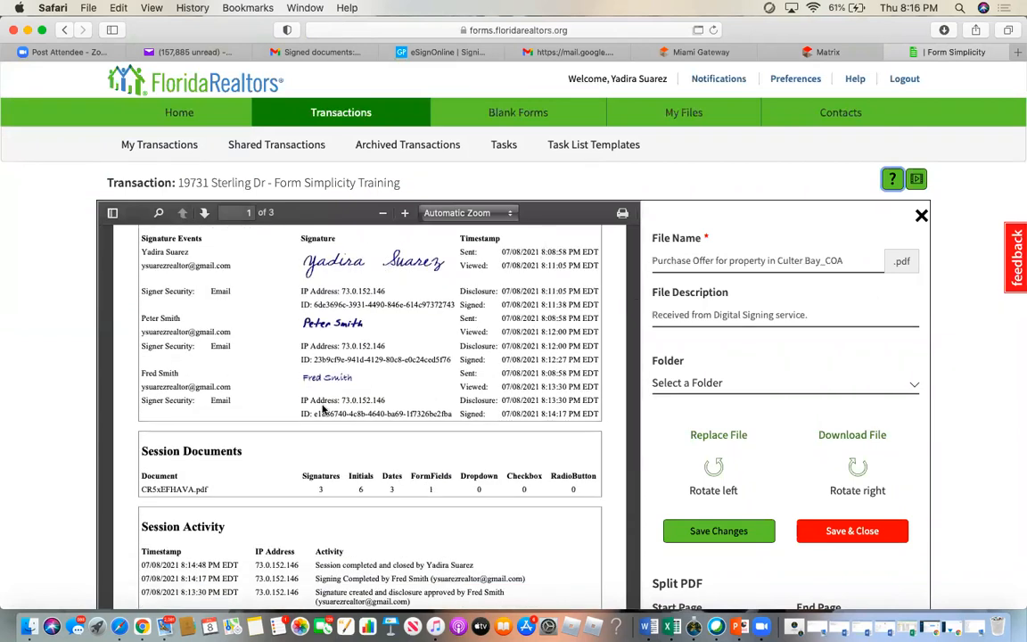
{"action": "scroll", "coordinate": [455, 375], "scroll_direction": "up", "scroll_amount": 5}
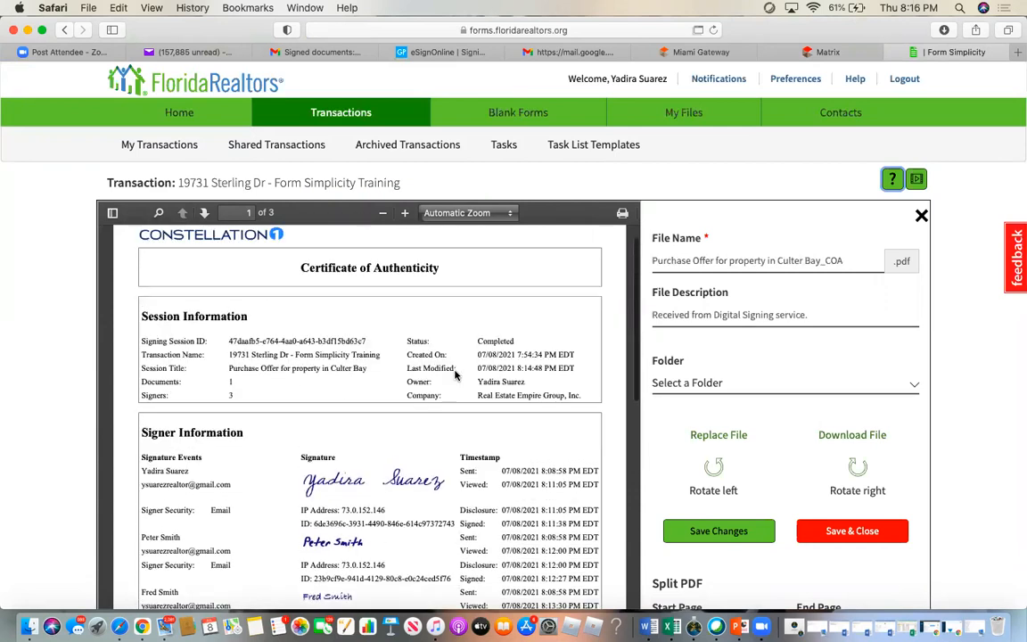
{"action": "left_click", "coordinate": [921, 217]}
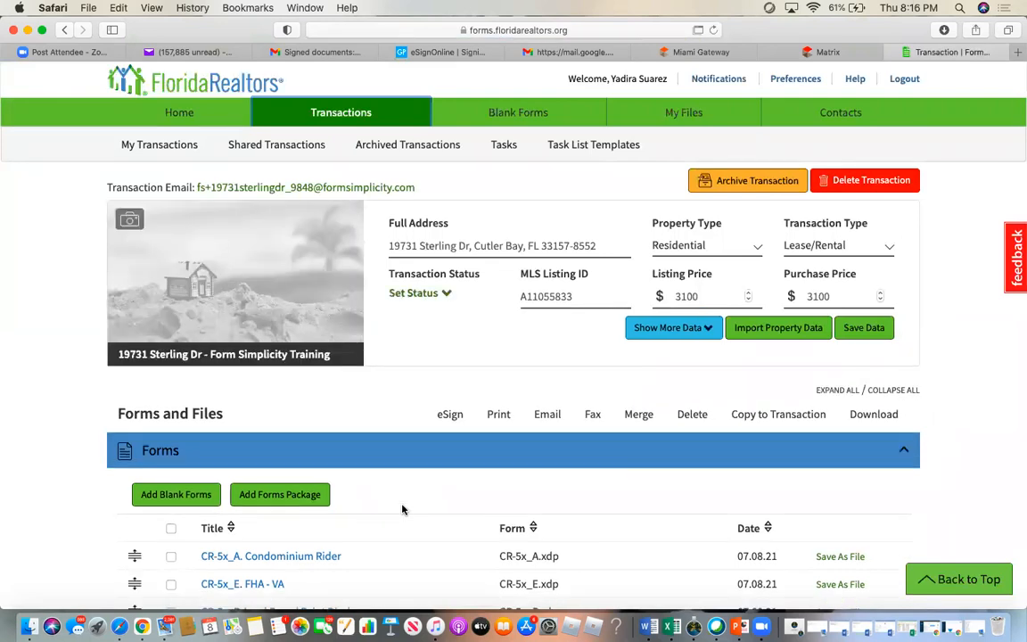
- Upload 'Call with Realtor dot Com.docx' from the Desktop into the transaction's files
{"action": "scroll", "coordinate": [403, 509], "scroll_direction": "down", "scroll_amount": 5}
{"action": "scroll", "coordinate": [402, 509], "scroll_direction": "down", "scroll_amount": 4}
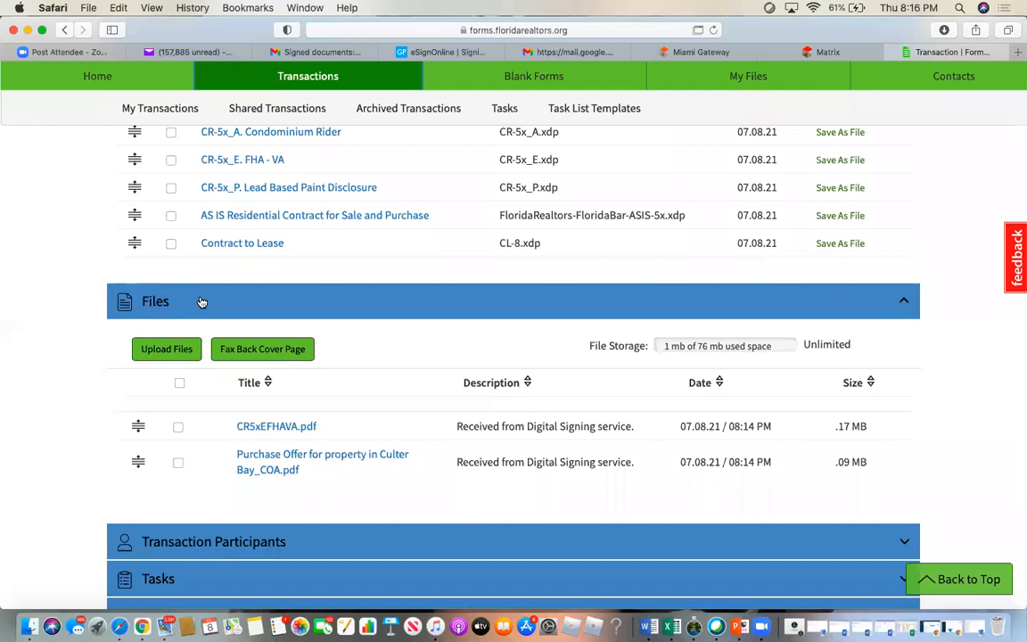
{"action": "left_click", "coordinate": [167, 350]}
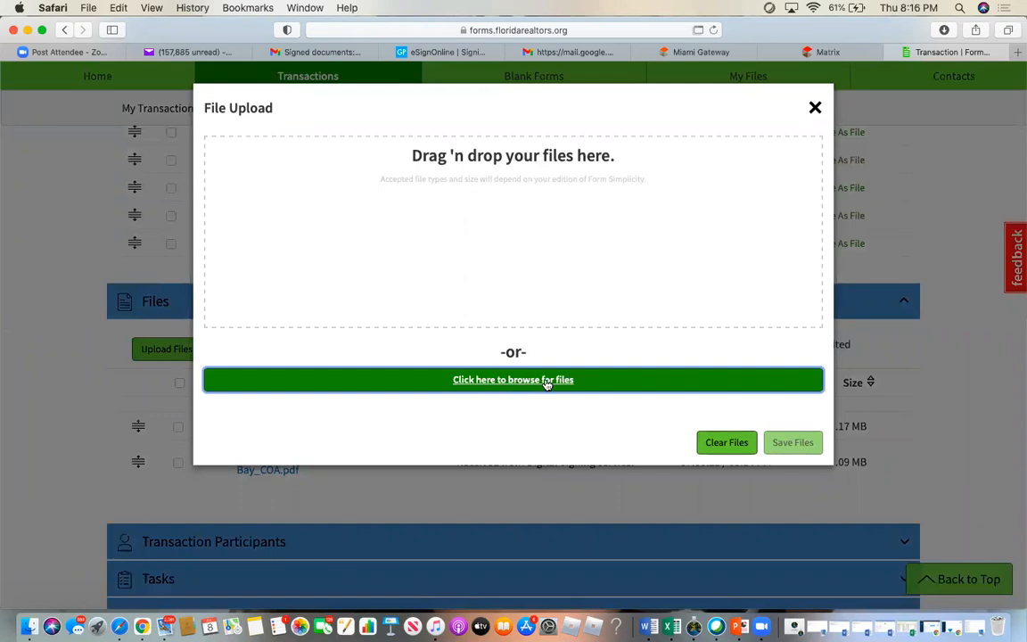
{"action": "left_click", "coordinate": [546, 381]}
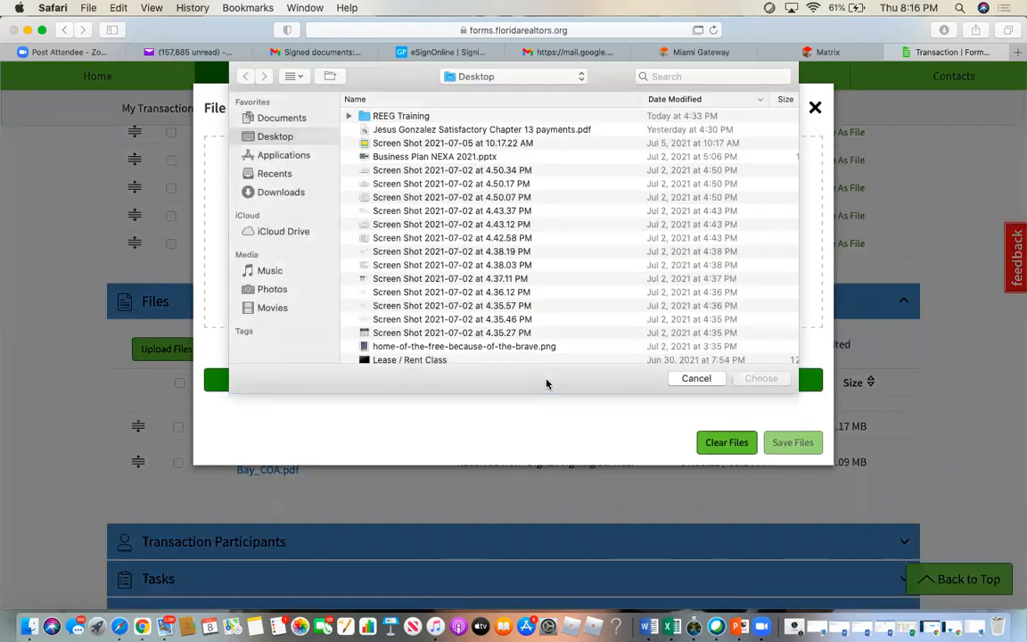
{"action": "scroll", "coordinate": [440, 254], "scroll_direction": "down", "scroll_amount": 10}
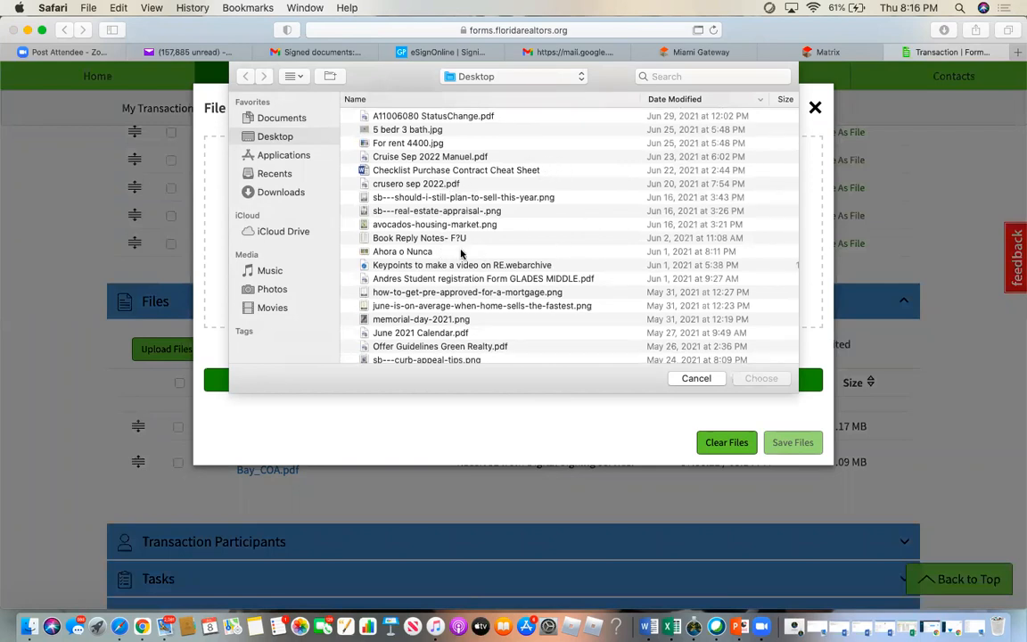
{"action": "scroll", "coordinate": [470, 265], "scroll_direction": "down", "scroll_amount": 8}
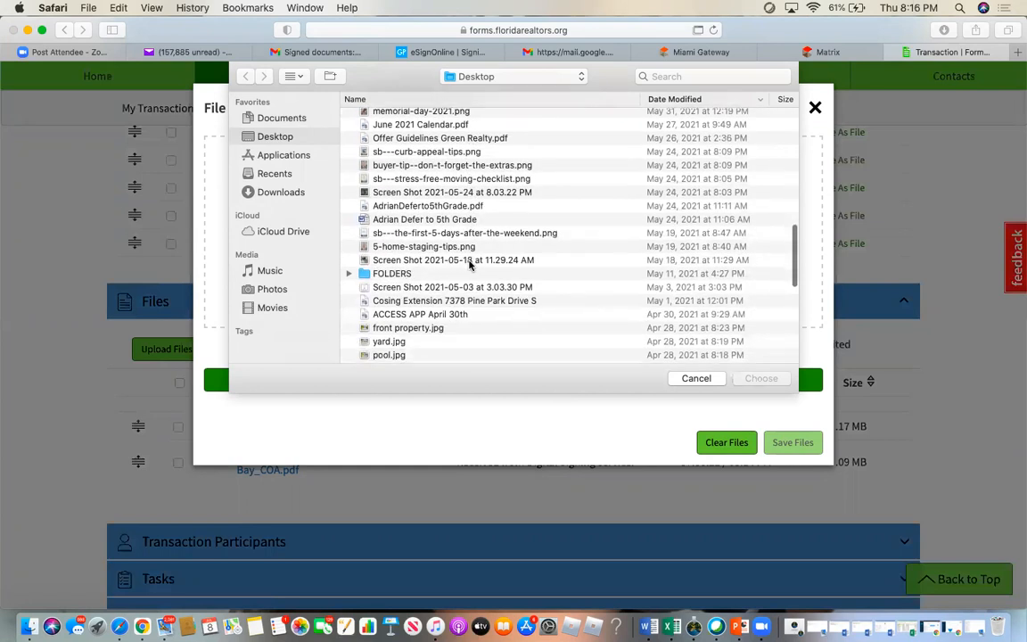
{"action": "scroll", "coordinate": [470, 265], "scroll_direction": "down", "scroll_amount": 8}
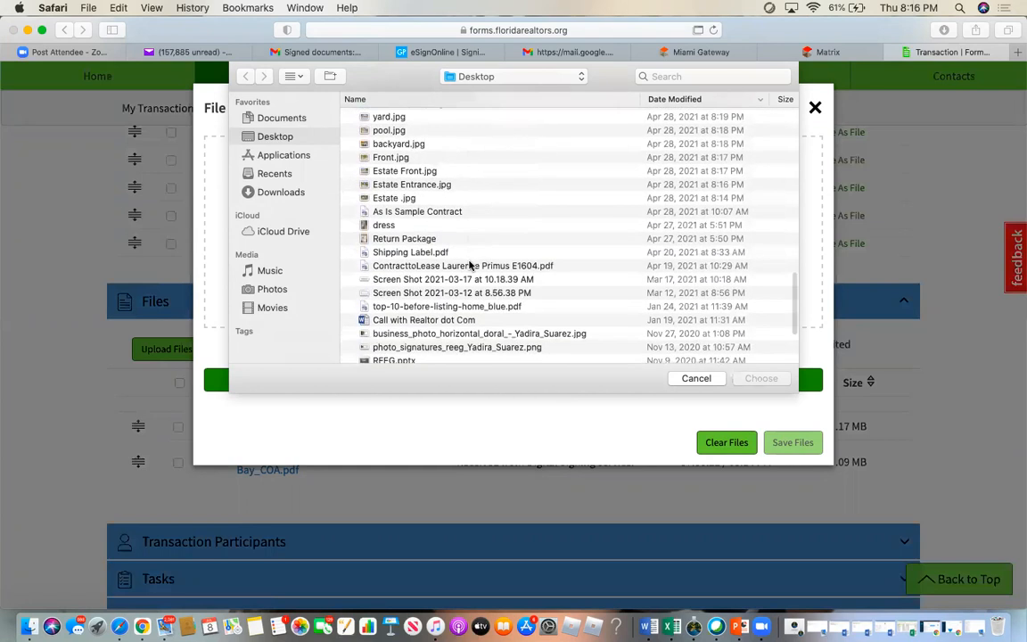
{"action": "double_click", "coordinate": [451, 320]}
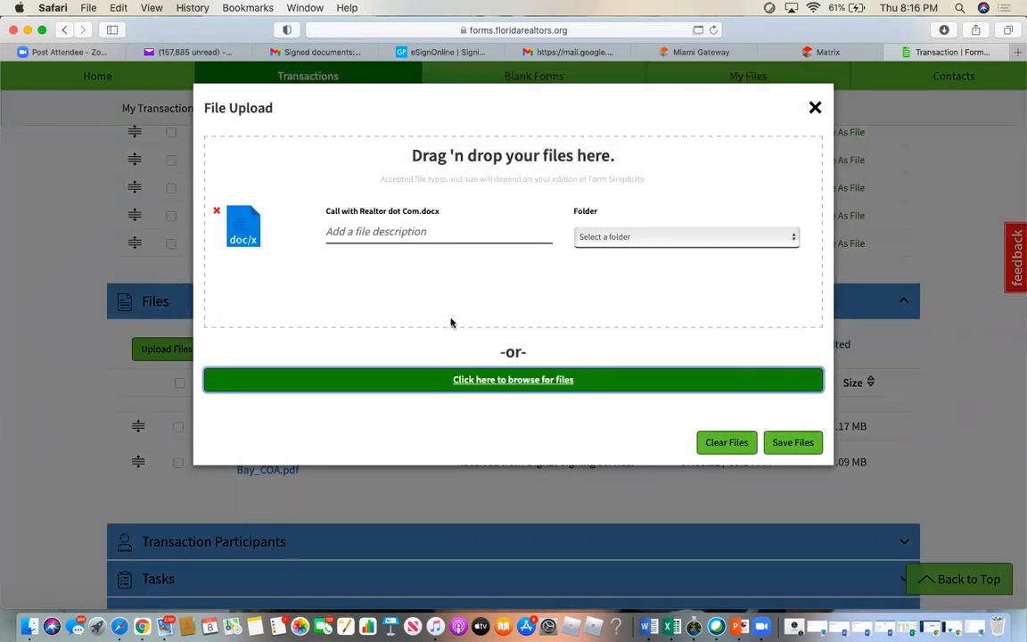
{"action": "left_click", "coordinate": [797, 444]}
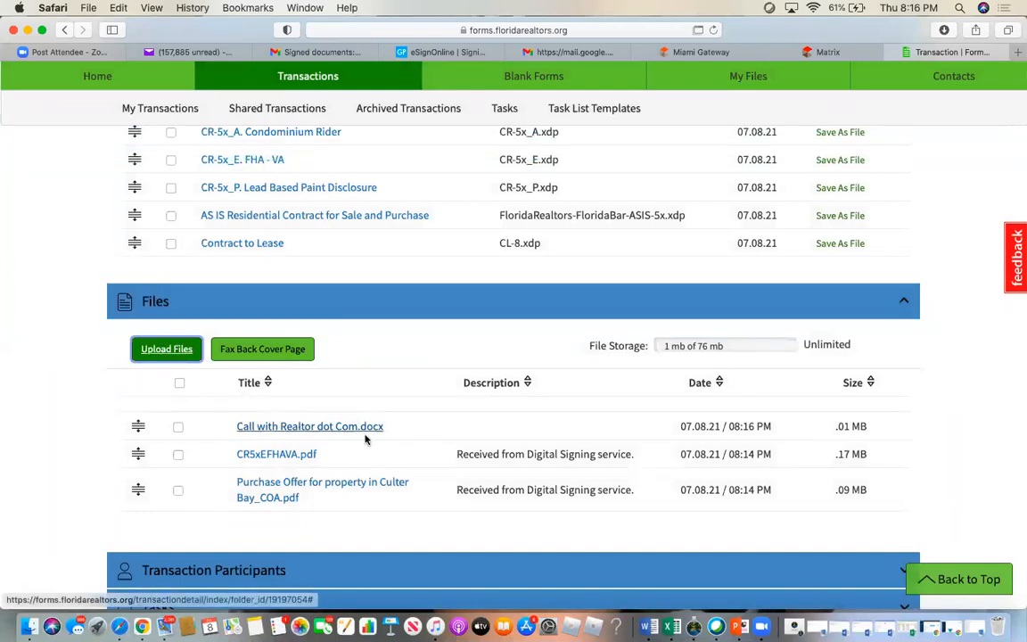
- Tick Call with Realtor dot Com.docx in the Files list and scroll back up to the Forms section
{"action": "left_click", "coordinate": [178, 426]}
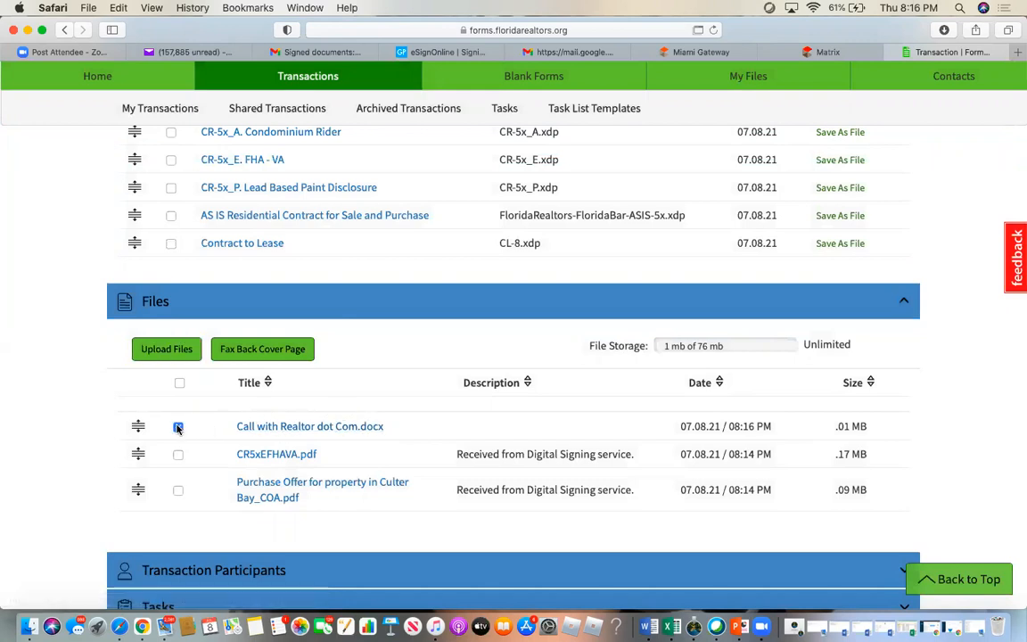
{"action": "scroll", "coordinate": [425, 361], "scroll_direction": "up", "scroll_amount": 5}
{"action": "scroll", "coordinate": [425, 361], "scroll_direction": "up", "scroll_amount": 3}
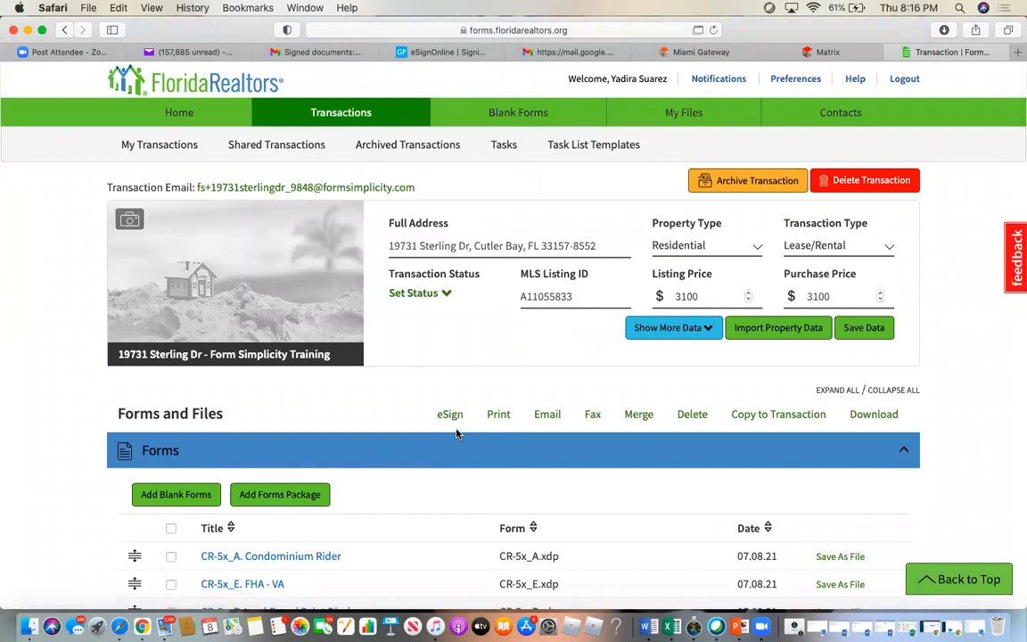
{"action": "scroll", "coordinate": [456, 434], "scroll_direction": "down", "scroll_amount": 10}
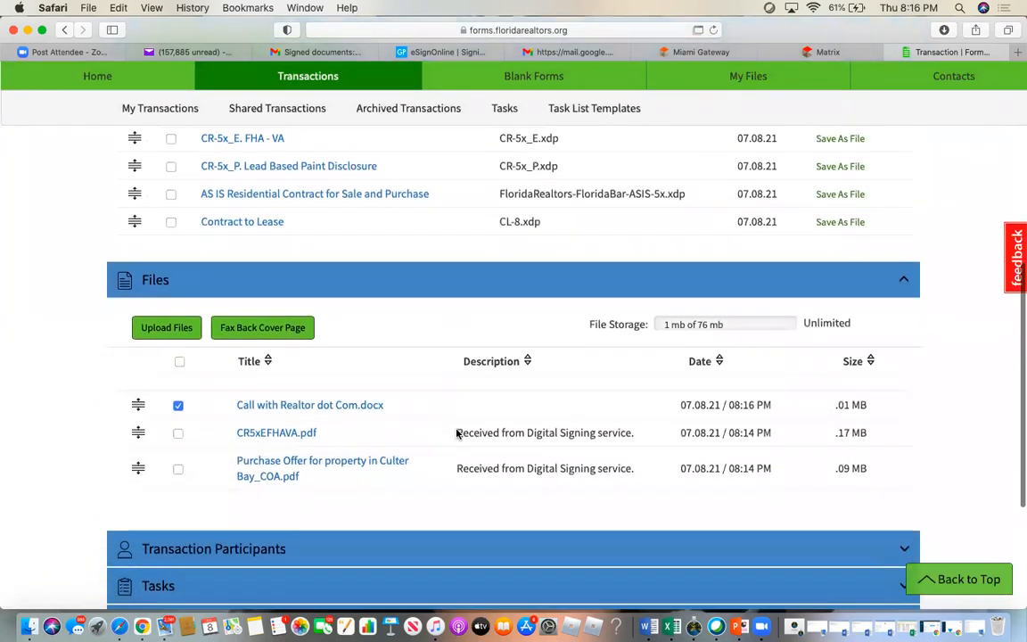
{"action": "scroll", "coordinate": [457, 433], "scroll_direction": "down", "scroll_amount": 4}
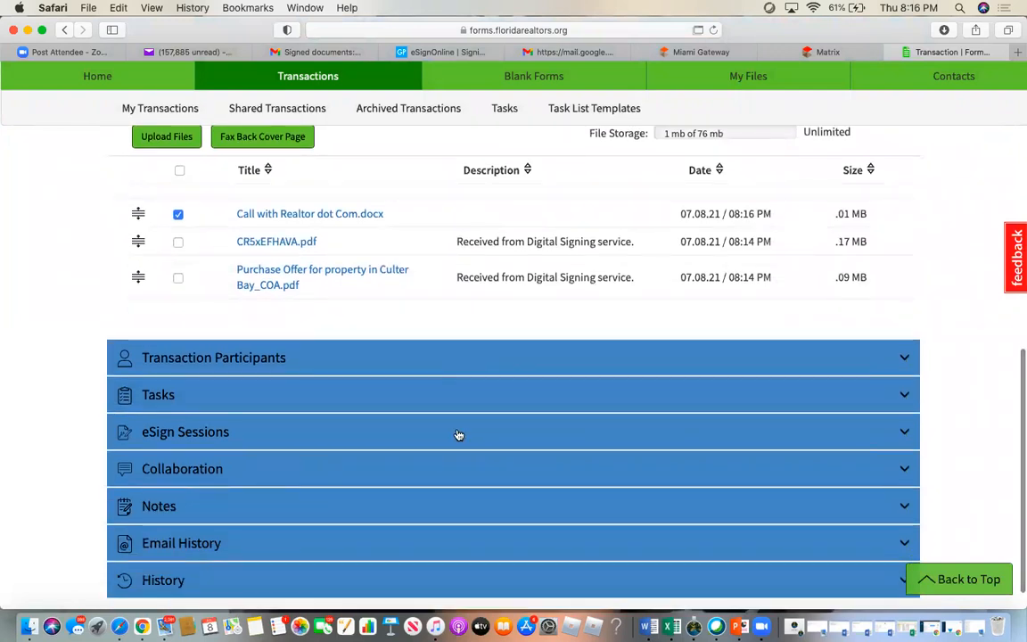
{"action": "scroll", "coordinate": [457, 433], "scroll_direction": "up", "scroll_amount": 15}
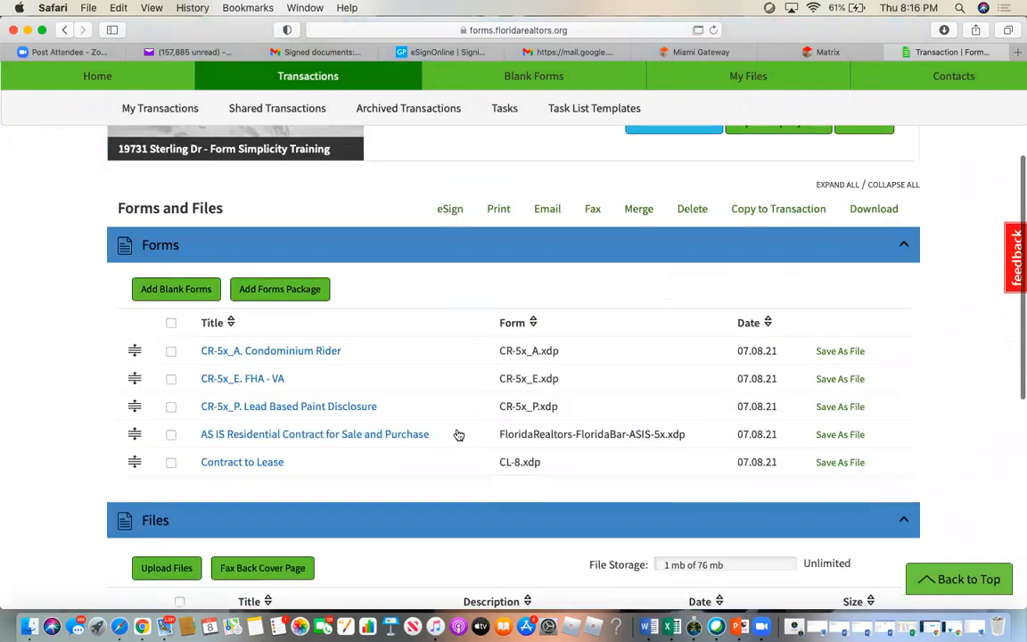
{"action": "scroll", "coordinate": [457, 434], "scroll_direction": "down", "scroll_amount": 4}
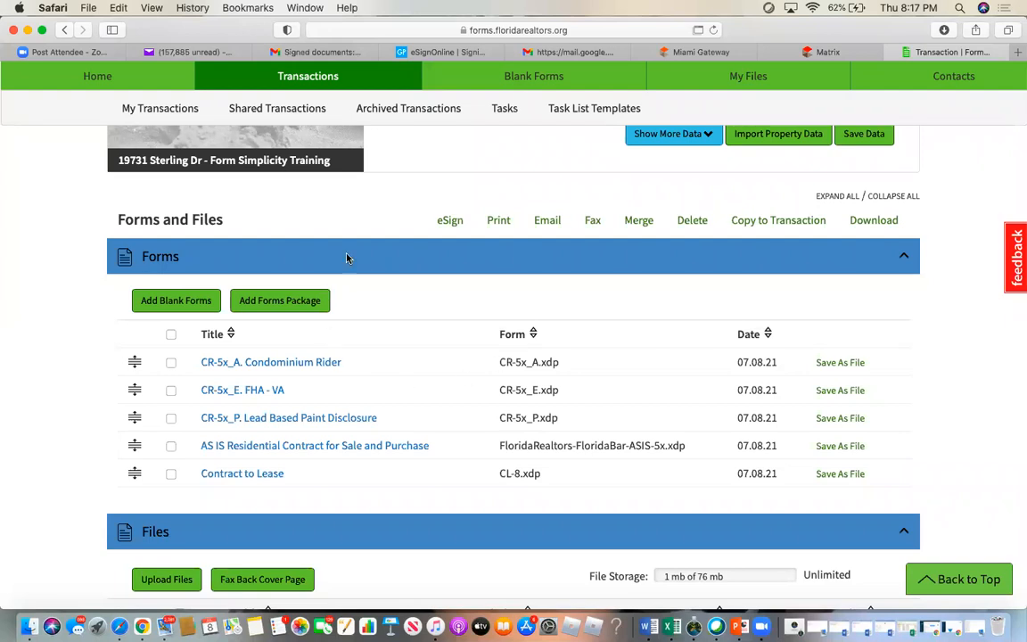
{"action": "left_click", "coordinate": [279, 301]}
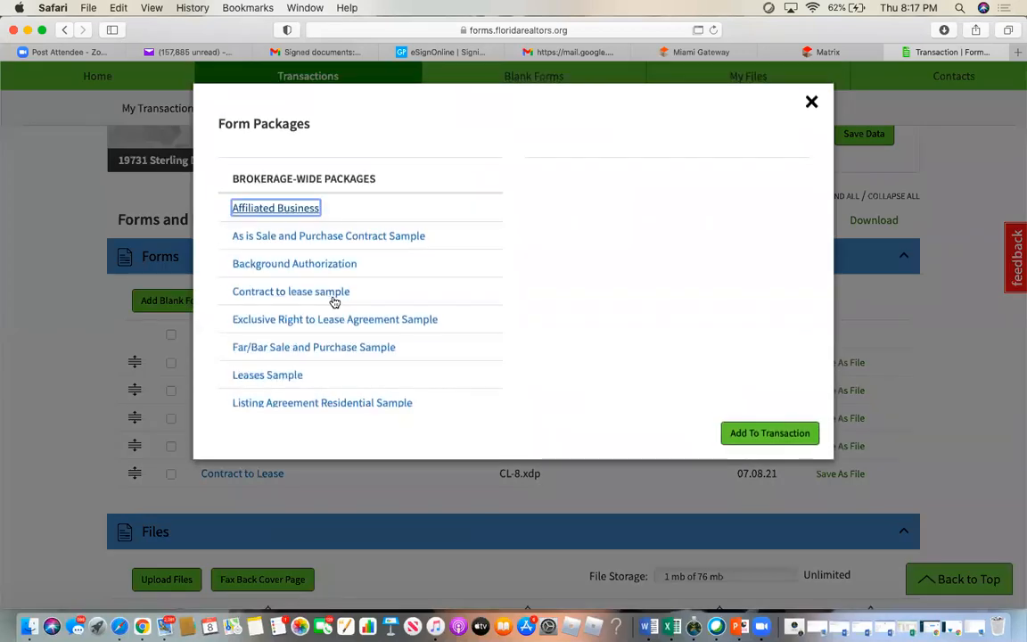
{"action": "scroll", "coordinate": [520, 351], "scroll_direction": "down", "scroll_amount": 3}
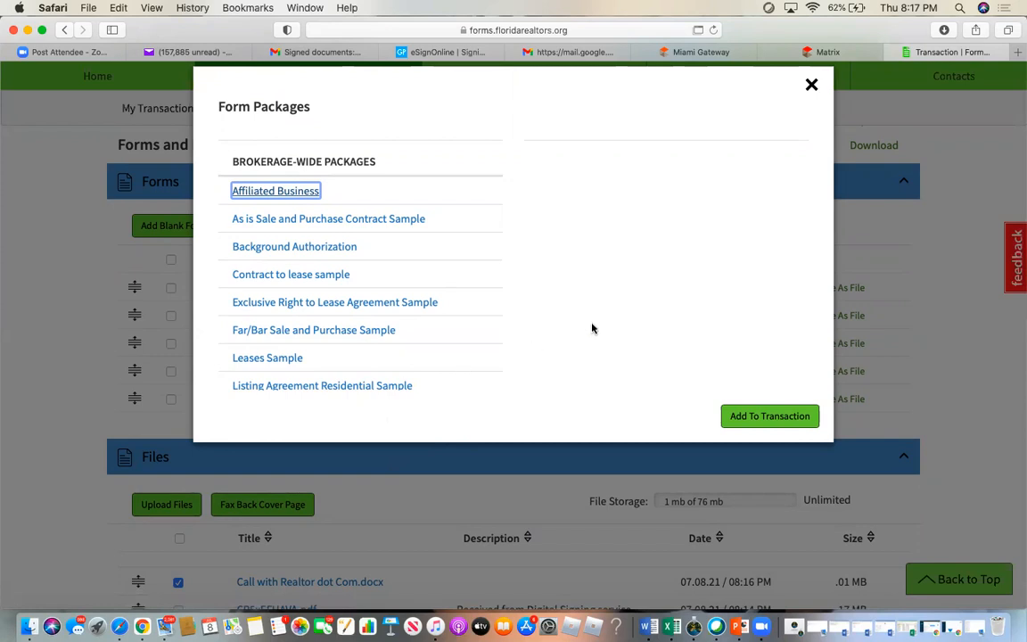
{"action": "left_click", "coordinate": [812, 85]}
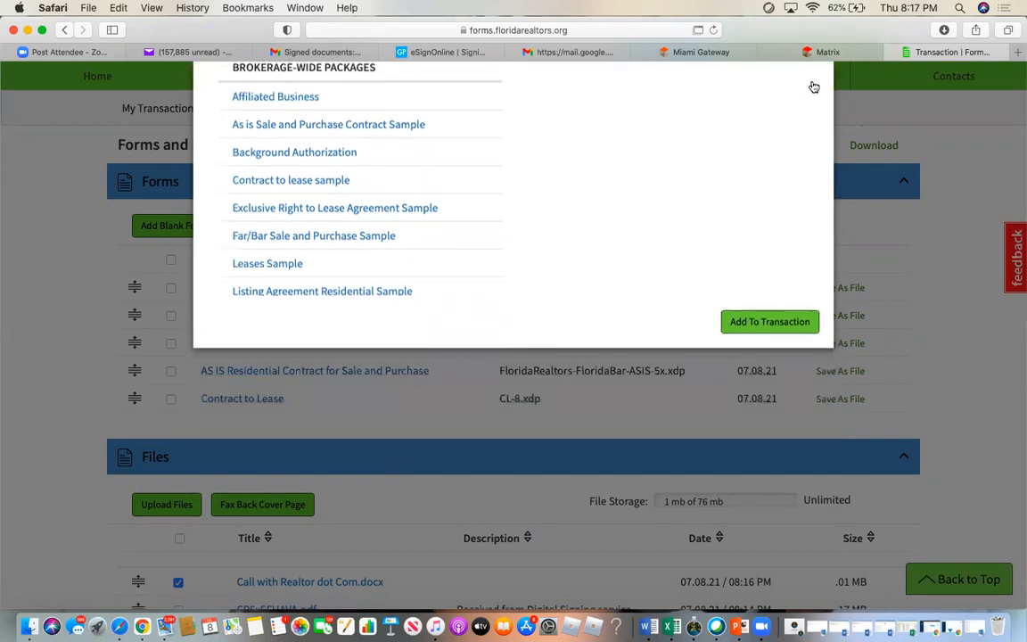
{"action": "scroll", "coordinate": [506, 486], "scroll_direction": "down", "scroll_amount": 4}
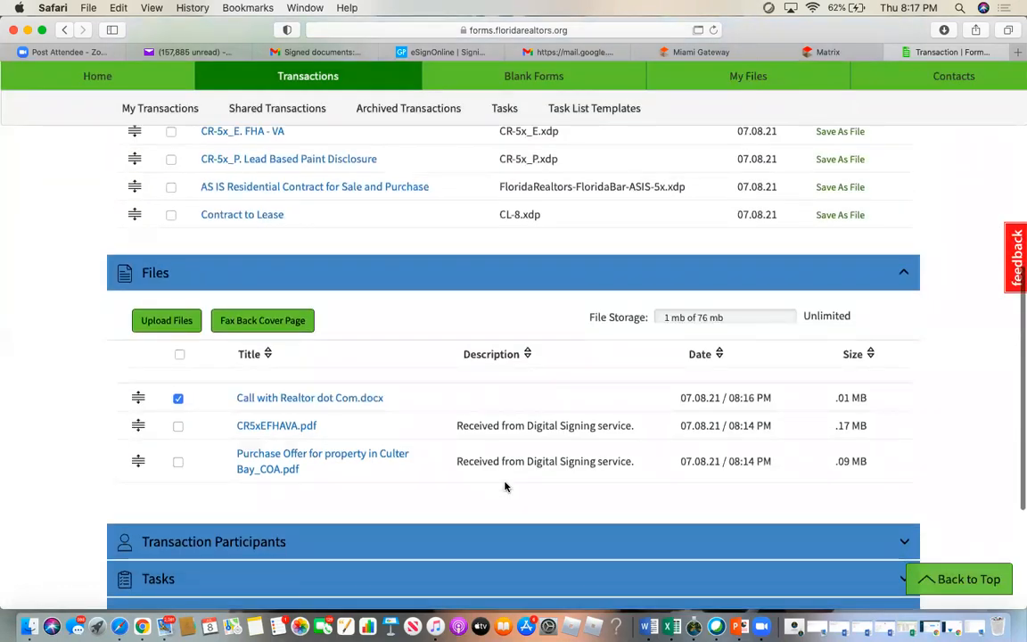
{"action": "scroll", "coordinate": [505, 486], "scroll_direction": "down", "scroll_amount": 5}
{"action": "scroll", "coordinate": [505, 488], "scroll_direction": "up", "scroll_amount": 9}
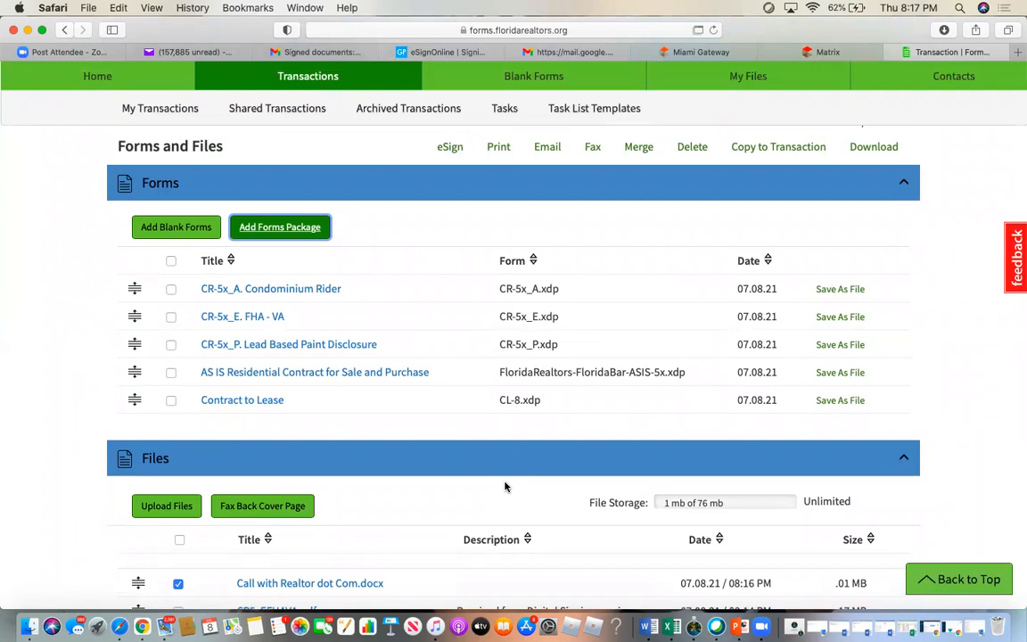
{"action": "scroll", "coordinate": [505, 485], "scroll_direction": "down", "scroll_amount": 5}
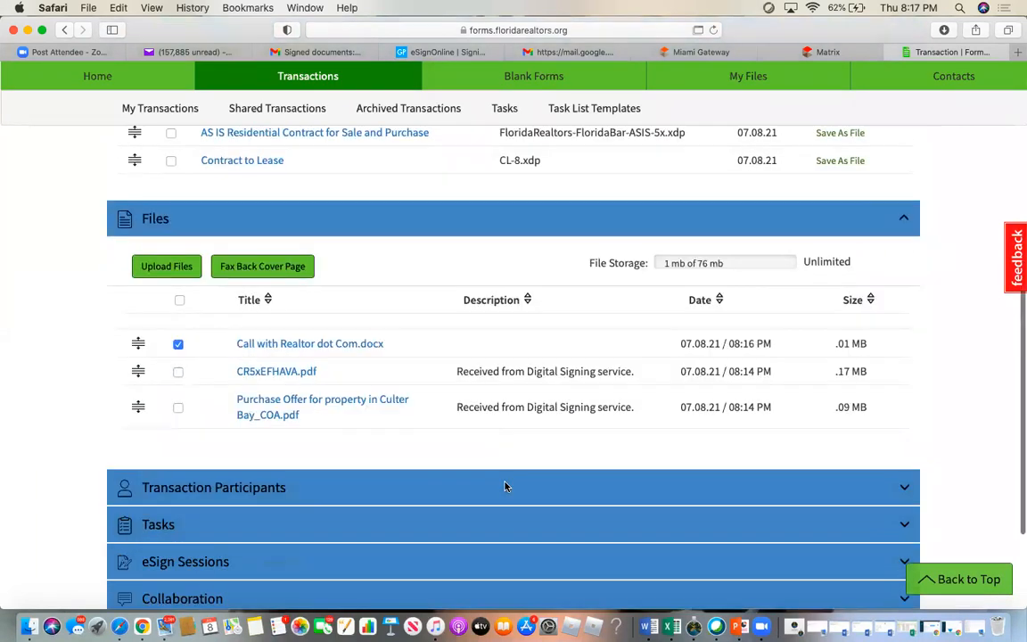
{"action": "scroll", "coordinate": [506, 486], "scroll_direction": "down", "scroll_amount": 2}
{"action": "scroll", "coordinate": [506, 487], "scroll_direction": "up", "scroll_amount": 10}
{"action": "scroll", "coordinate": [506, 488], "scroll_direction": "down", "scroll_amount": 1}
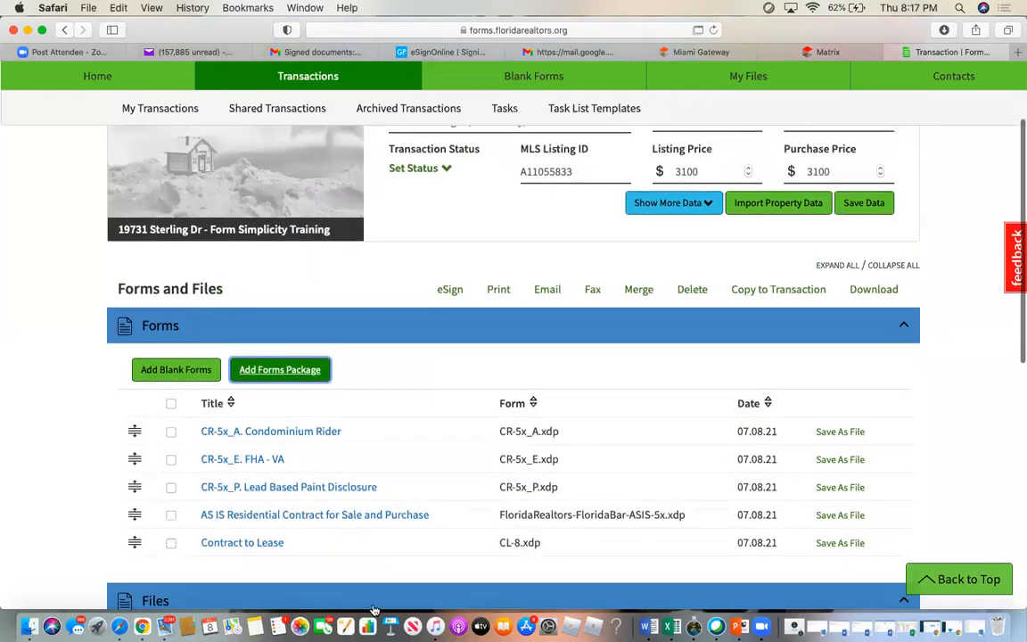